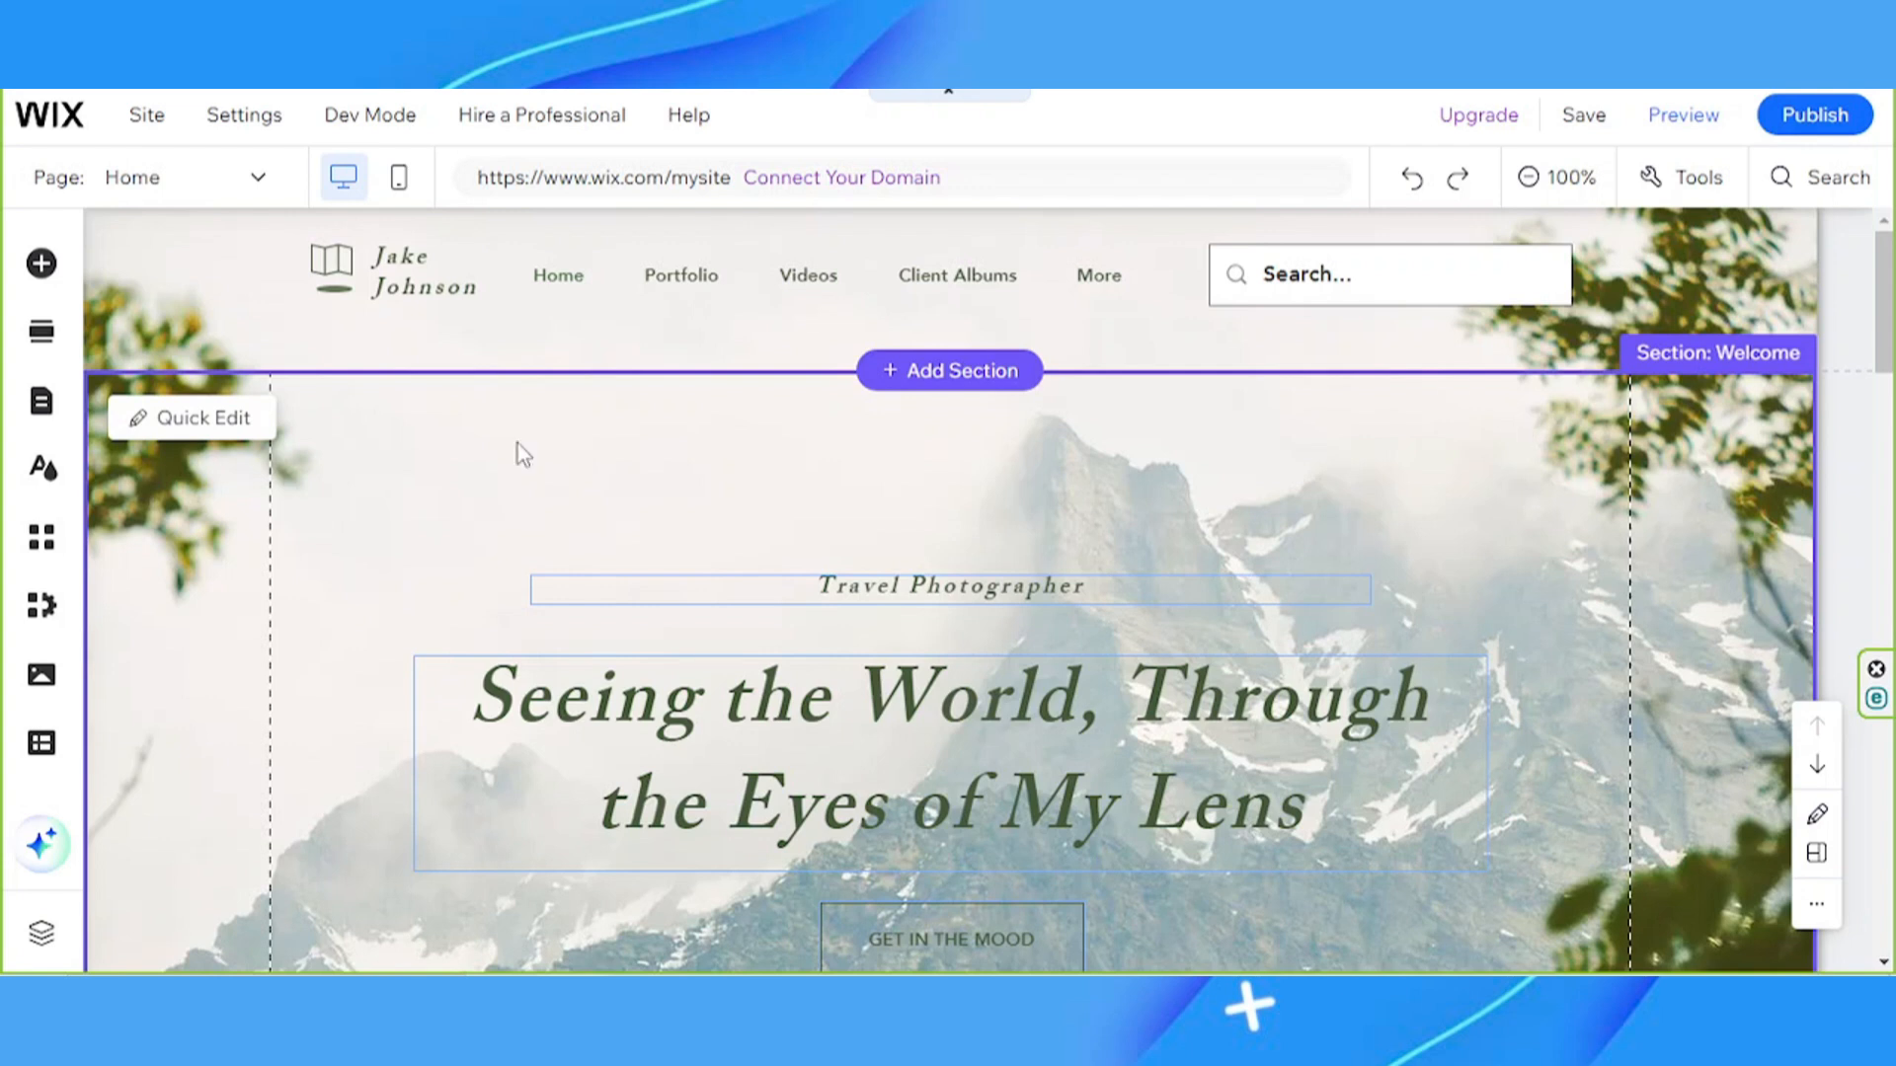
Open the Welcome section for quick editing and change its title to "Sweet Treats"
click(1513, 470)
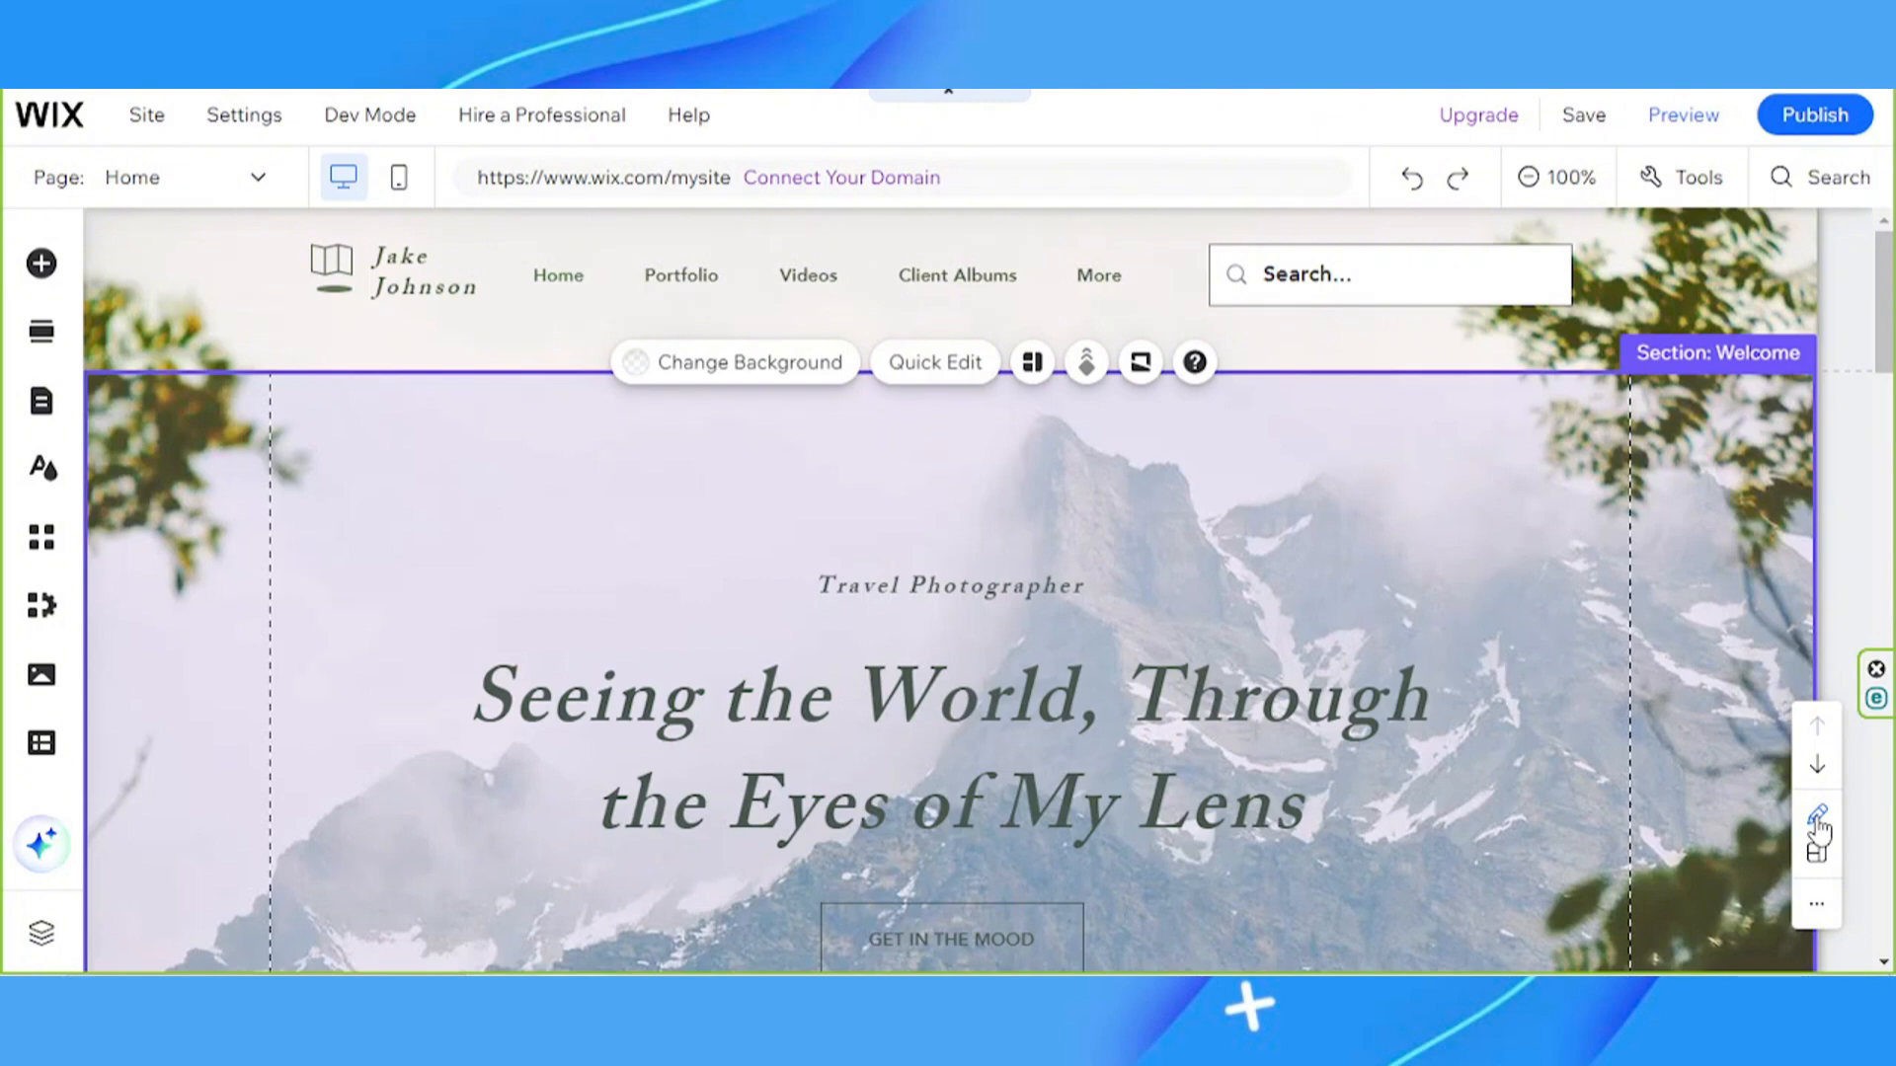
click(1818, 823)
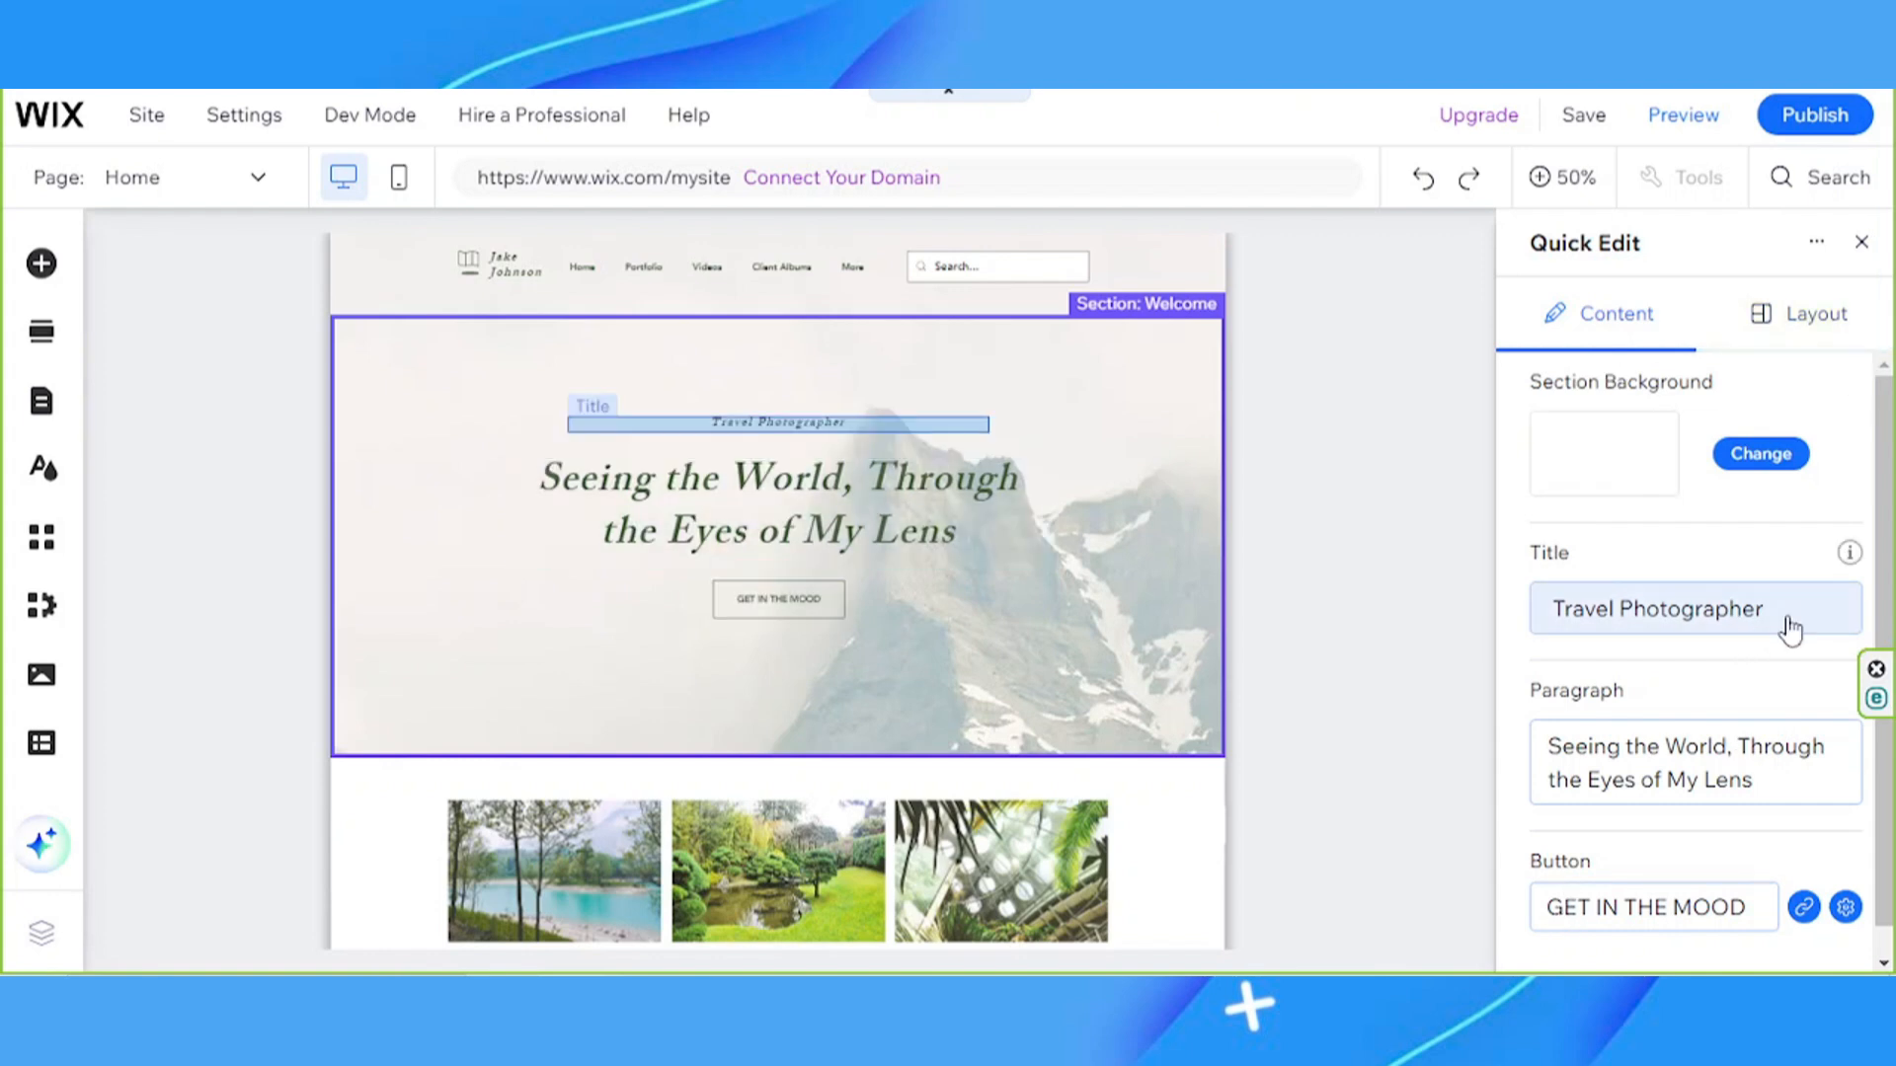
scroll(1757, 657, down, 1)
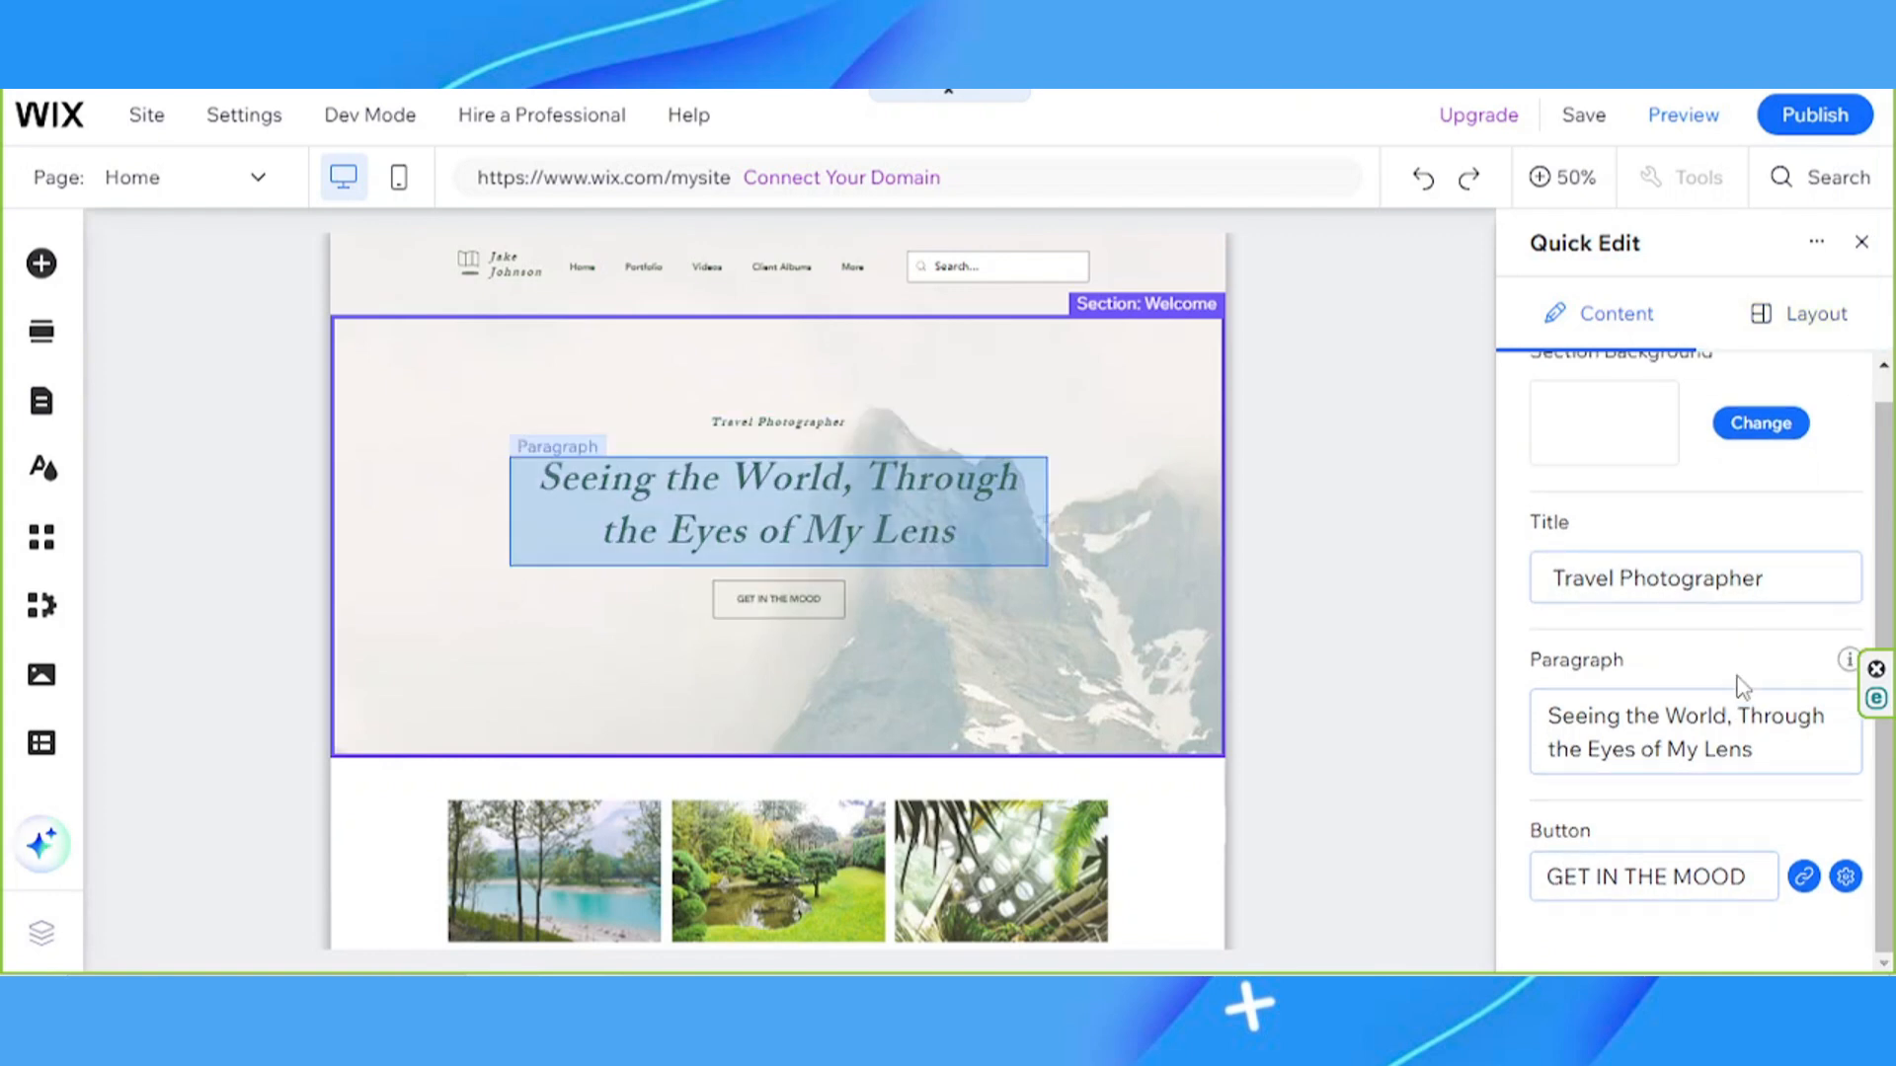
scroll(1738, 685, up, 1)
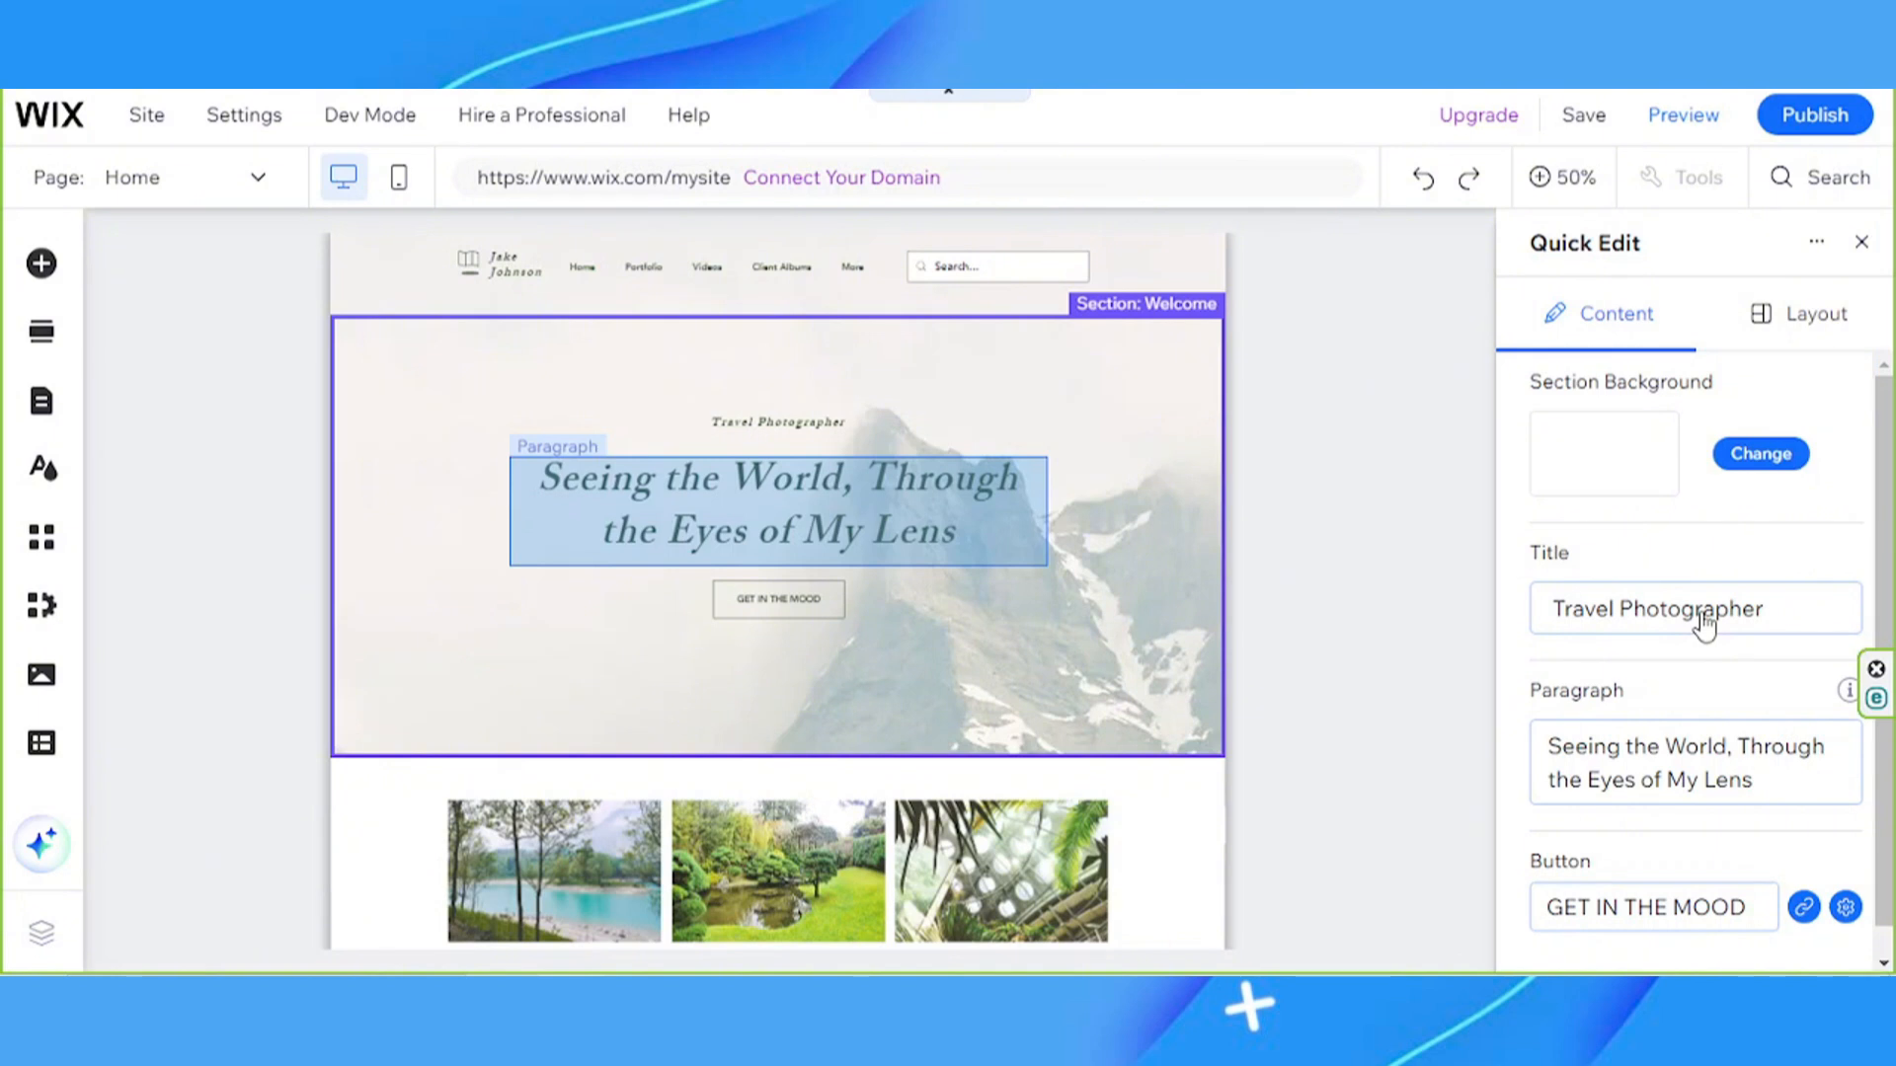
click(1758, 607)
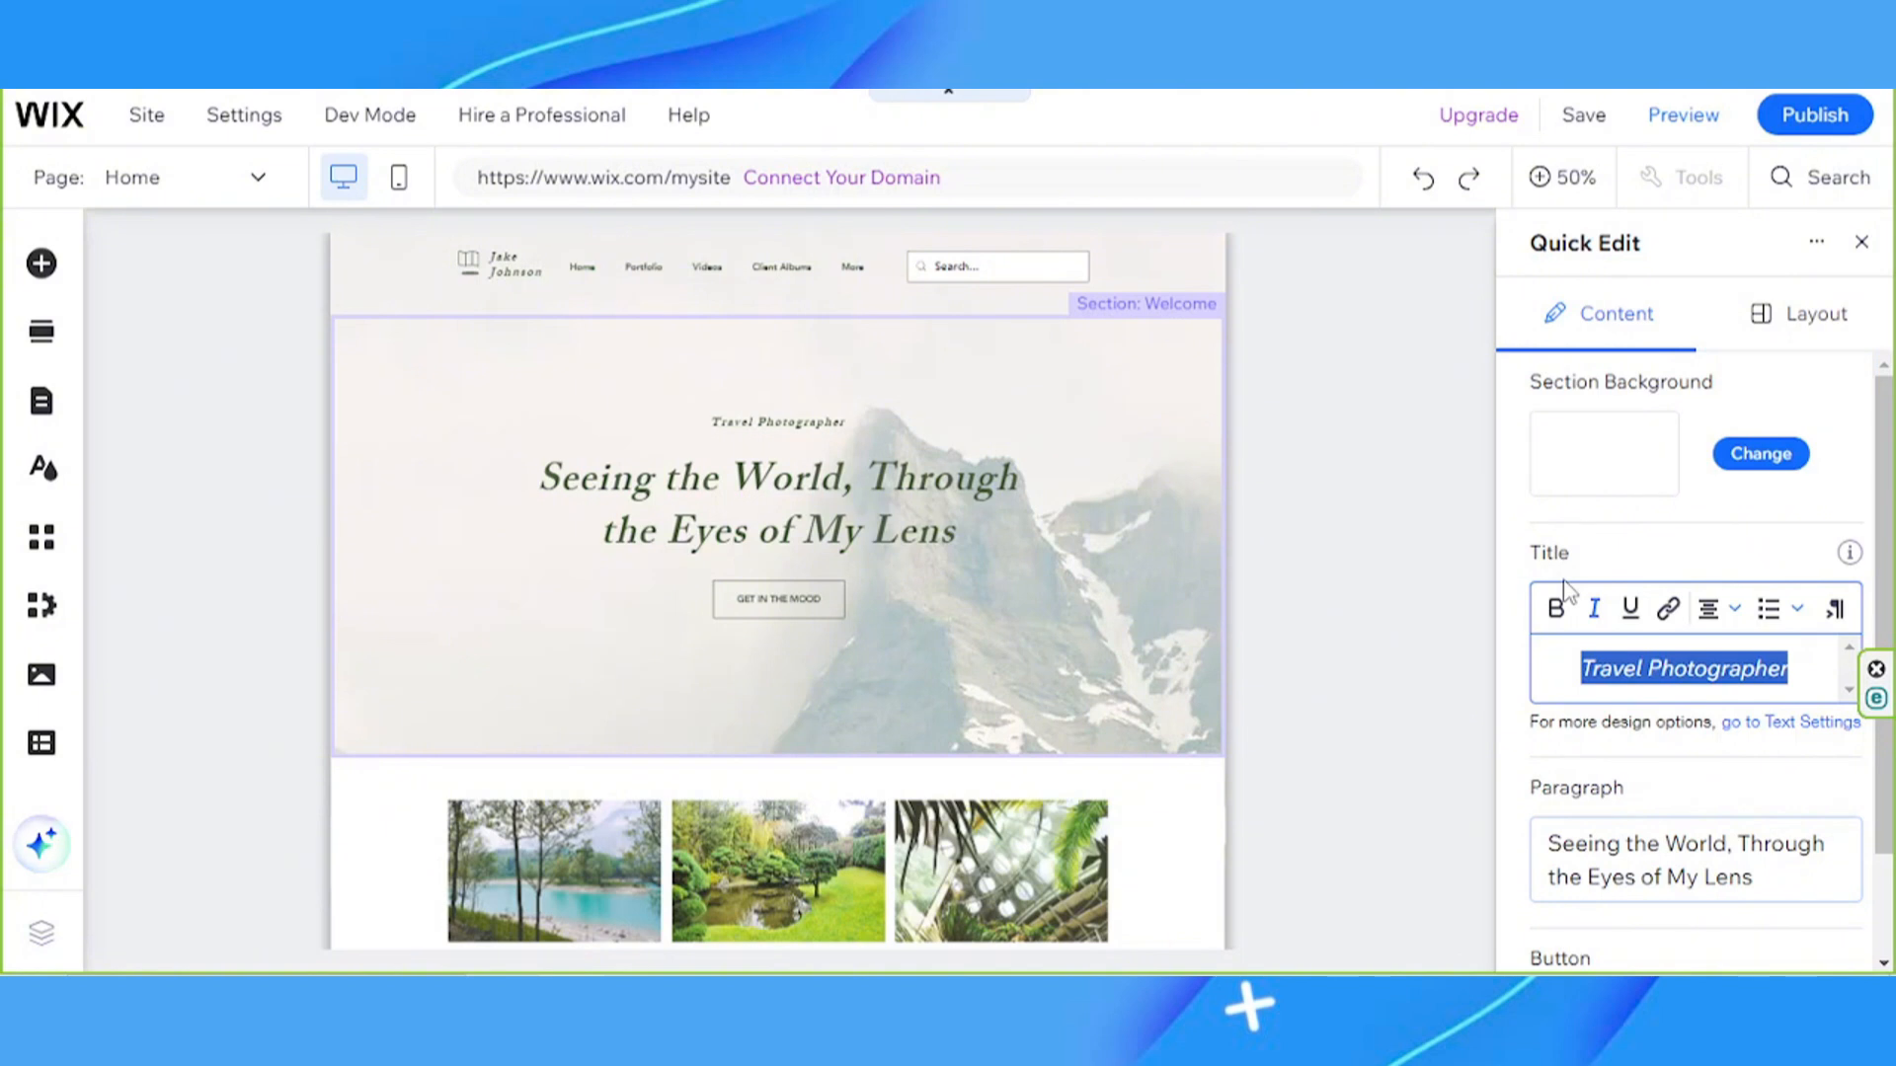
text(Sweet Treats)
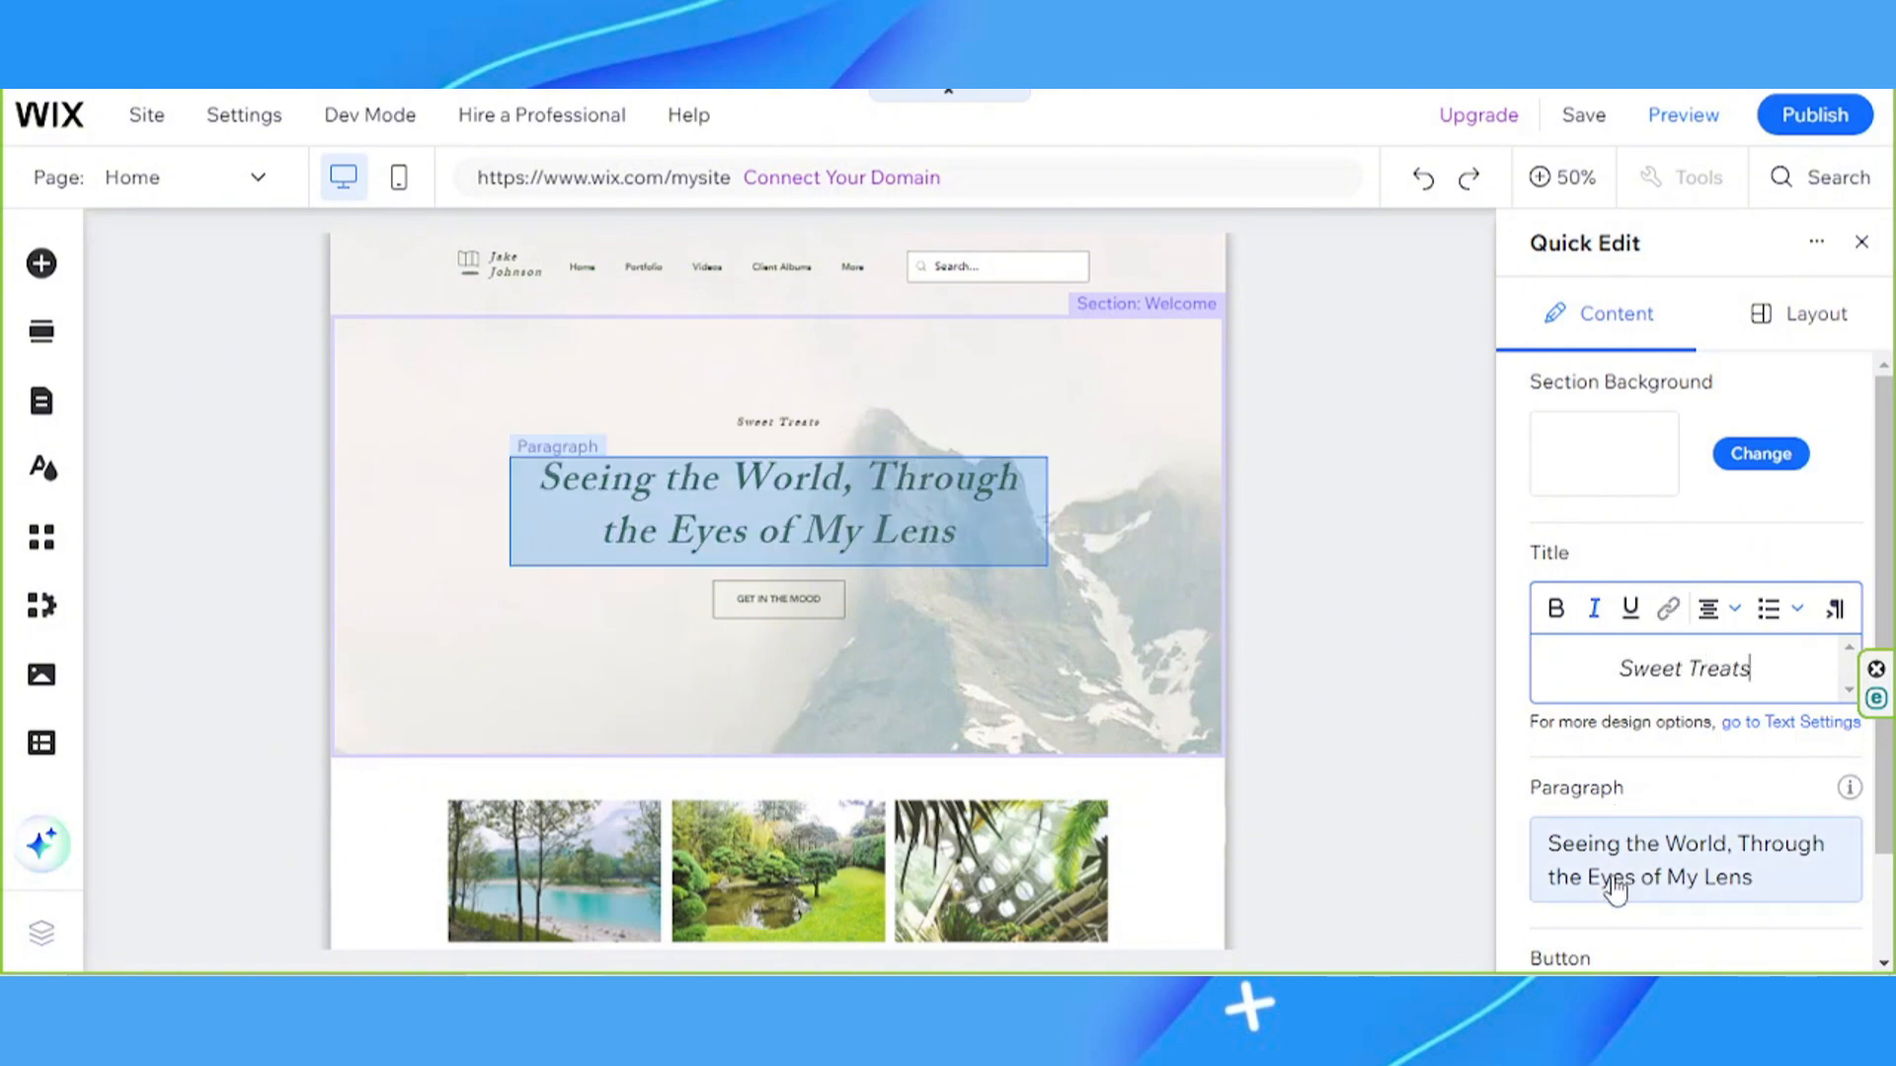
Replace the Welcome section's paragraph with "Sweet Treats Delivered Right To Your Doorstep"
click(1614, 889)
click(1713, 620)
click(1701, 834)
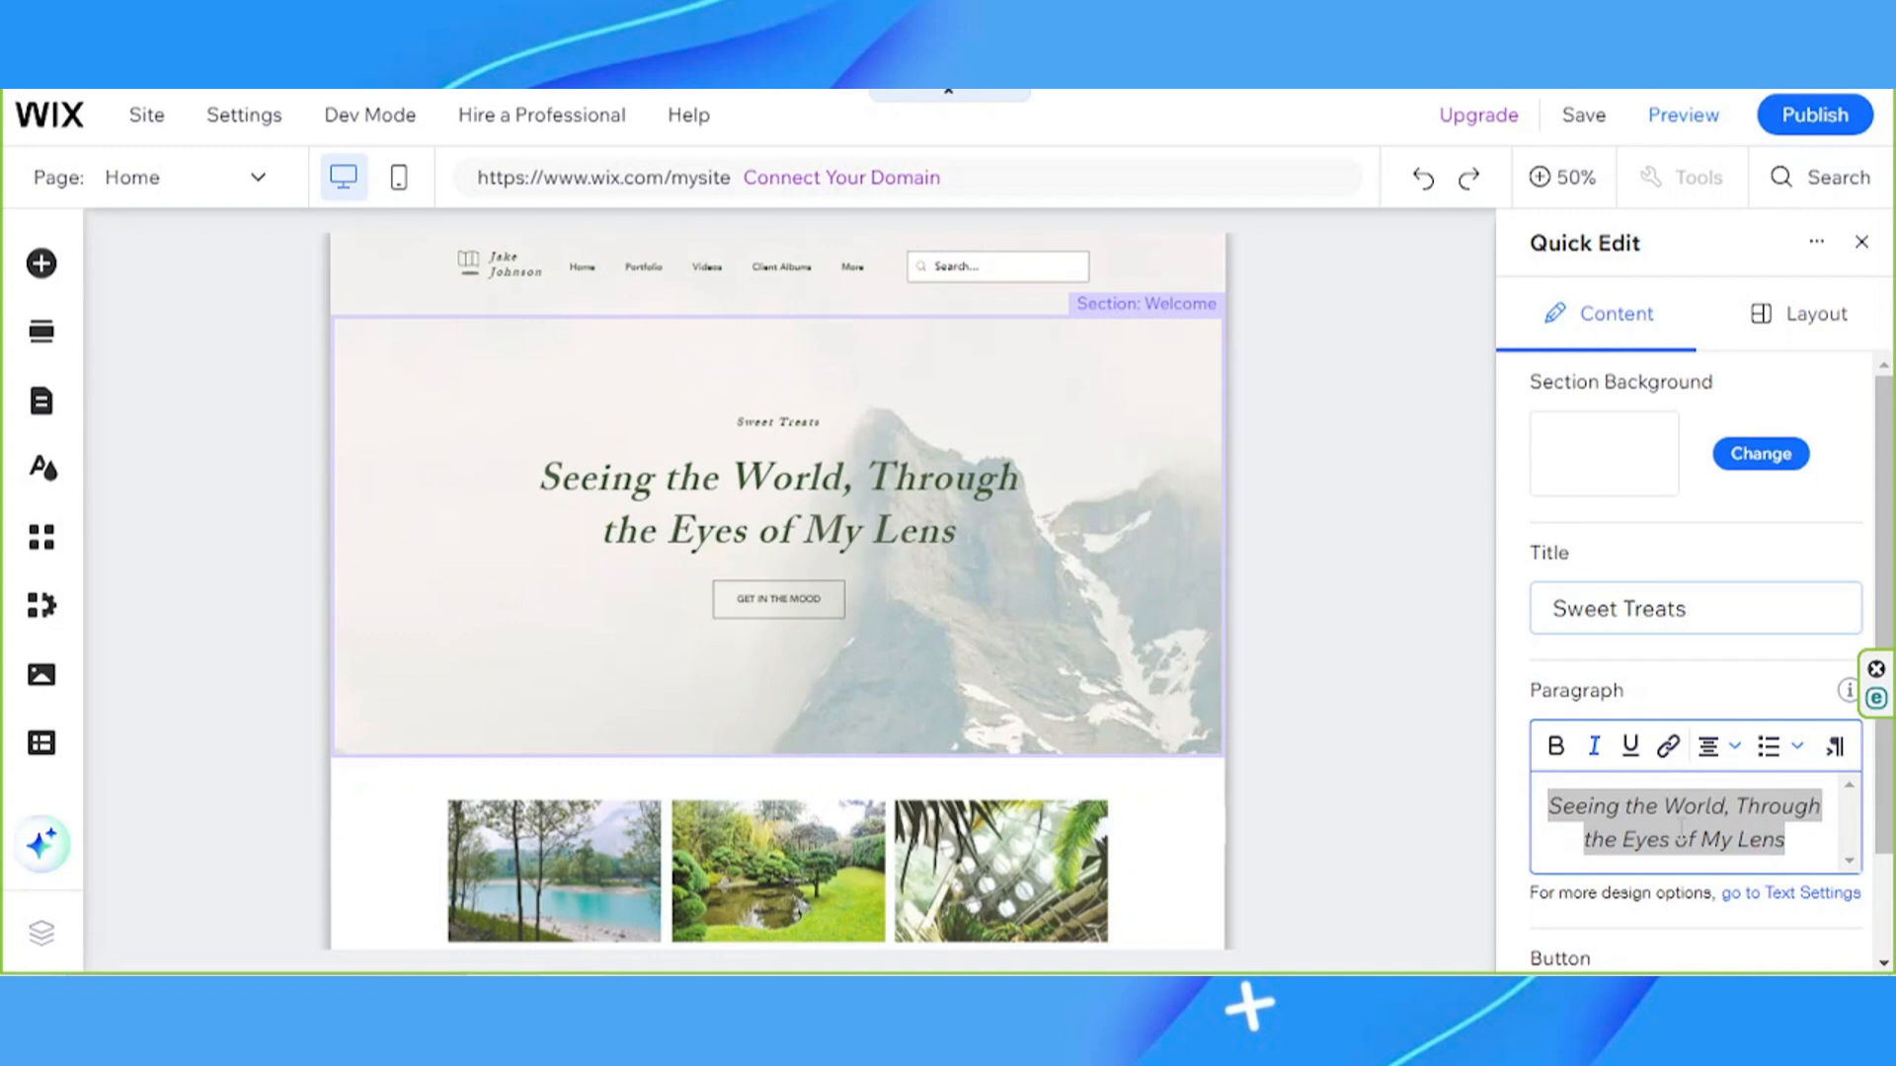
text(Sweet Treats Delivered Right T)
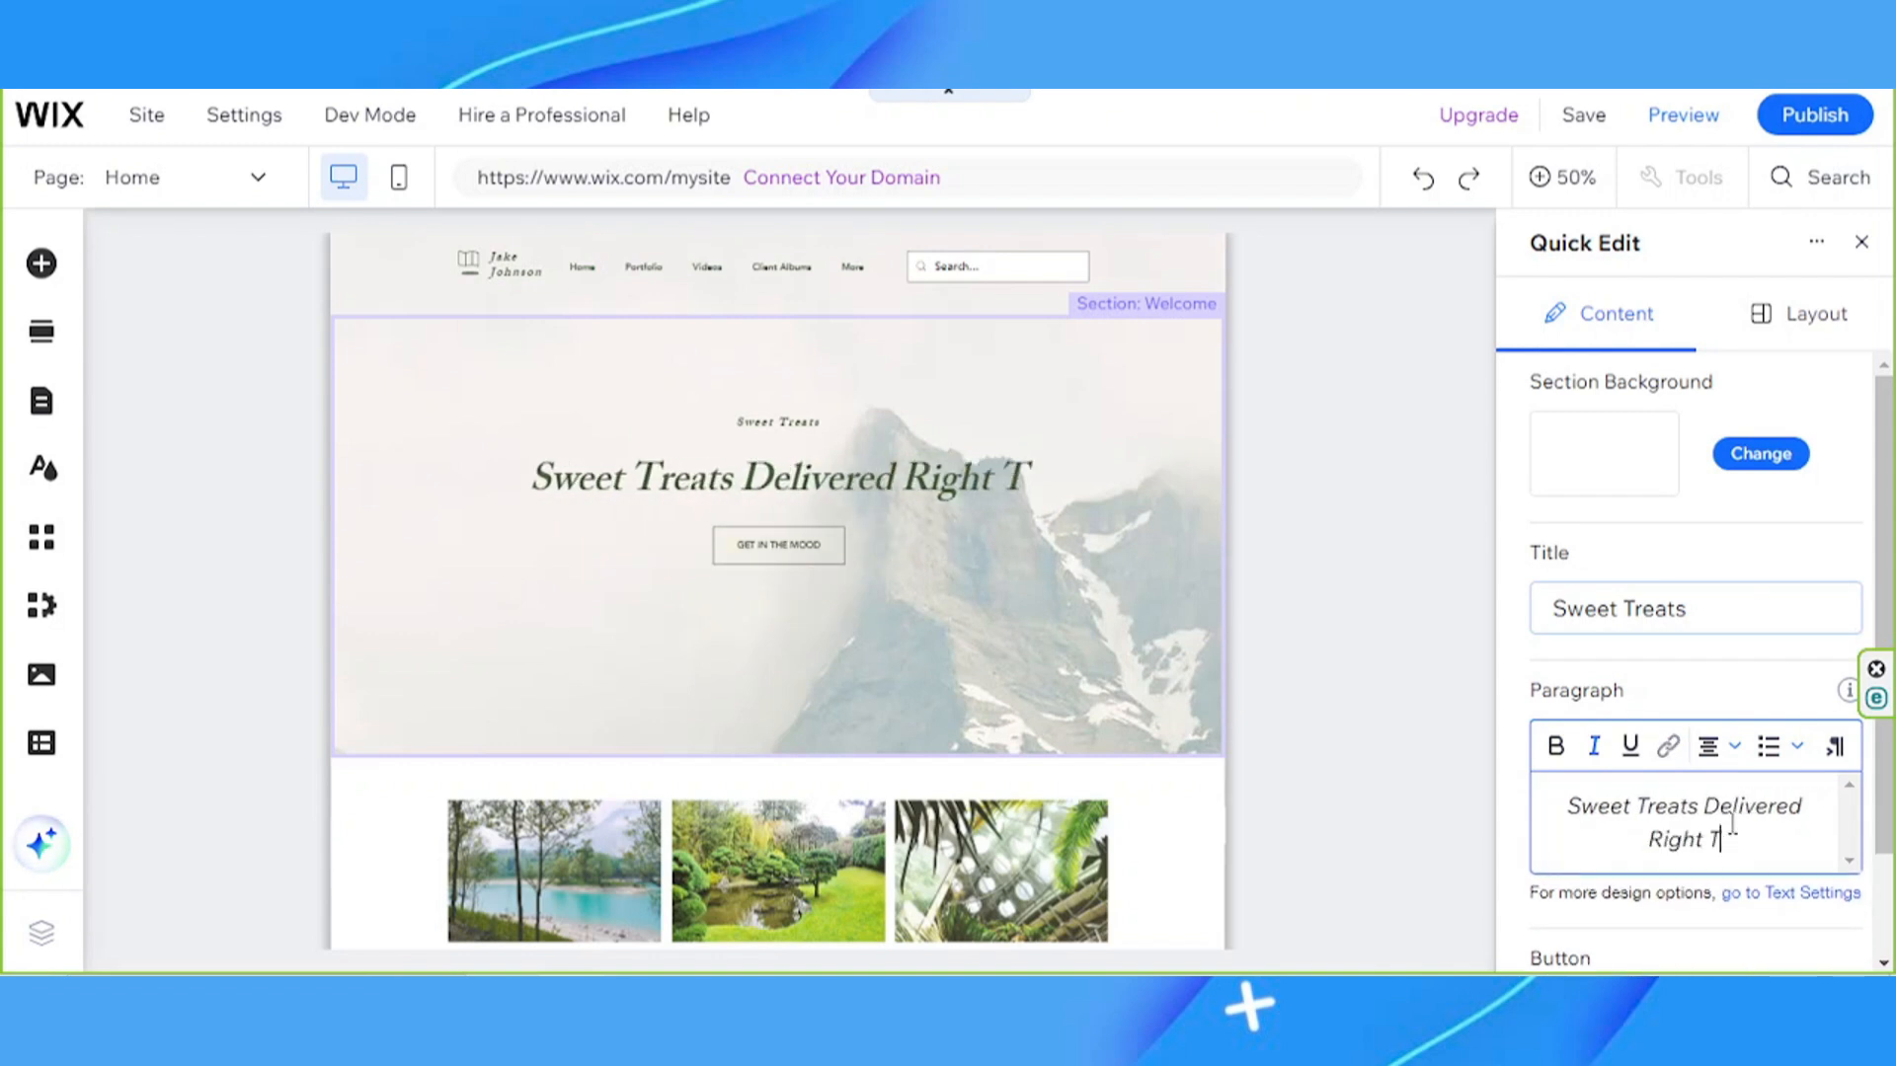
text(o Your Doorstep)
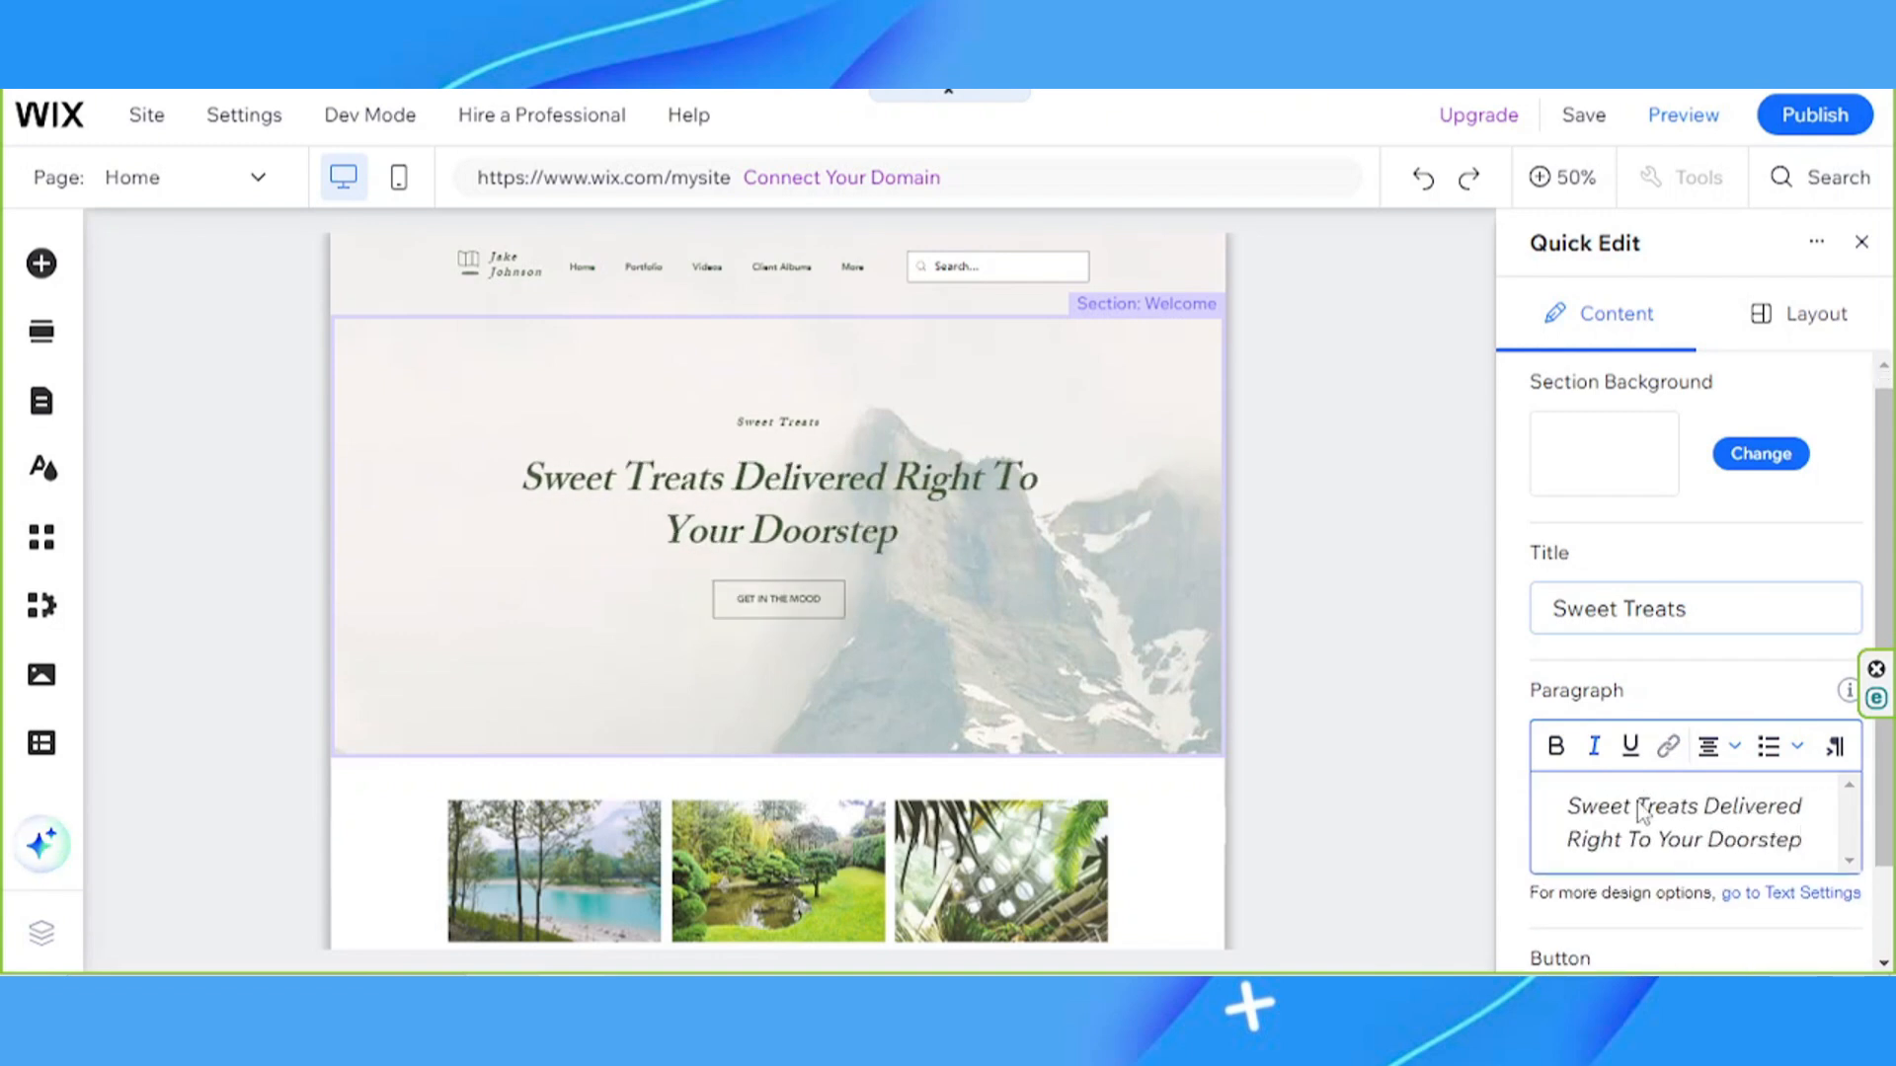
Change the Welcome section's button label to "Order Now"
scroll(1637, 807, down, 2)
click(1624, 876)
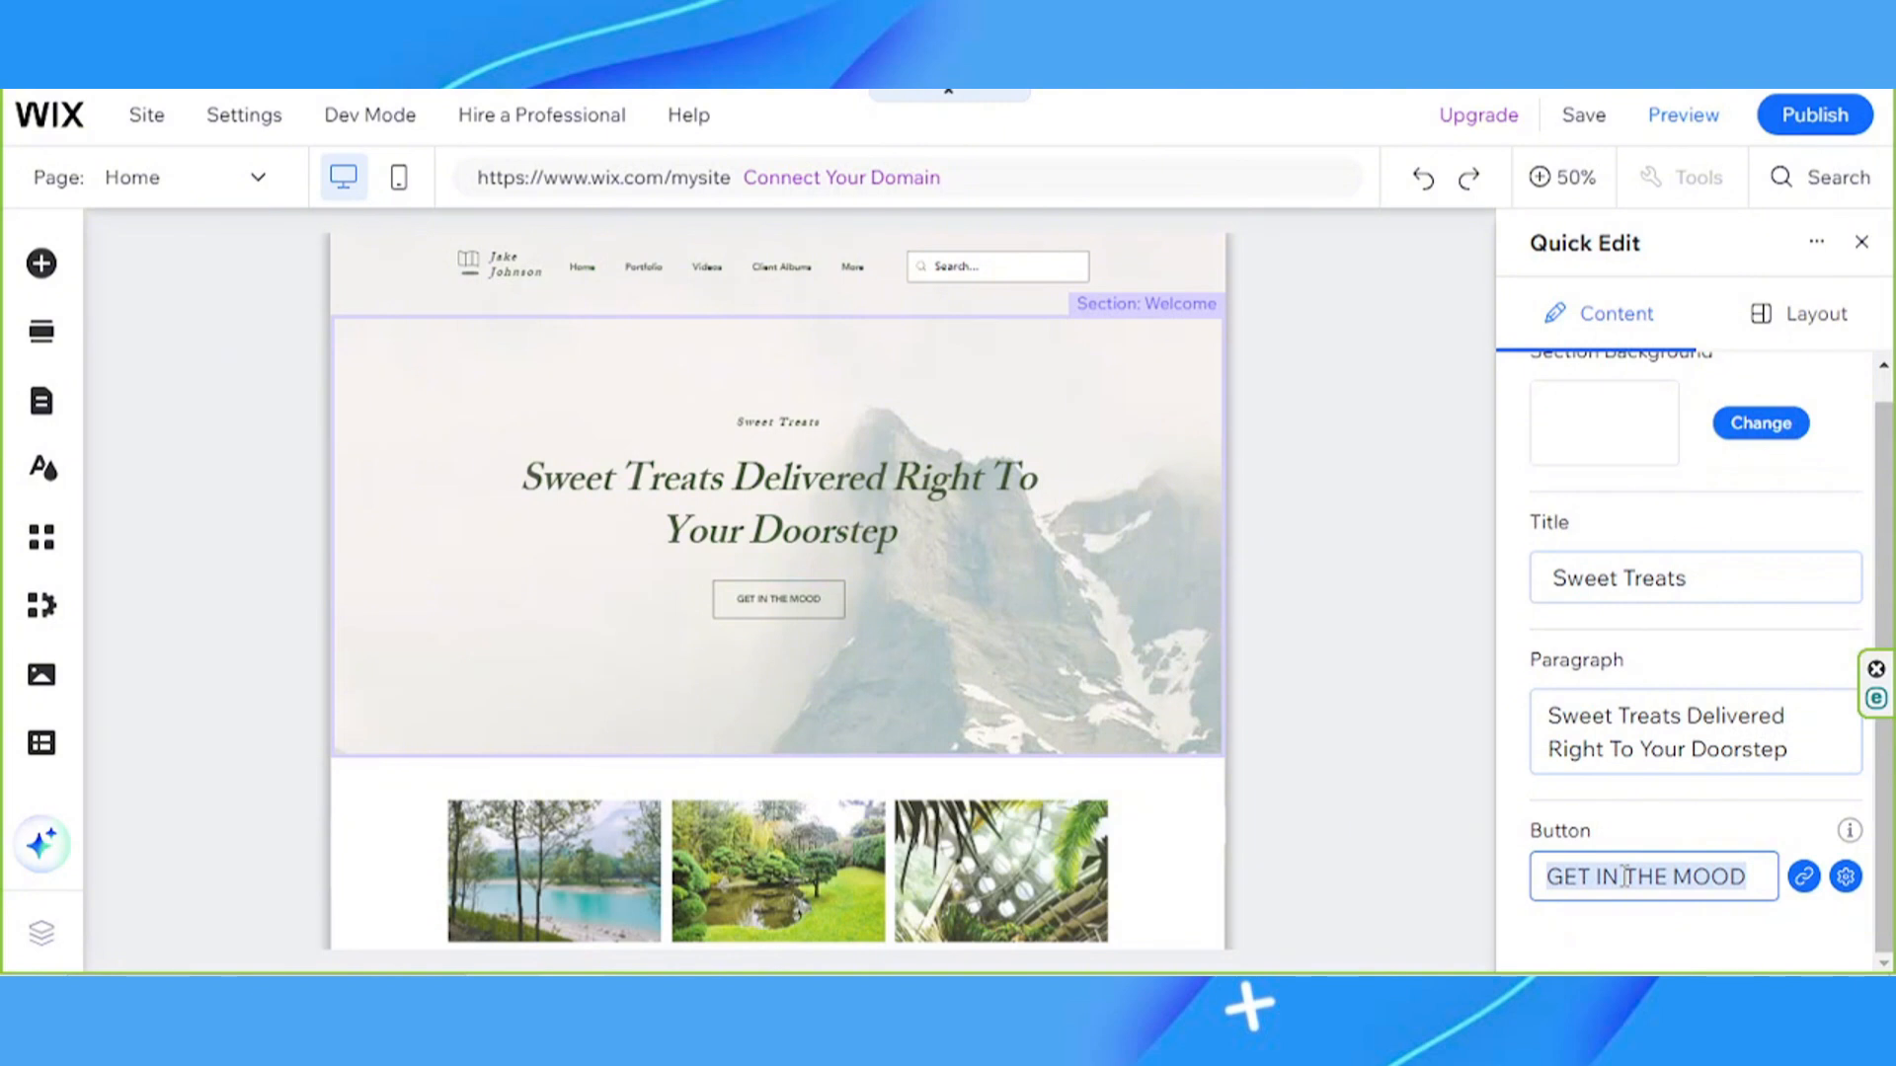
text(Orde)
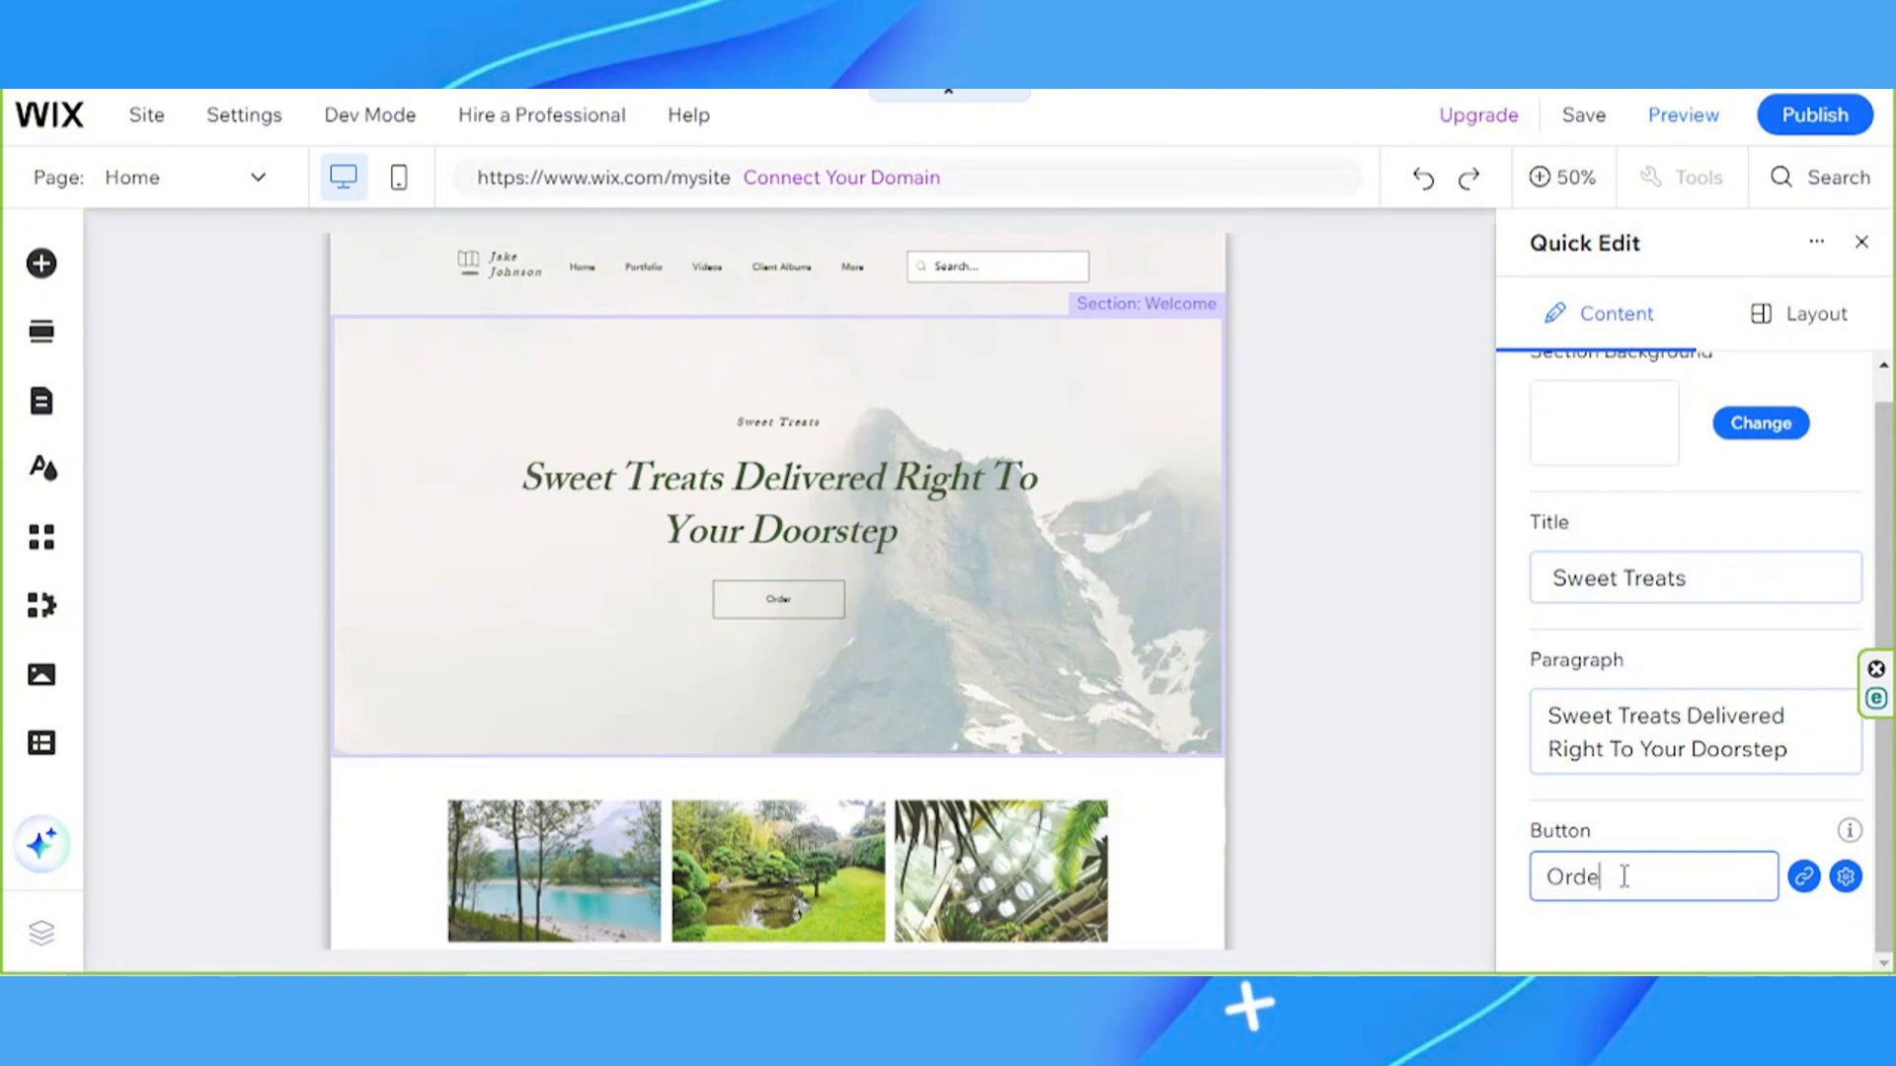
text(r Now)
scroll(1680, 669, up, 1)
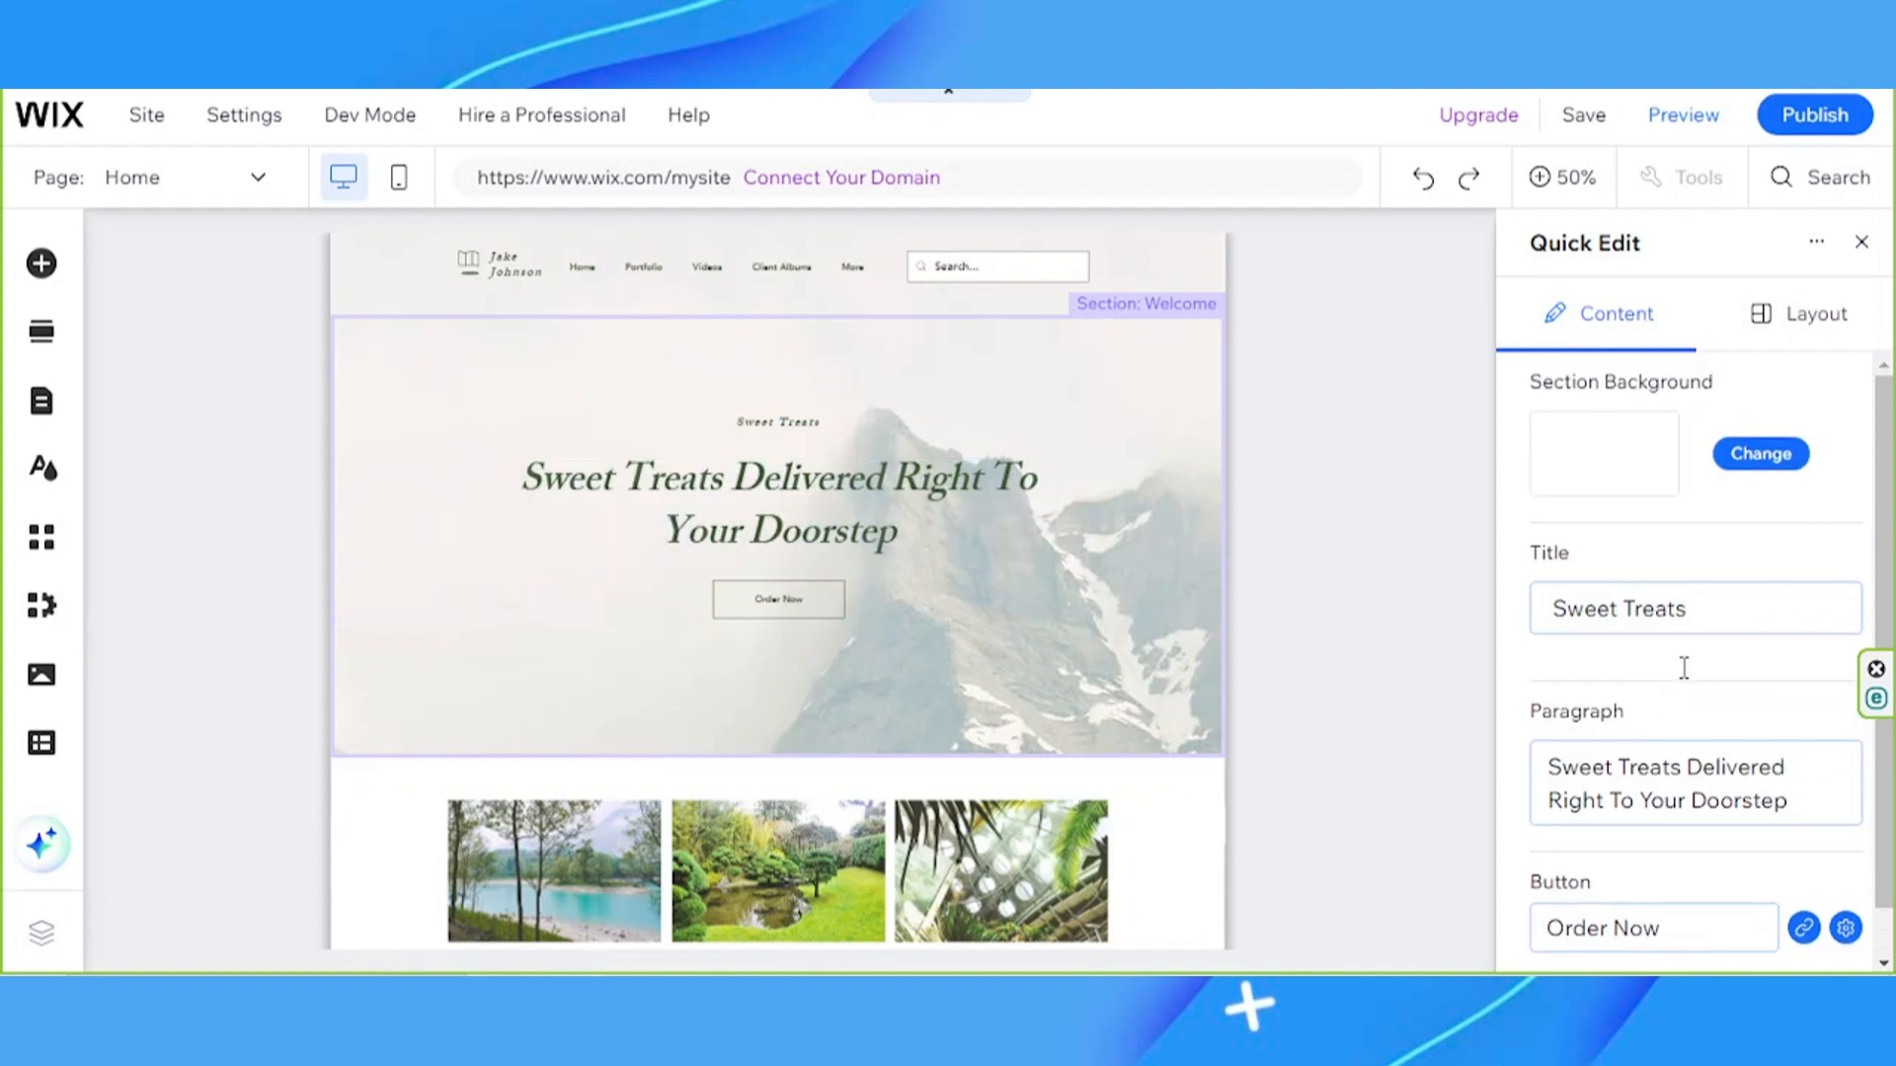
click(1690, 614)
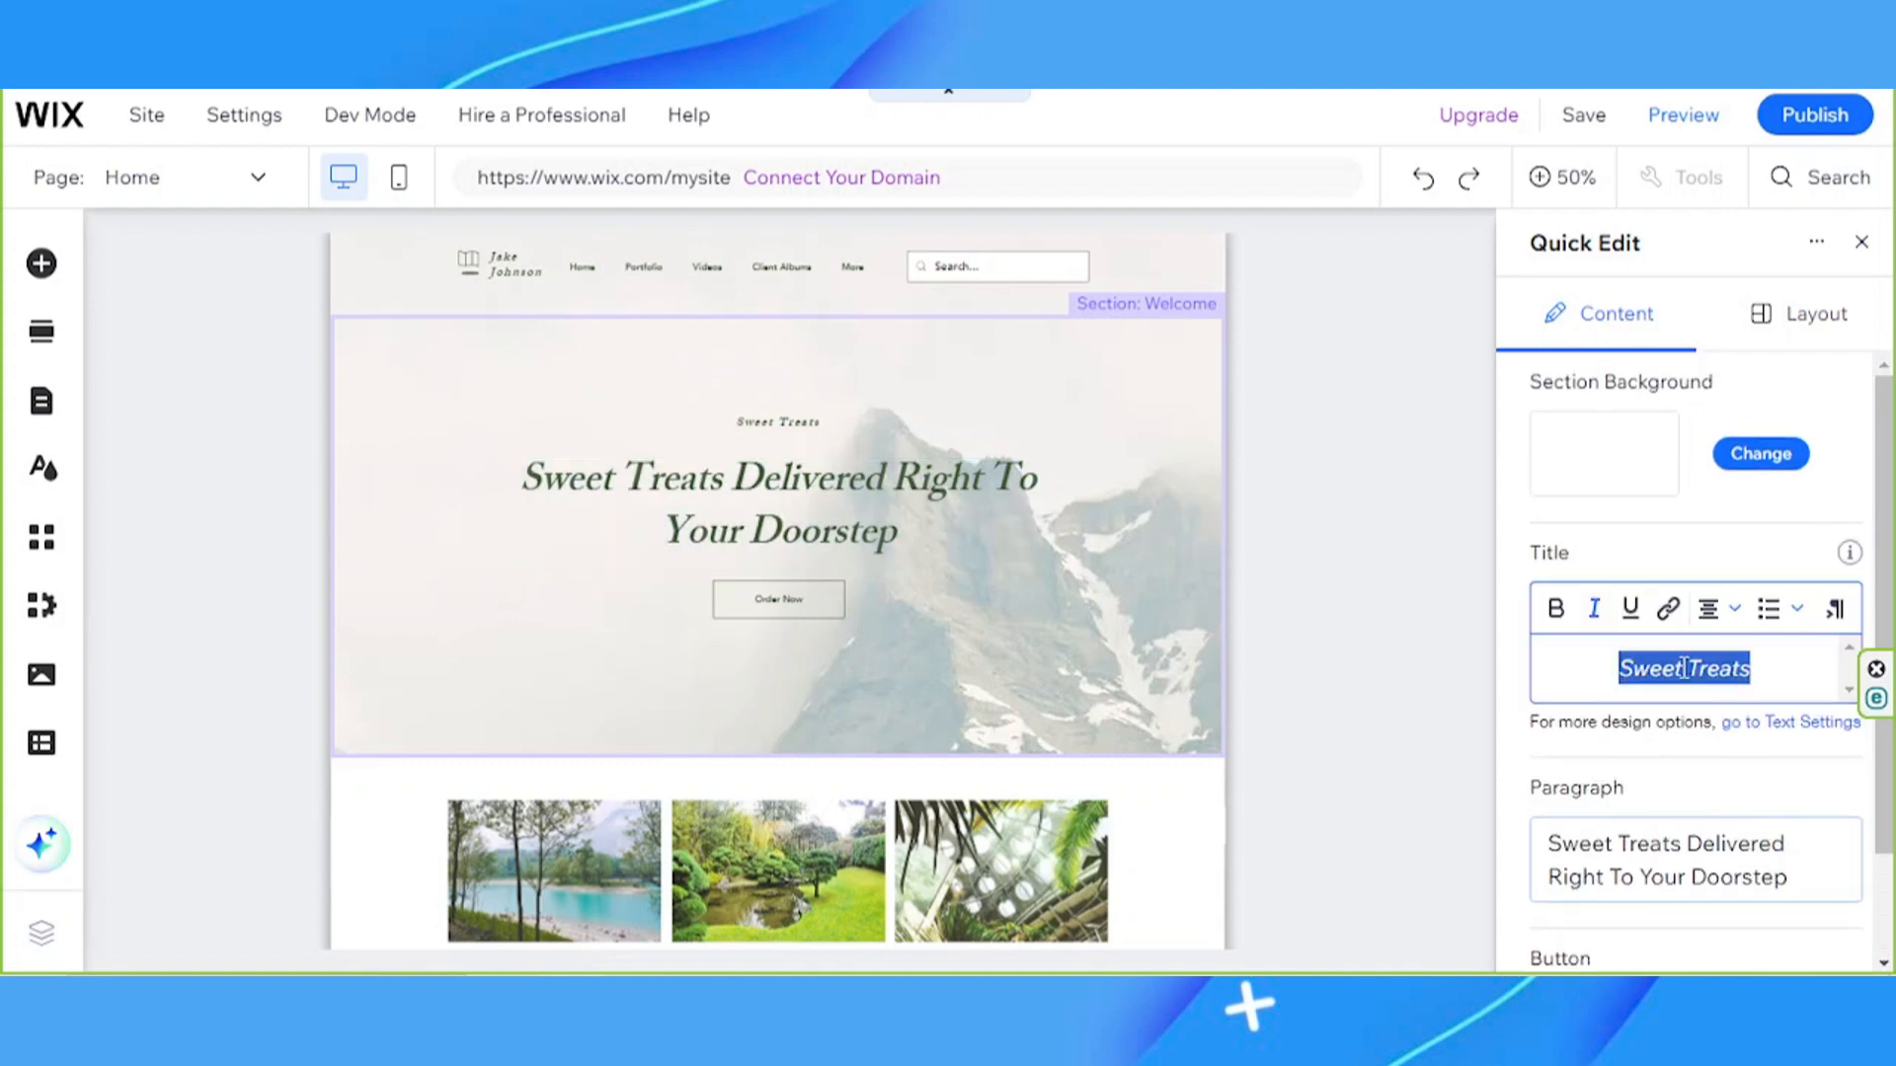
Set the Welcome section's background to solid white, #FFFFFF
click(1760, 454)
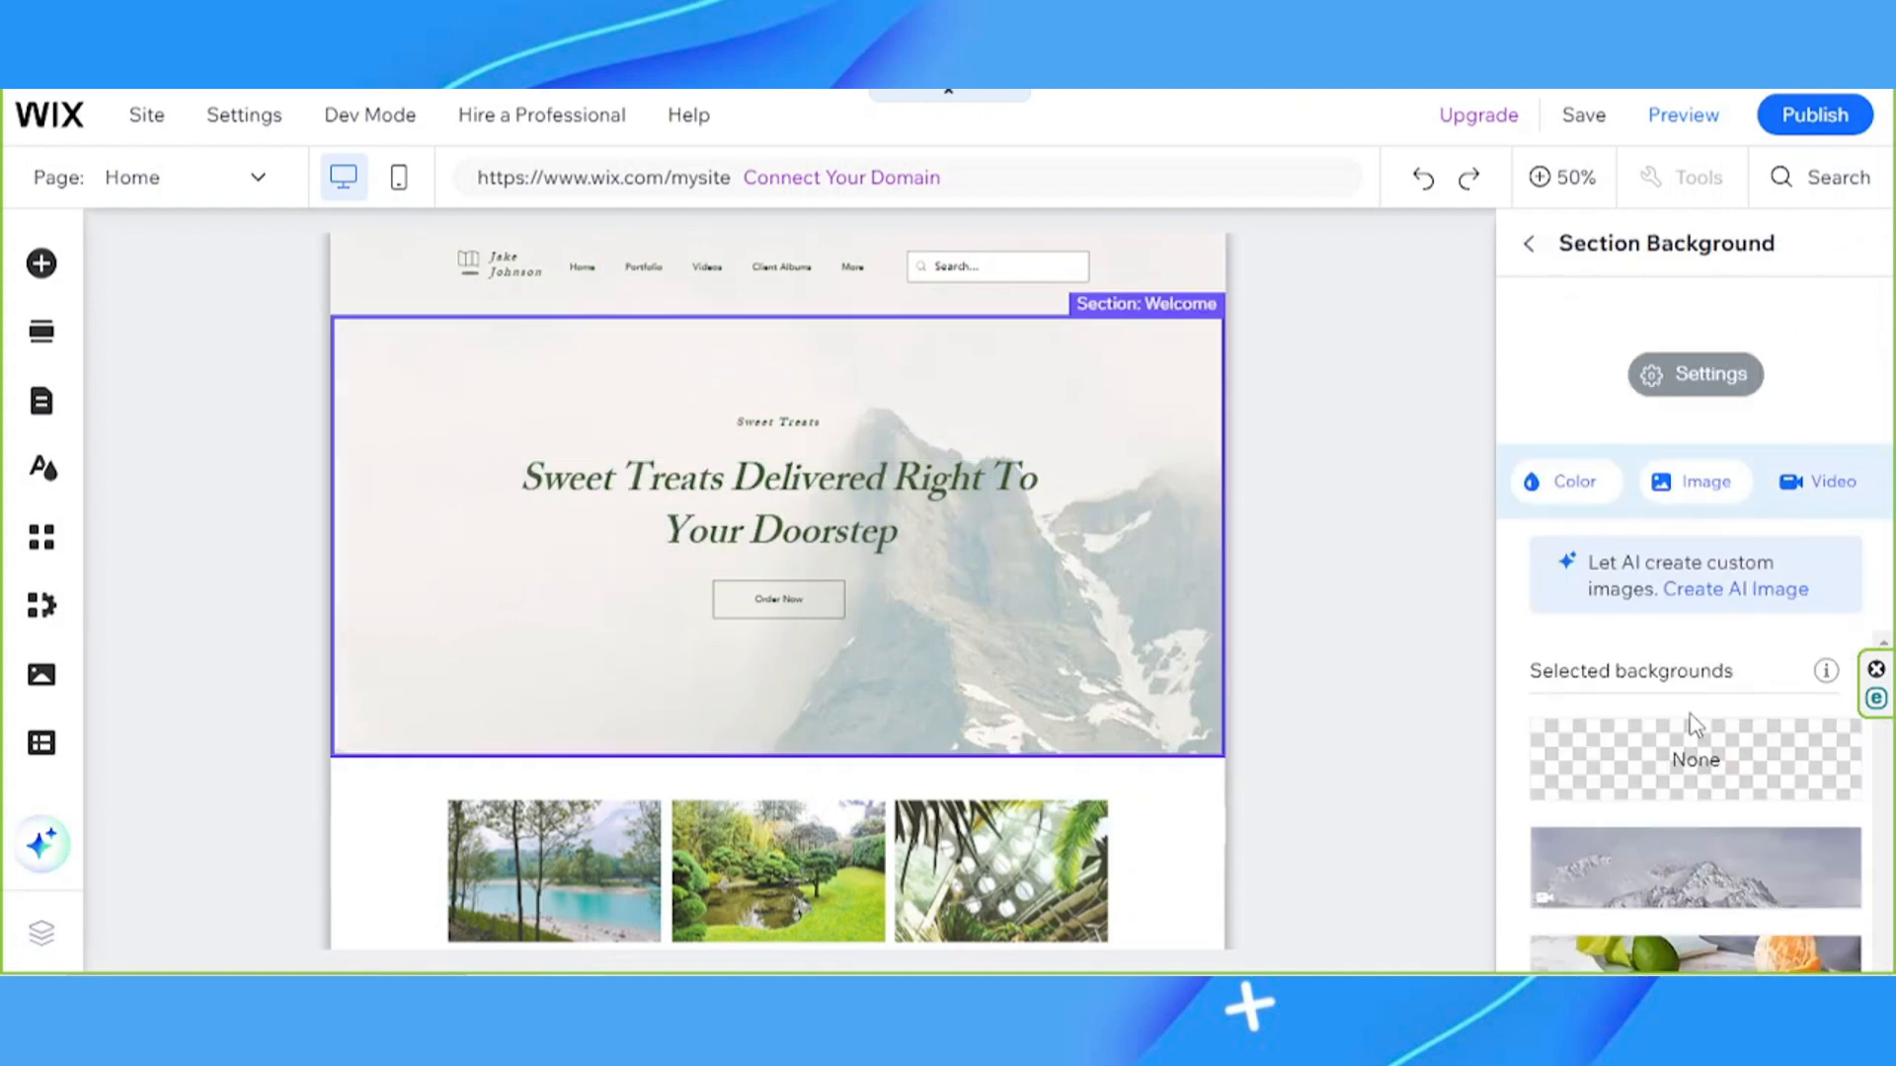
scroll(1678, 770, down, 3)
scroll(1681, 776, up, 3)
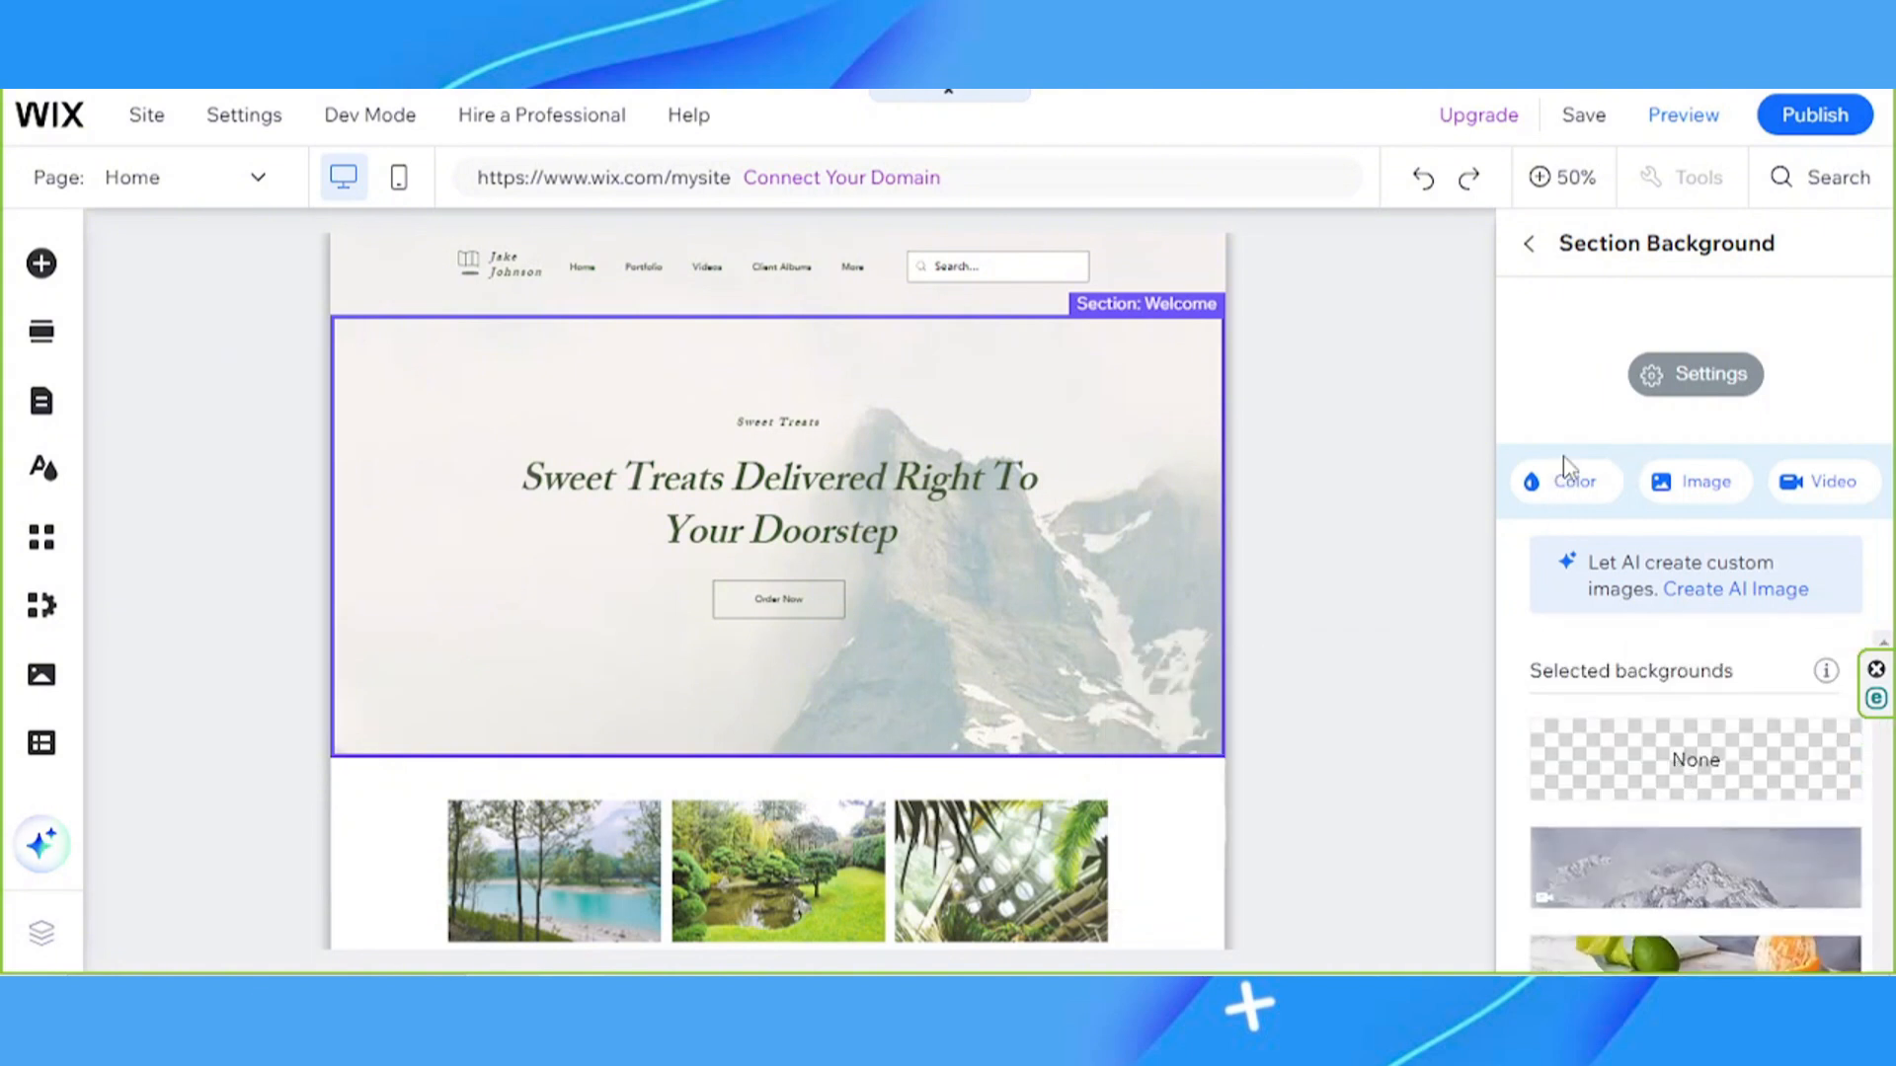
click(1563, 484)
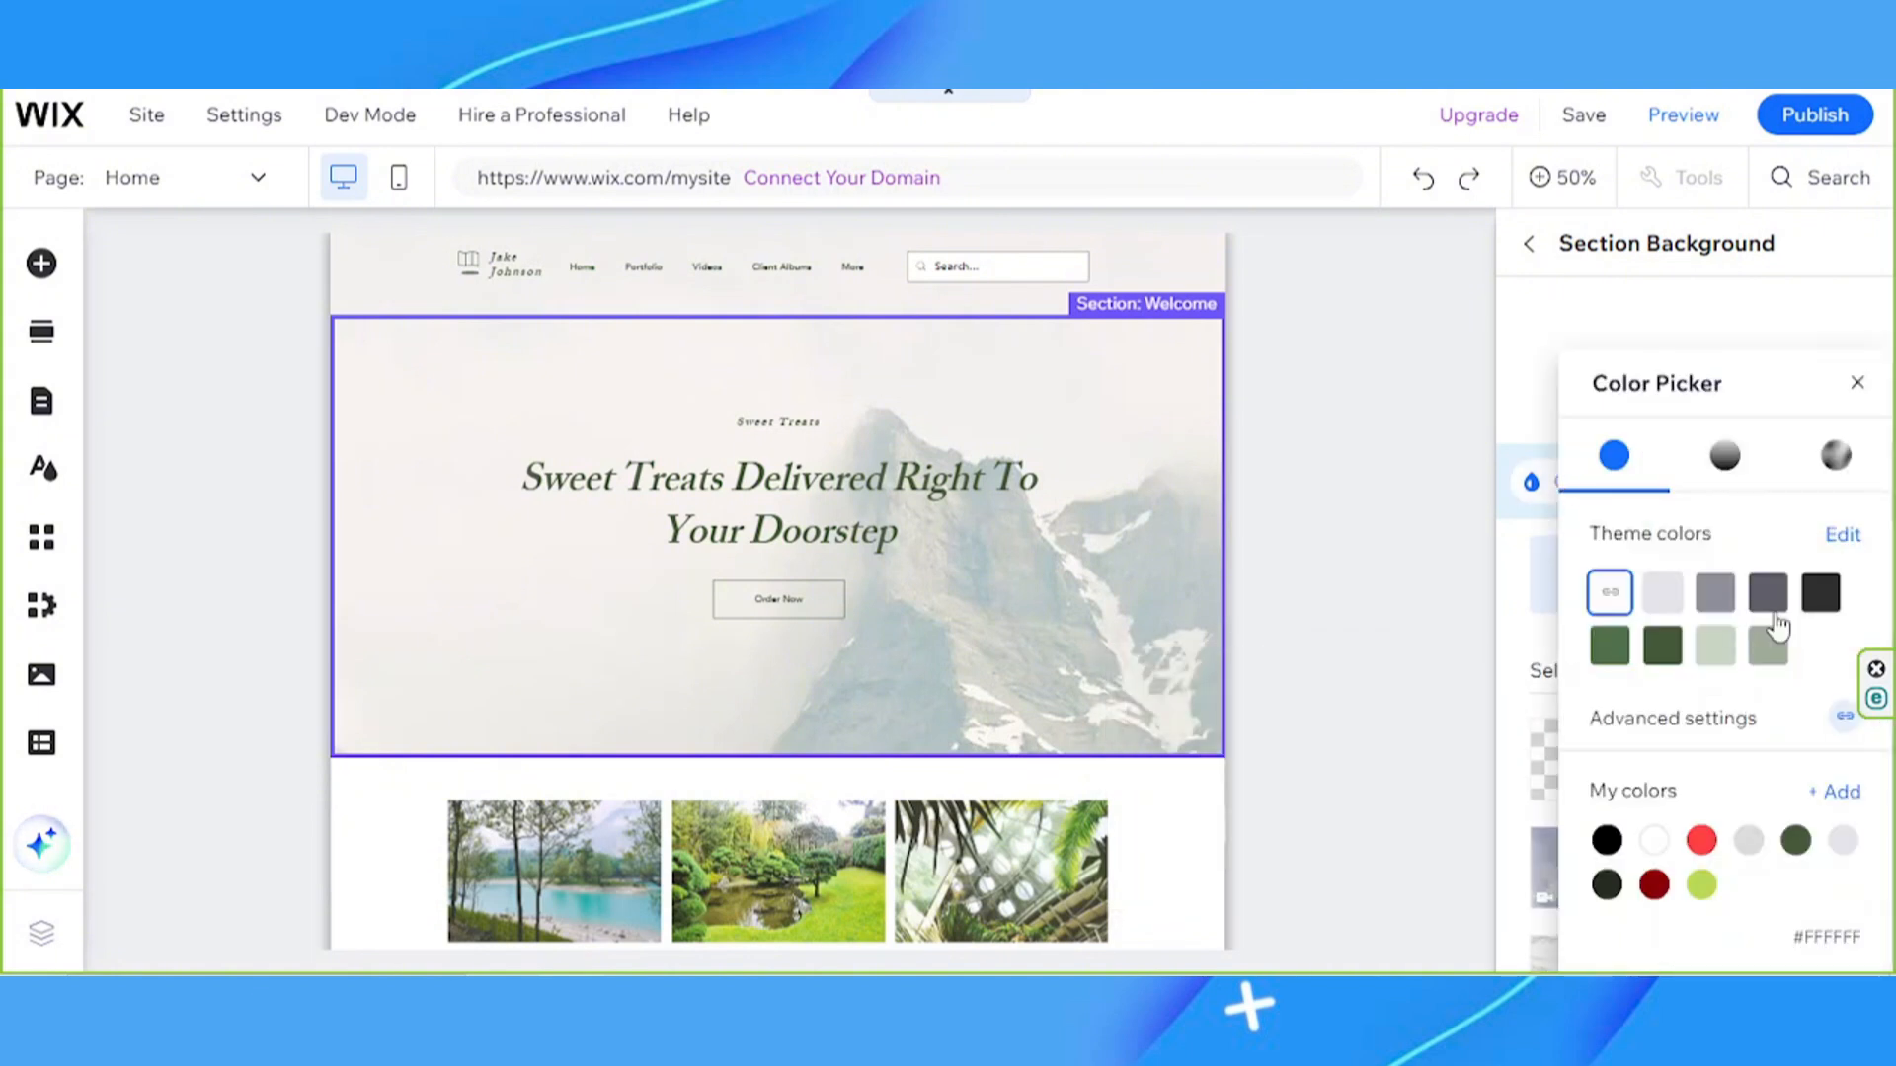
click(1651, 840)
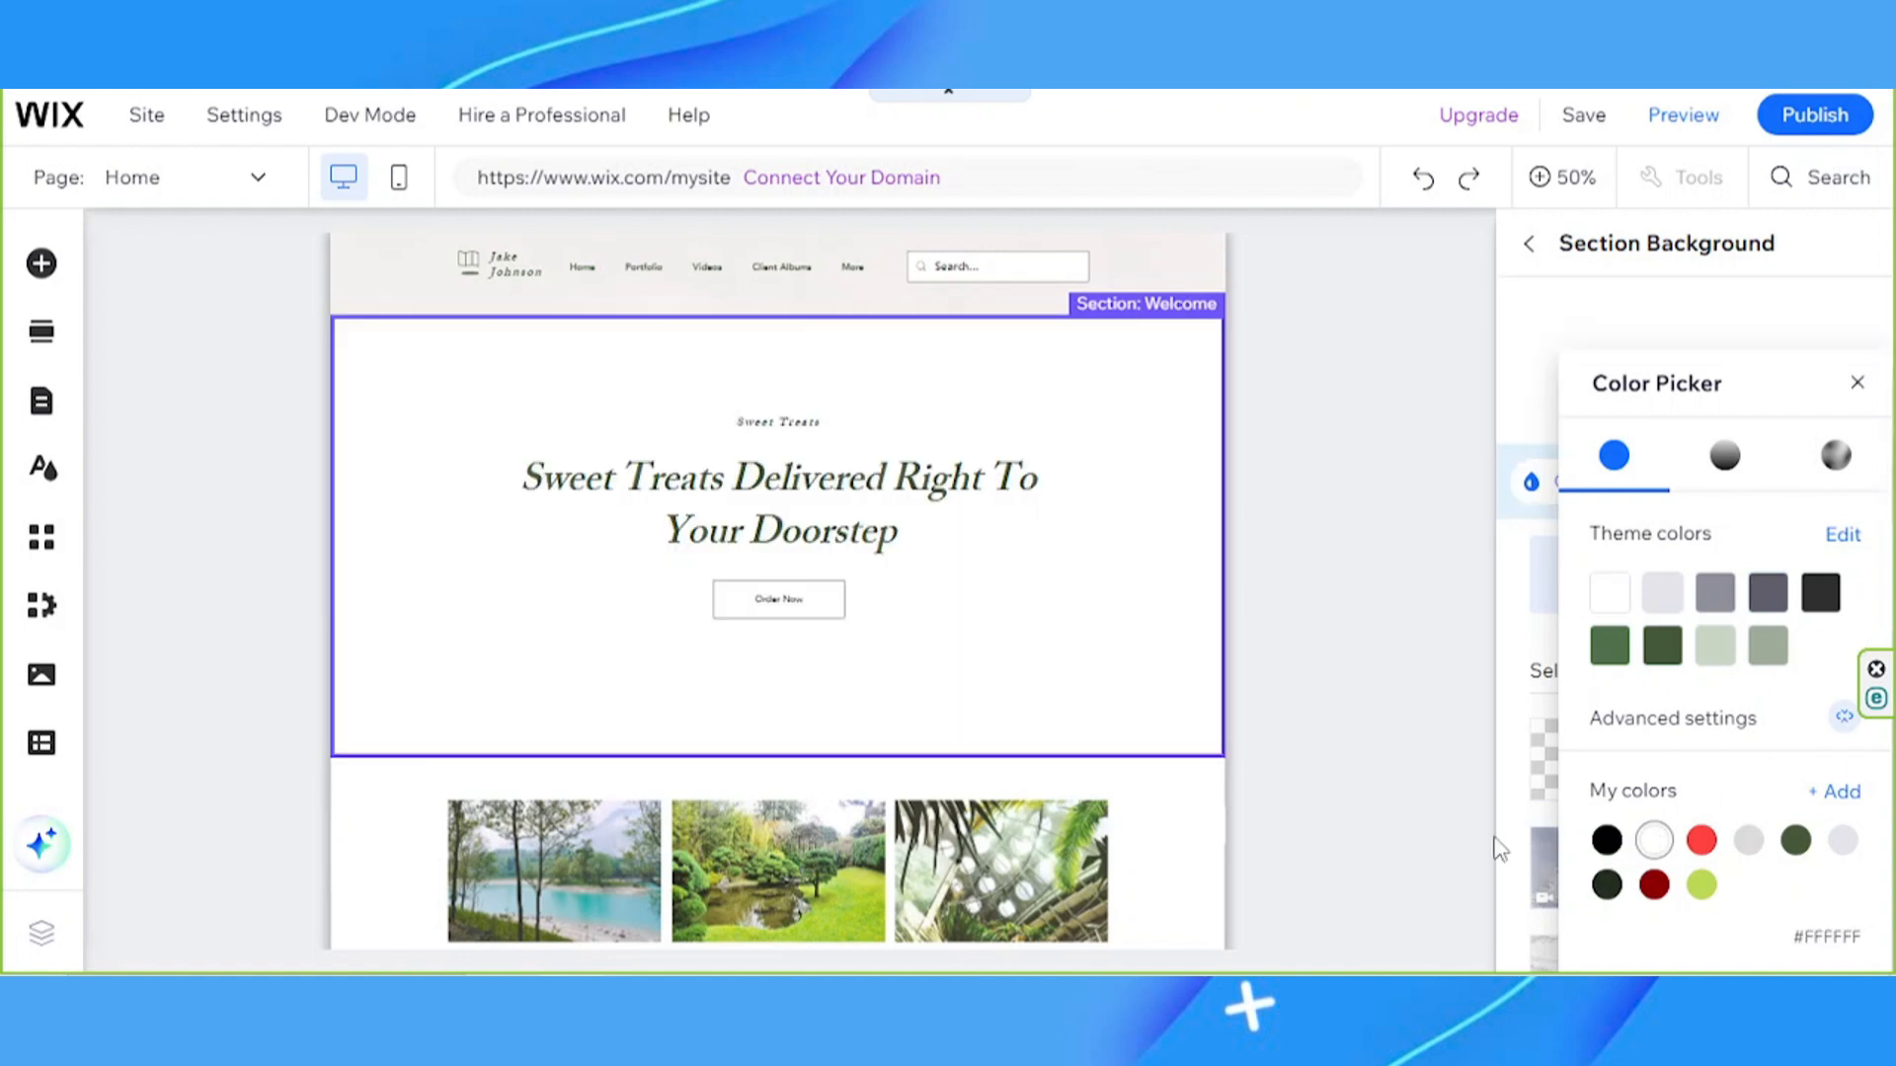
click(1855, 384)
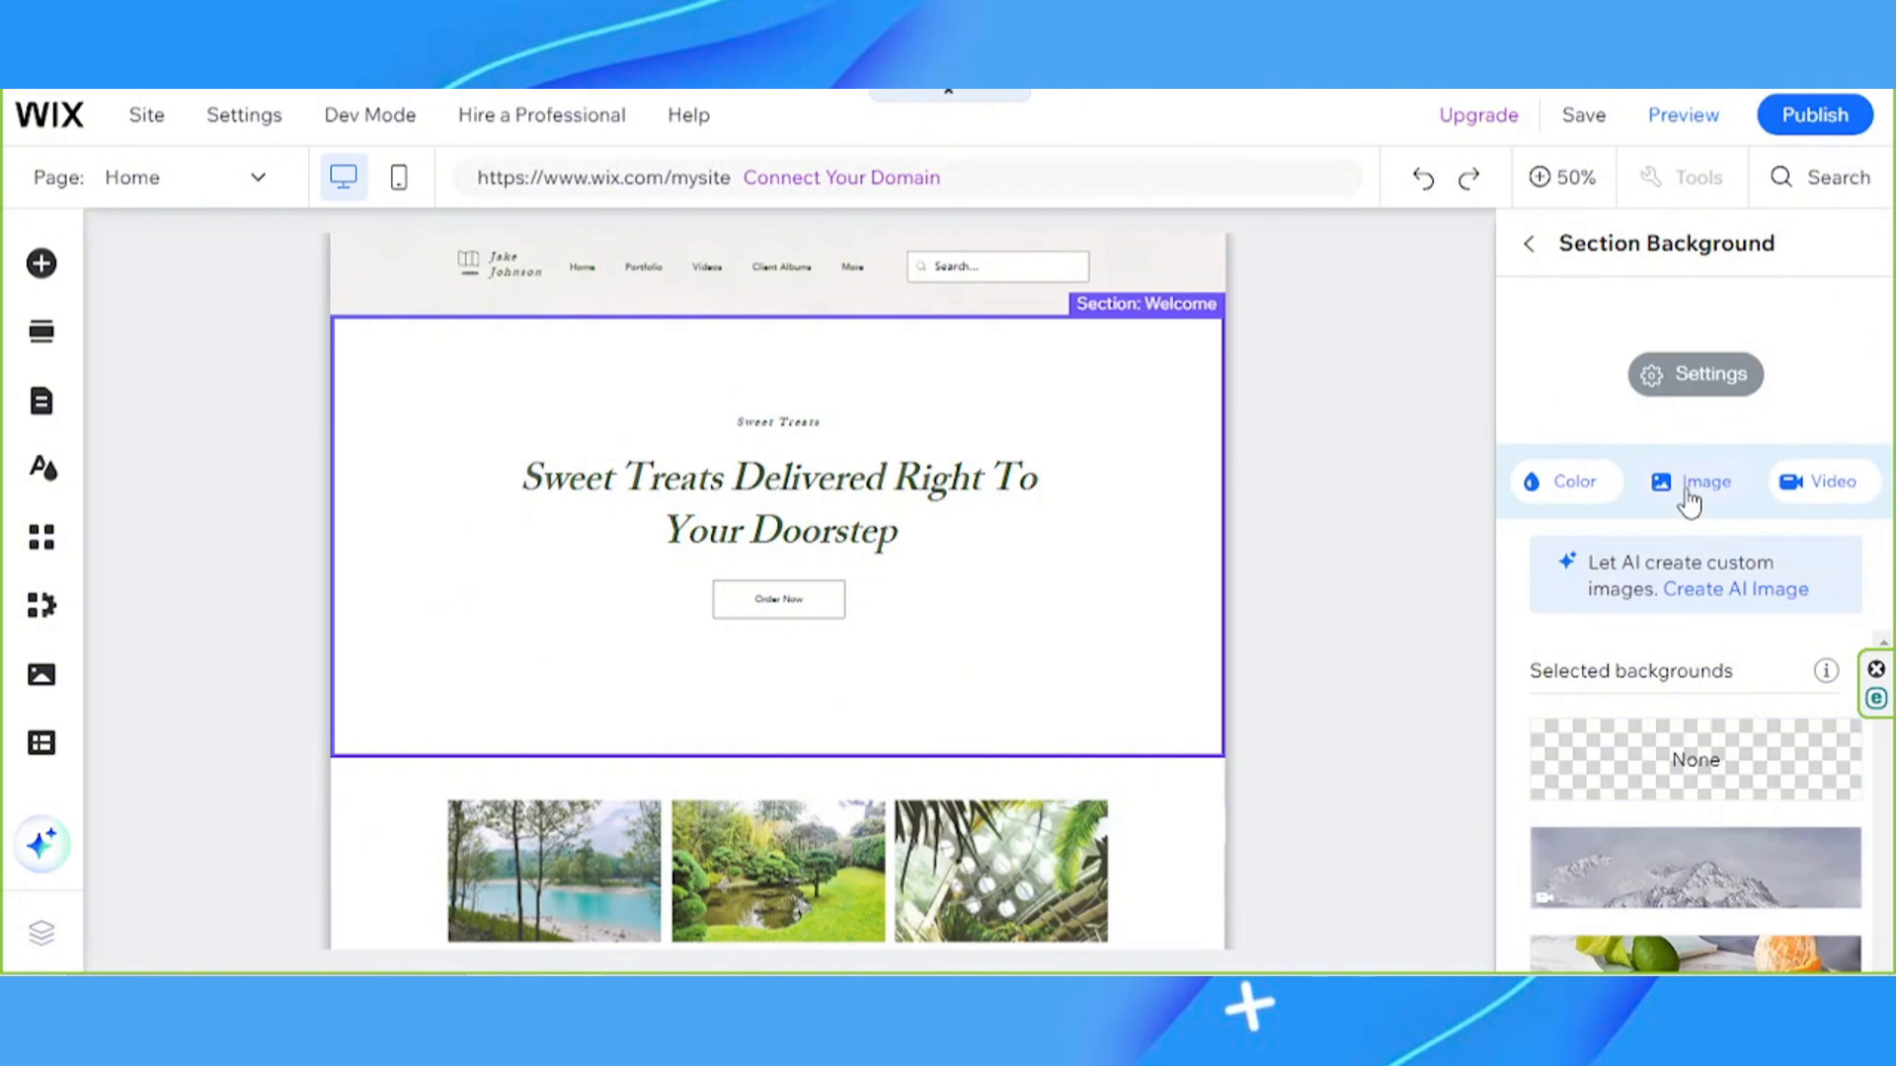
Start choosing a background image for the Welcome section and search the Wix media library for "pastry"
click(1709, 488)
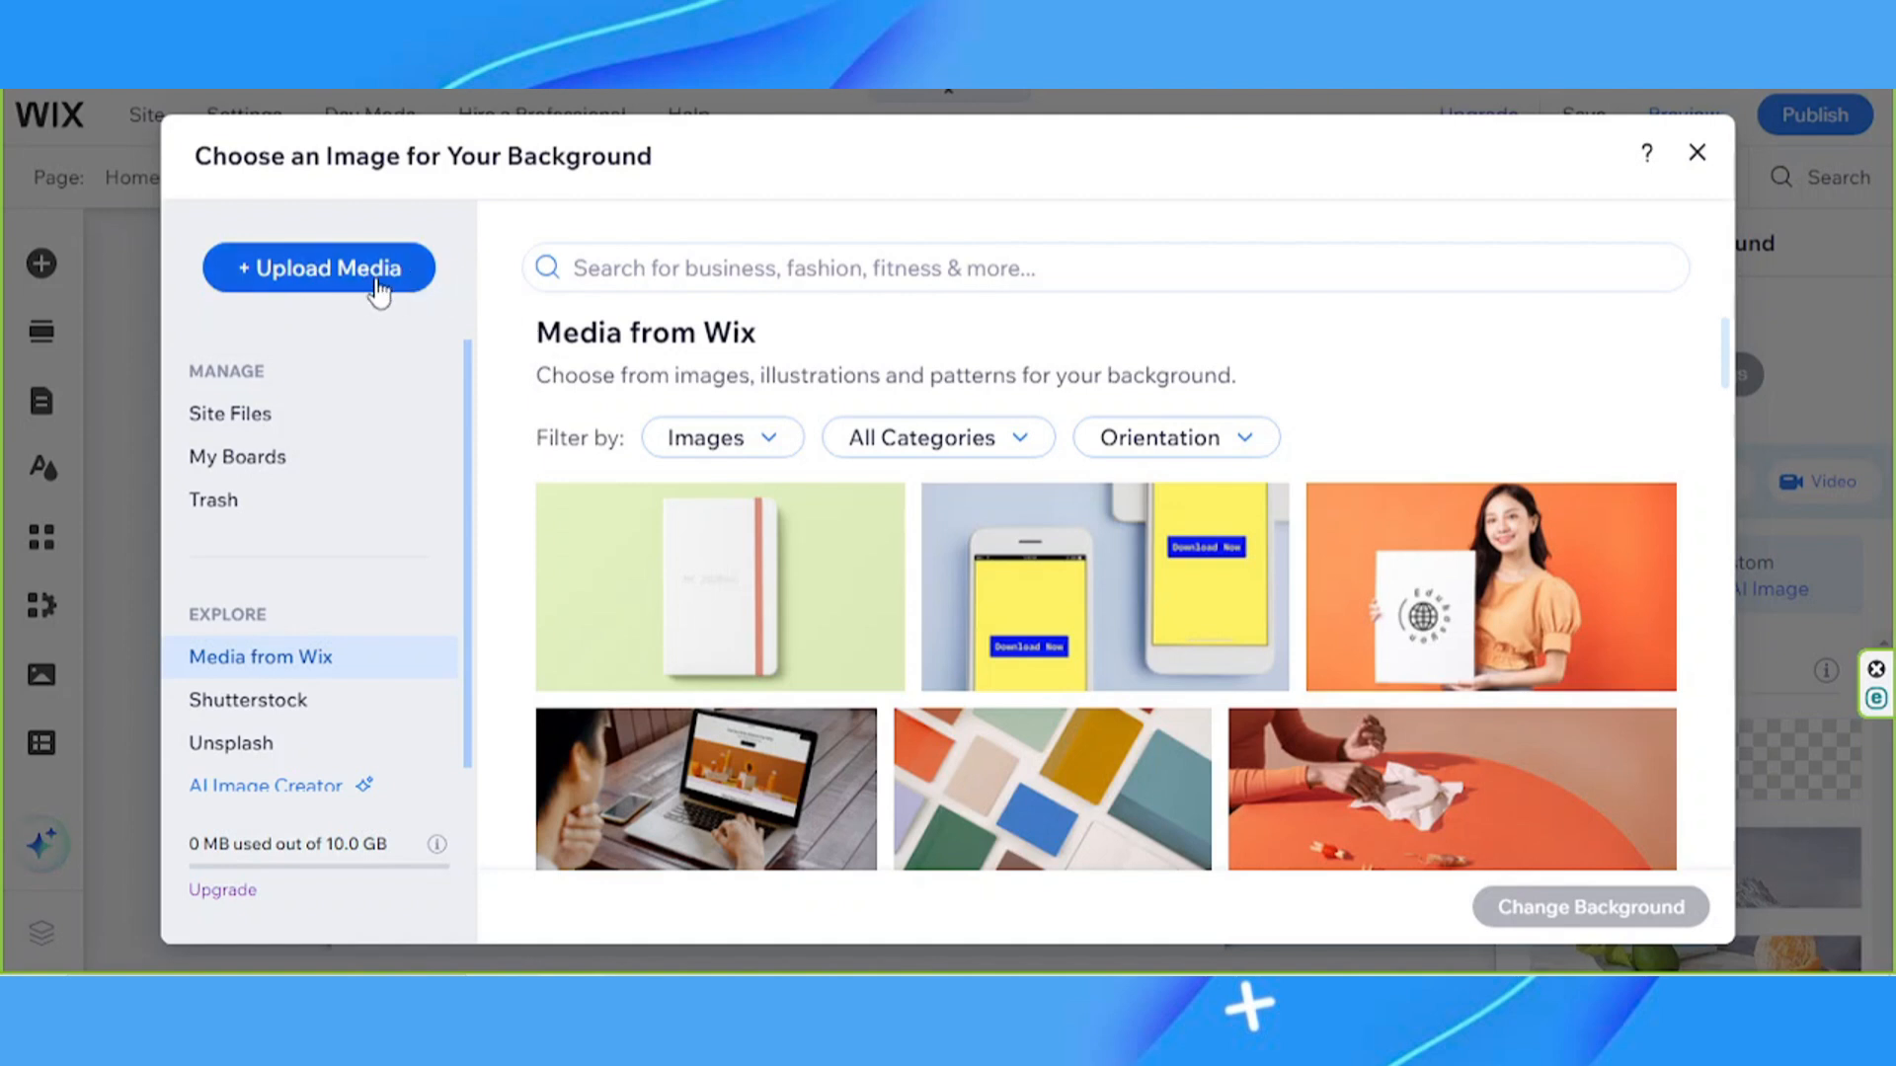
scroll(363, 624, down, 1)
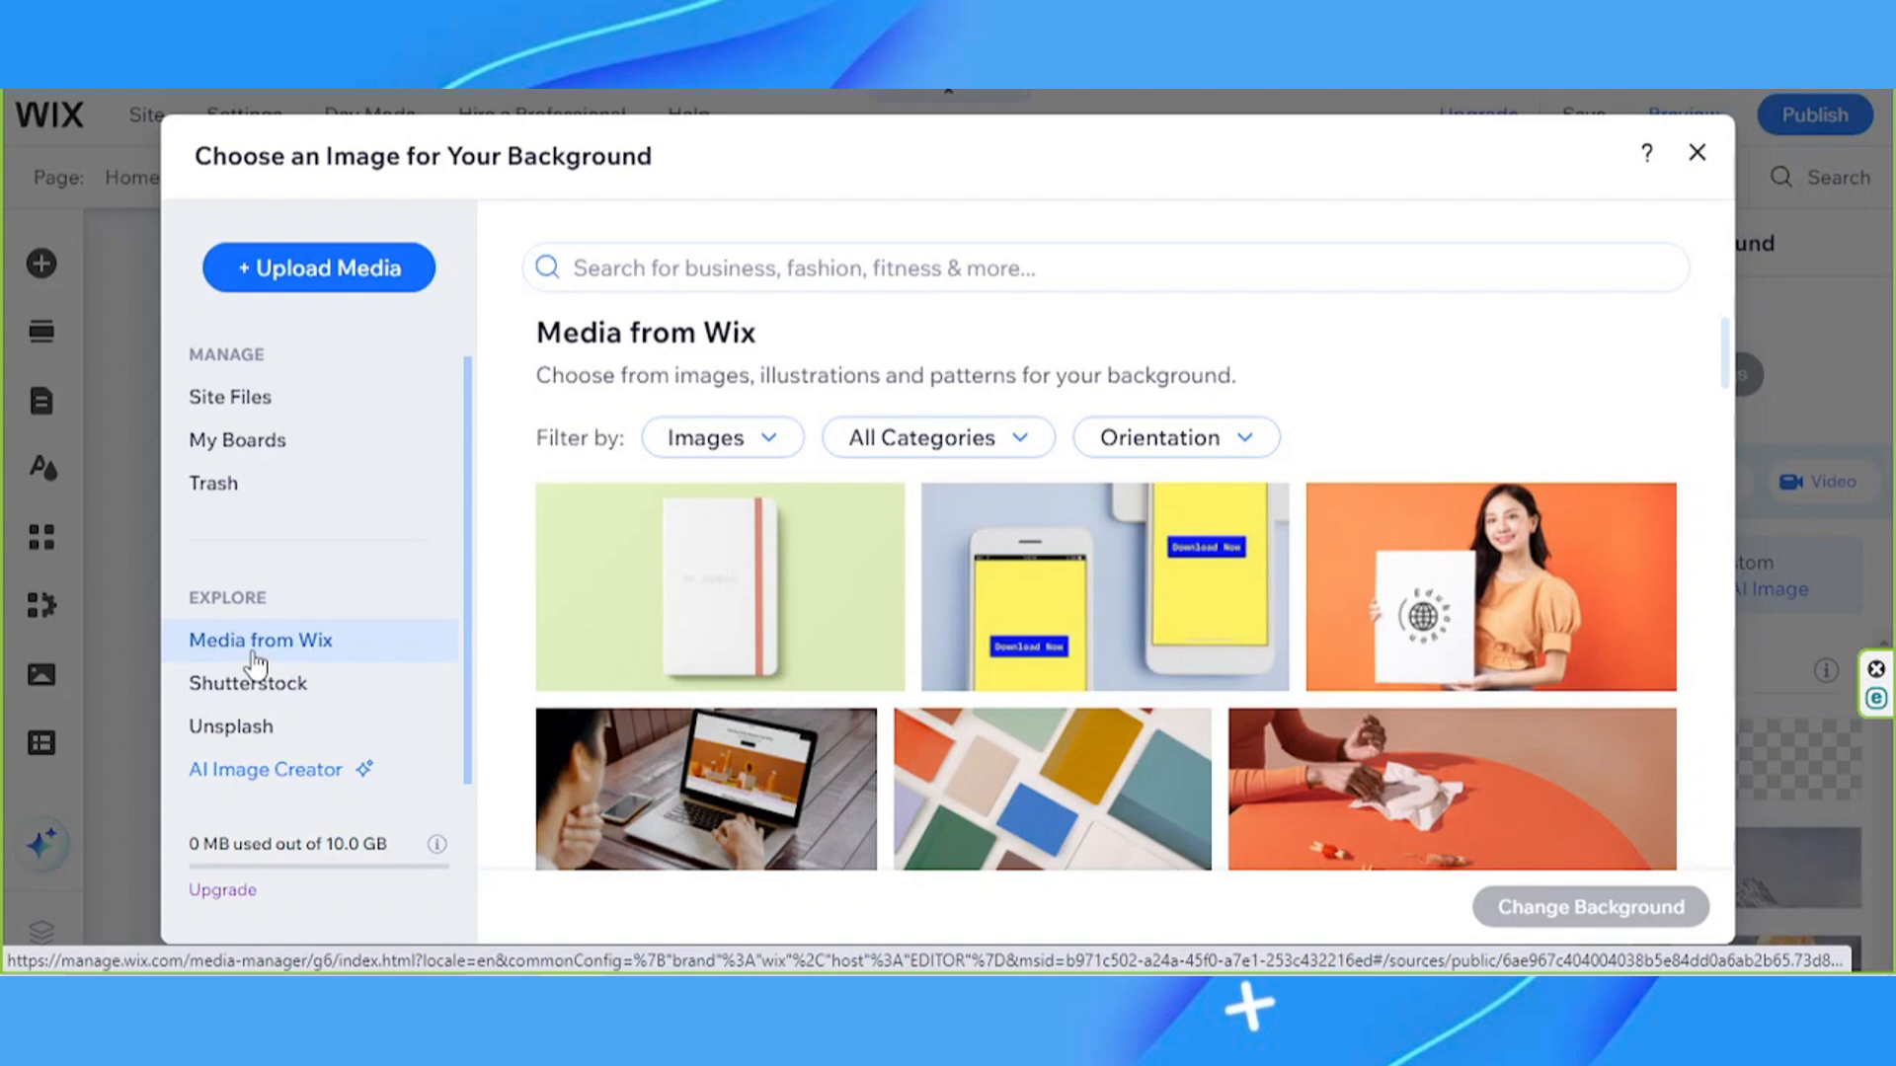
click(658, 267)
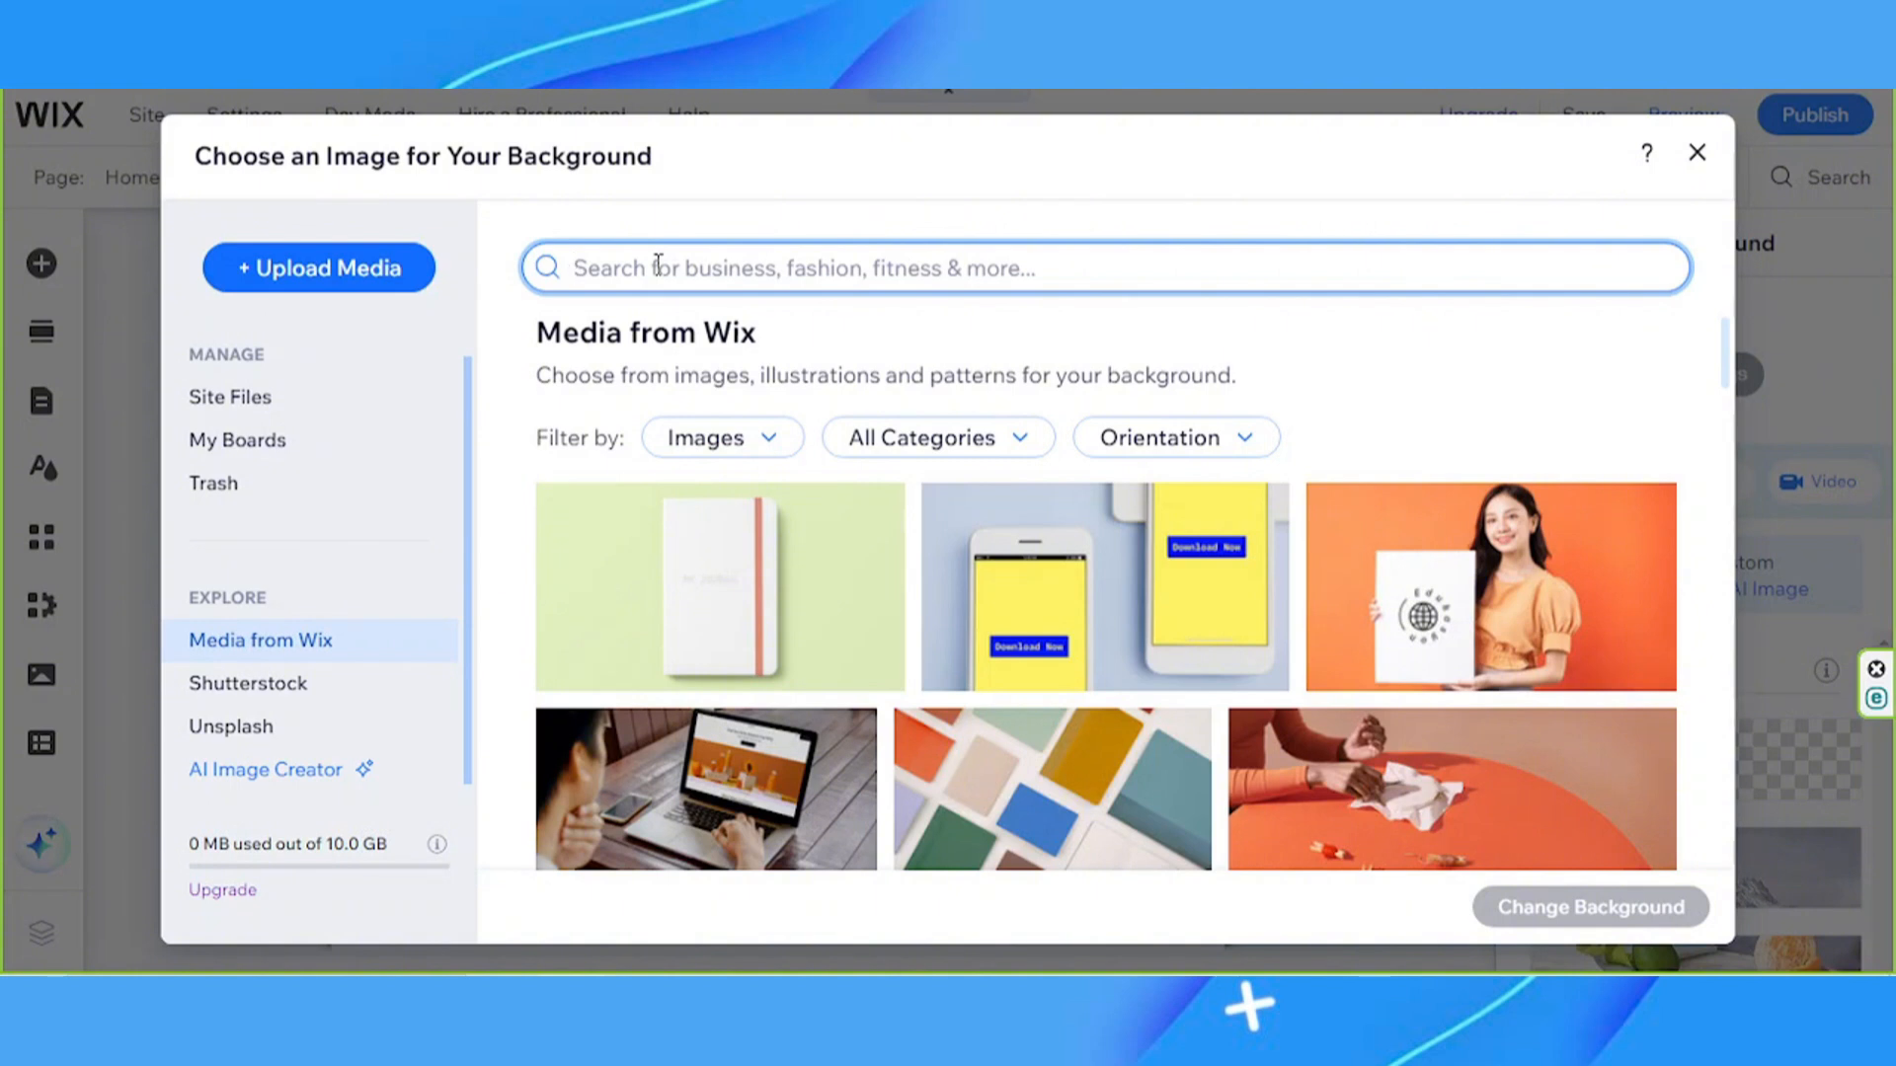
text(pastr)
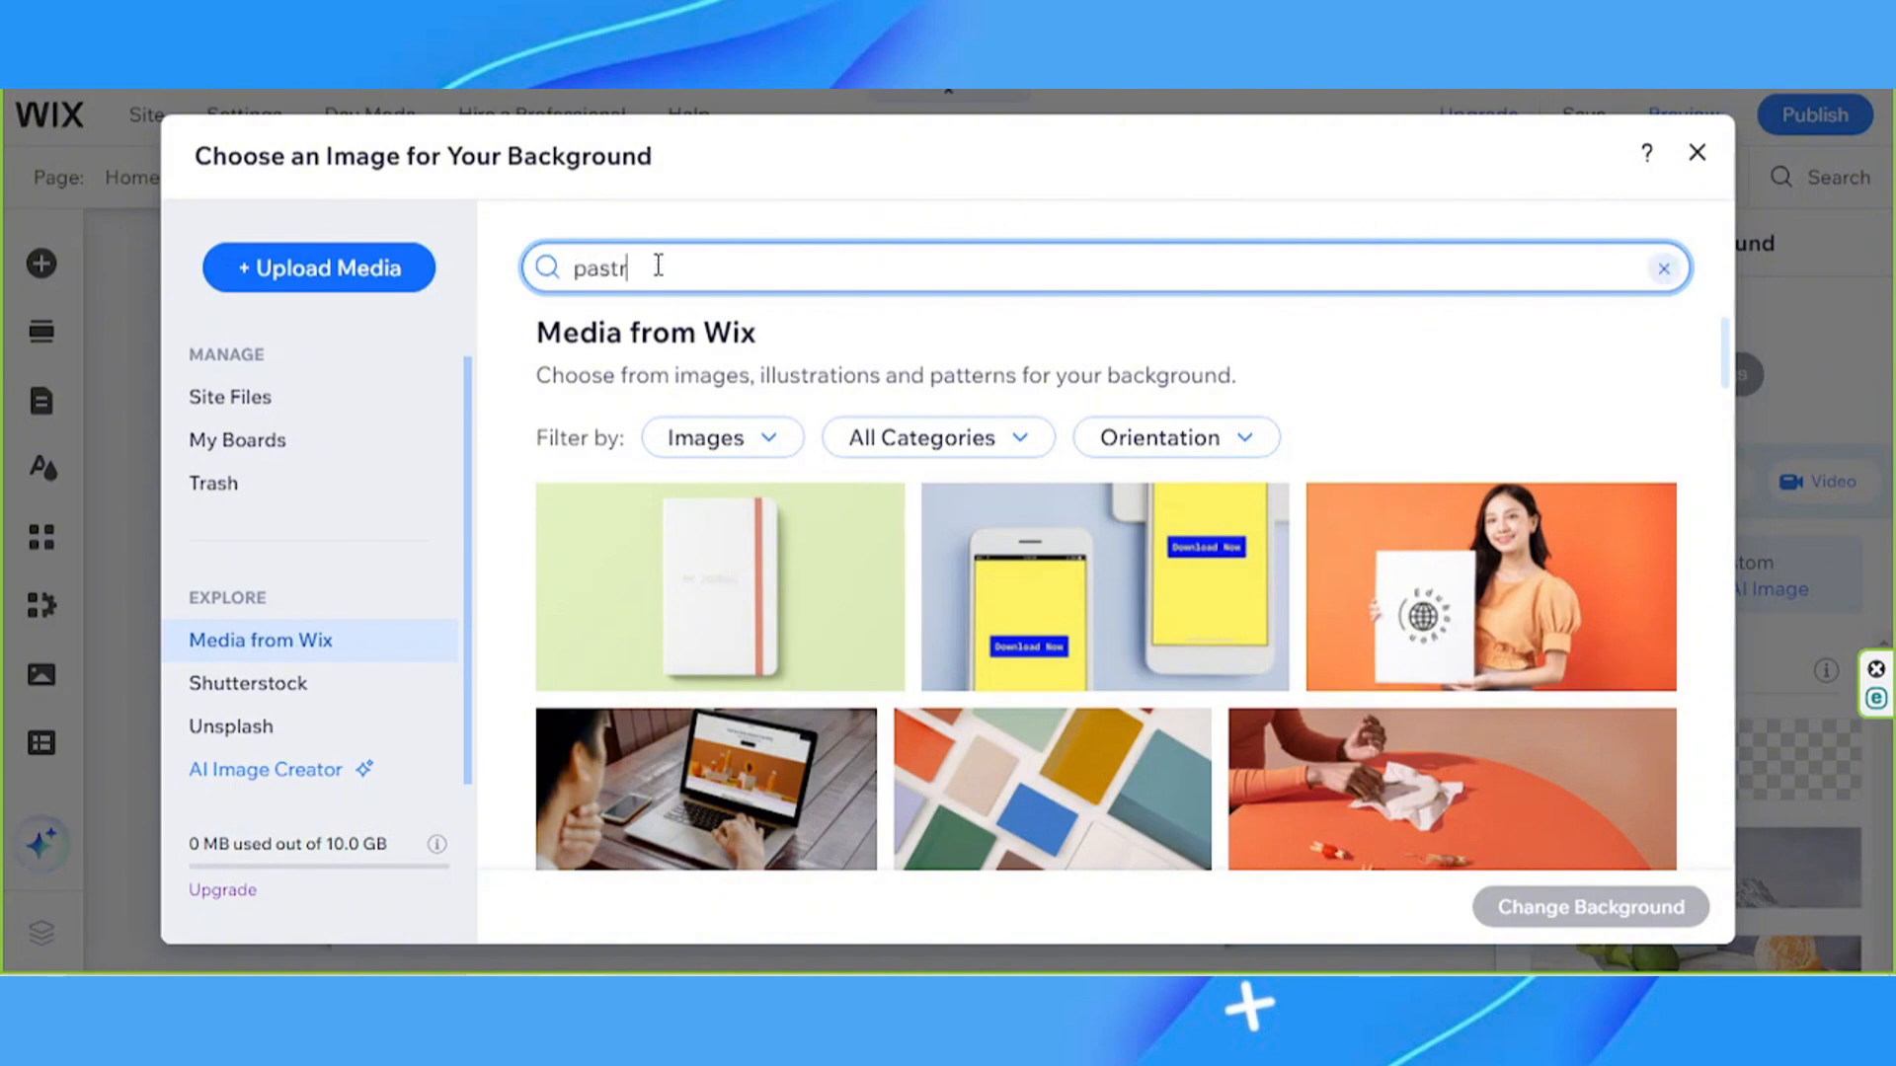
text(y)
key(Return)
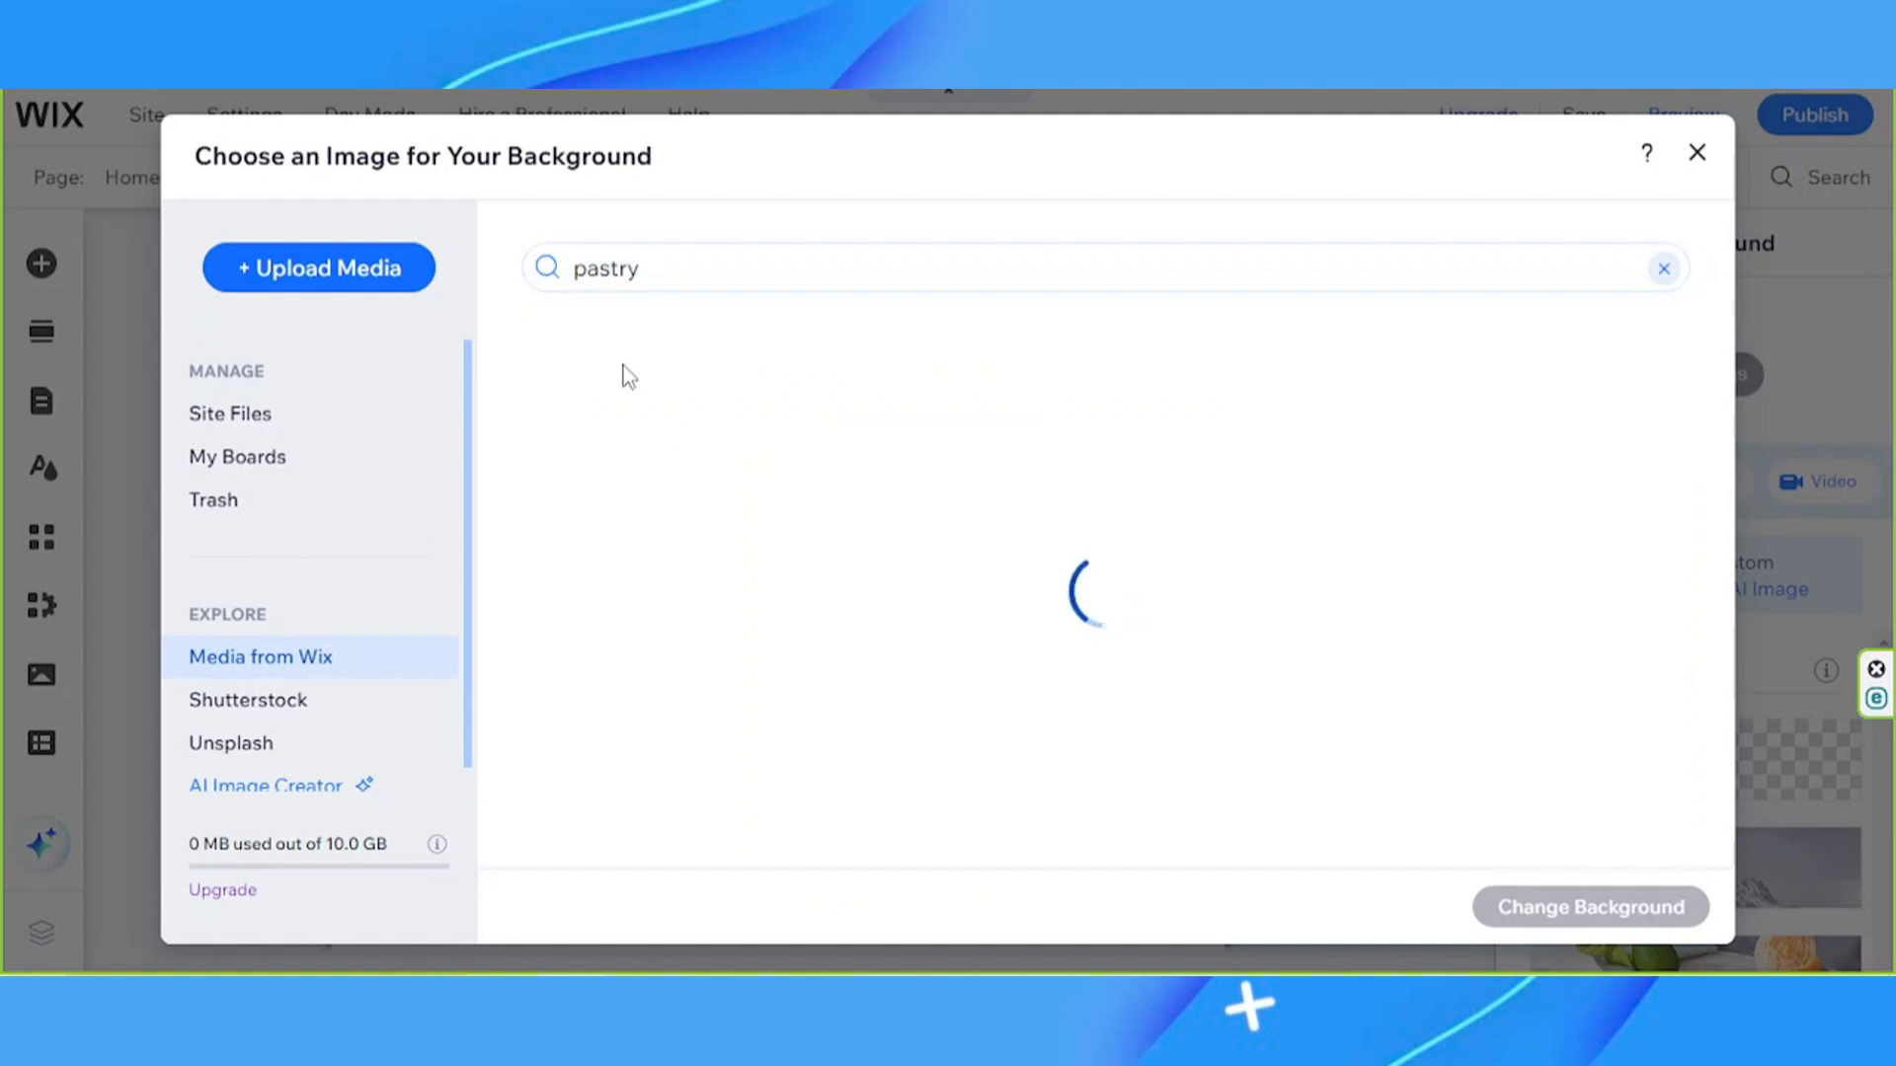
Apply the "Donuts on Cake" image from the pastry results as the Welcome section's background
scroll(1244, 592, down, 2)
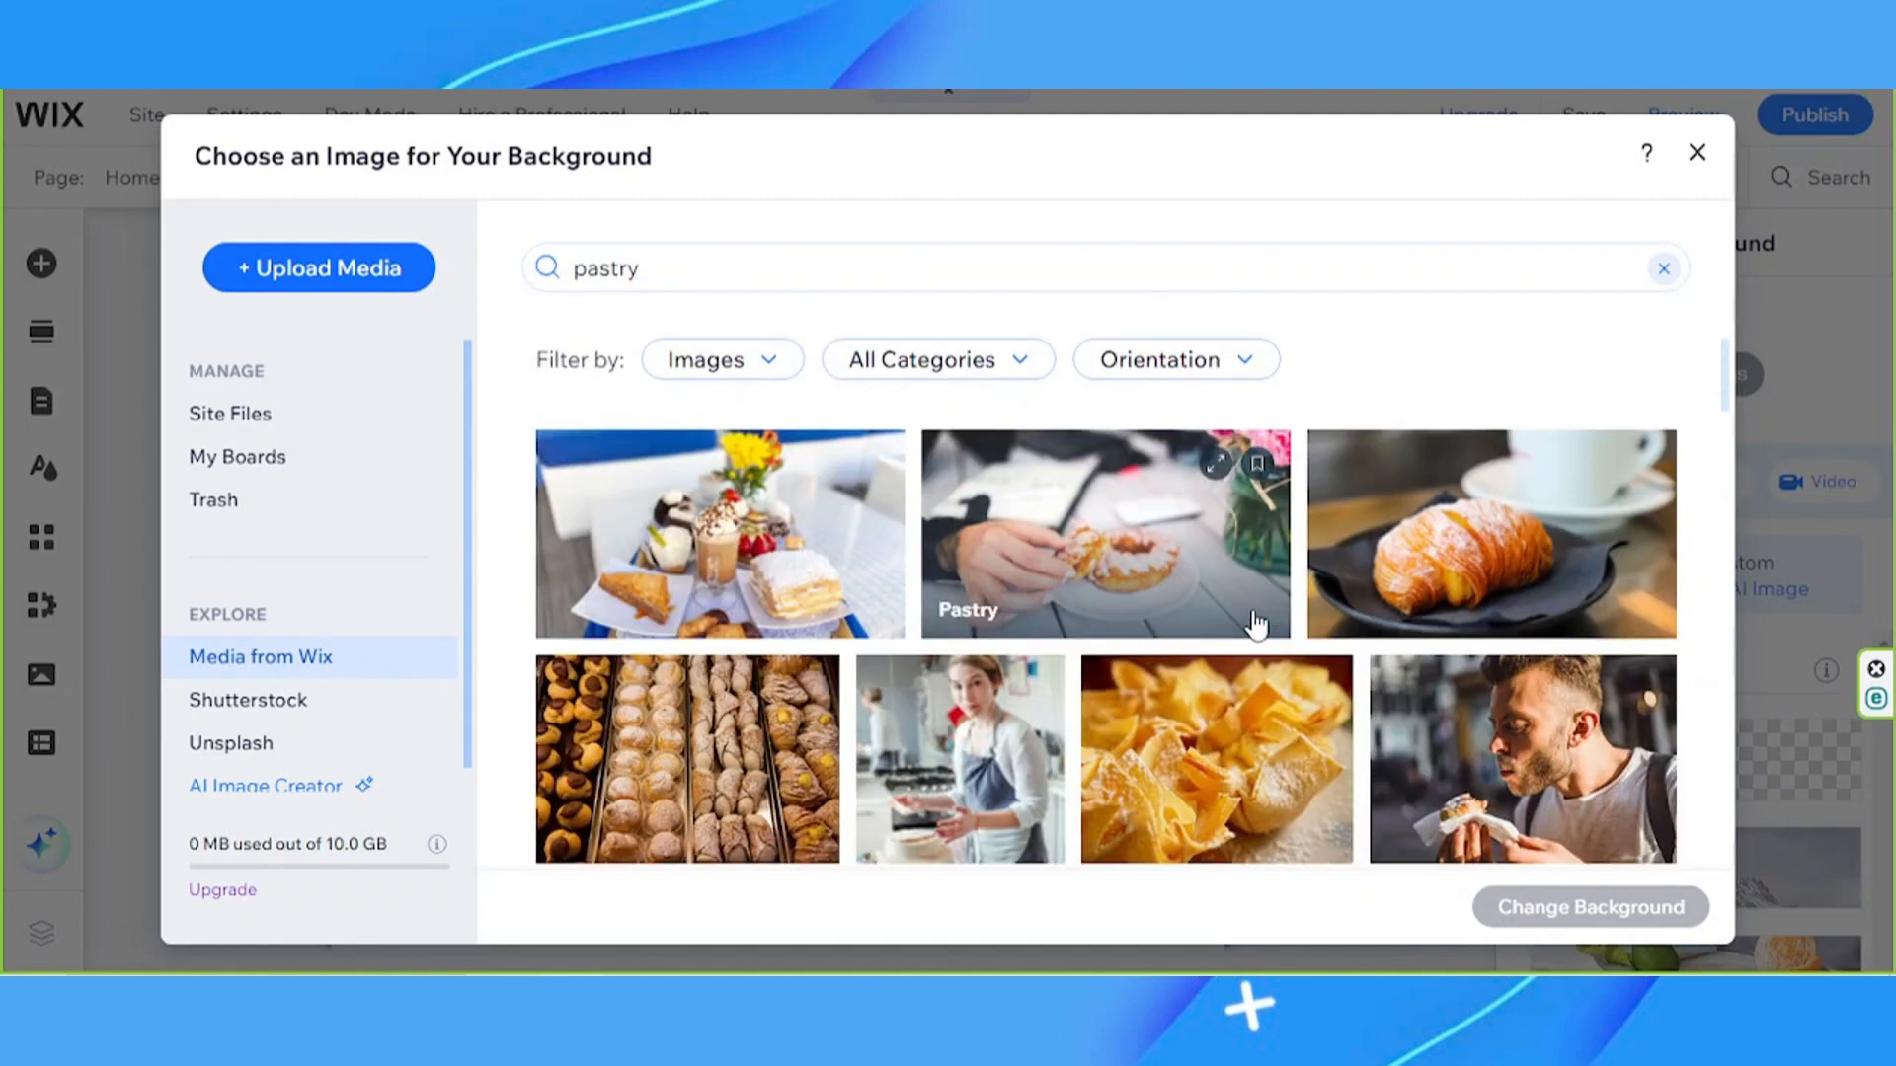
scroll(1255, 624, down, 5)
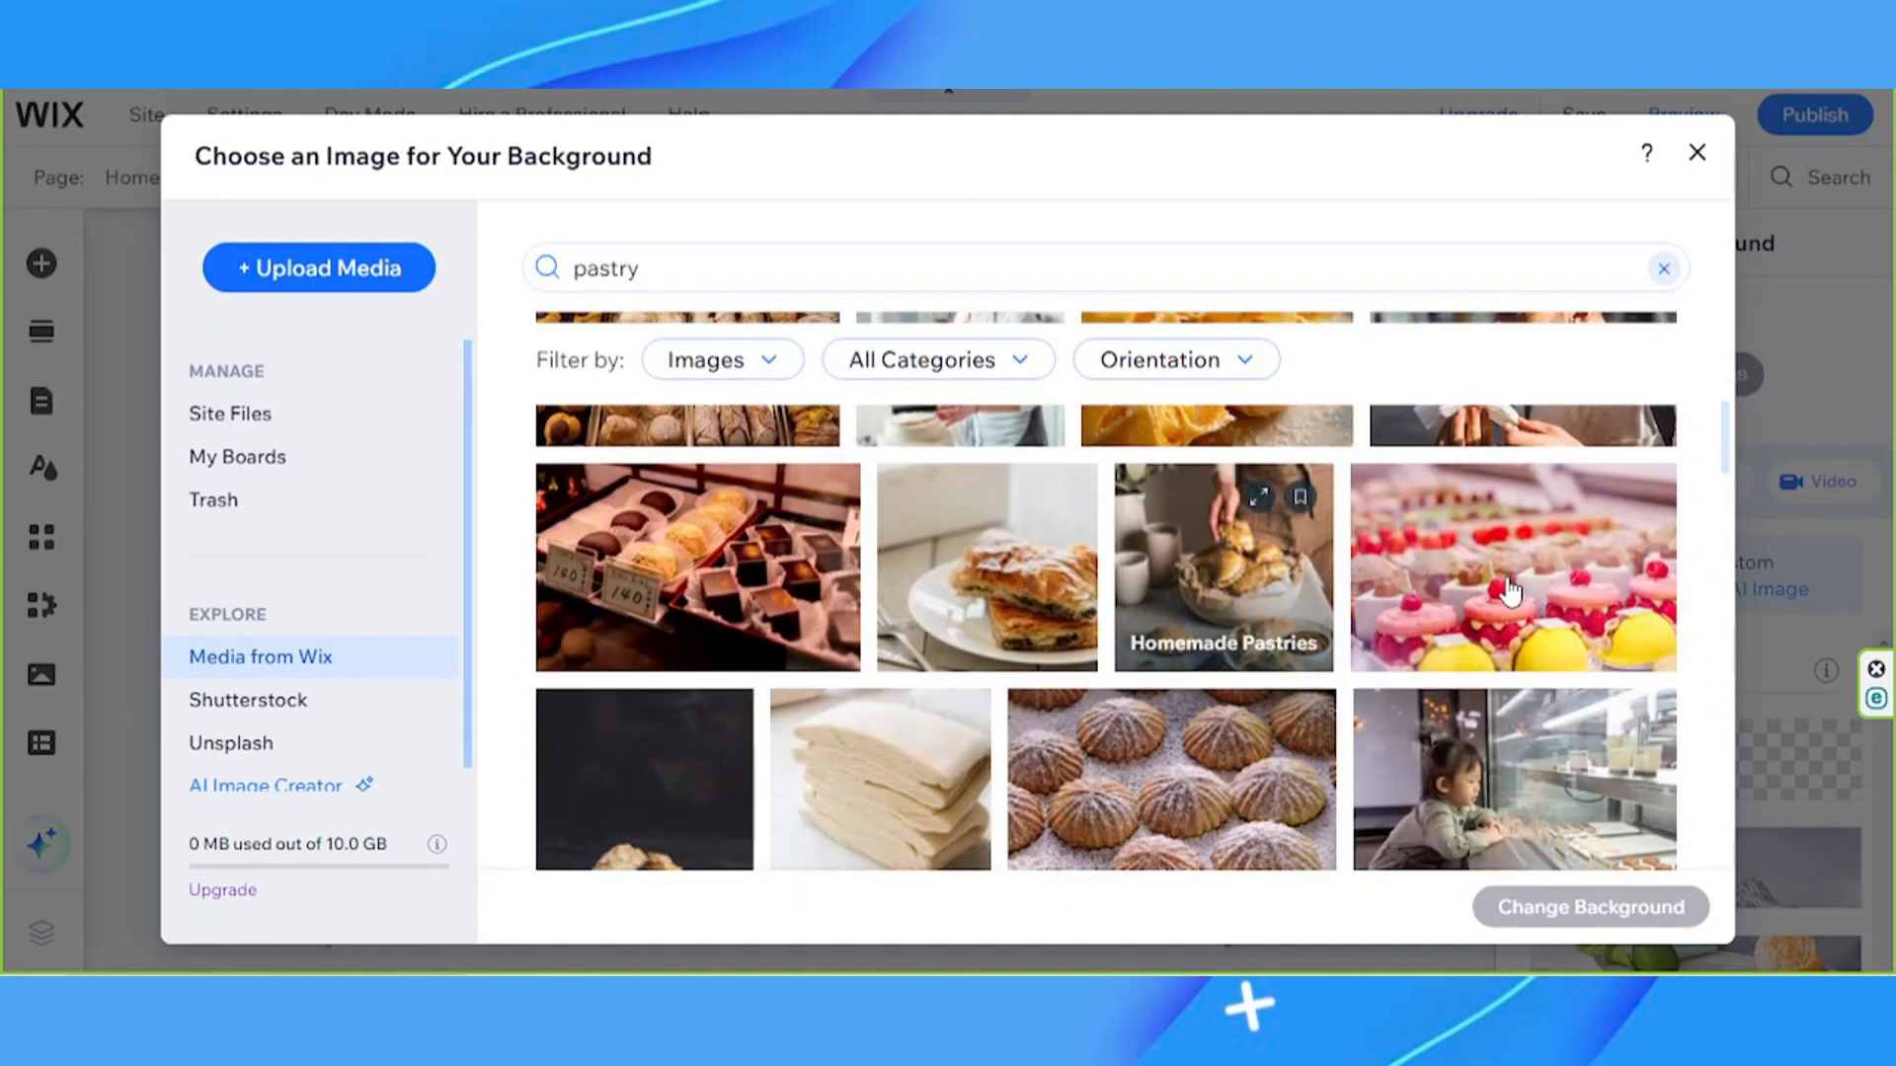
scroll(1452, 612, down, 3)
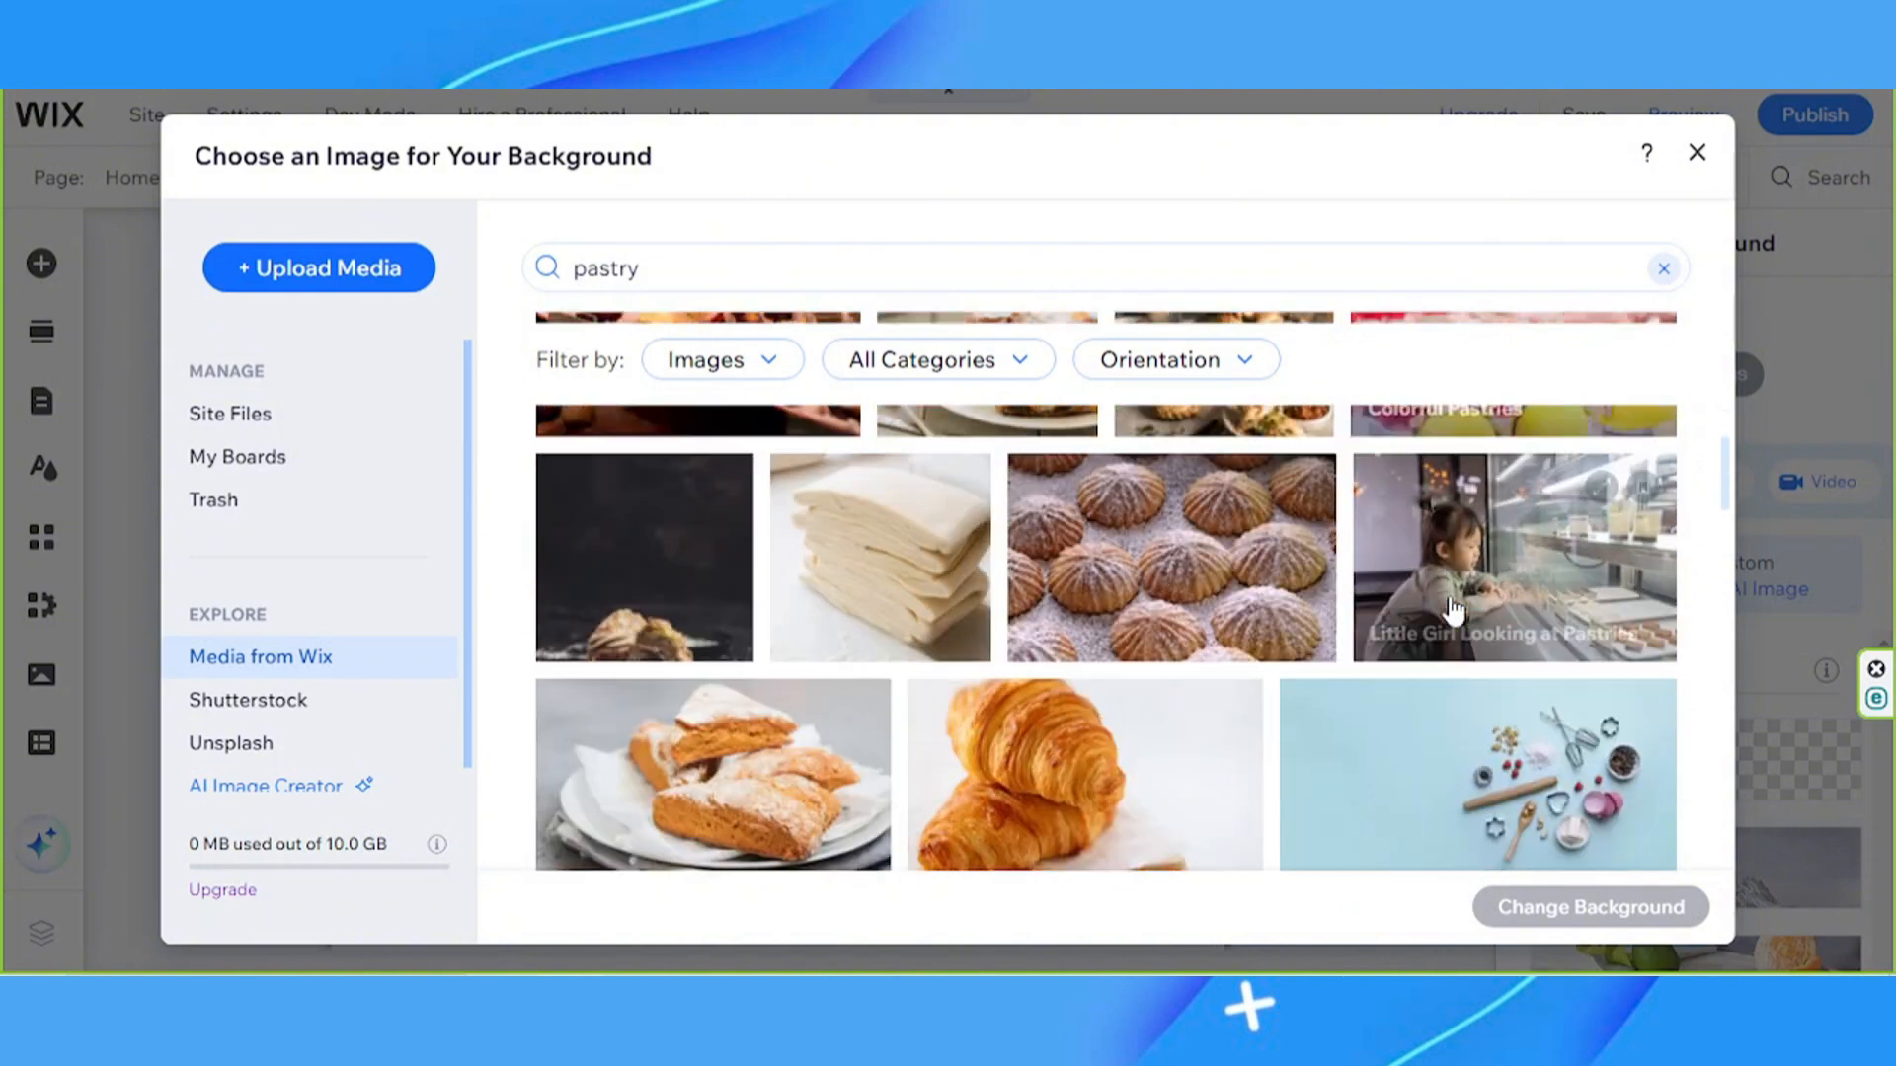
scroll(1452, 612, down, 3)
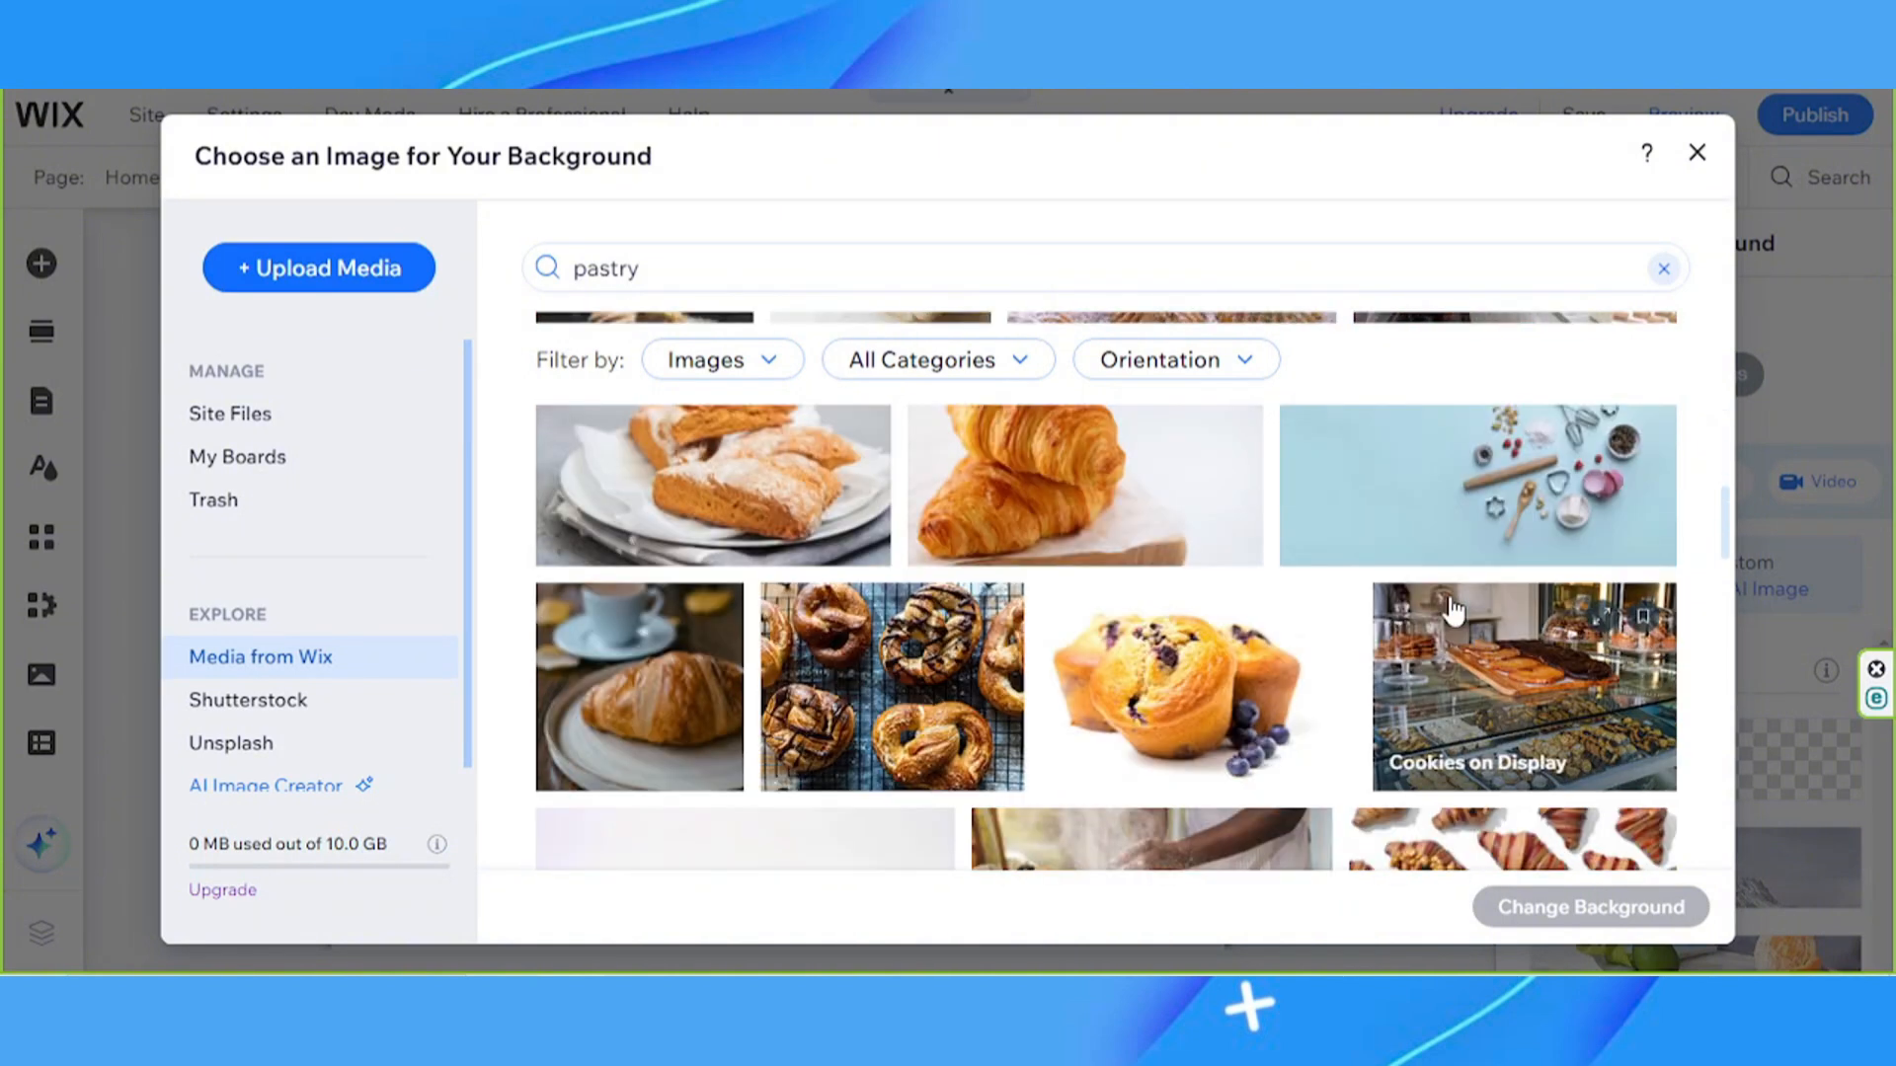
scroll(1452, 612, down, 3)
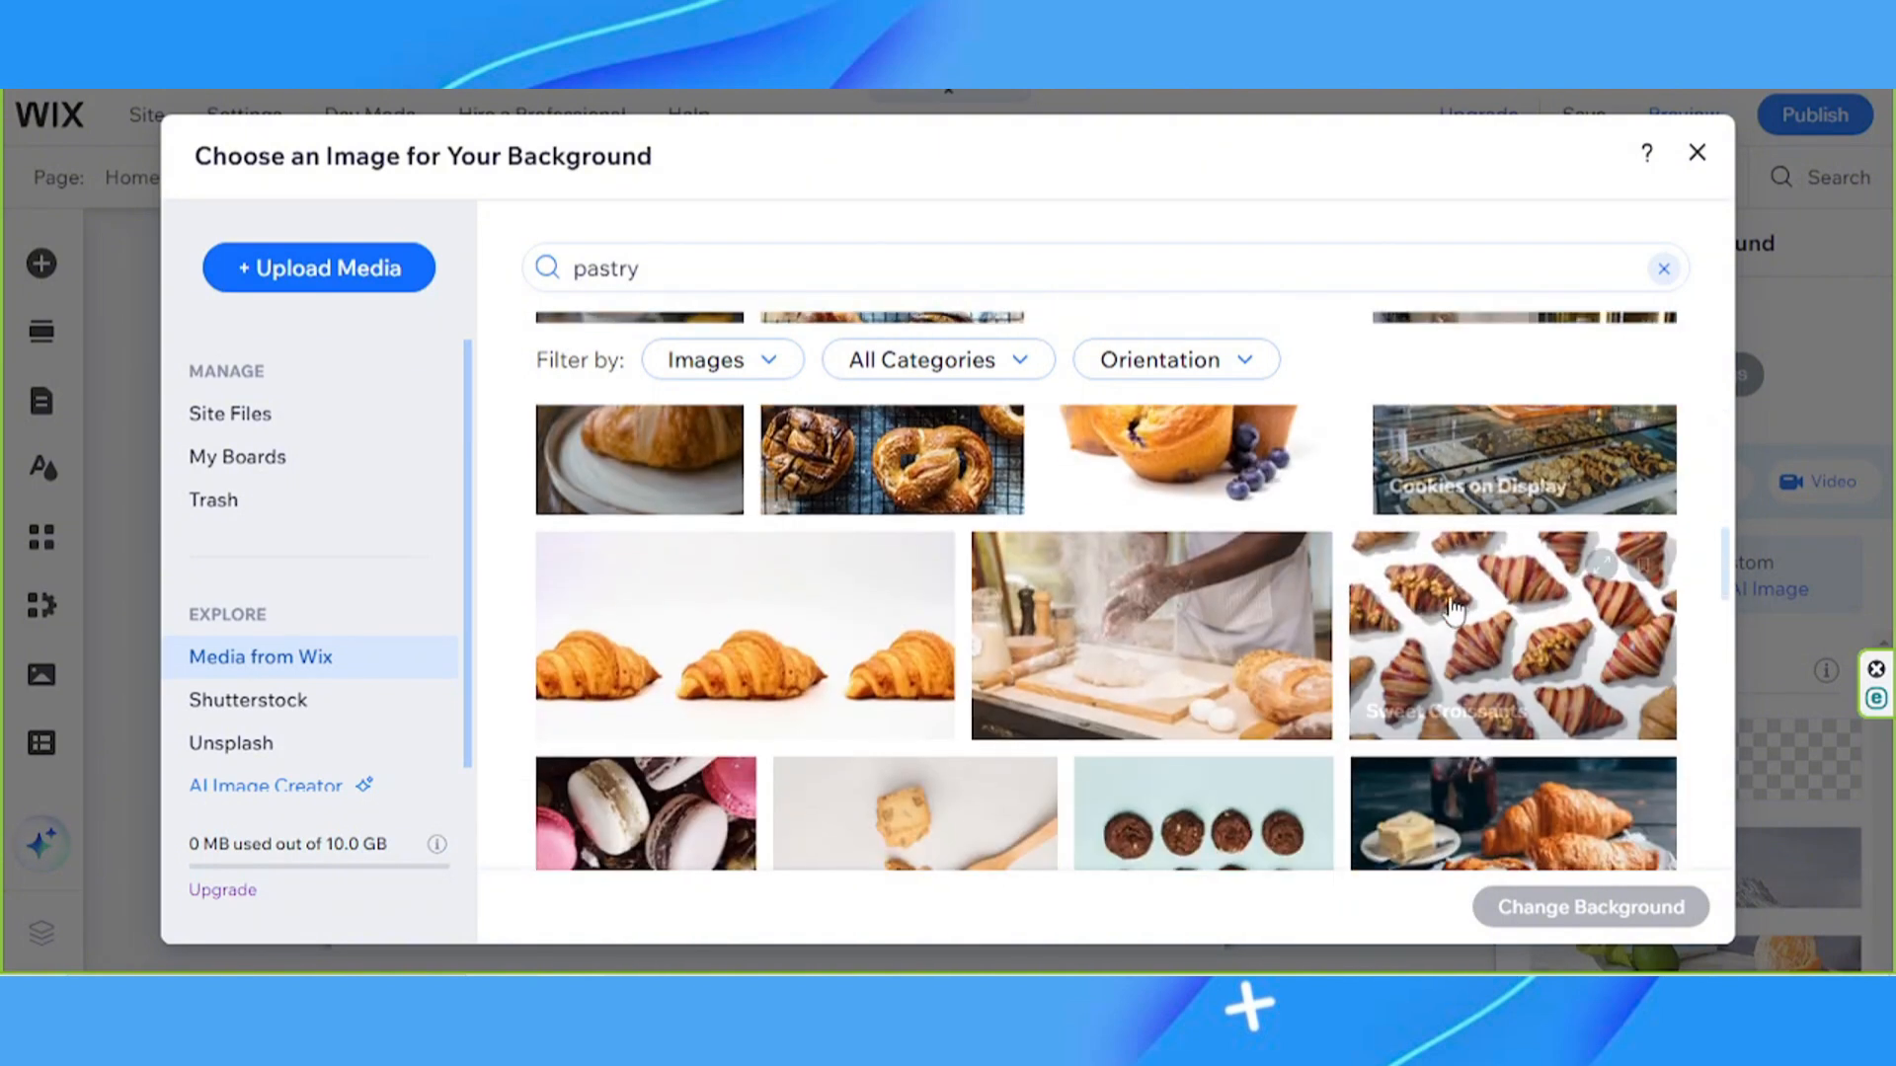
scroll(1432, 617, down, 5)
scroll(1425, 617, down, 6)
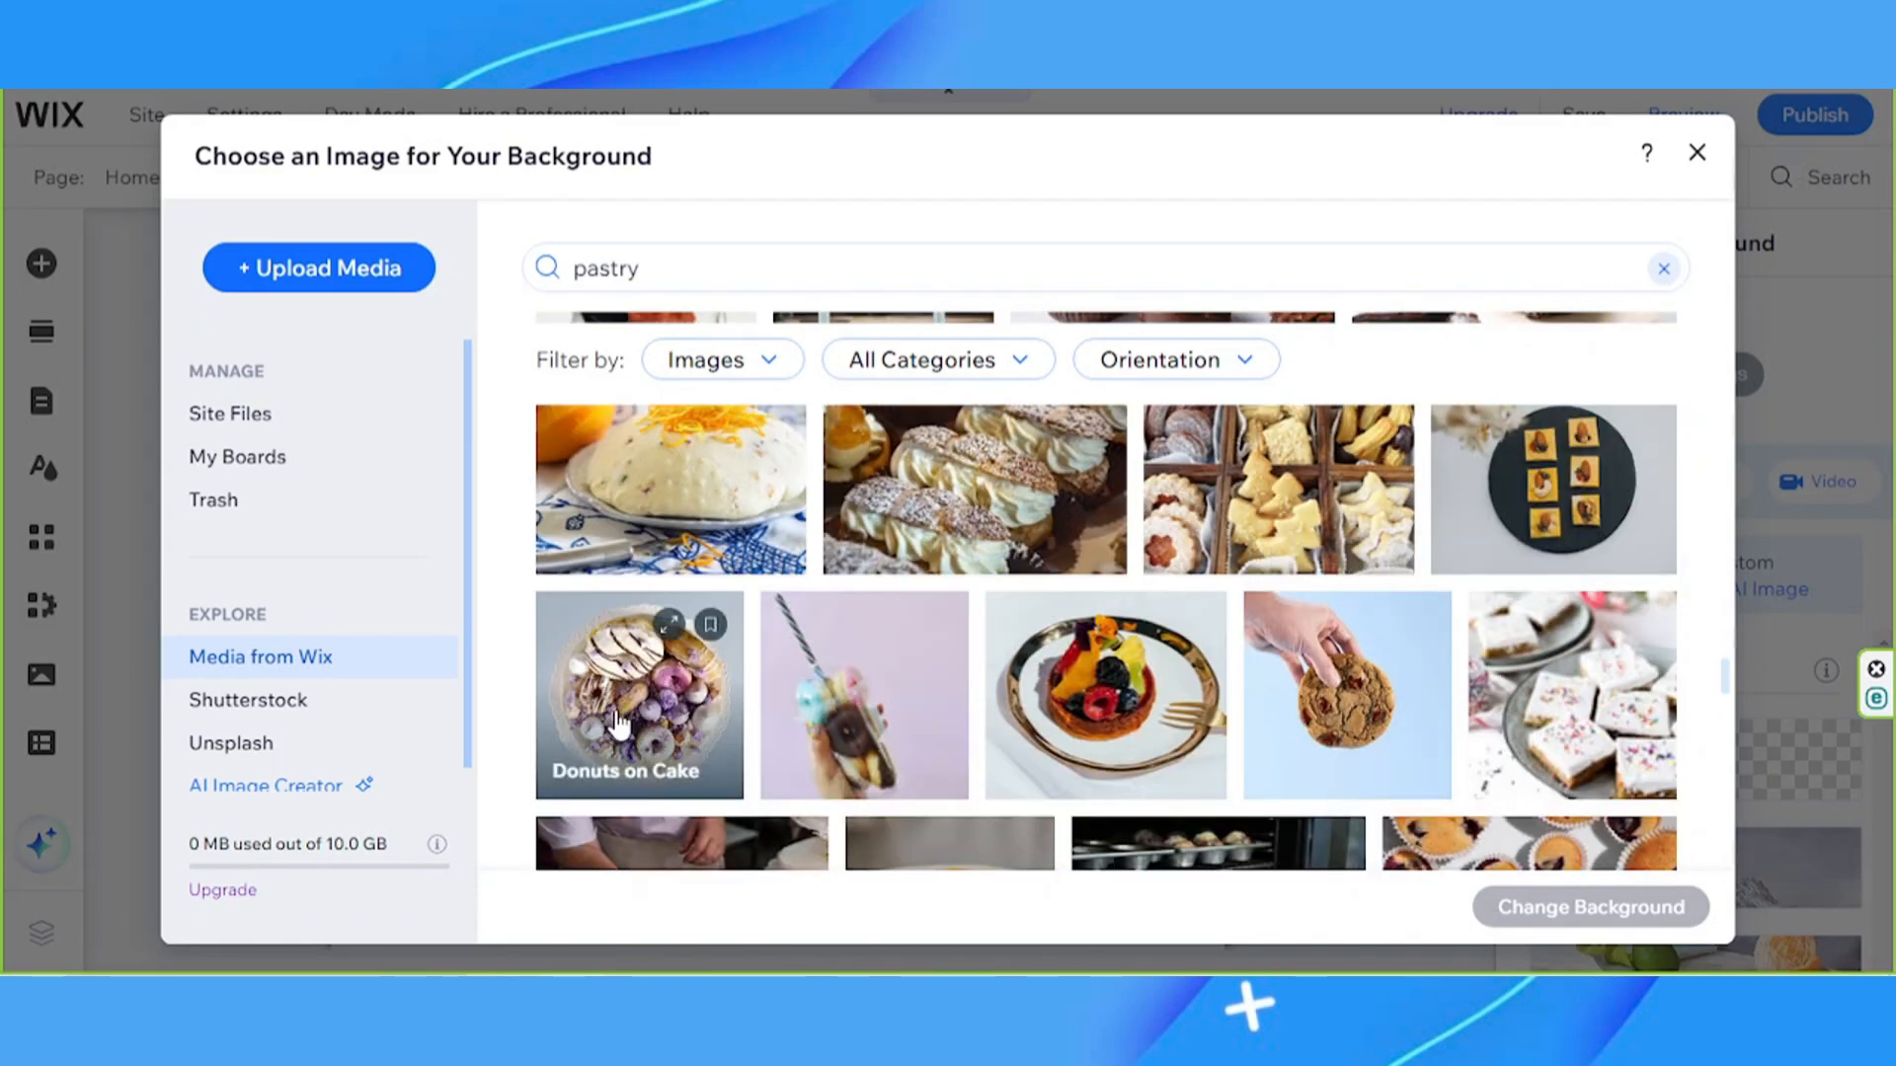
click(616, 724)
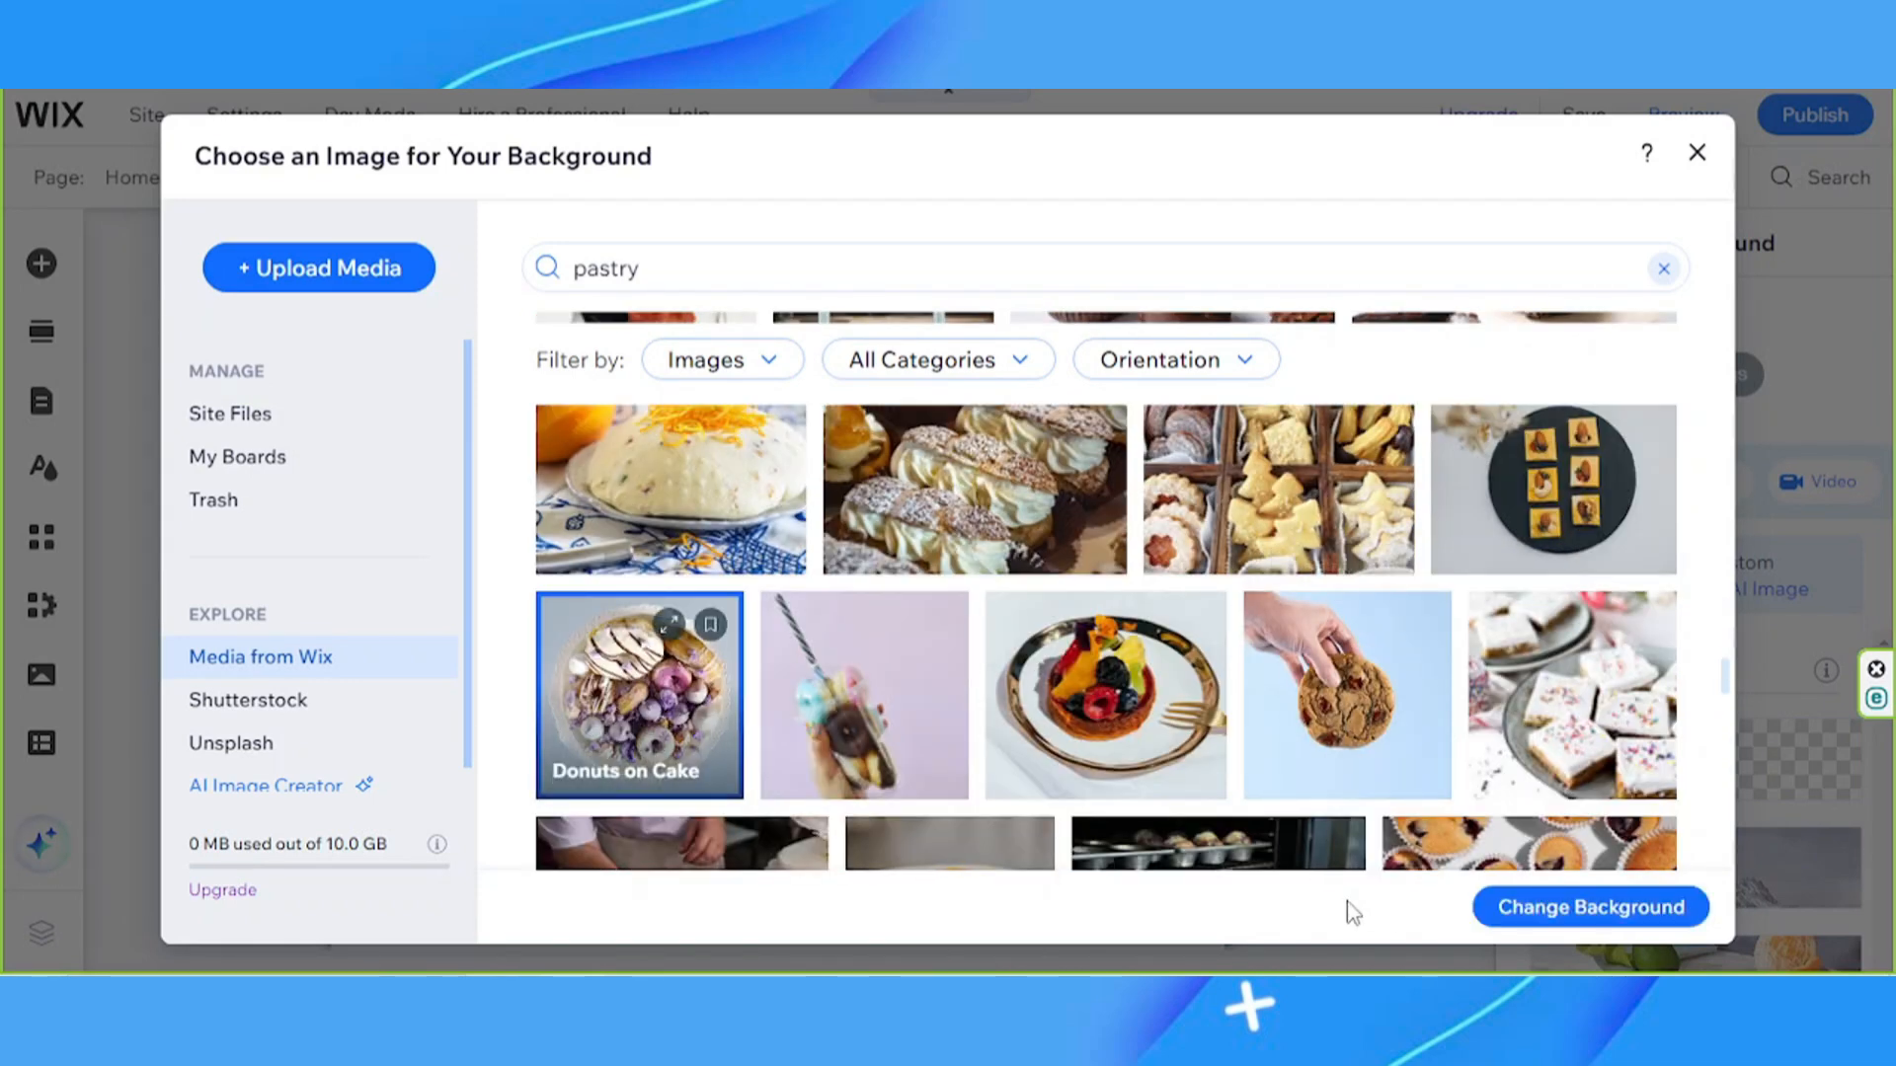
click(1516, 906)
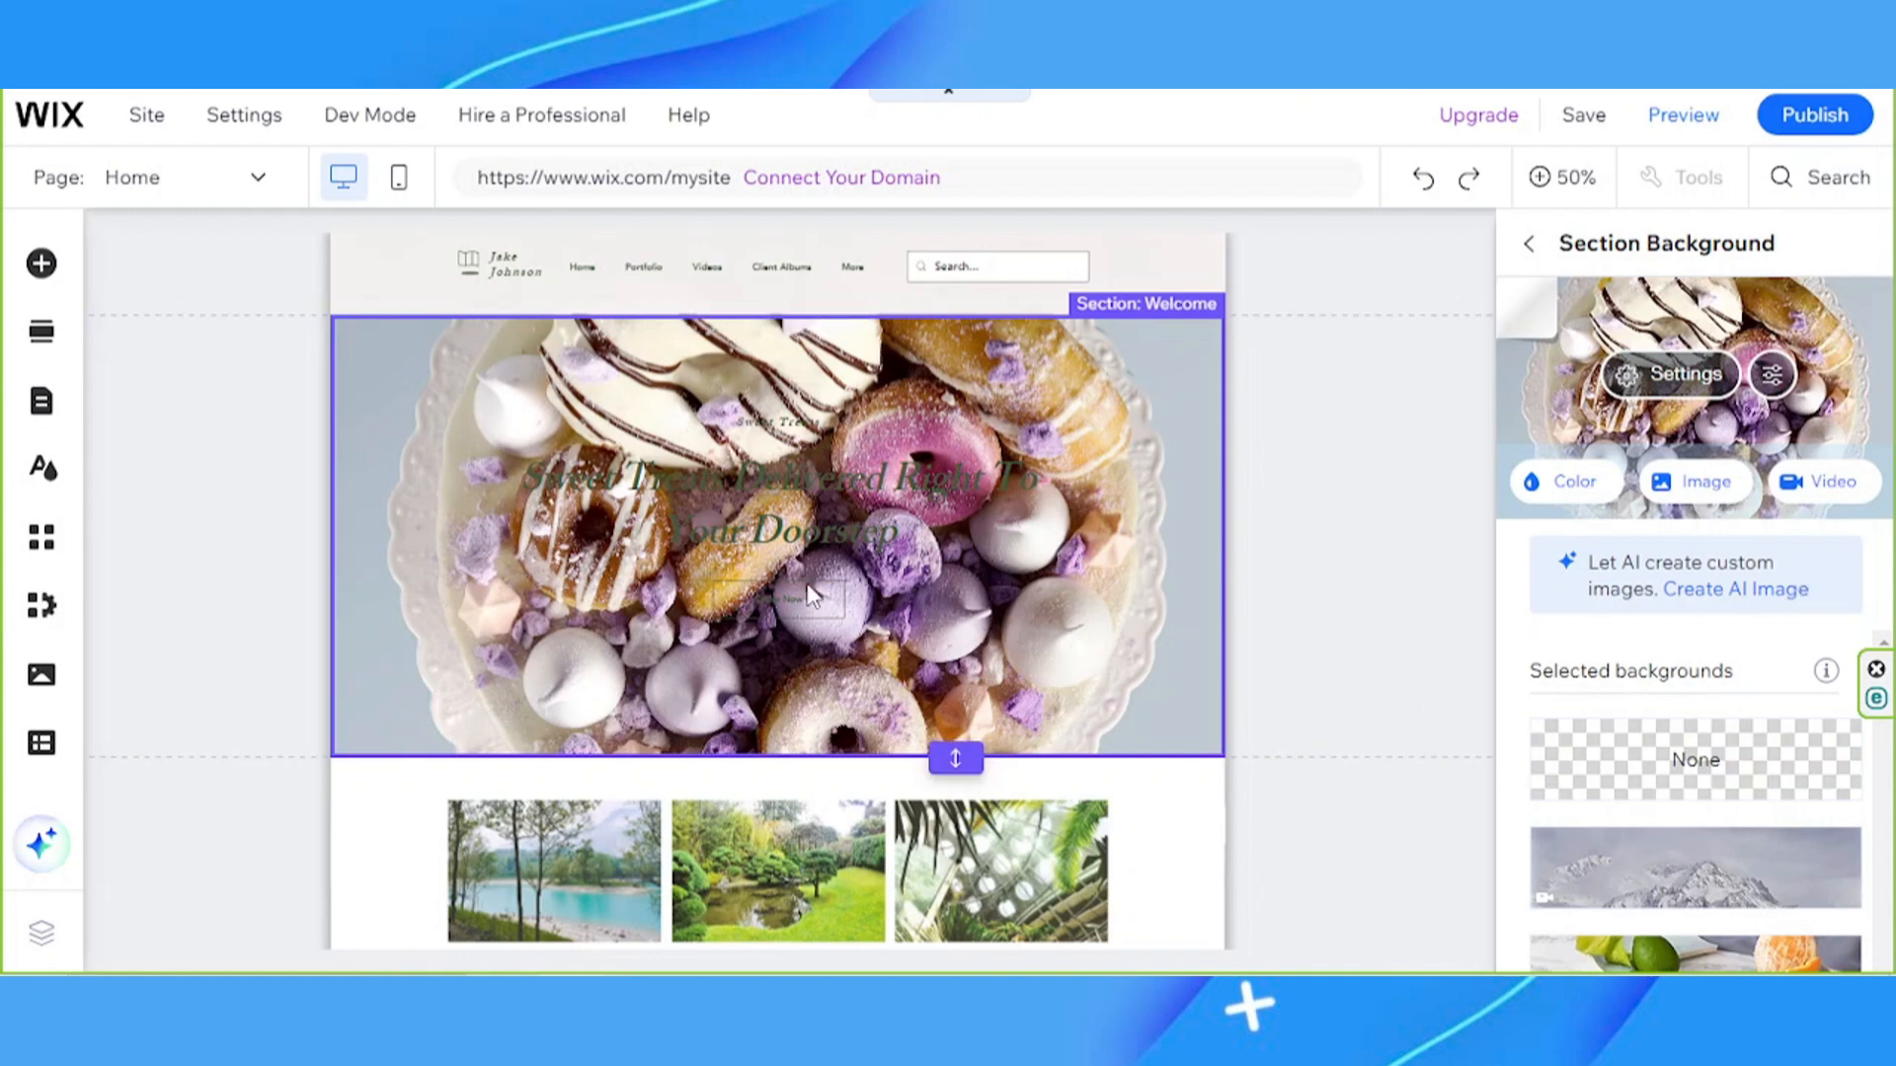
Open the background image in Photo Studio and examine its color filters and adjustment options
click(1773, 376)
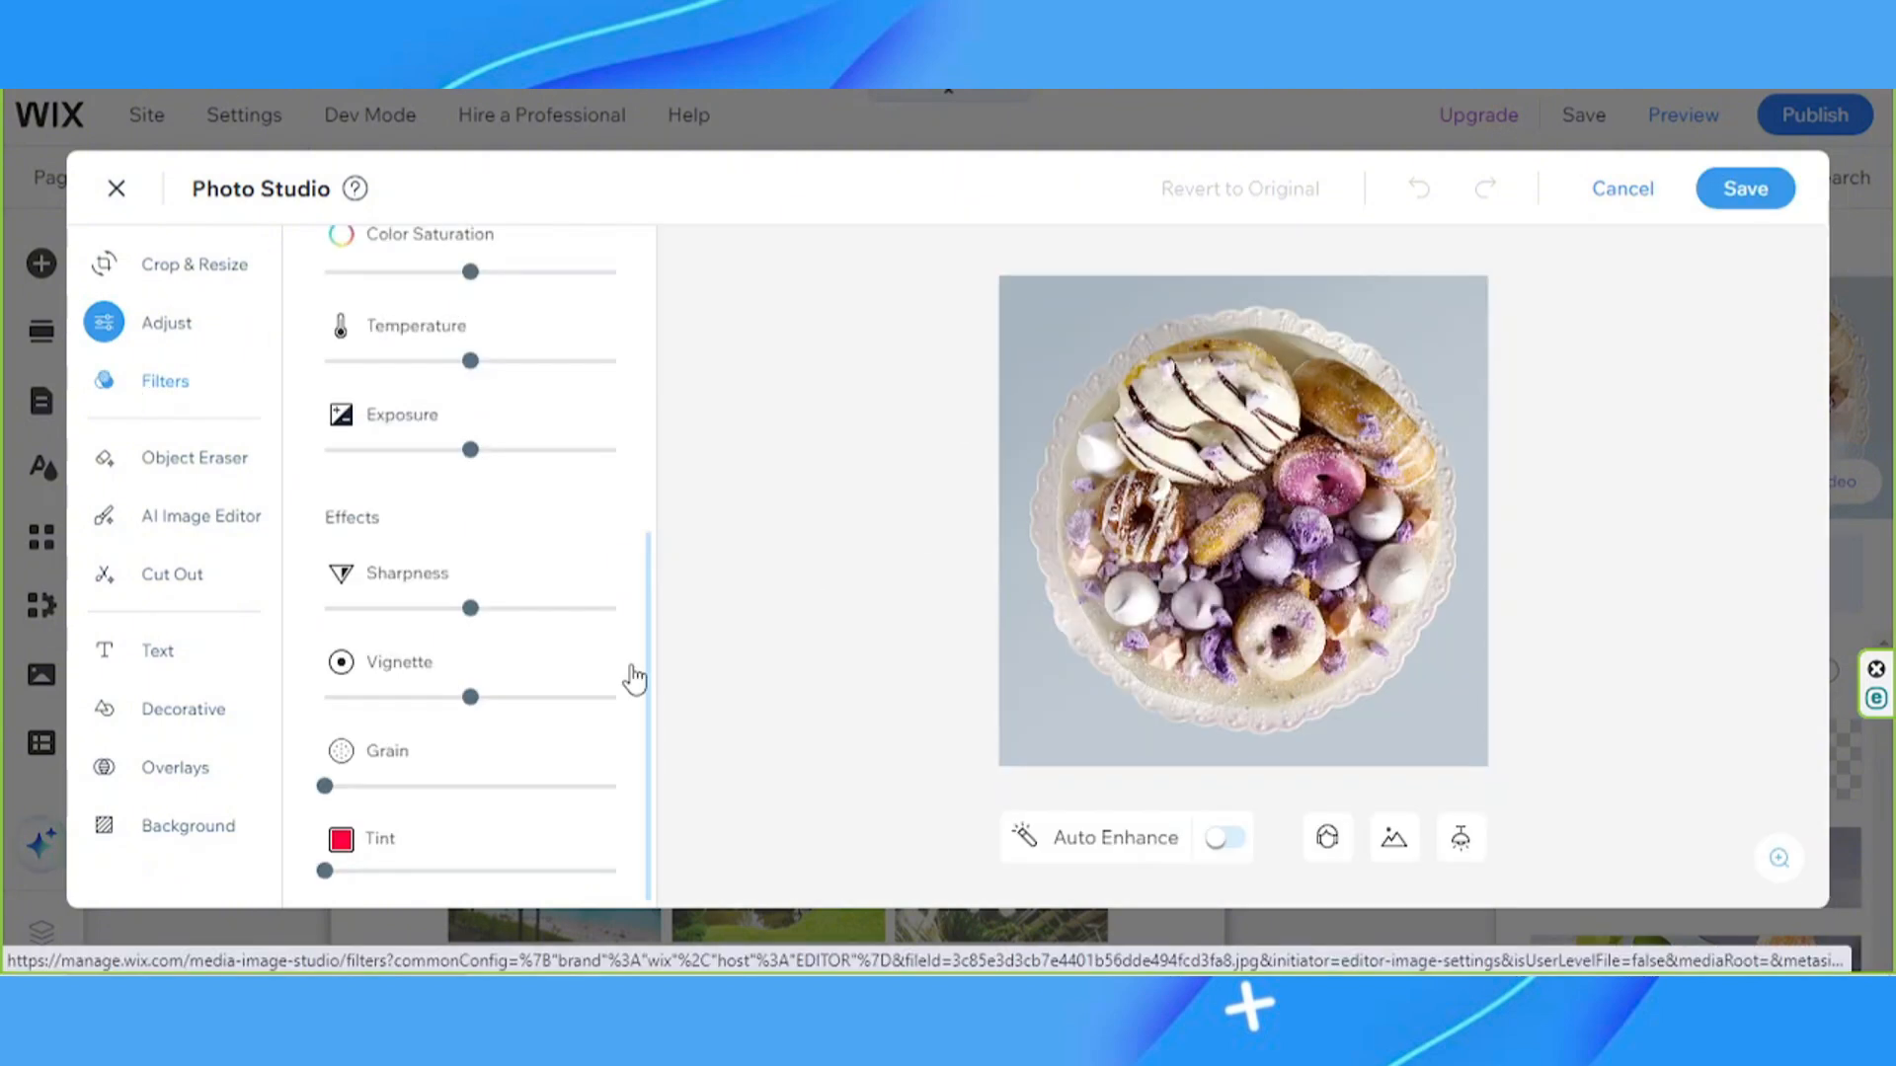
click(157, 381)
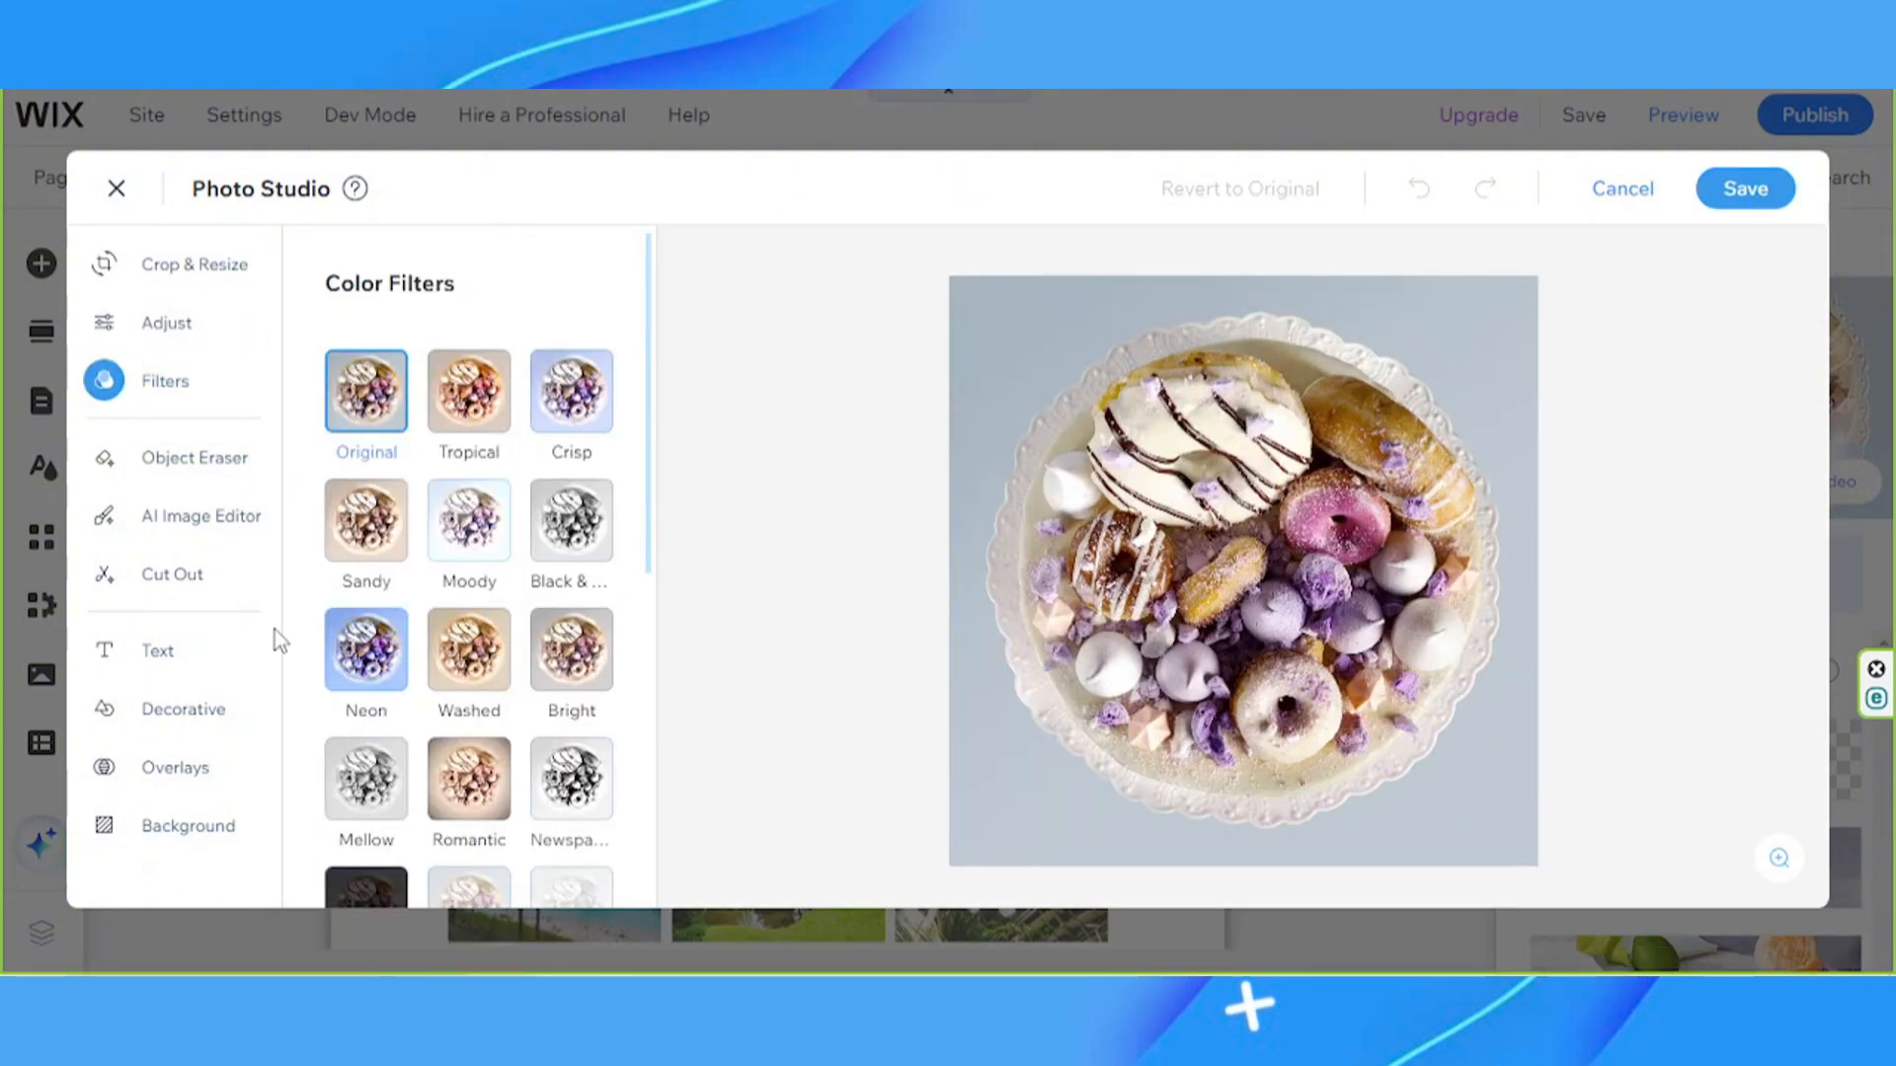
click(158, 323)
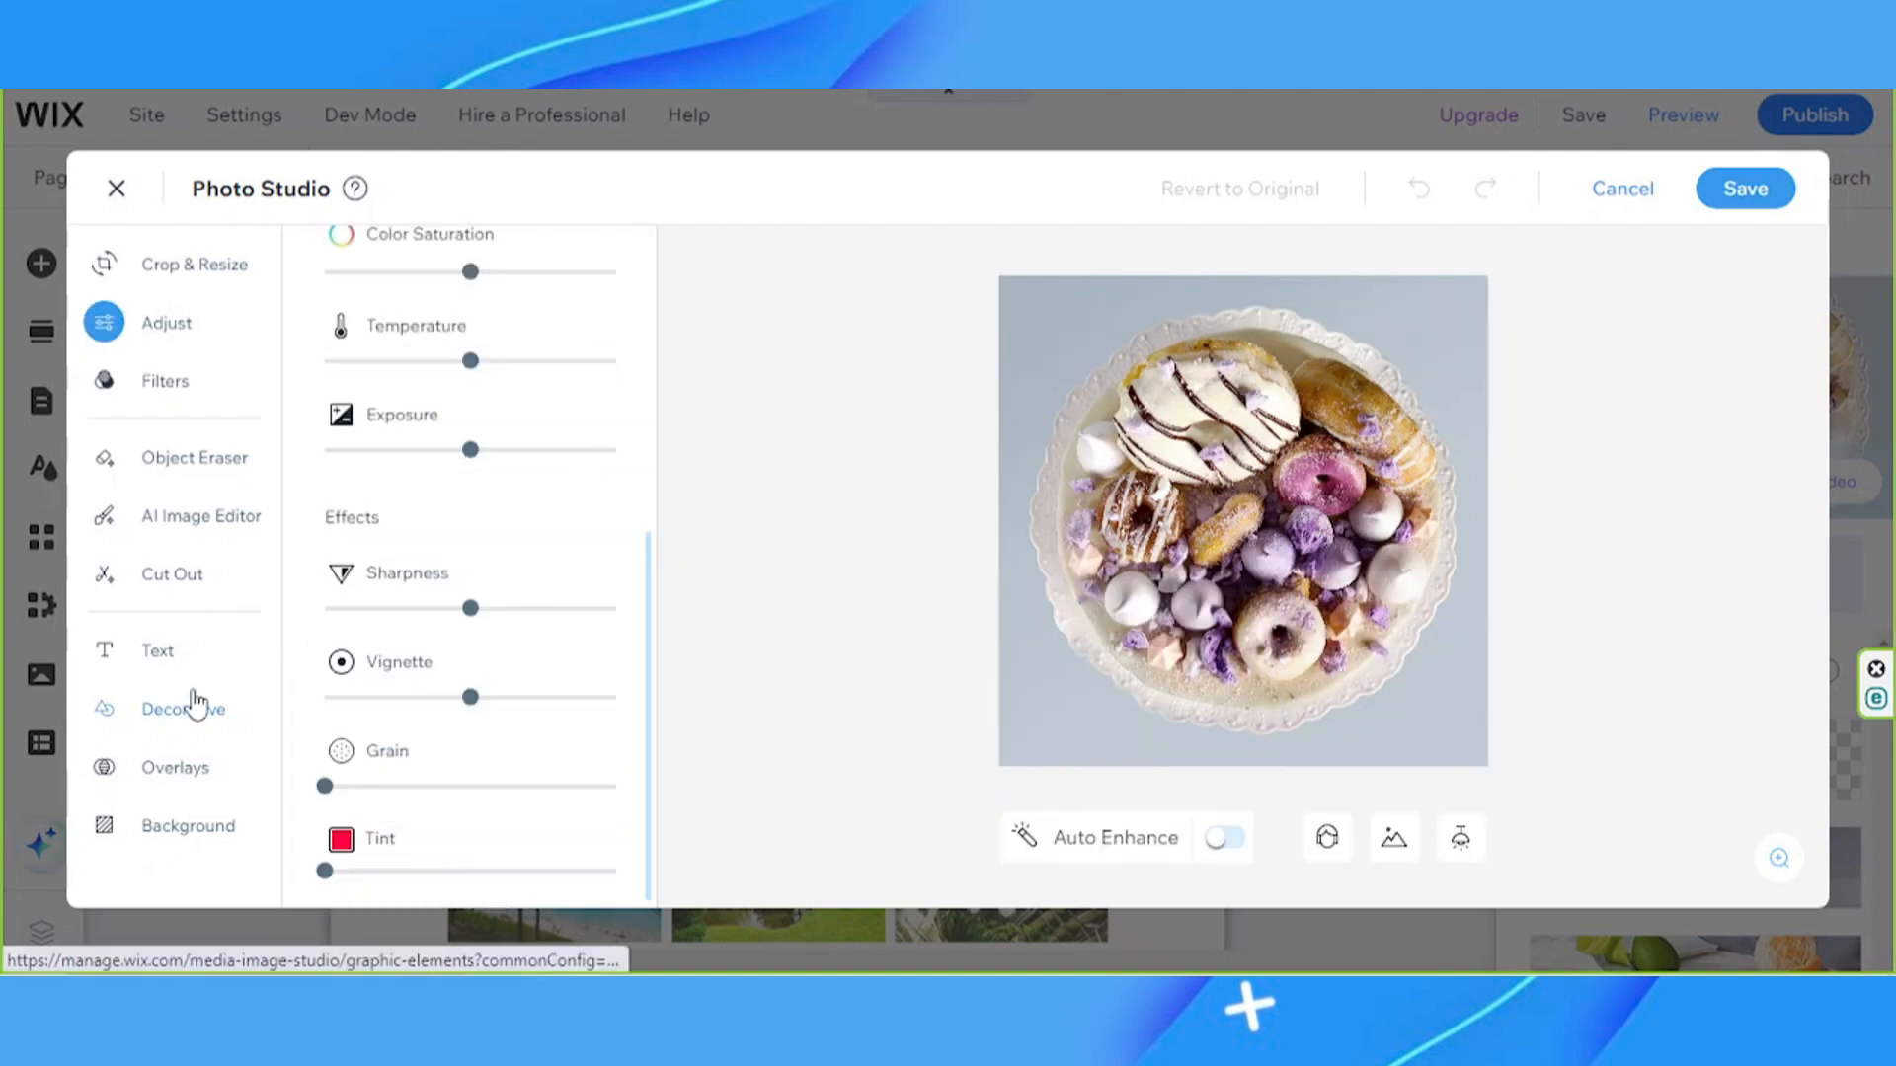
scroll(413, 619, up, 3)
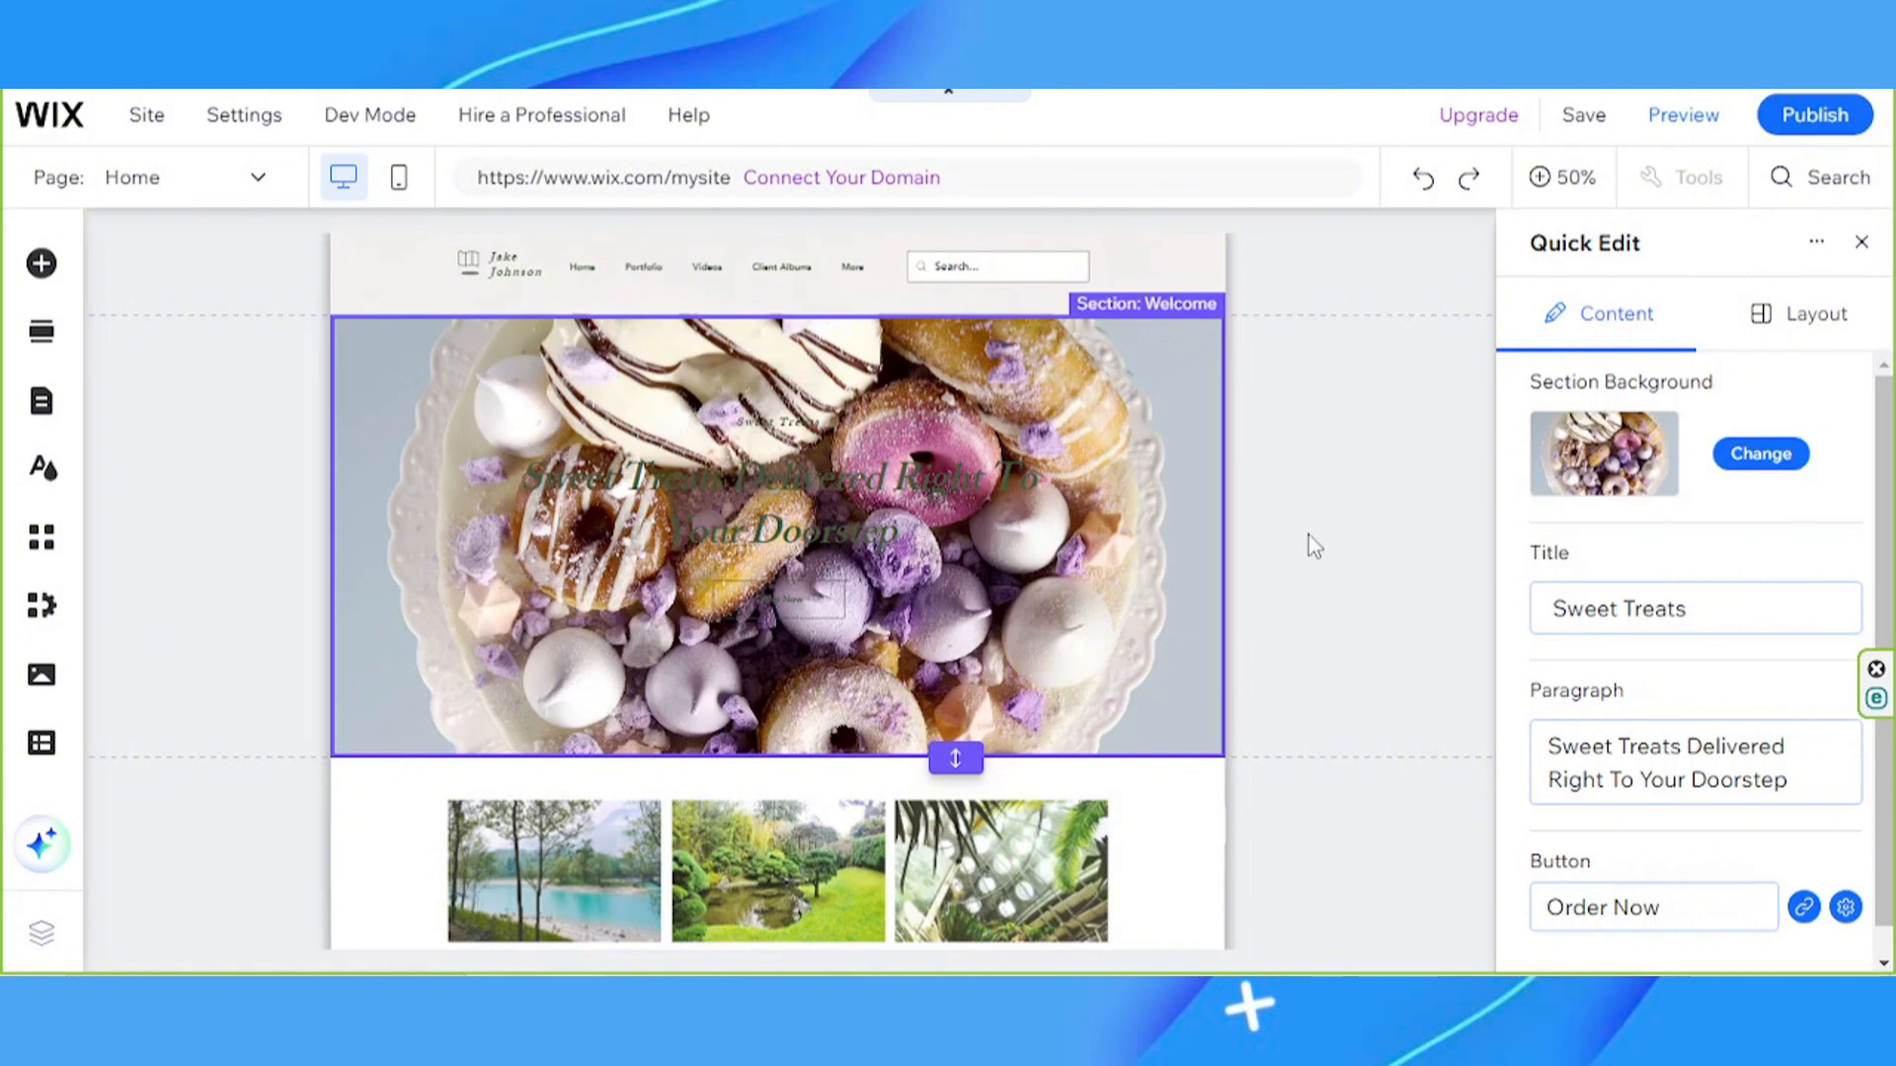
Apply the Fade in animation to the Welcome section's headline, open its customization, and view the headline's link options without adding a link
click(1860, 244)
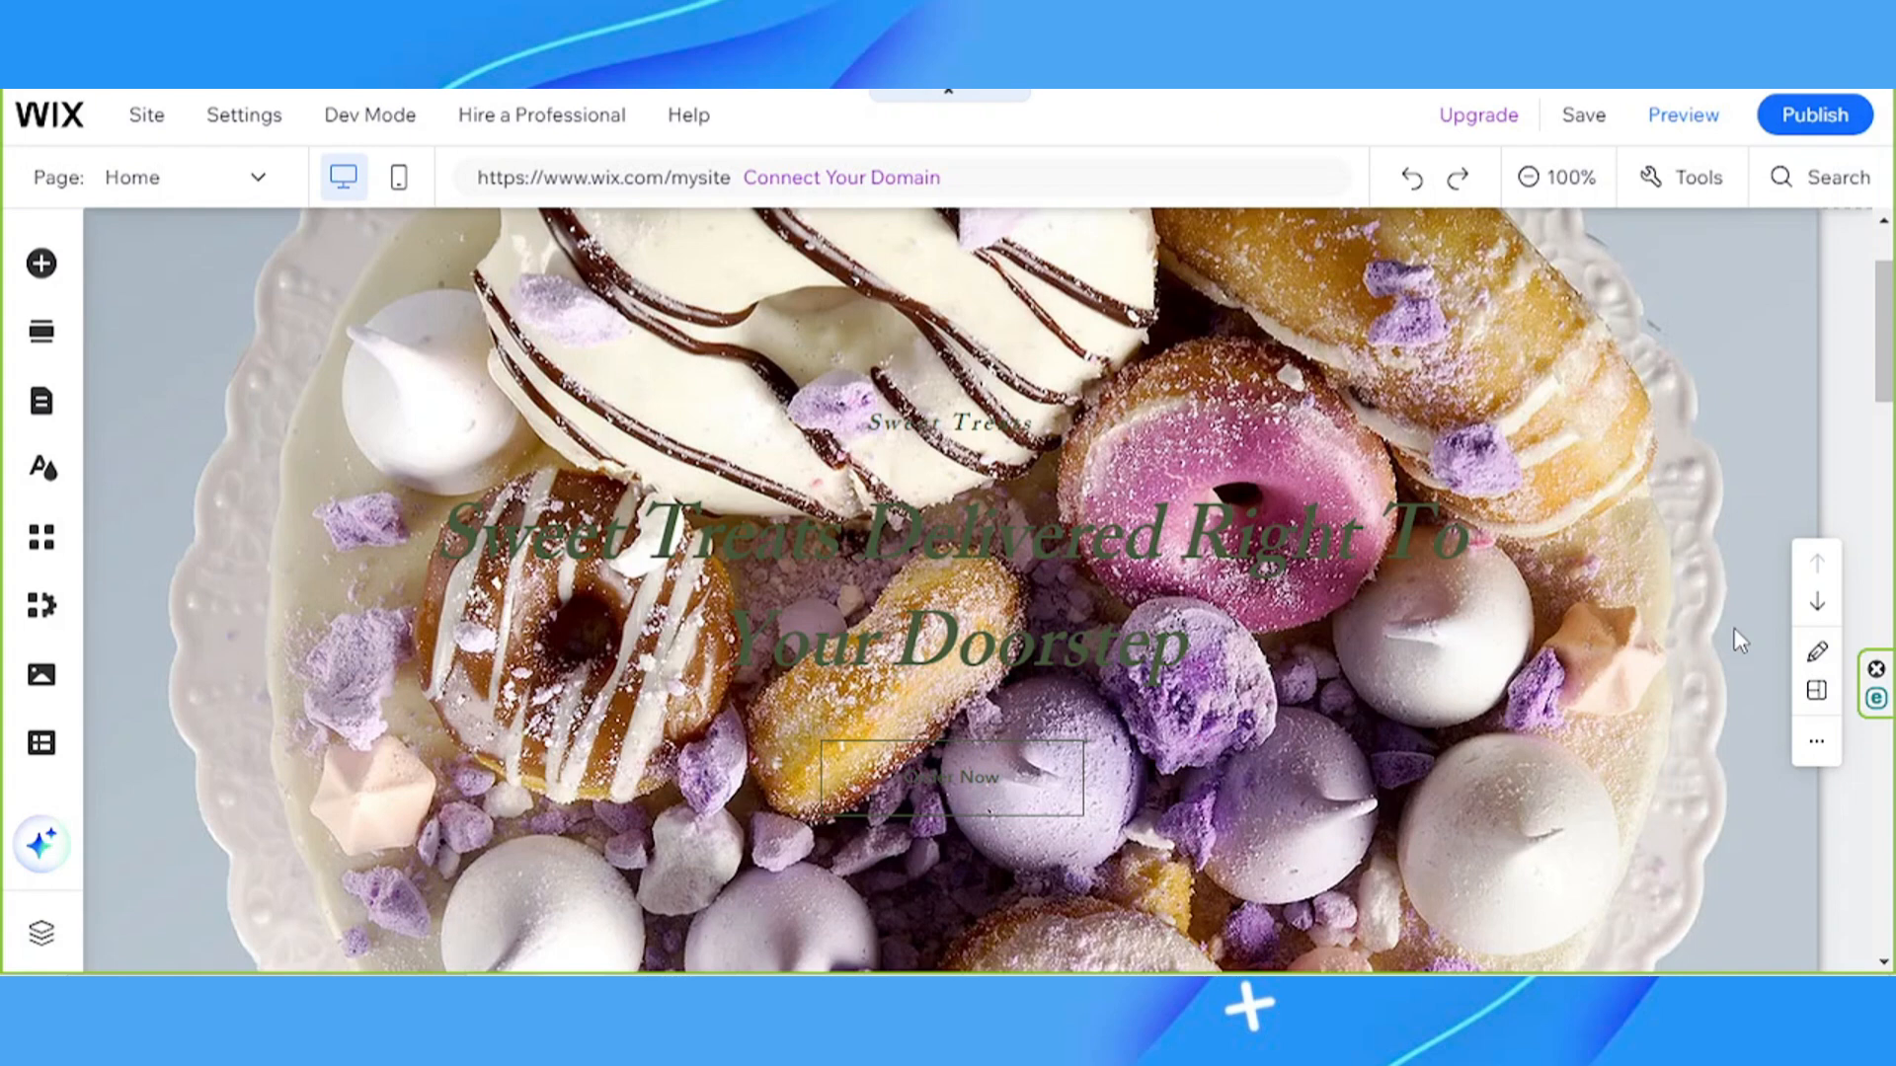
scroll(984, 513, down, 1)
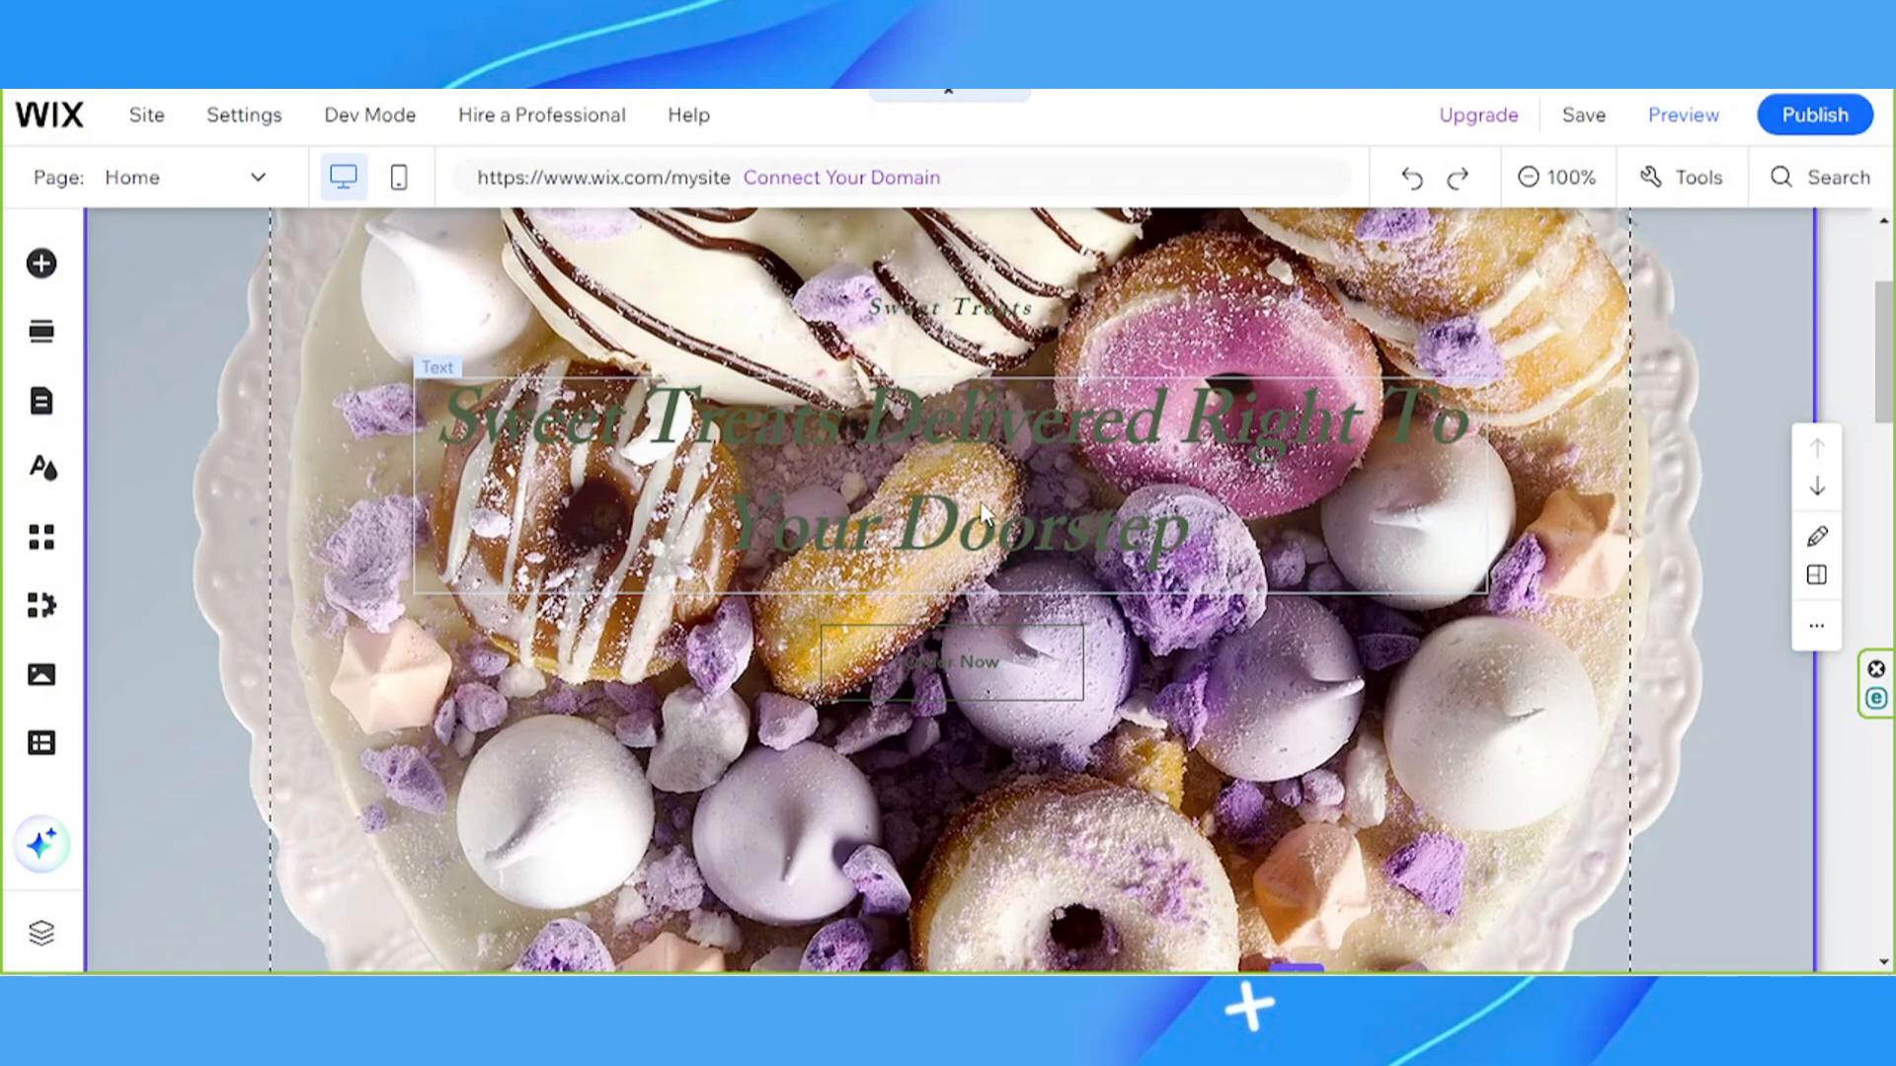
scroll(1489, 787, up, 1)
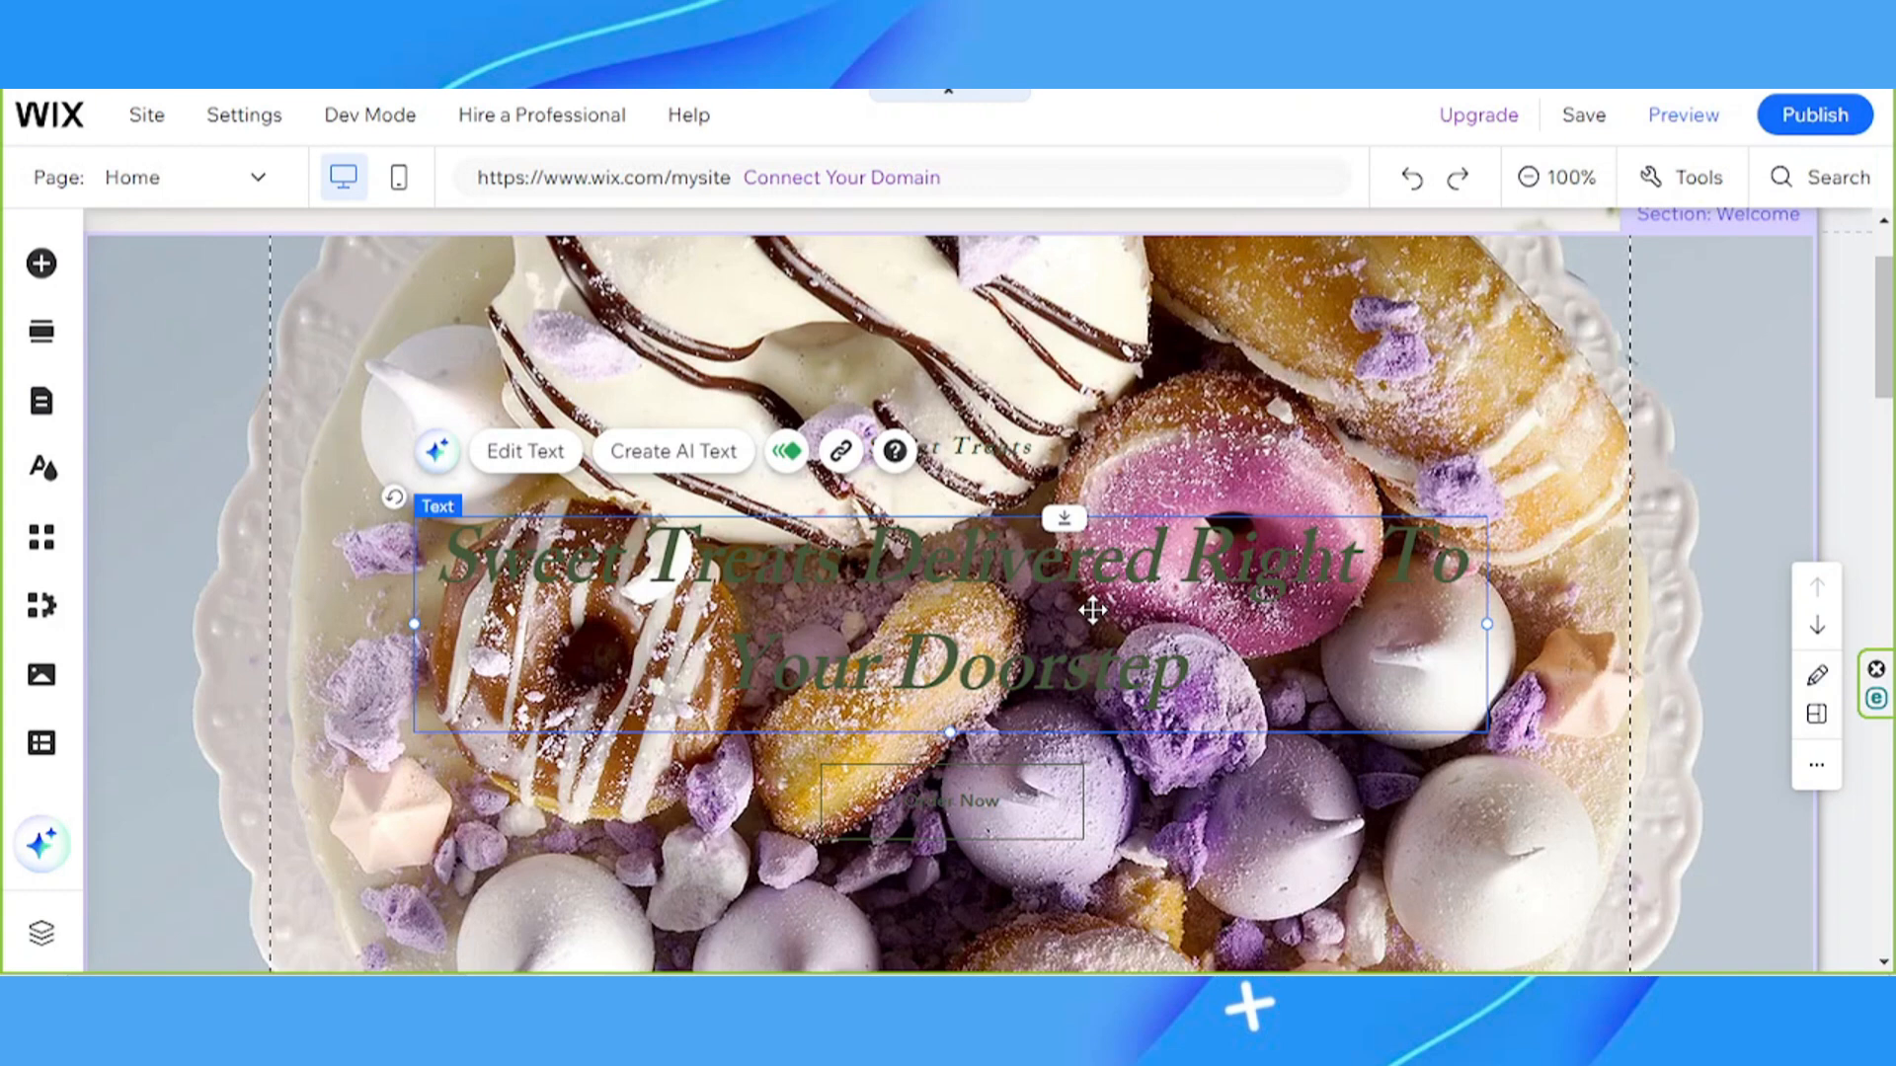
click(787, 452)
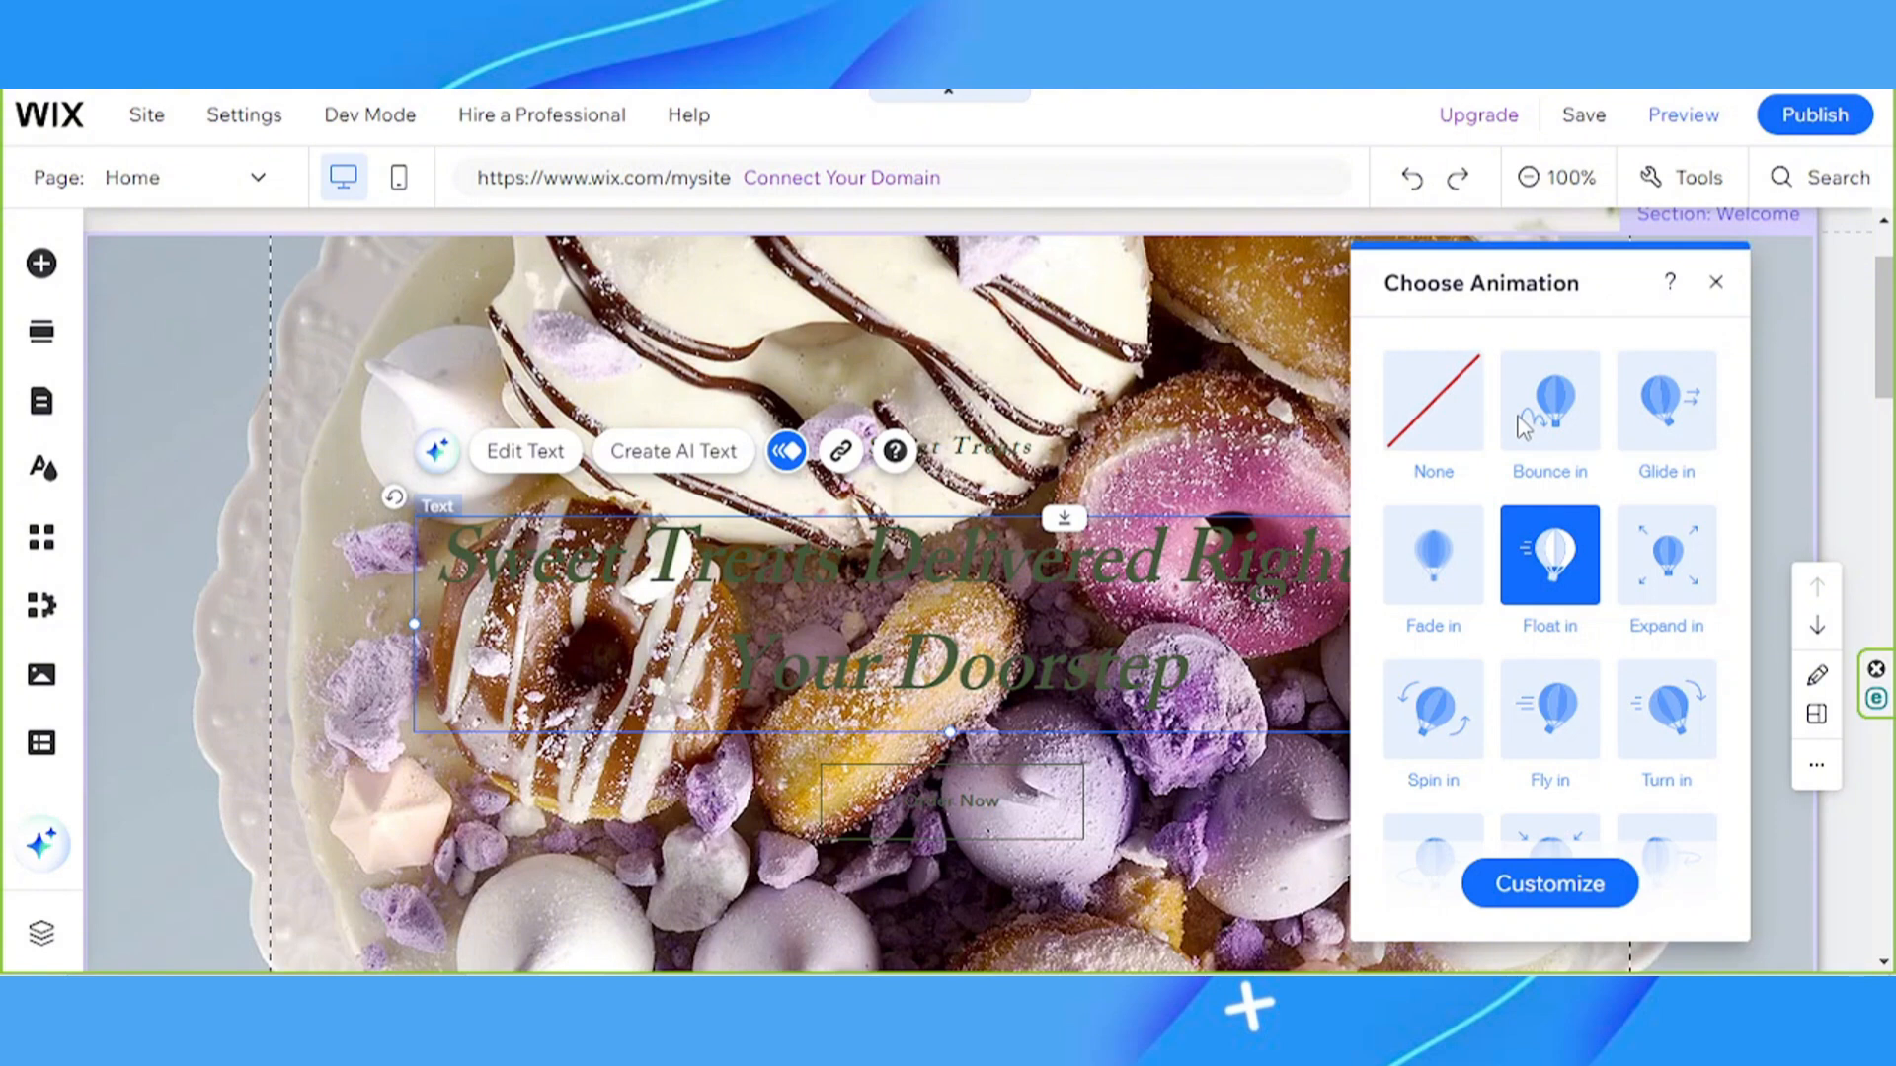
click(1432, 555)
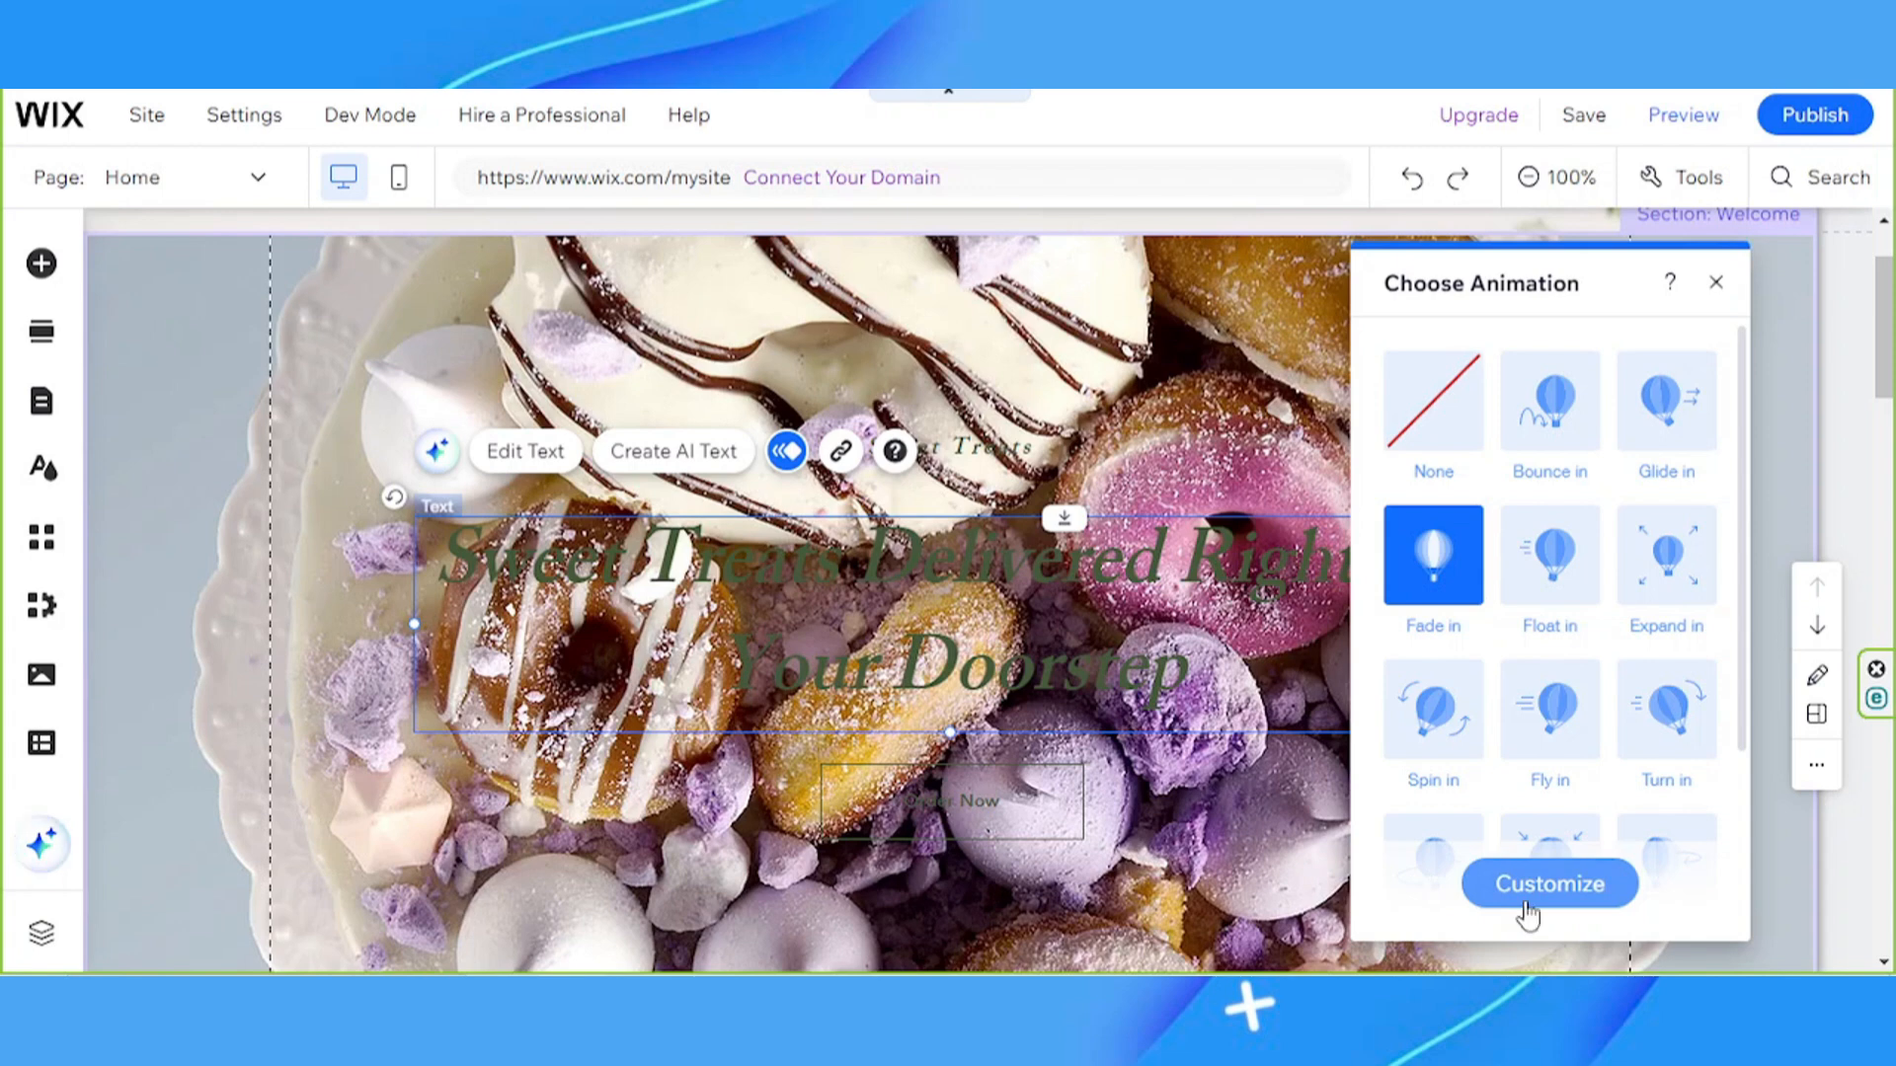
click(1531, 900)
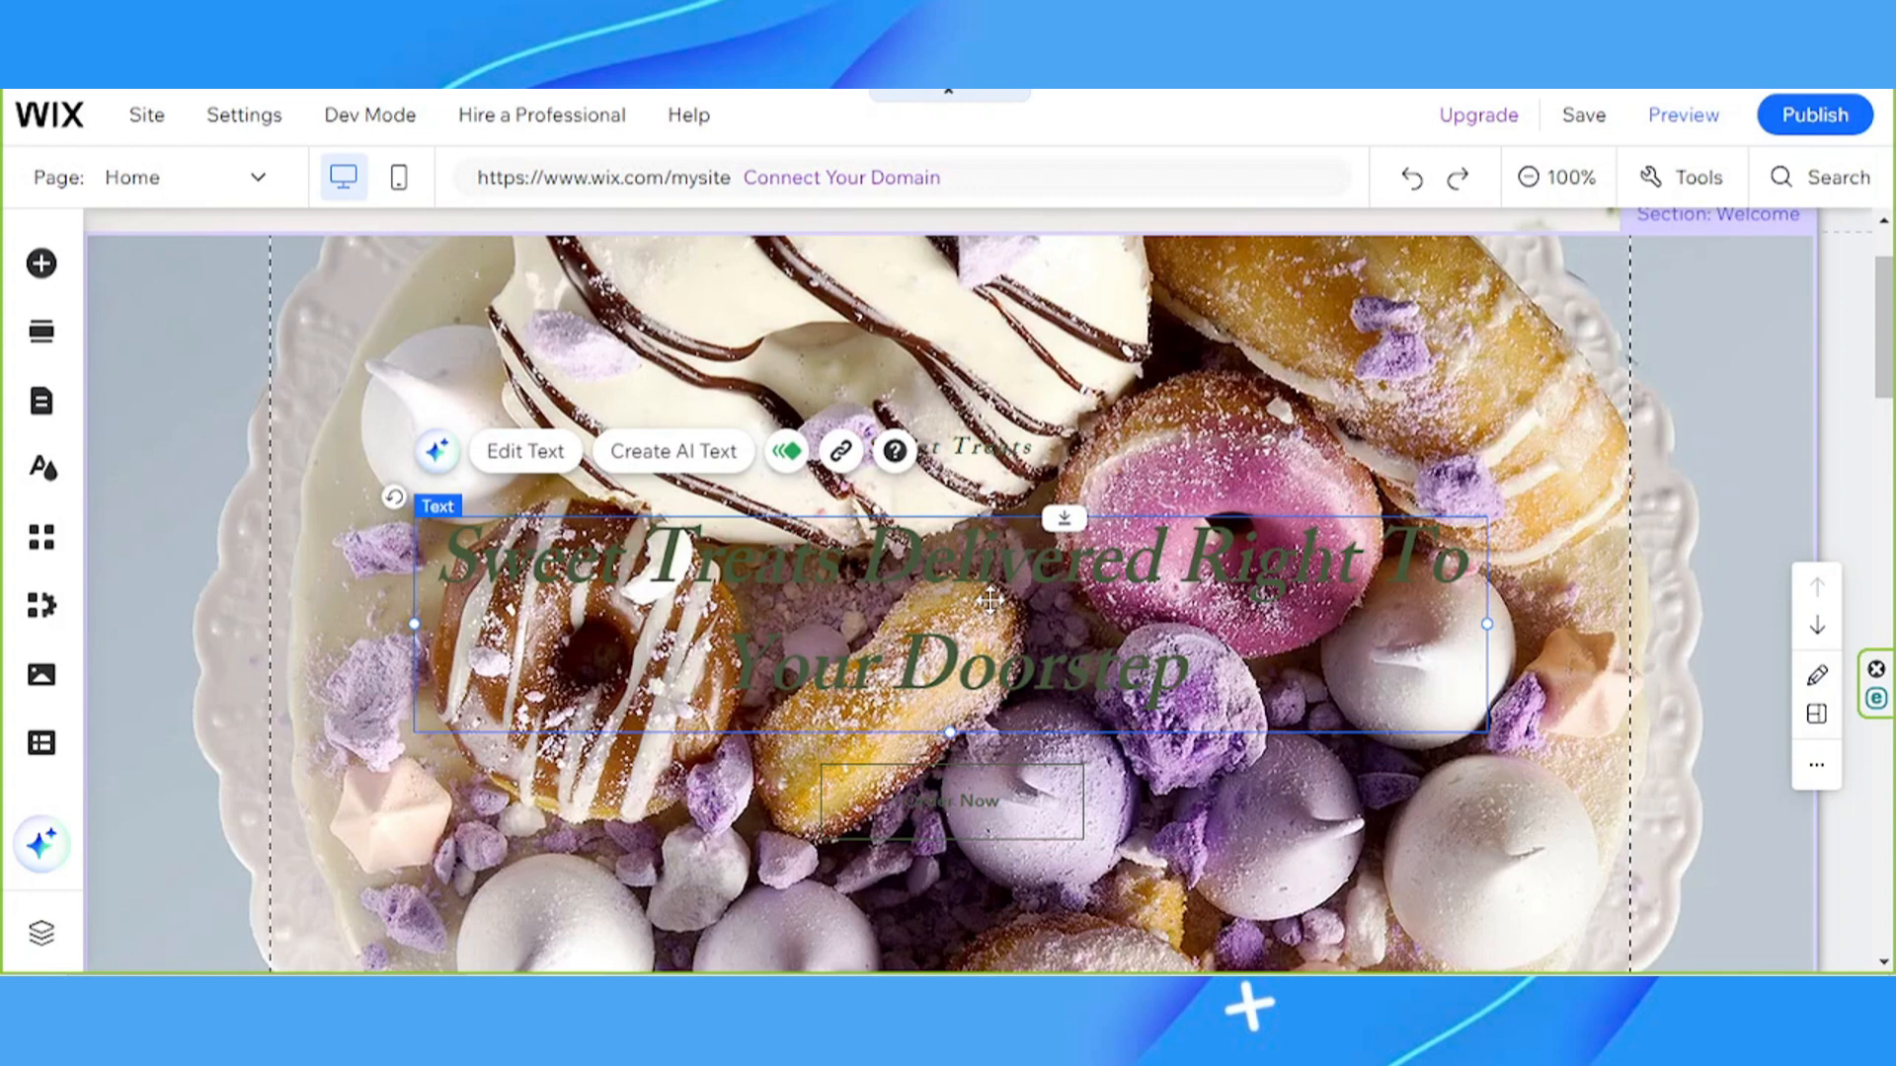
click(841, 452)
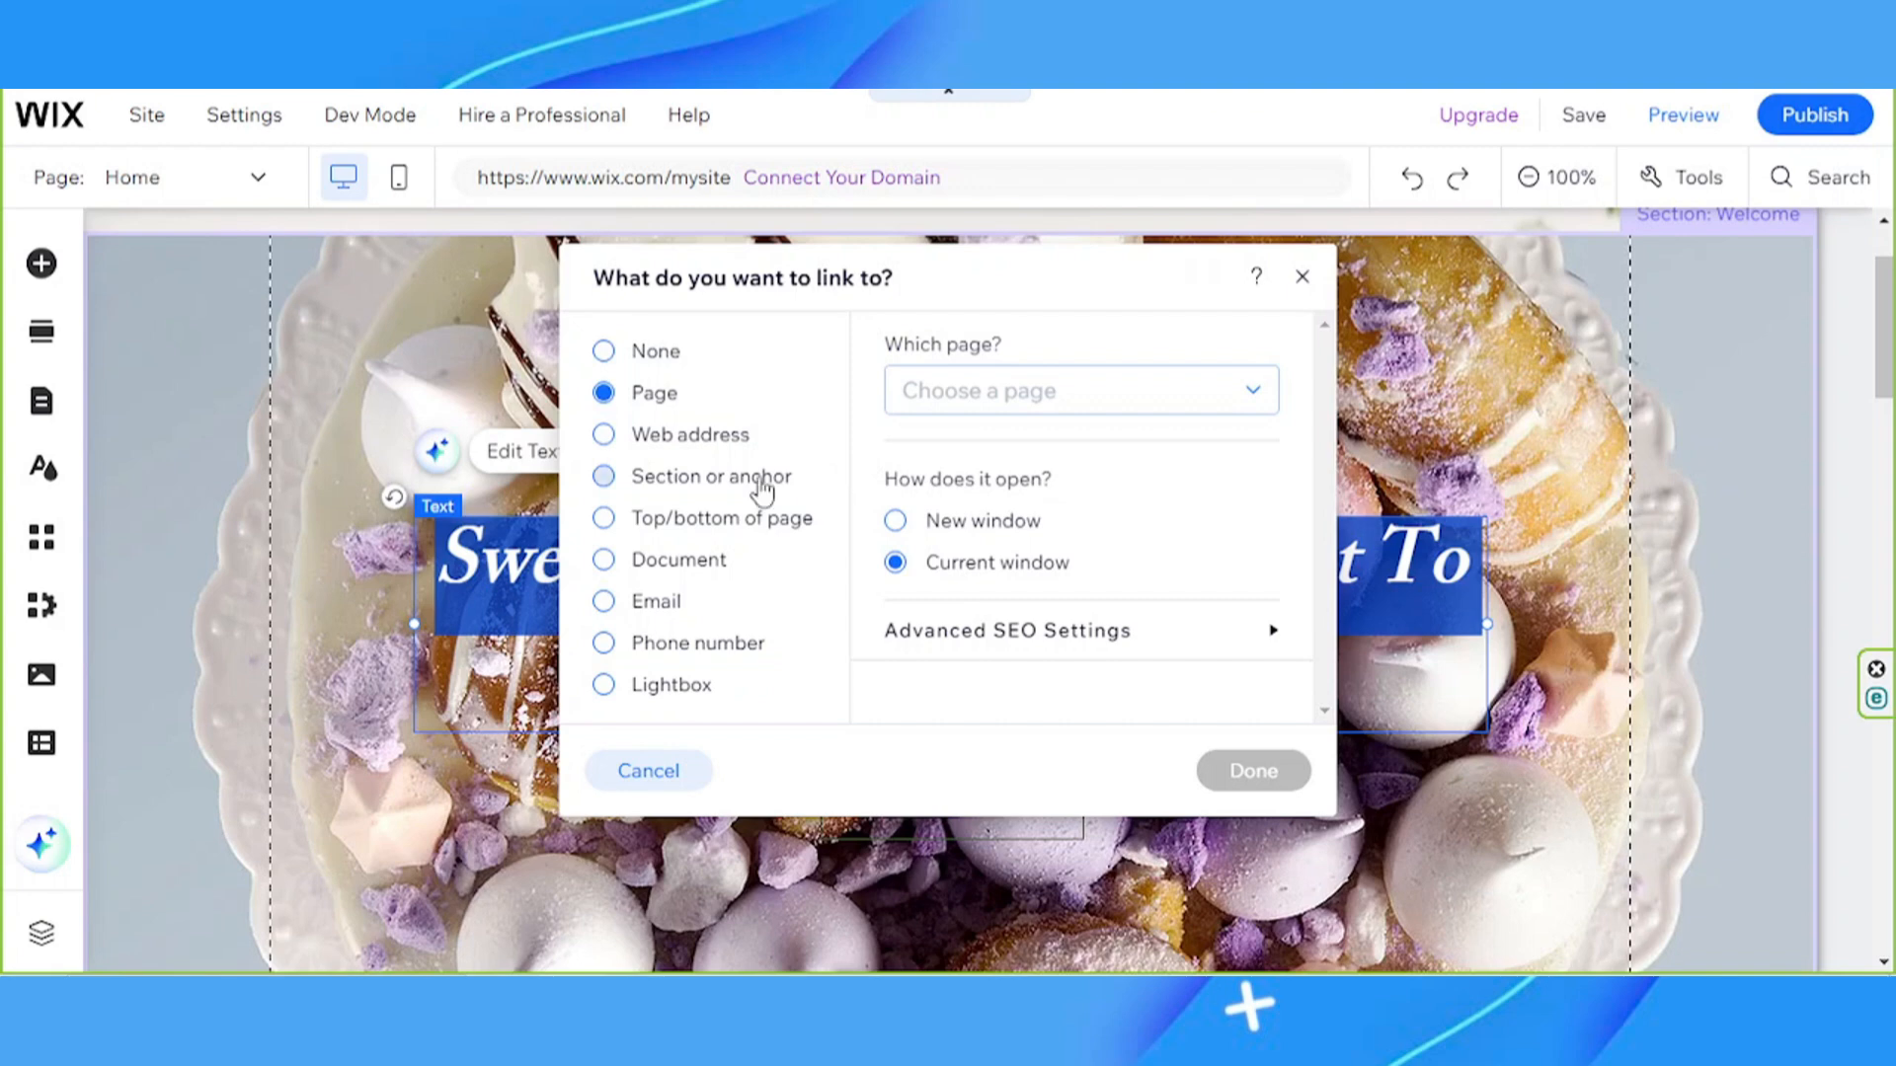
click(585, 769)
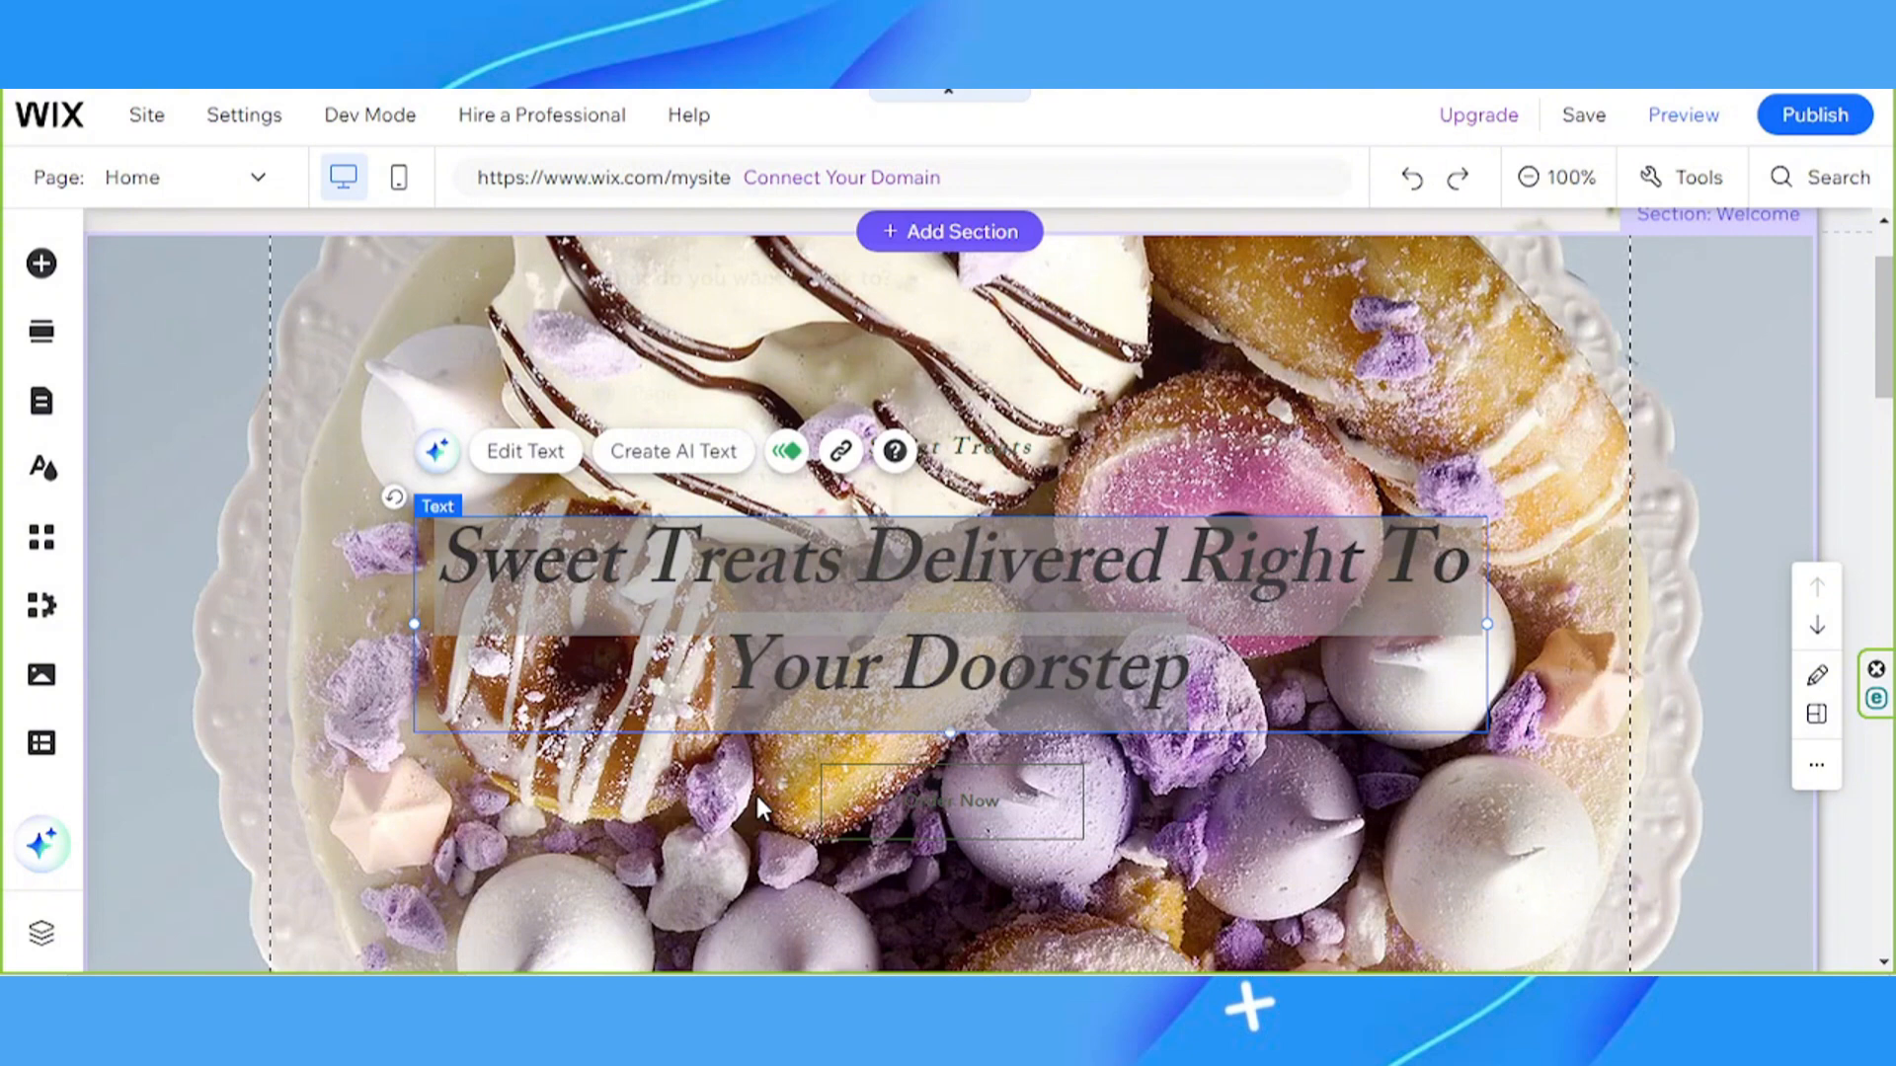
Apply text effect G to the "Sweet Treats Delivered Right To Your Doorstep" headline
click(512, 451)
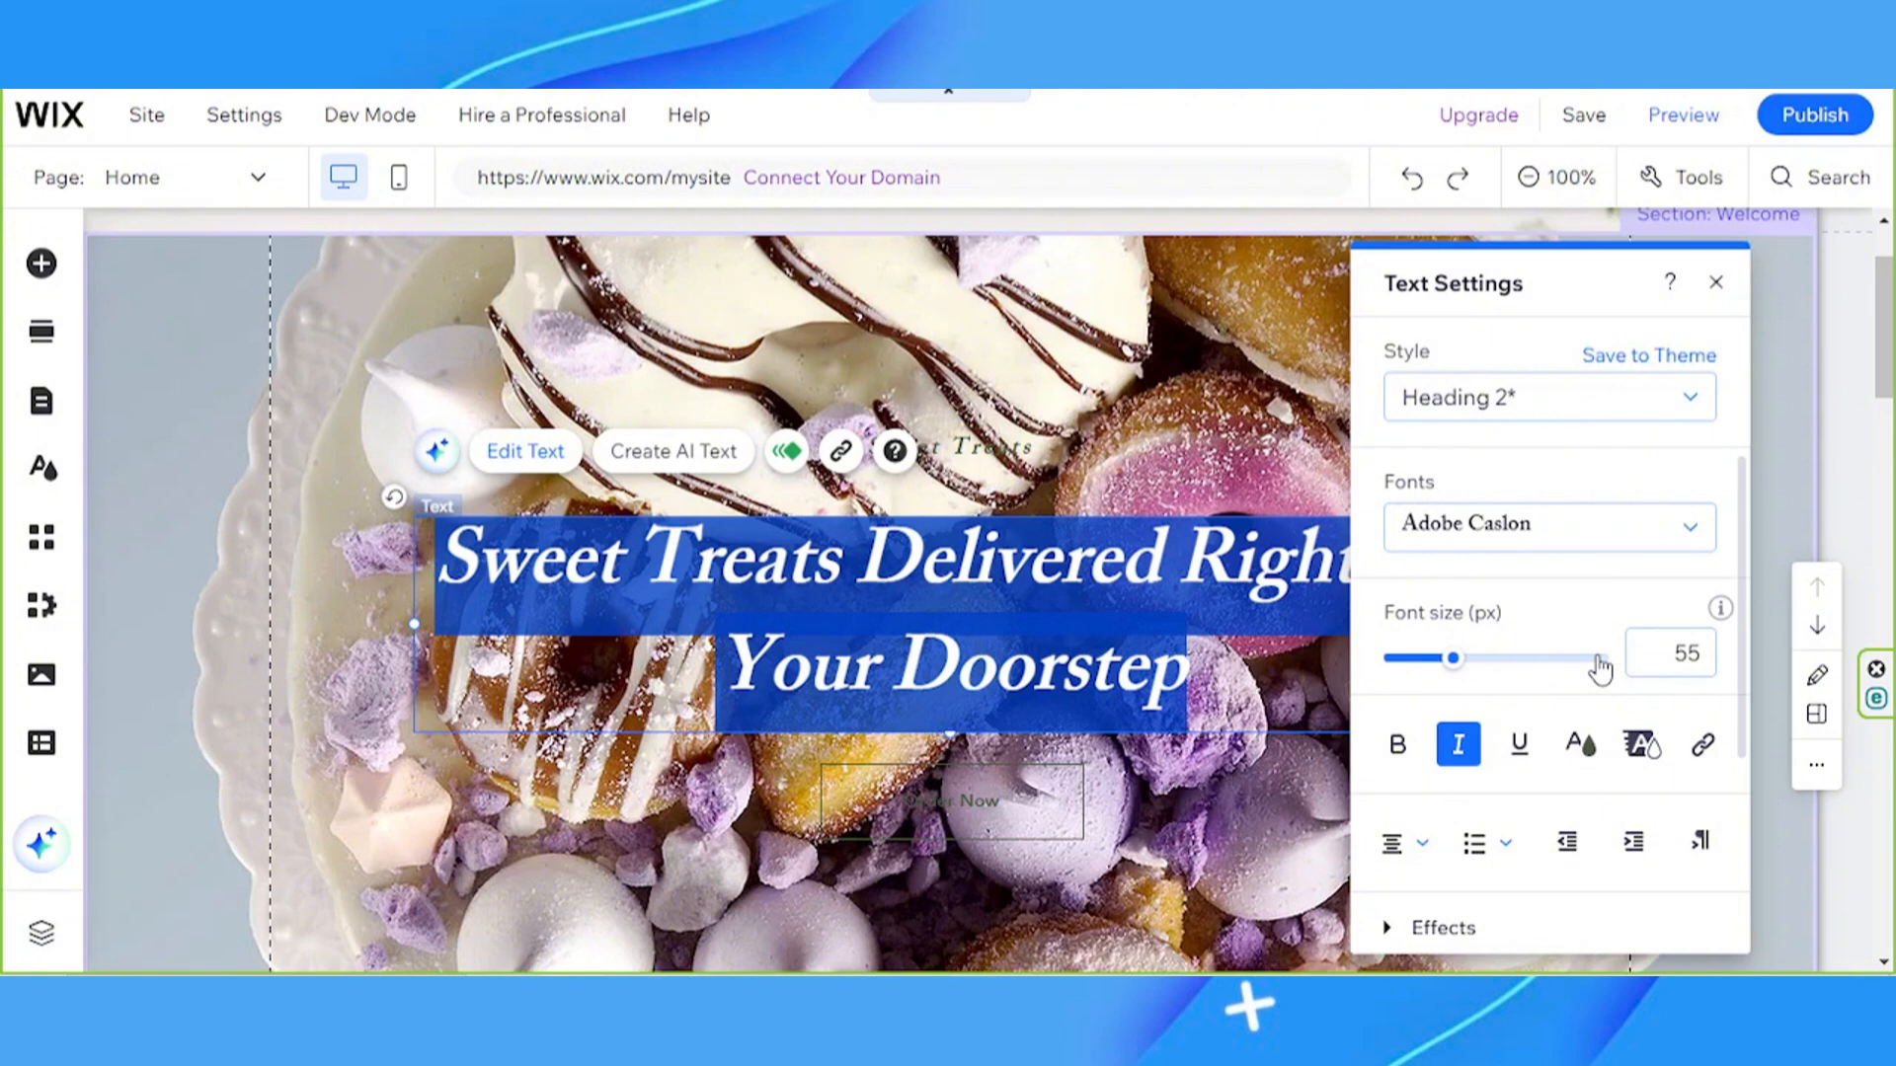
scroll(1551, 691, down, 2)
click(1412, 787)
click(1550, 629)
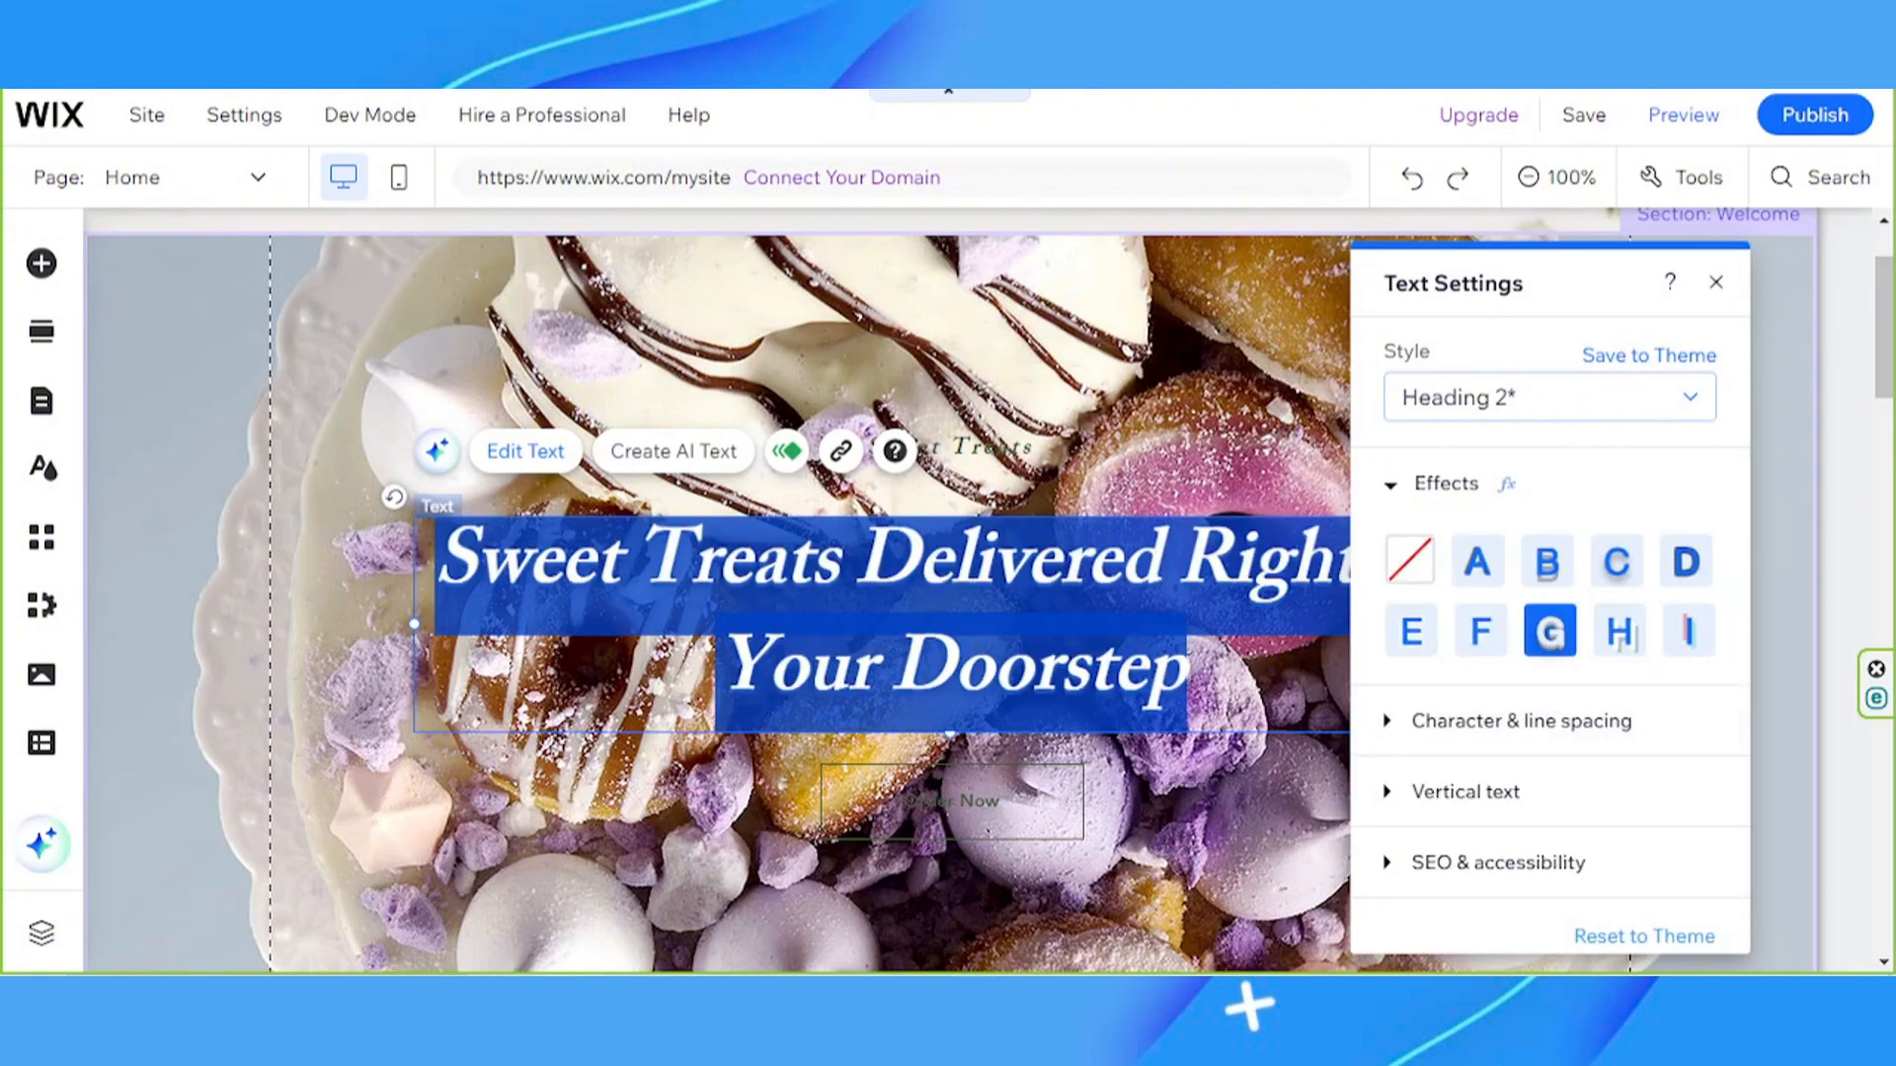
click(954, 673)
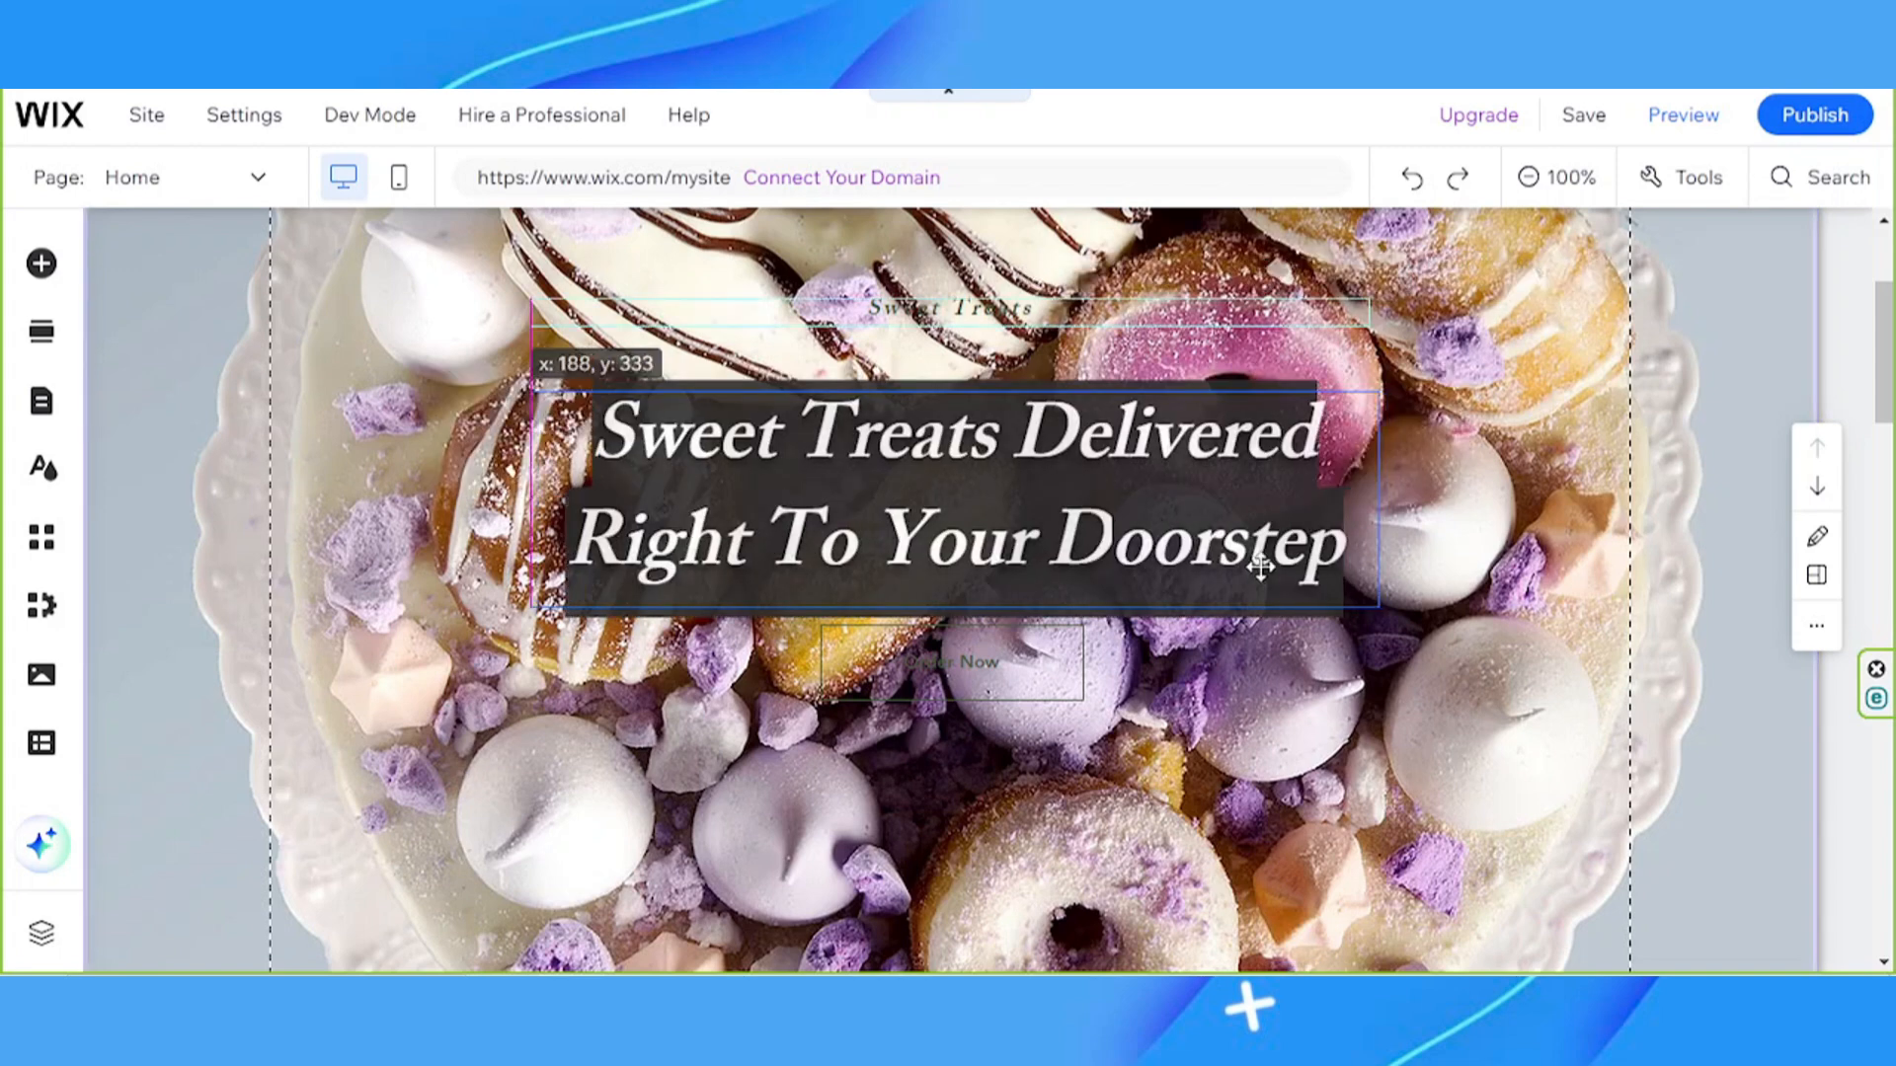
Center the headline above the button at about y 325 and move the small "Sweet Treats" line down closer to it
drag(1261, 566, 1254, 556)
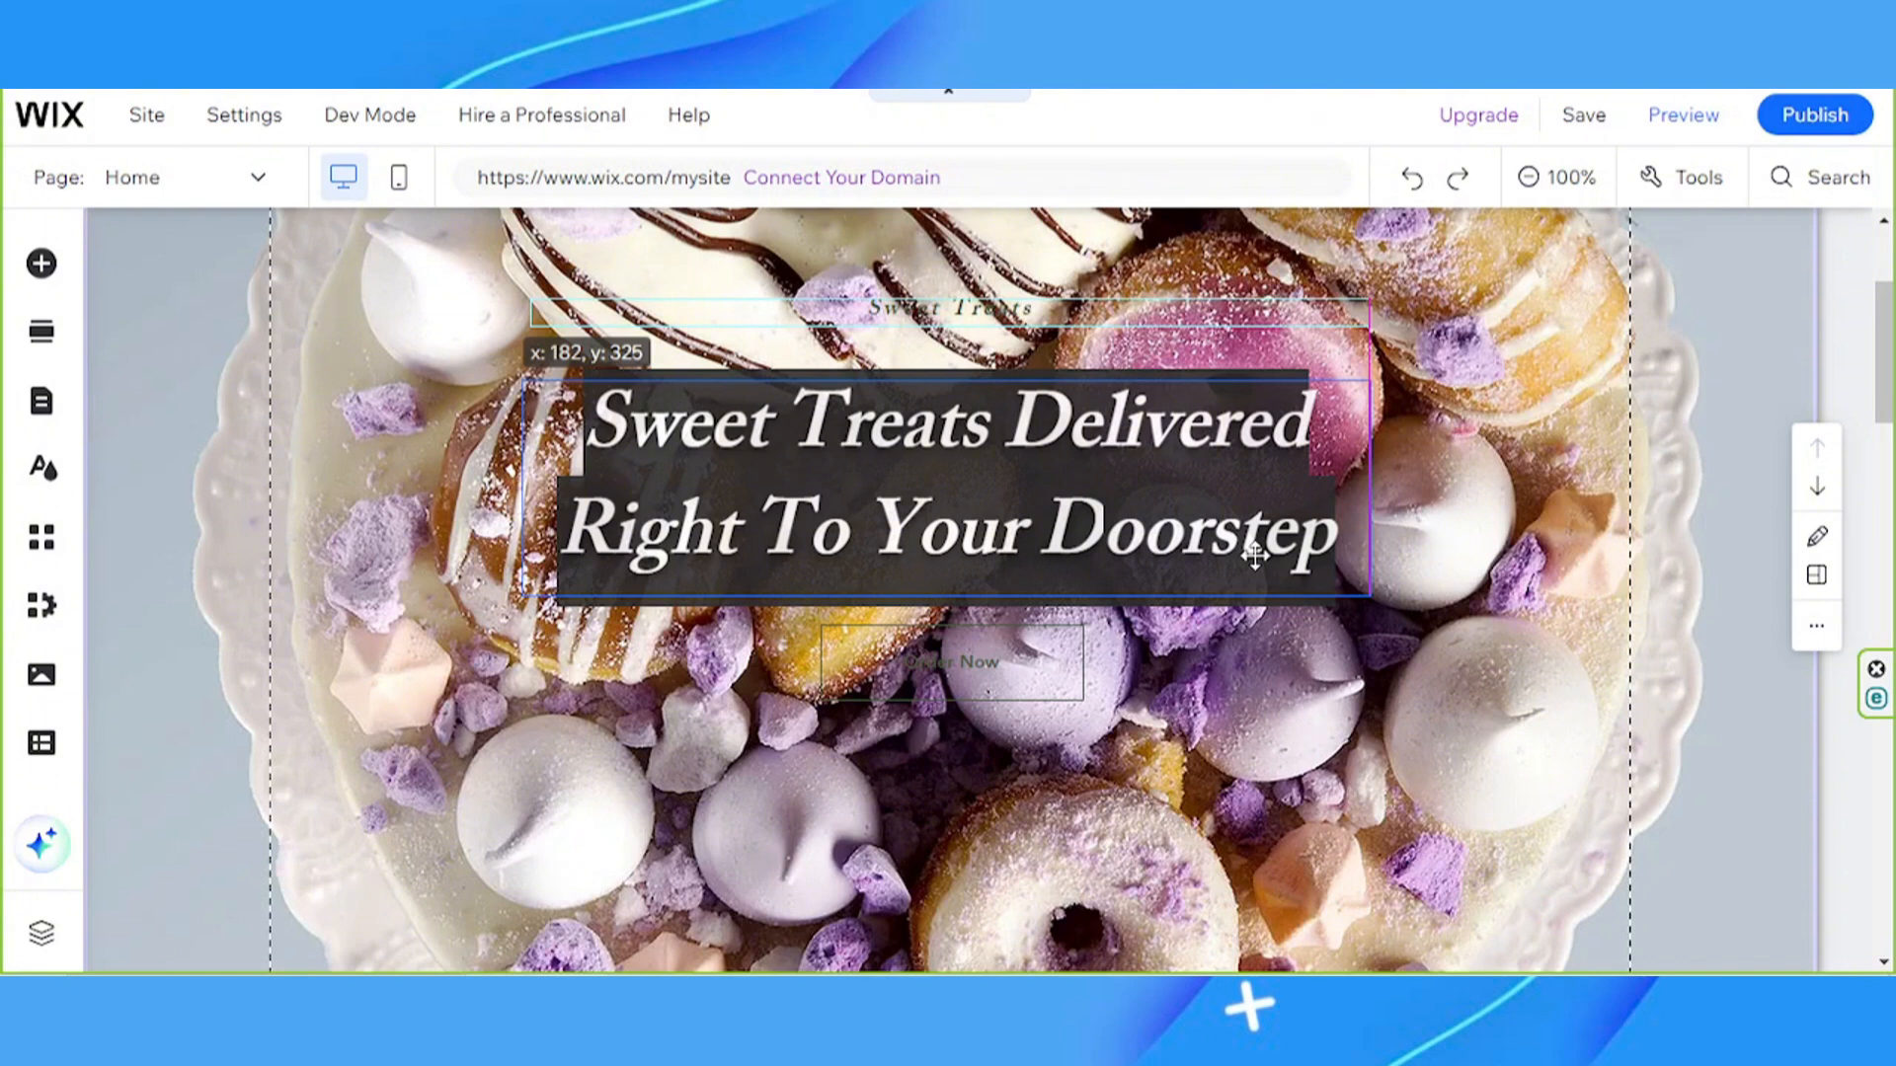
drag(1254, 556, 1257, 557)
click(1041, 314)
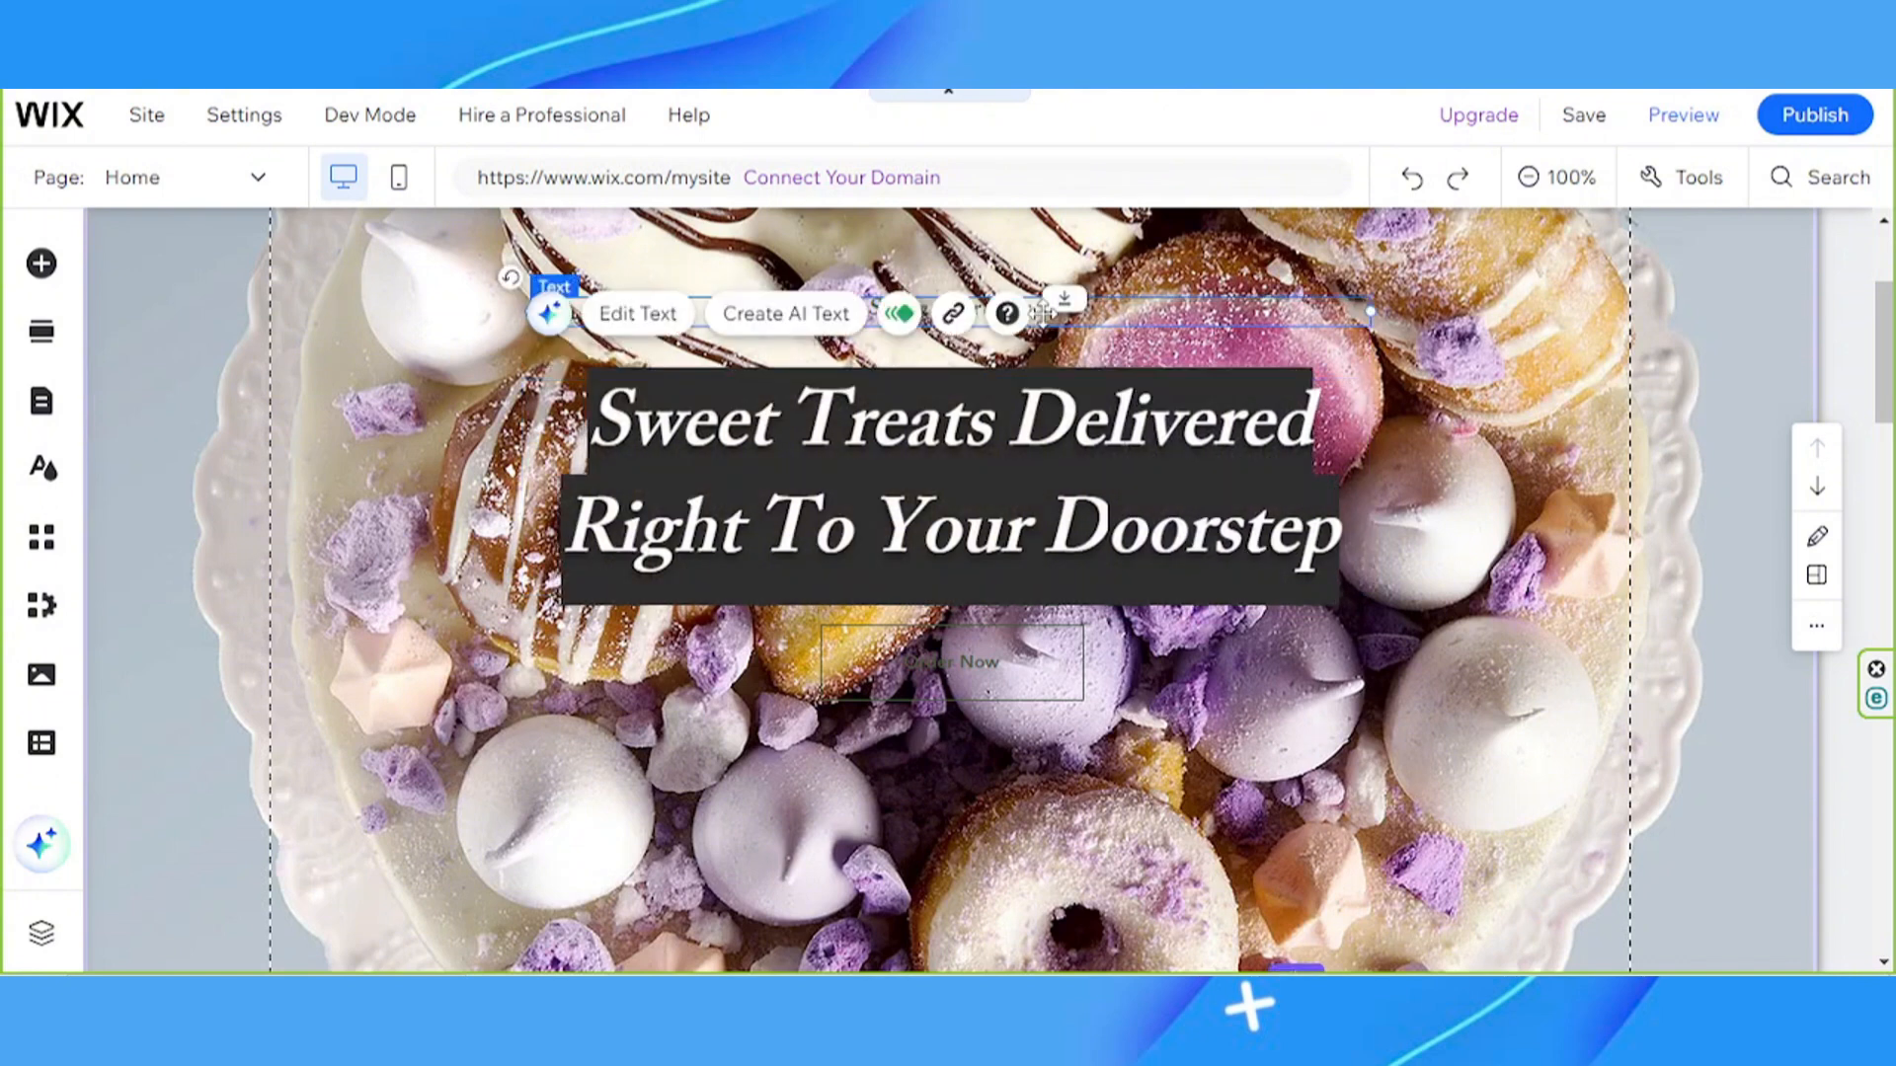
drag(1042, 314, 1044, 350)
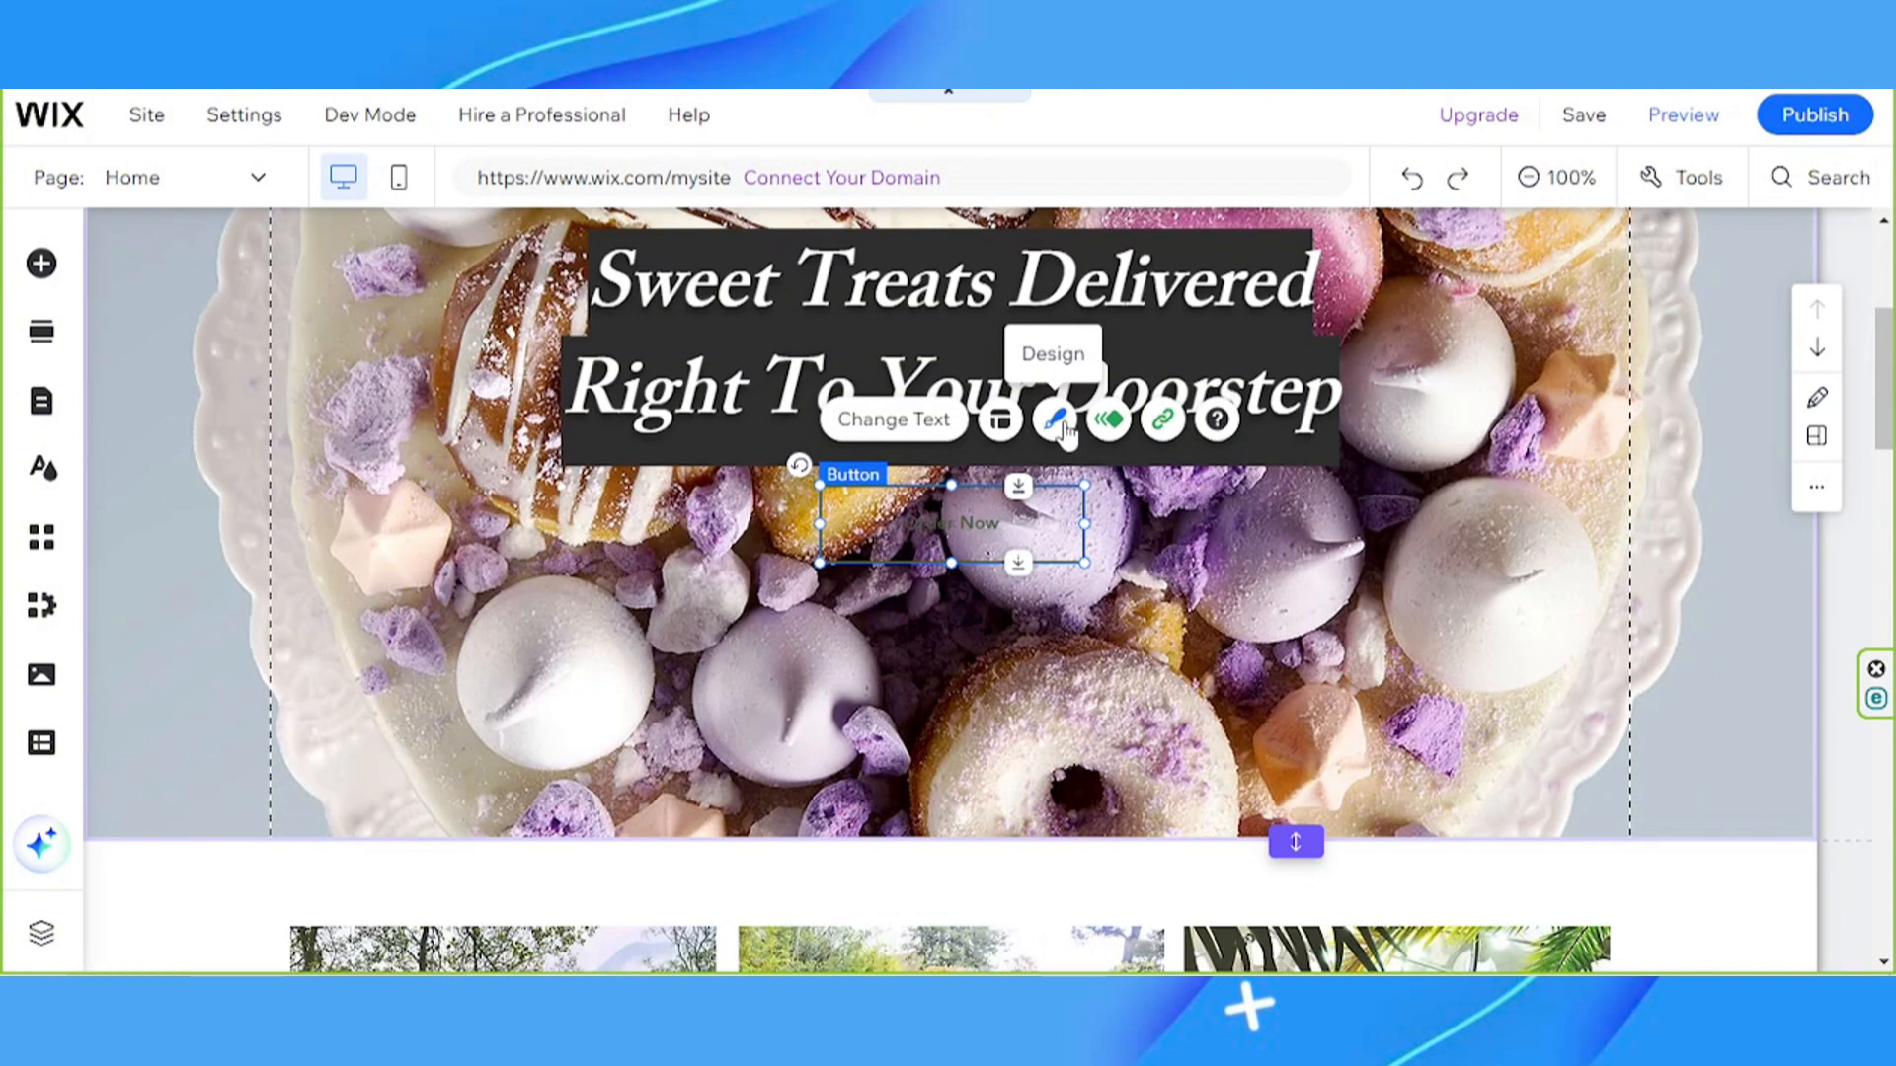
Restyle the Order Now button with the solid dark design with white text and review the Welcome section
click(1062, 424)
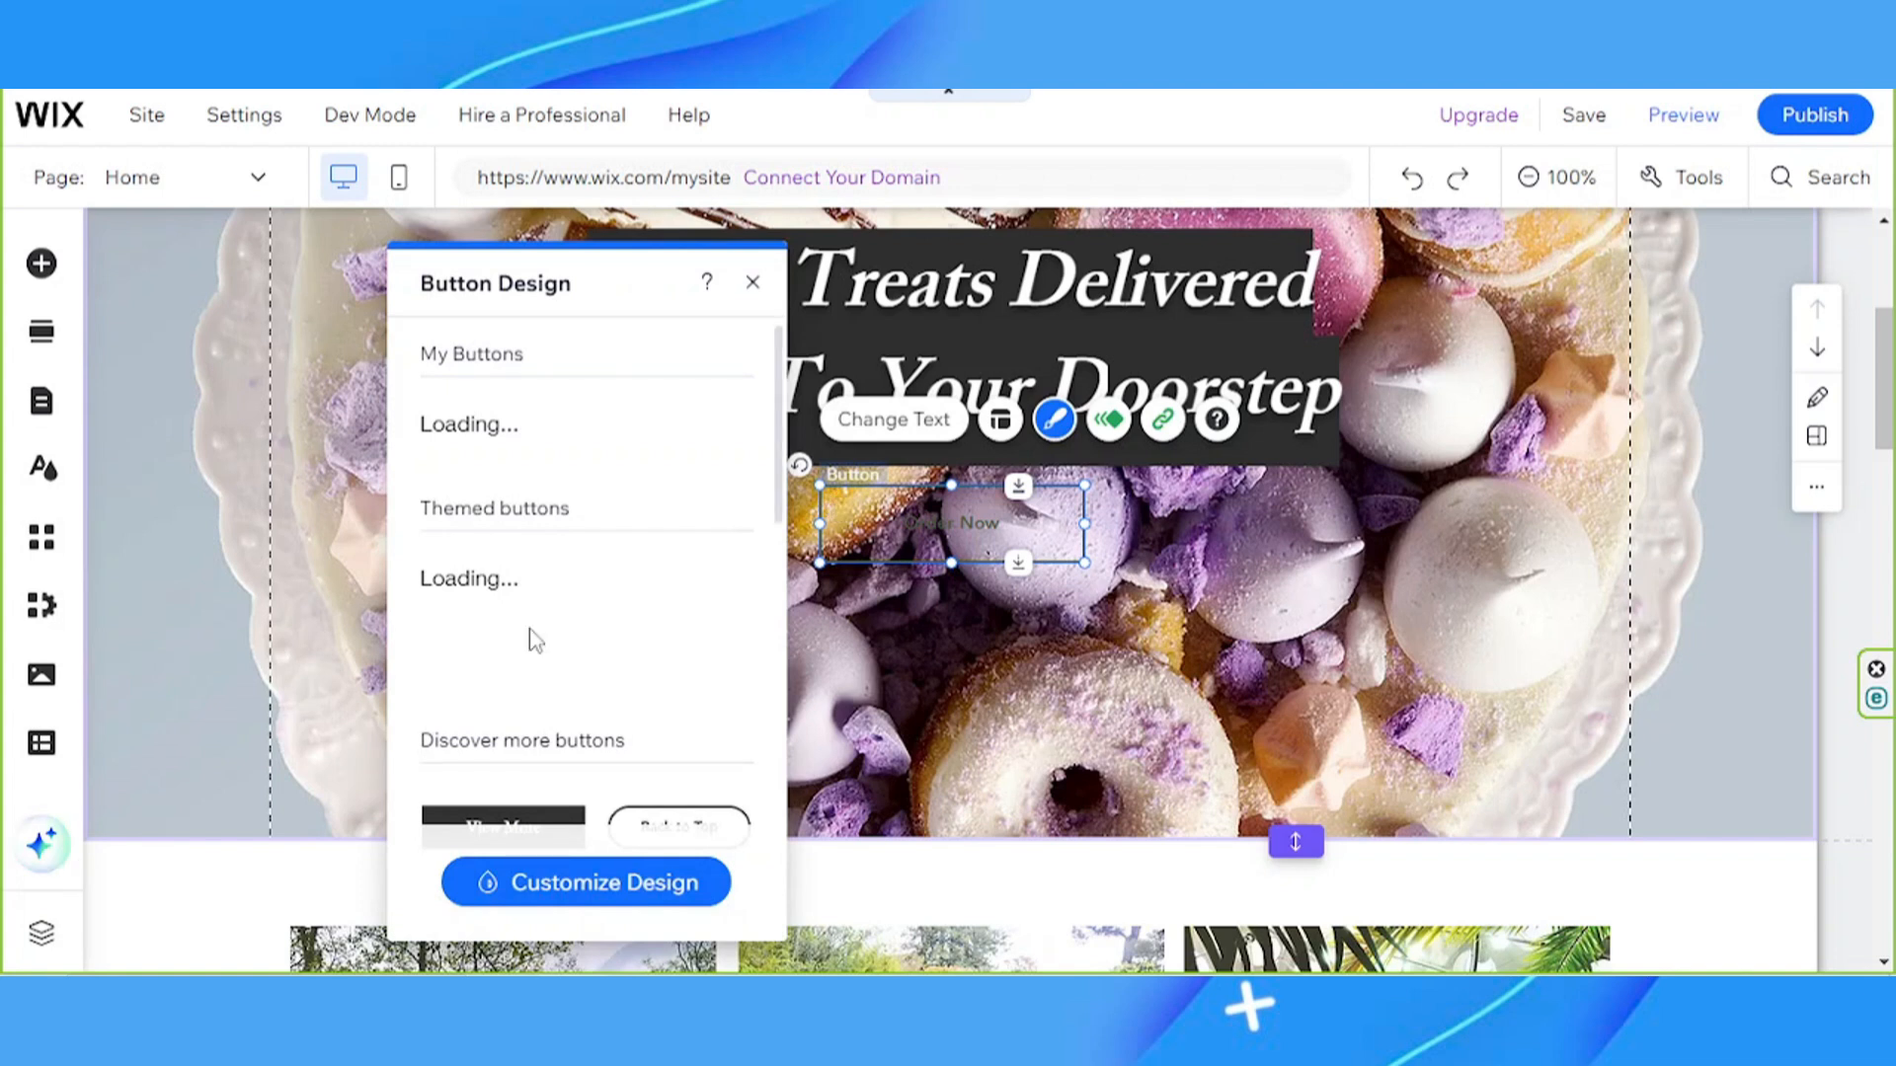
scroll(533, 640, down, 3)
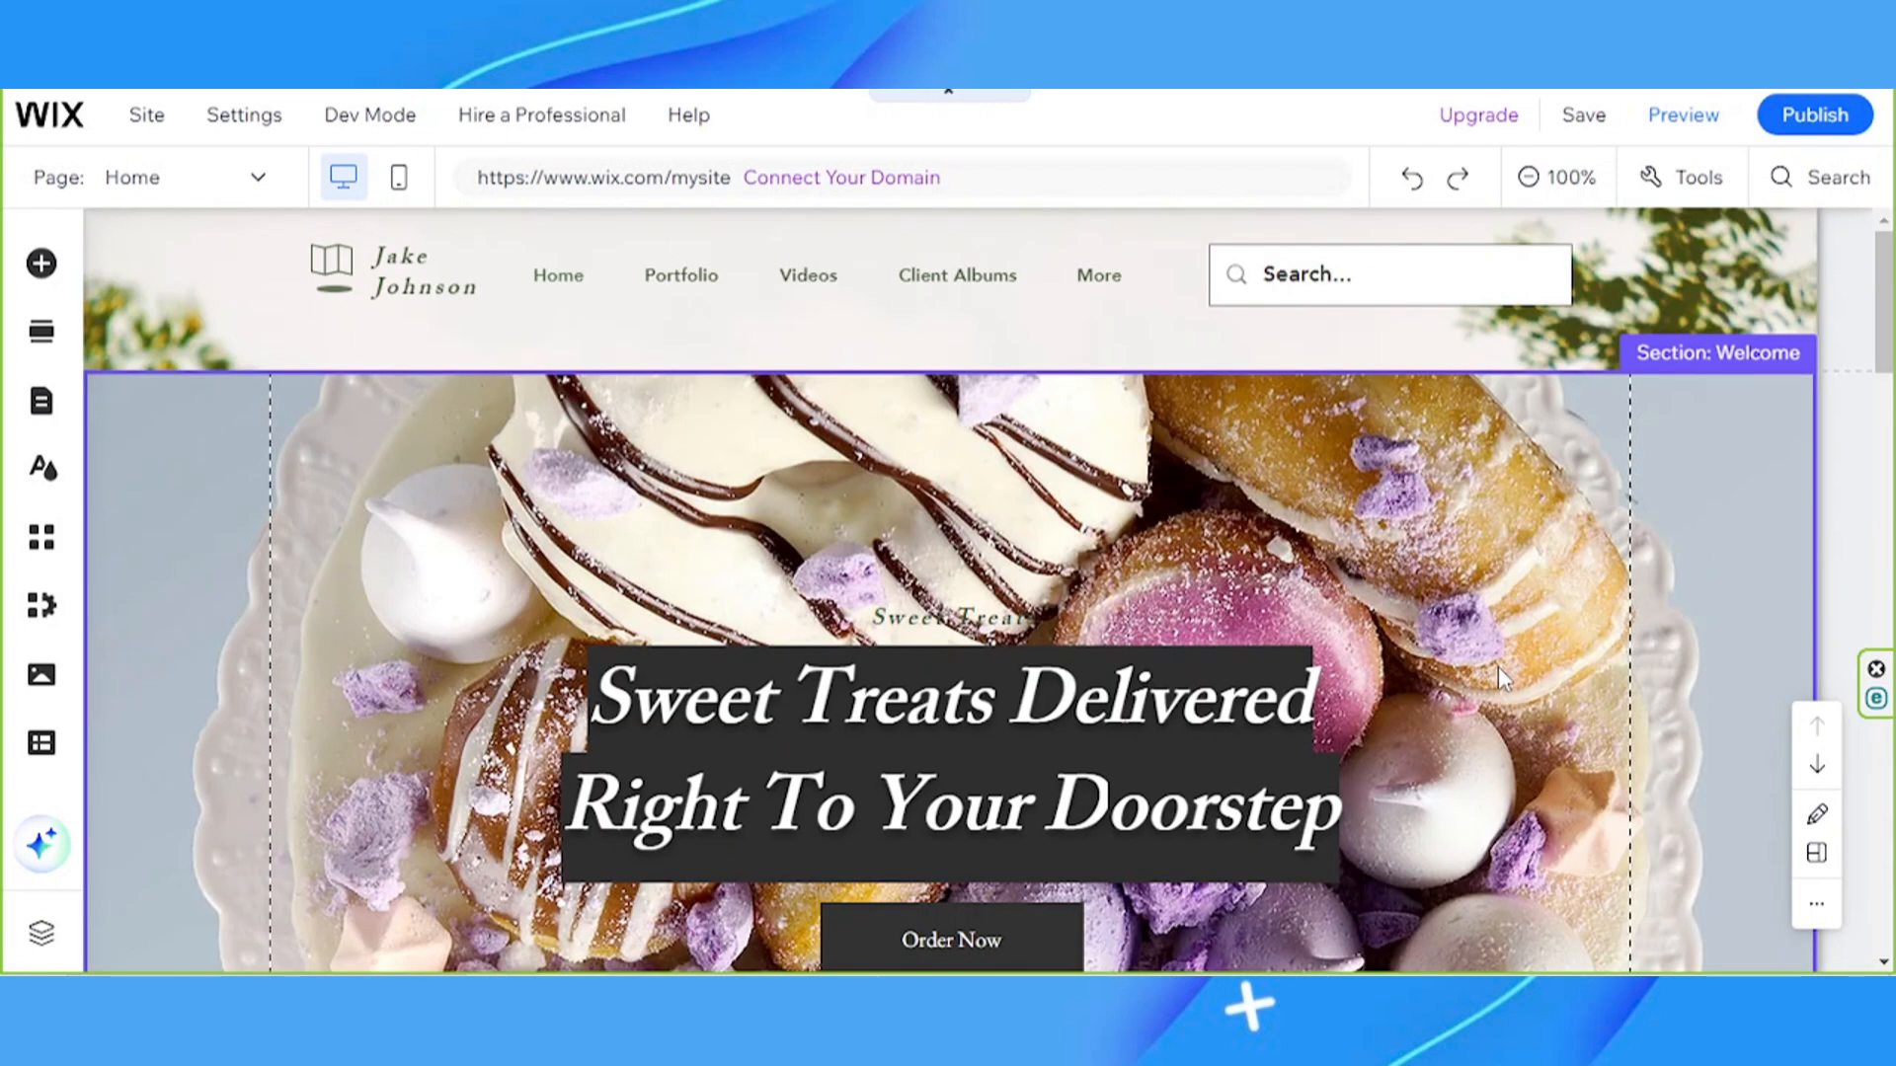
scroll(1499, 672, down, 2)
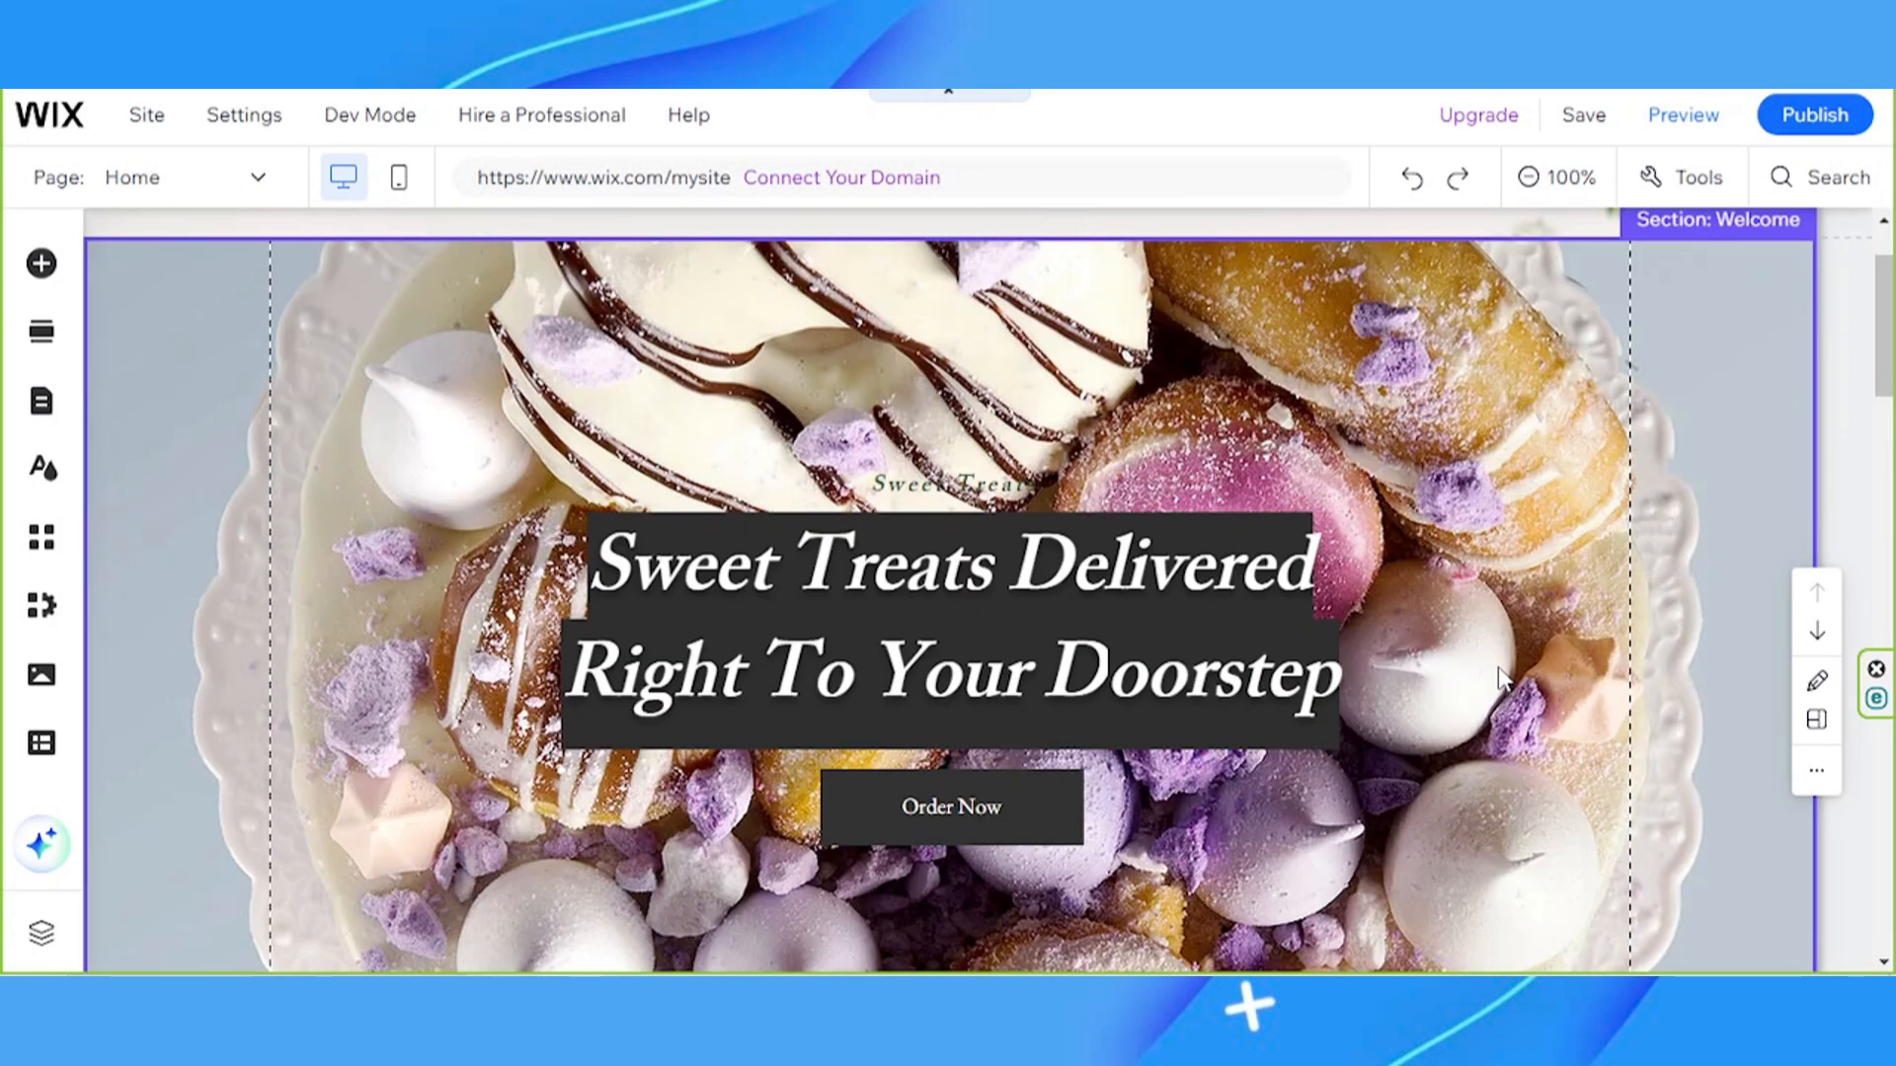
scroll(1499, 676, up, 1)
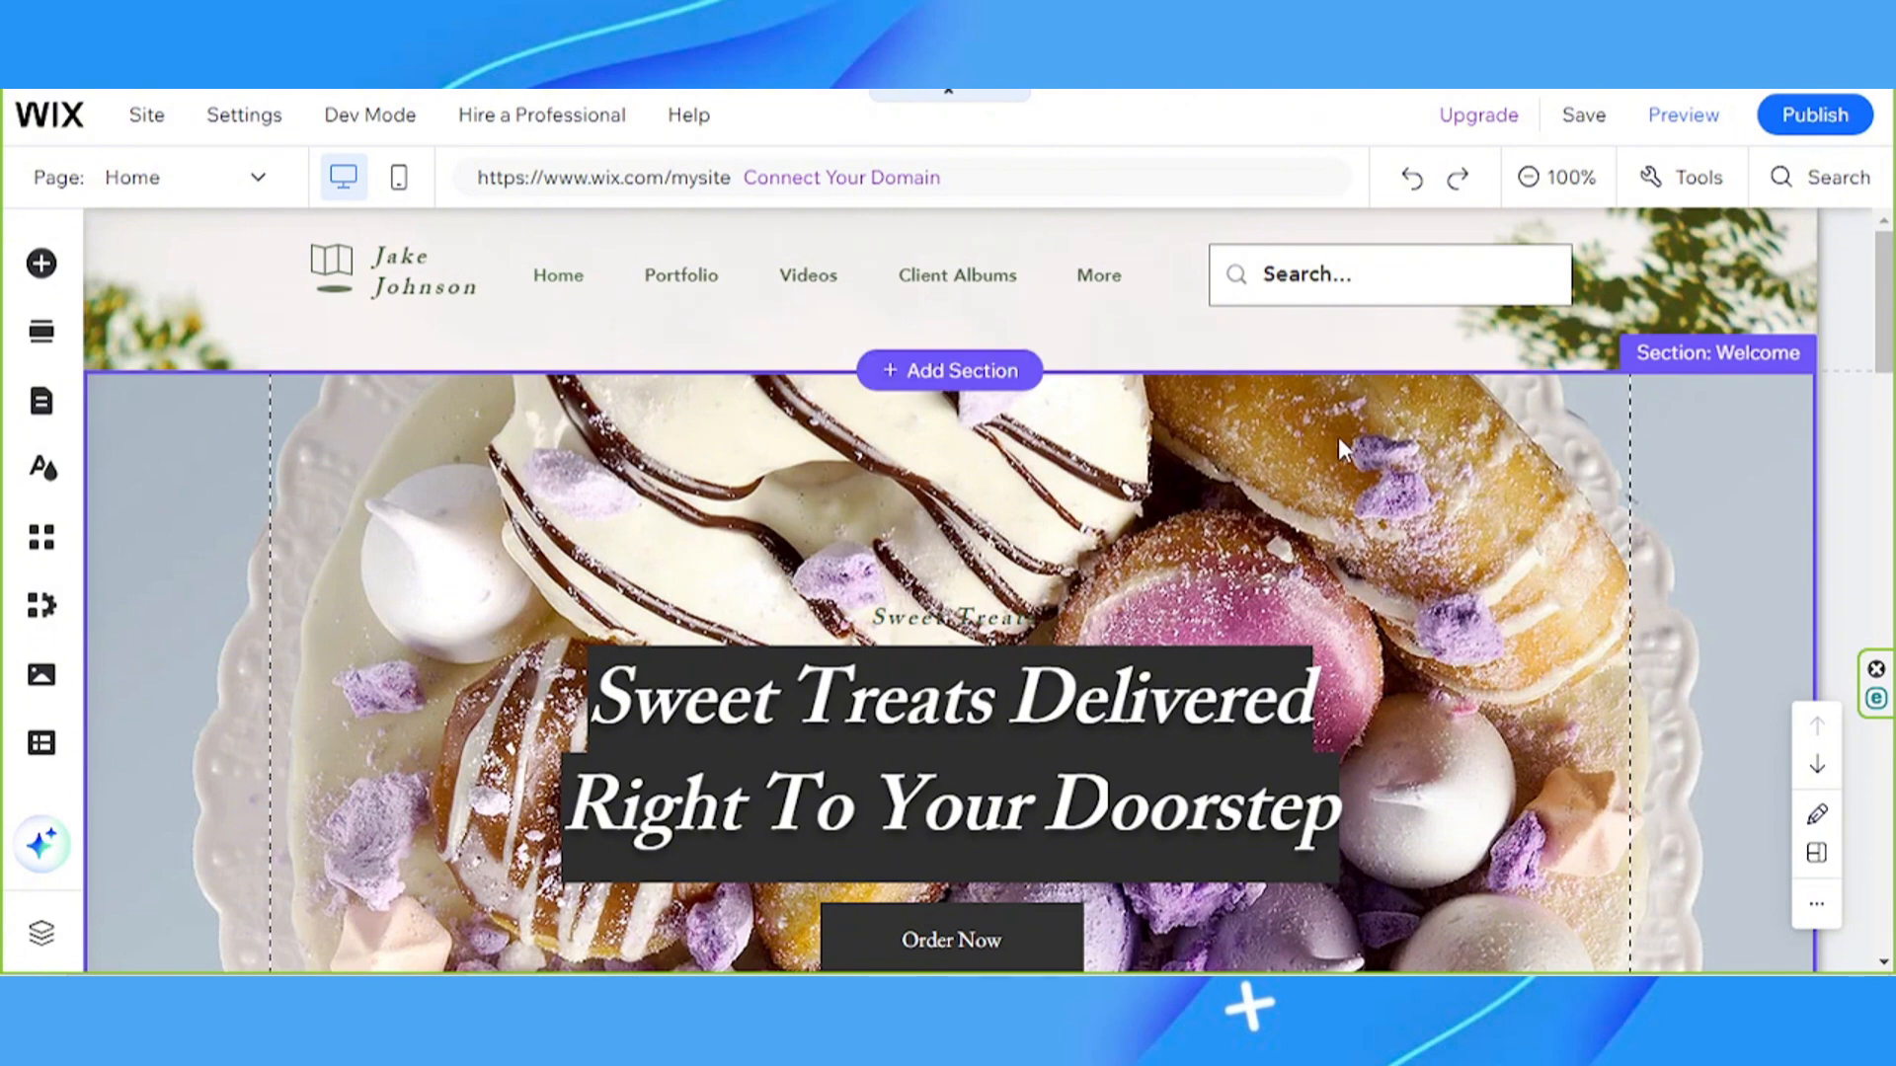
scroll(1336, 437, down, 5)
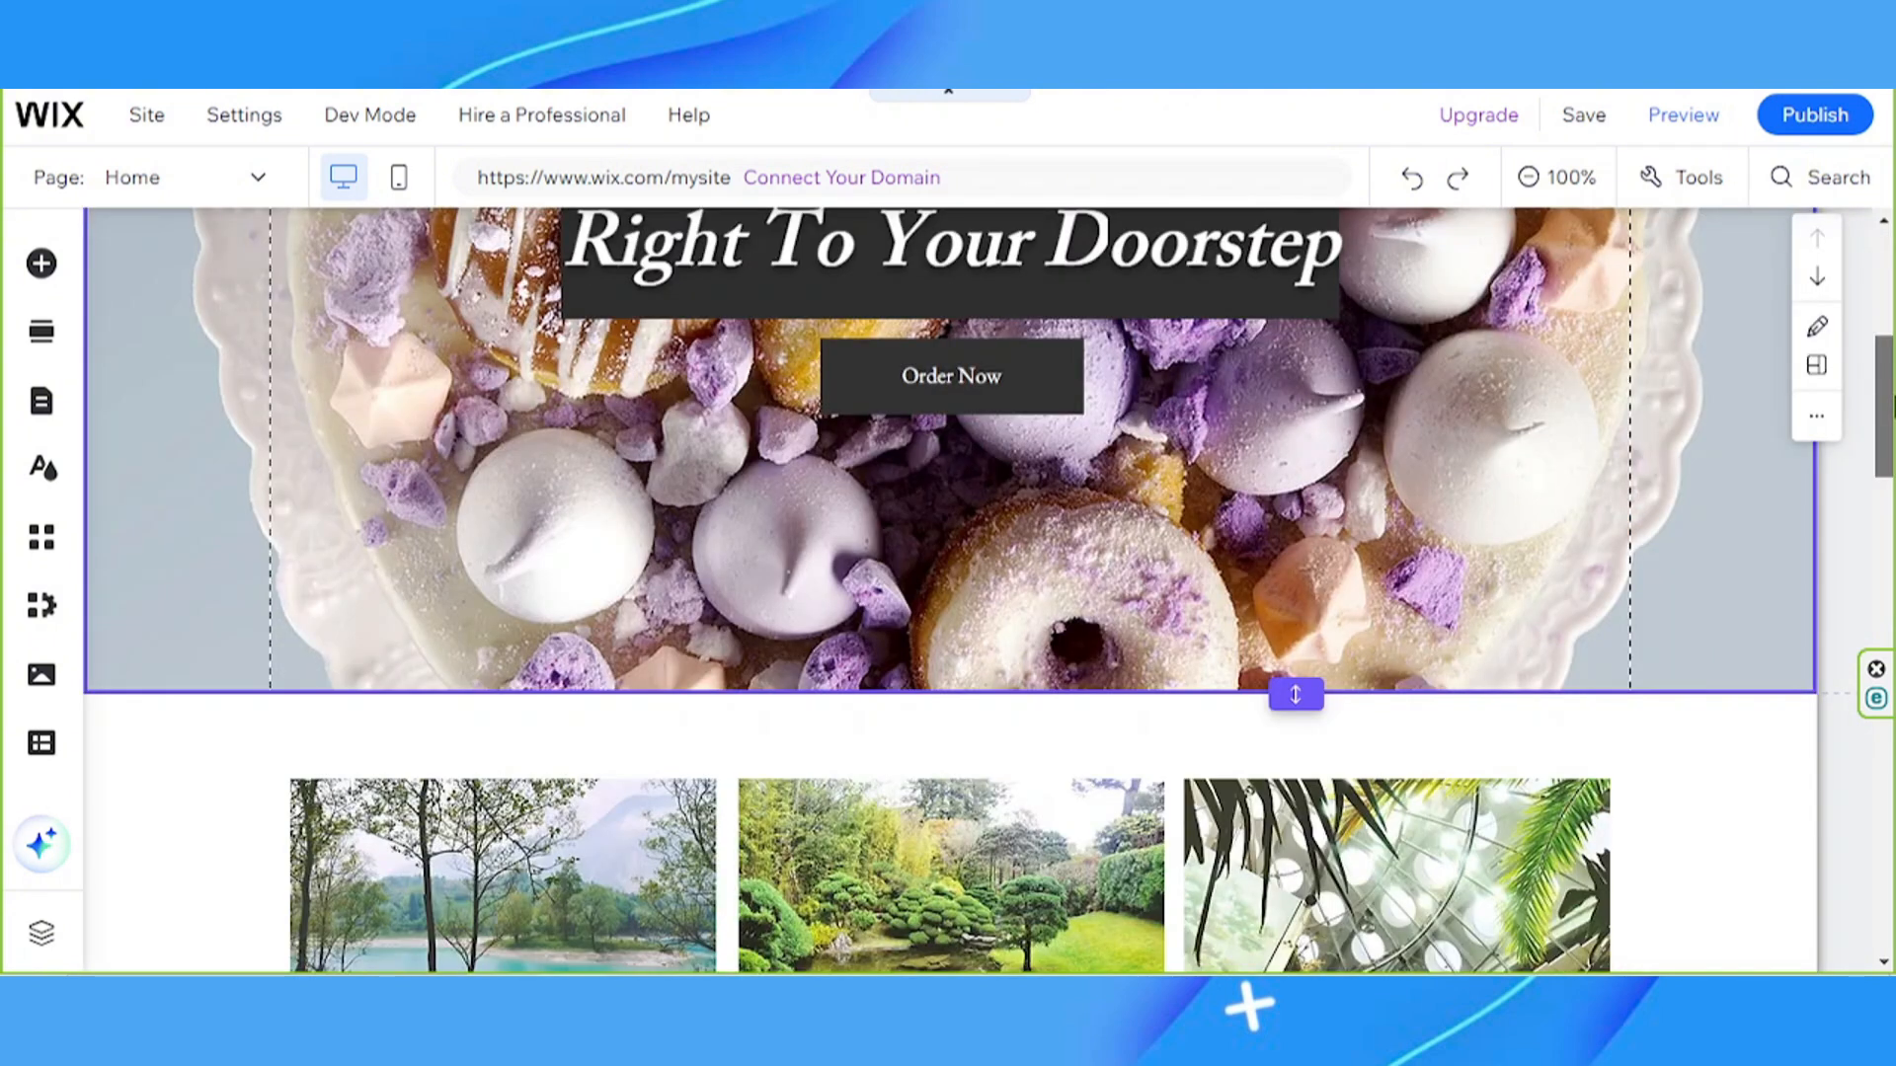
drag(1892, 405, 1889, 232)
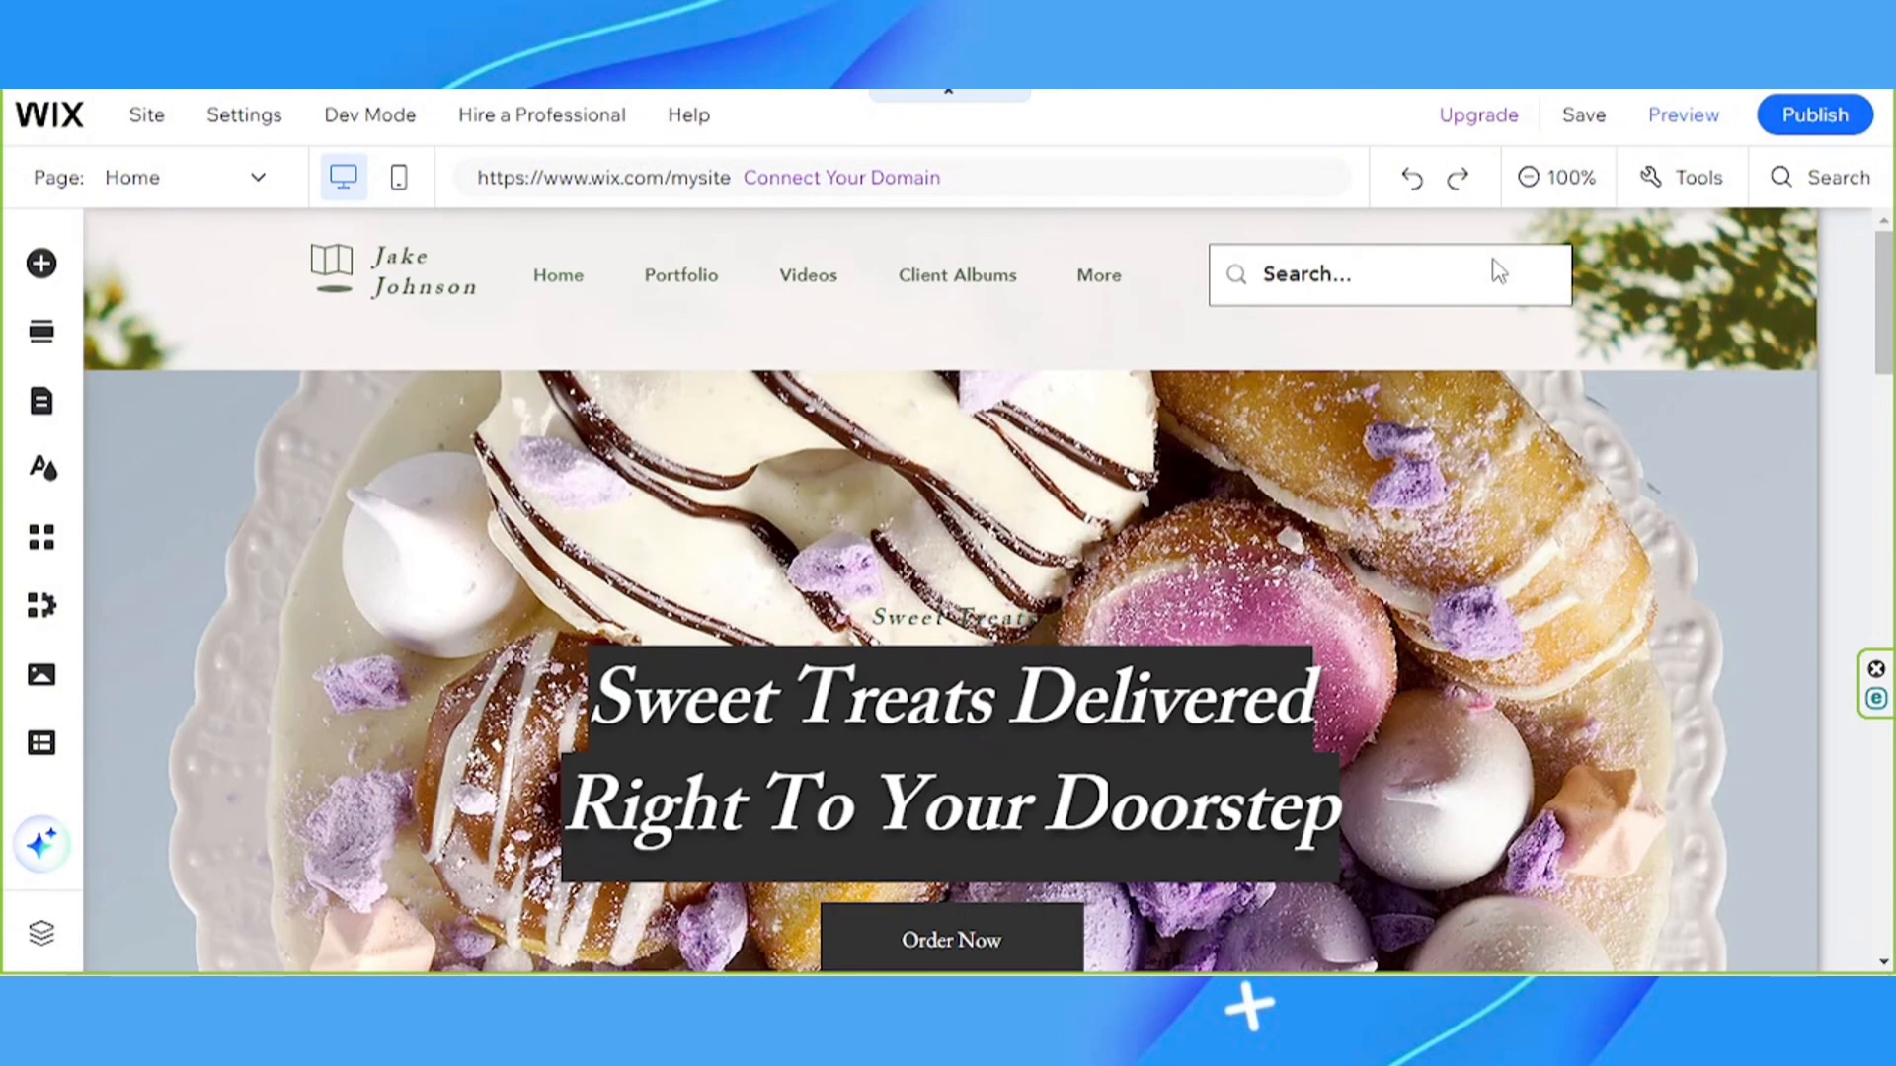
Change the site header's design to the plain white preset among the additional header designs
click(1713, 286)
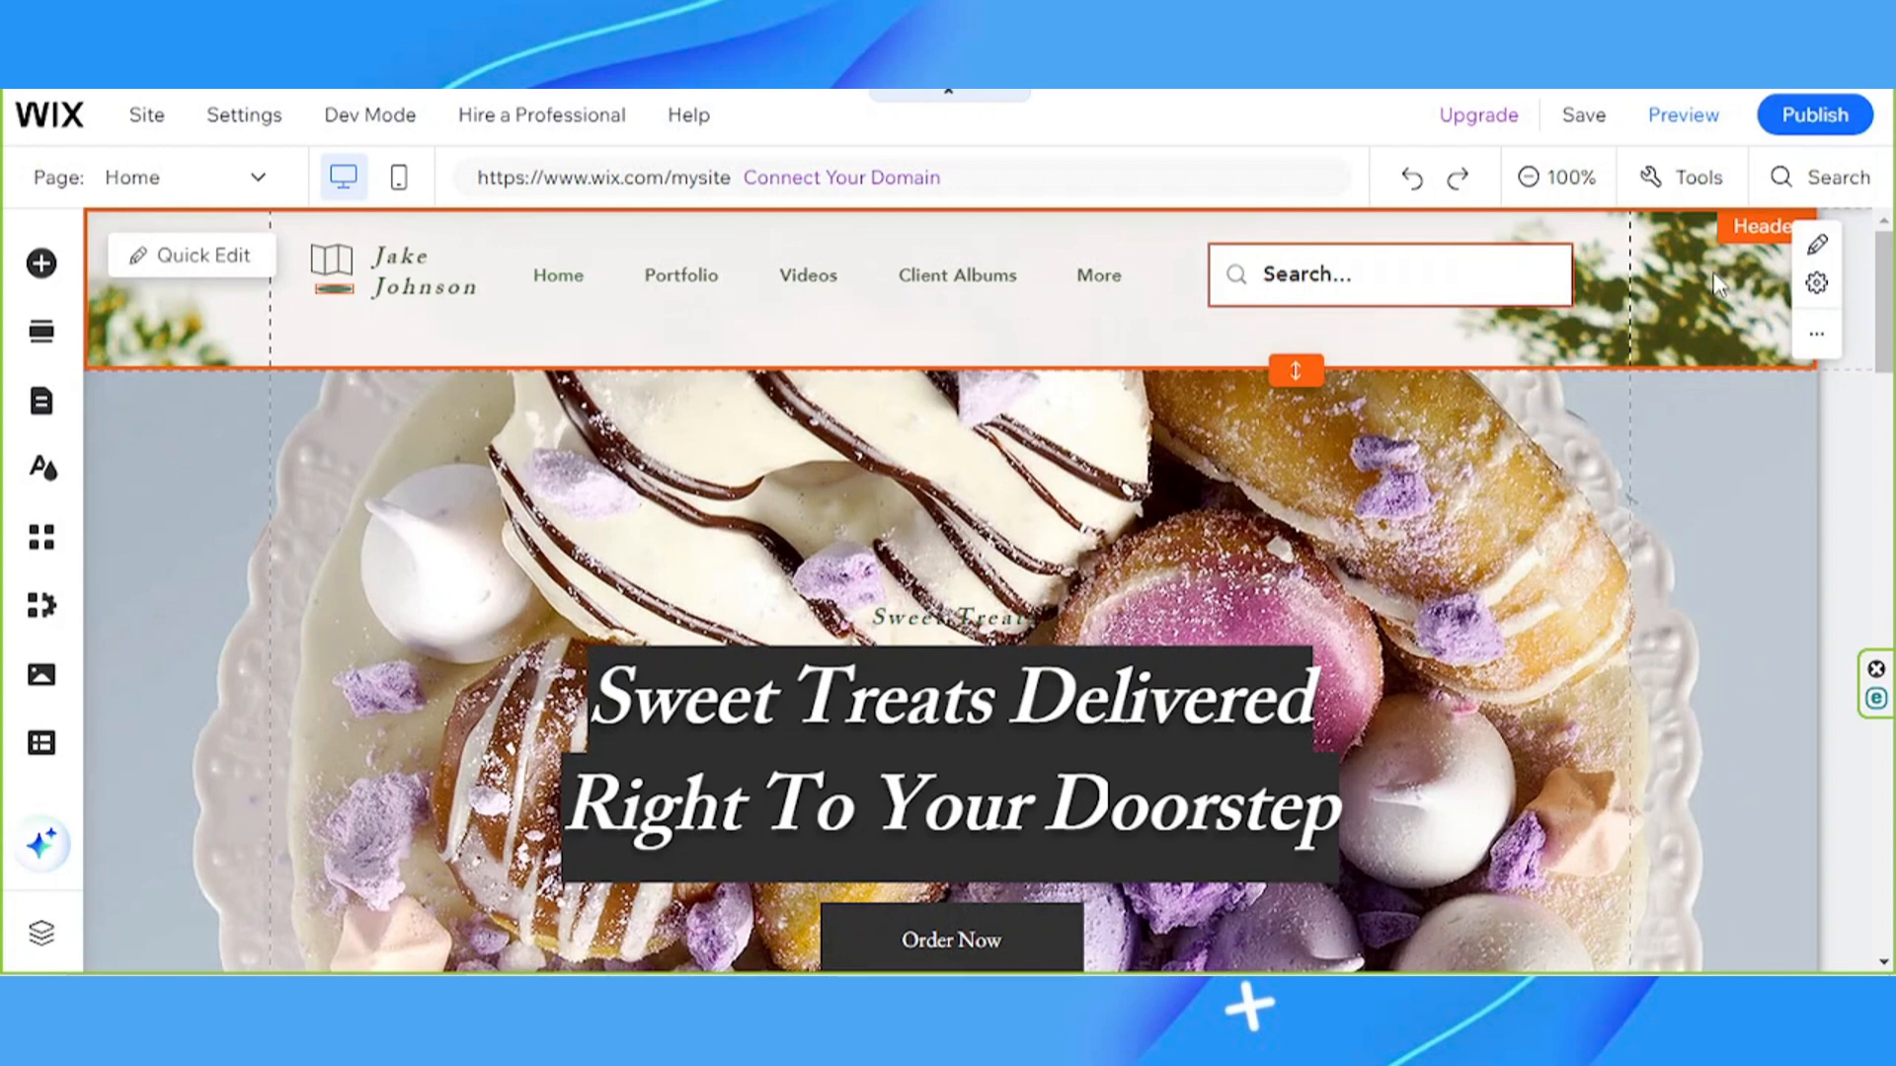
scroll(1546, 741, down, 1)
scroll(1548, 734, down, 5)
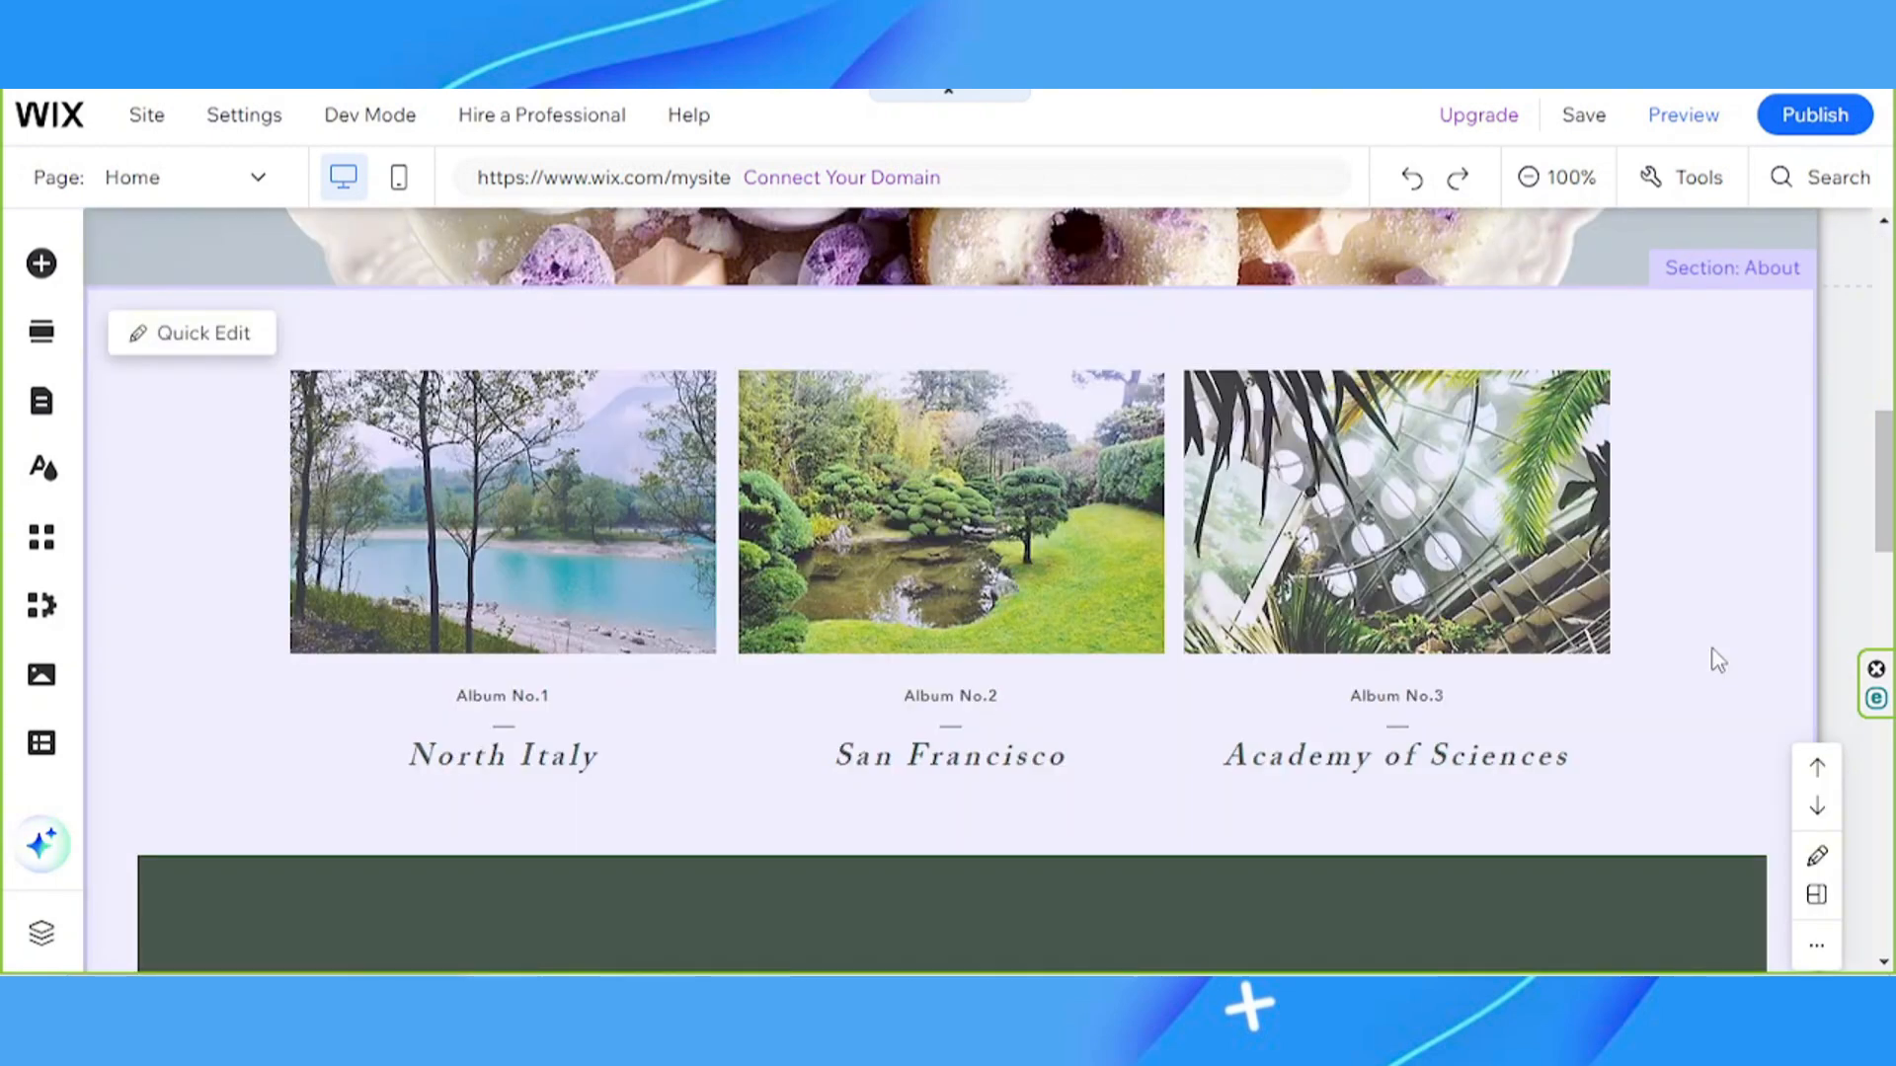
scroll(1718, 660, up, 6)
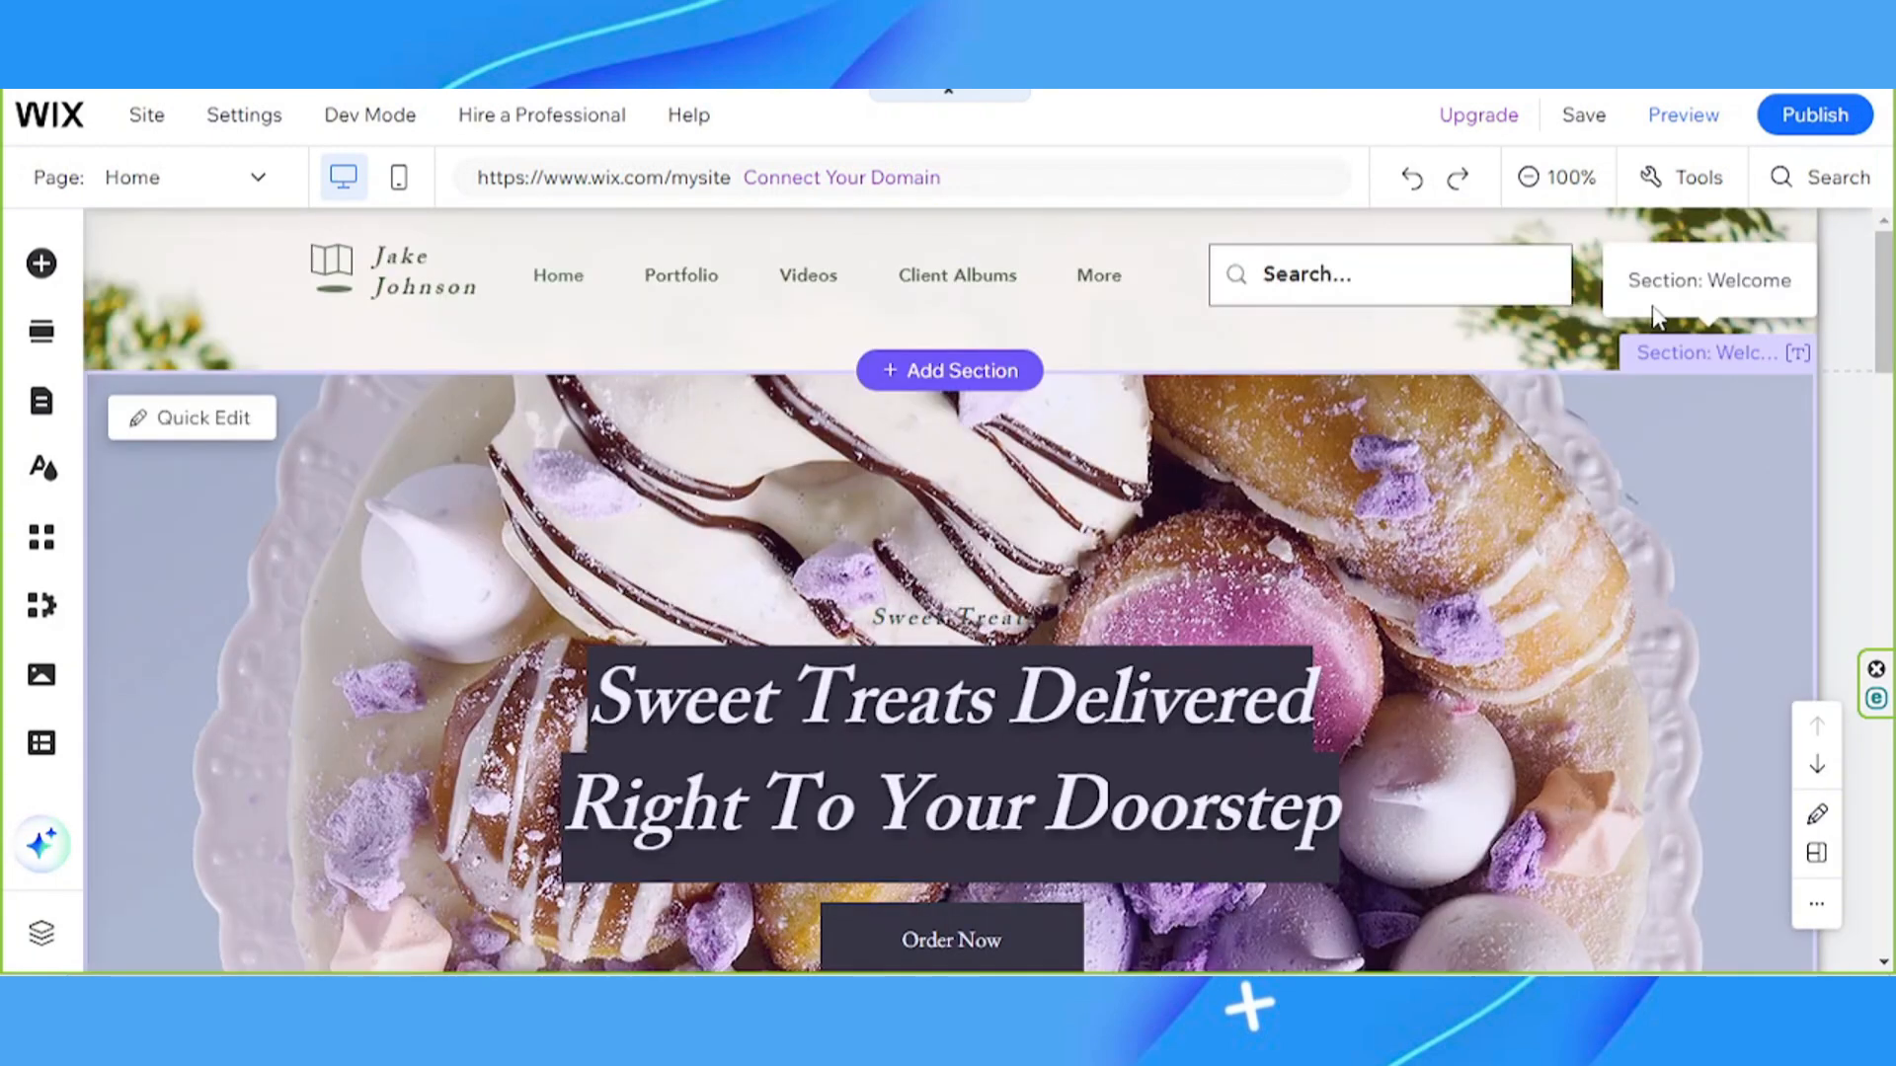
click(1651, 305)
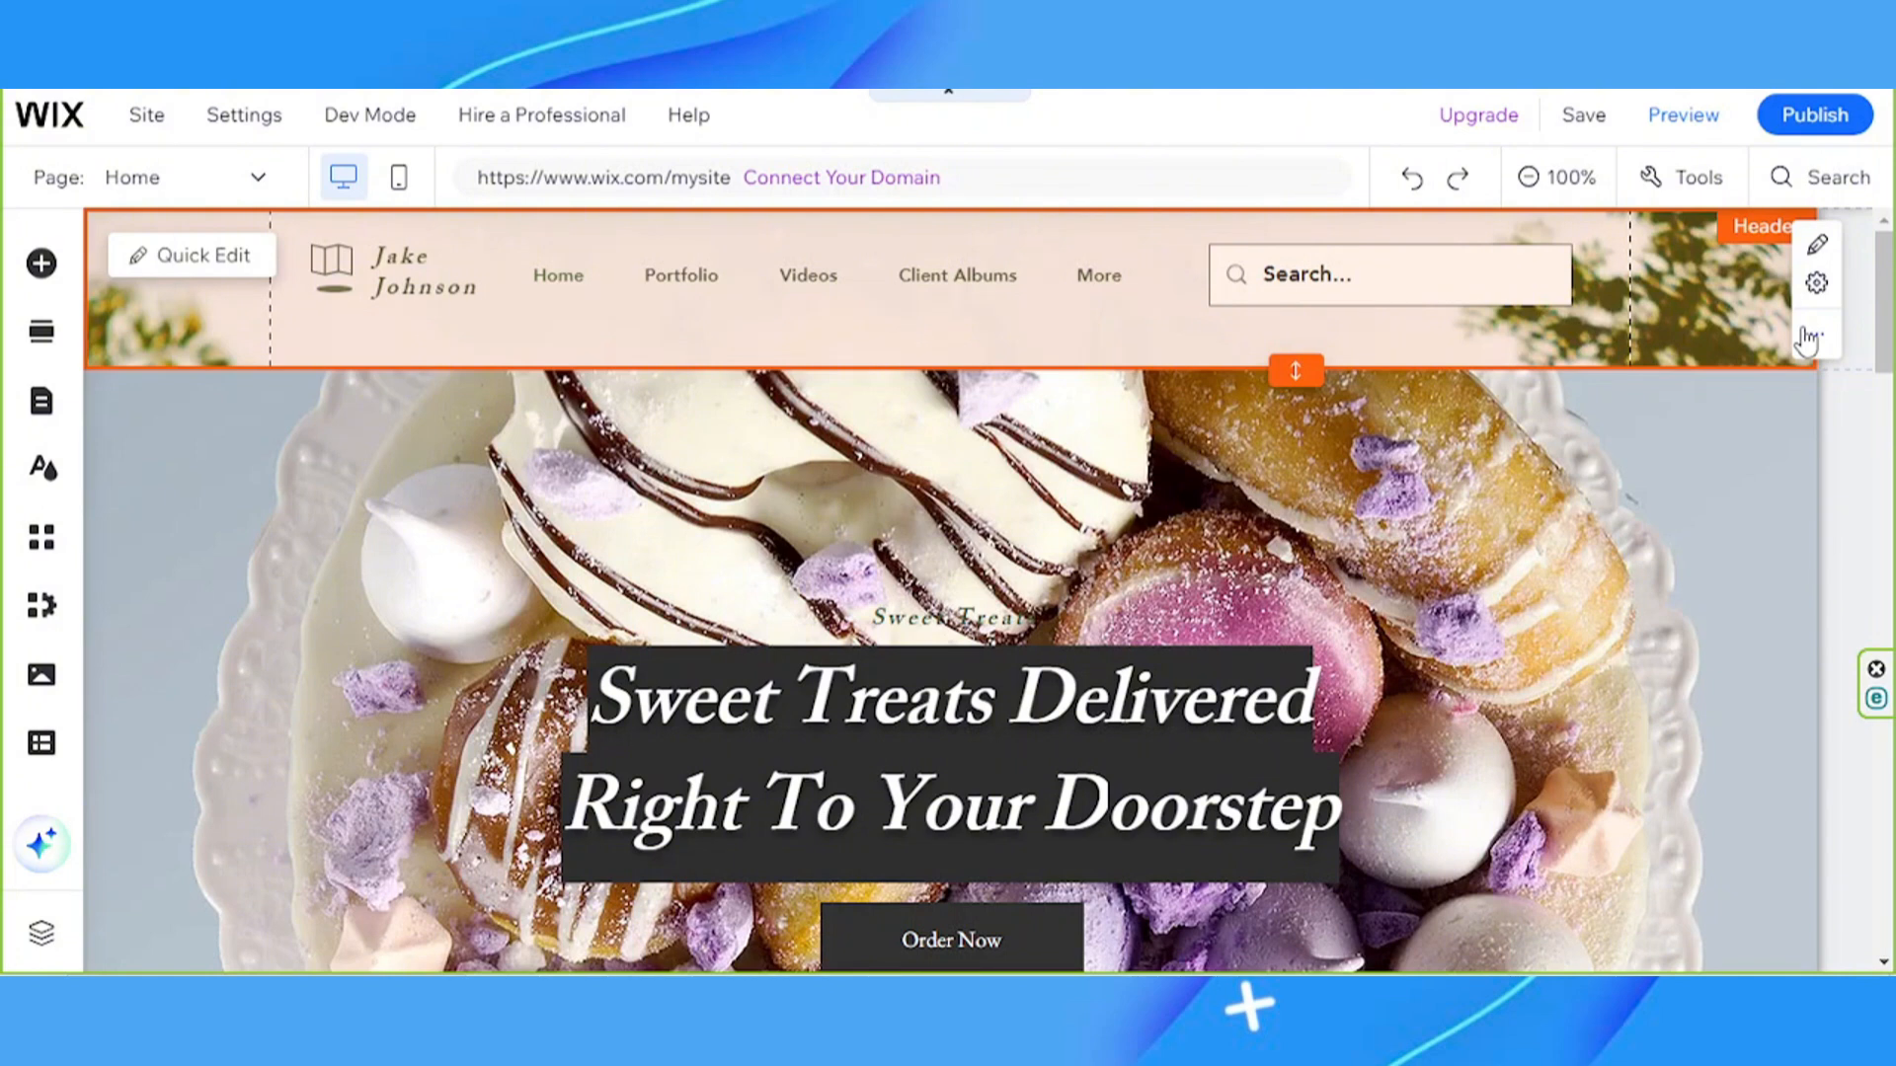
click(1804, 339)
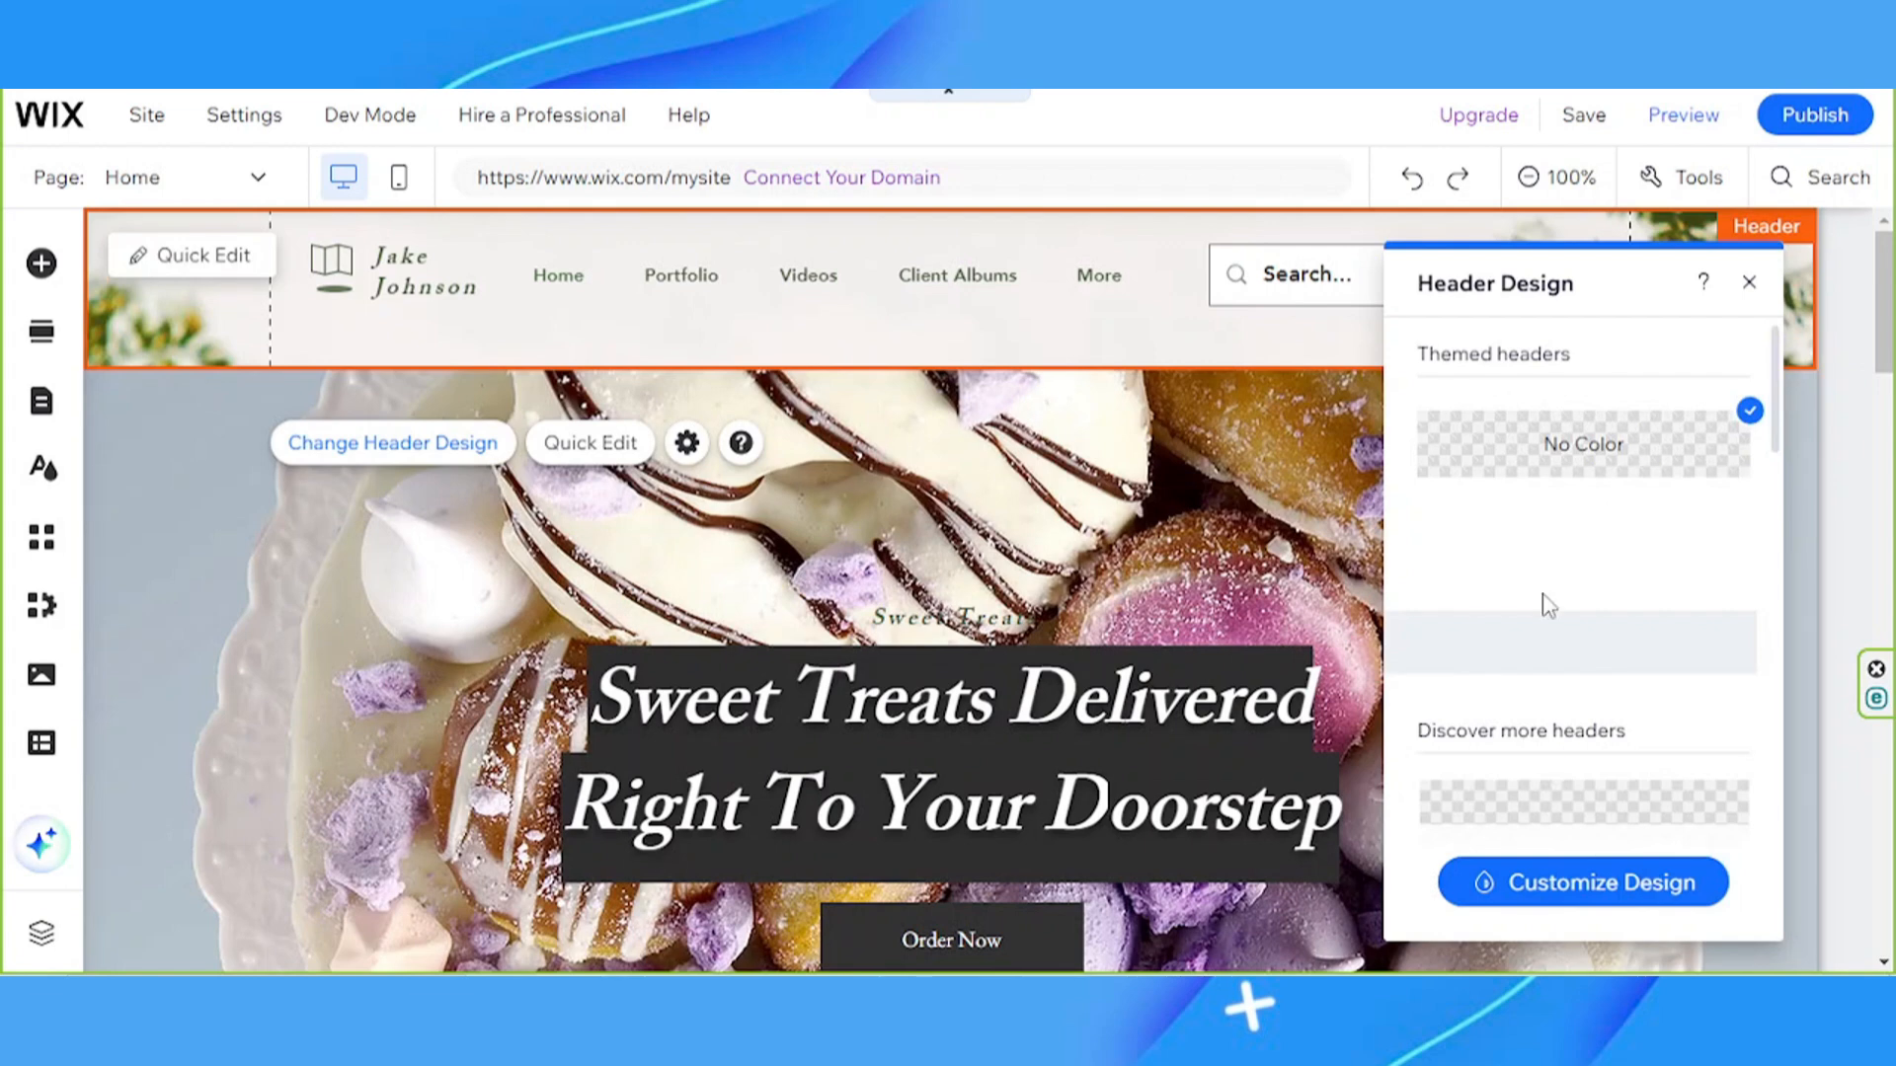
scroll(1544, 672, down, 3)
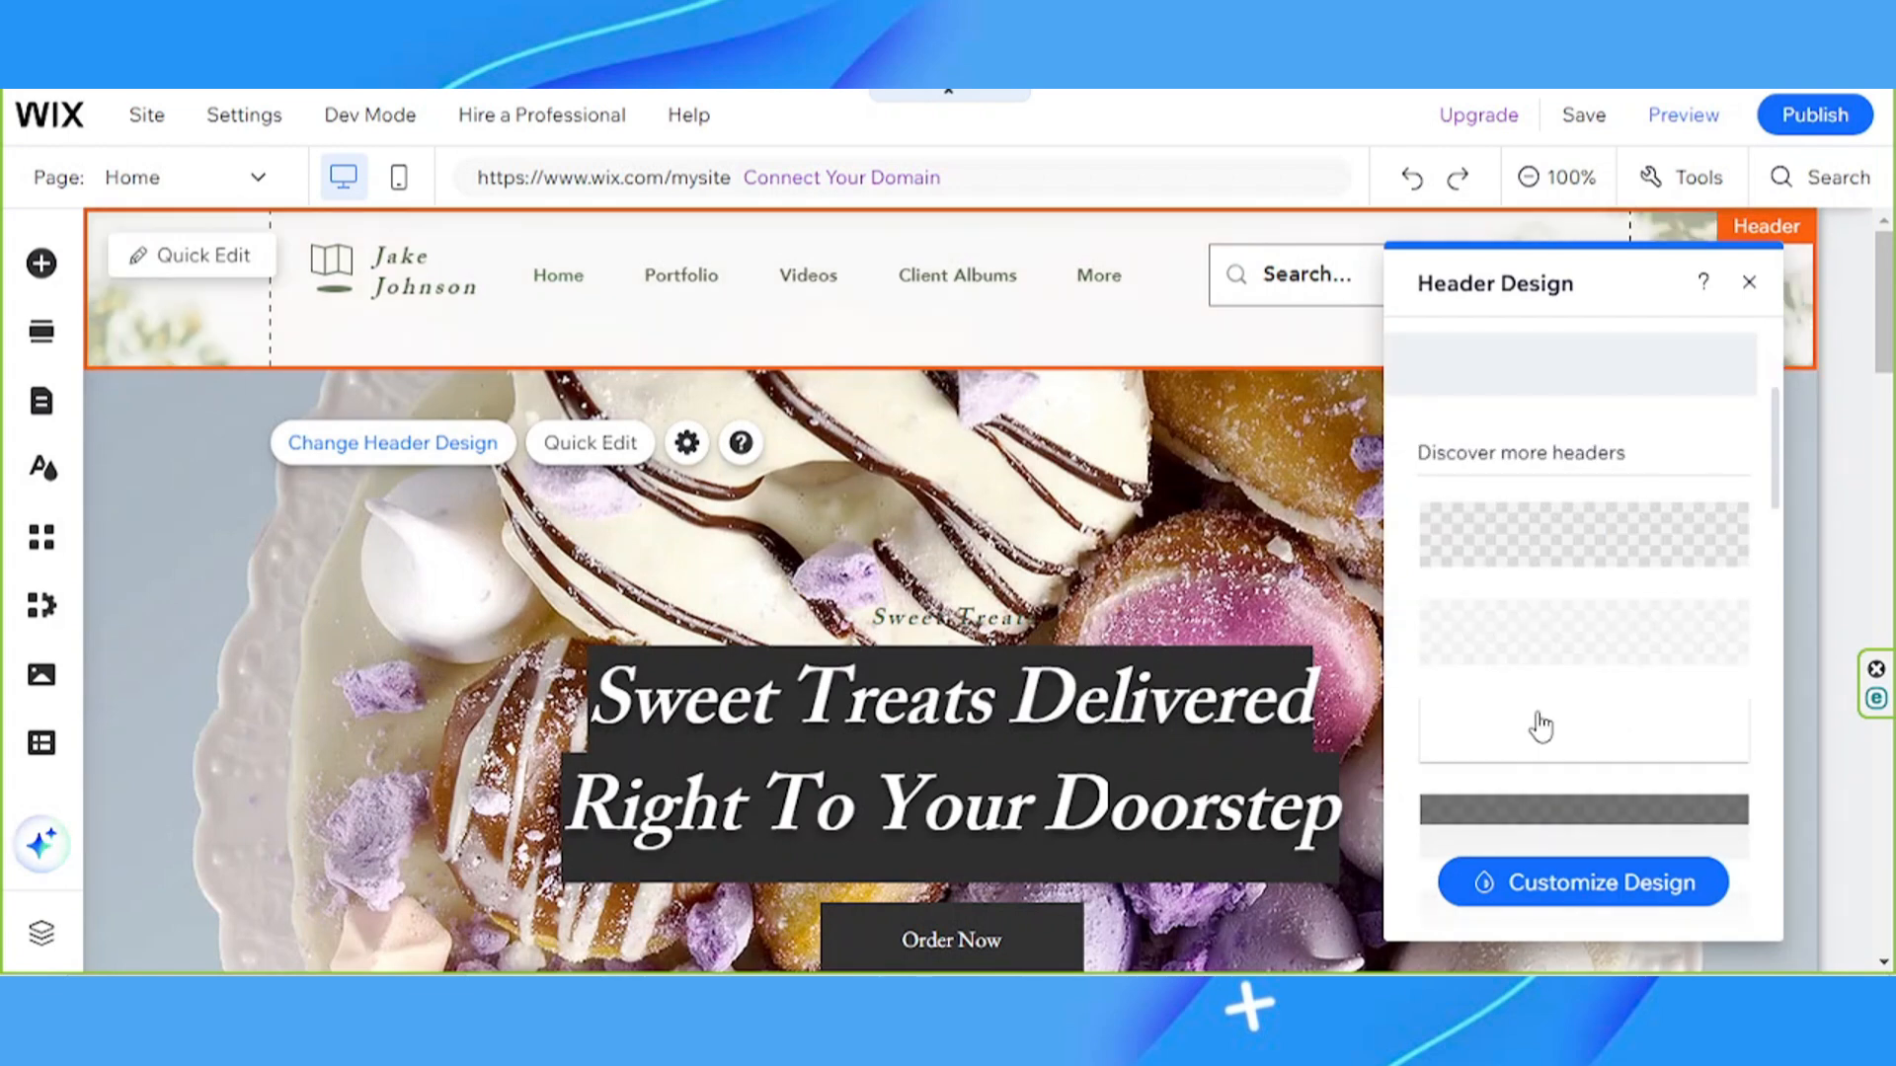
click(1540, 726)
scroll(1540, 727, up, 3)
click(1749, 284)
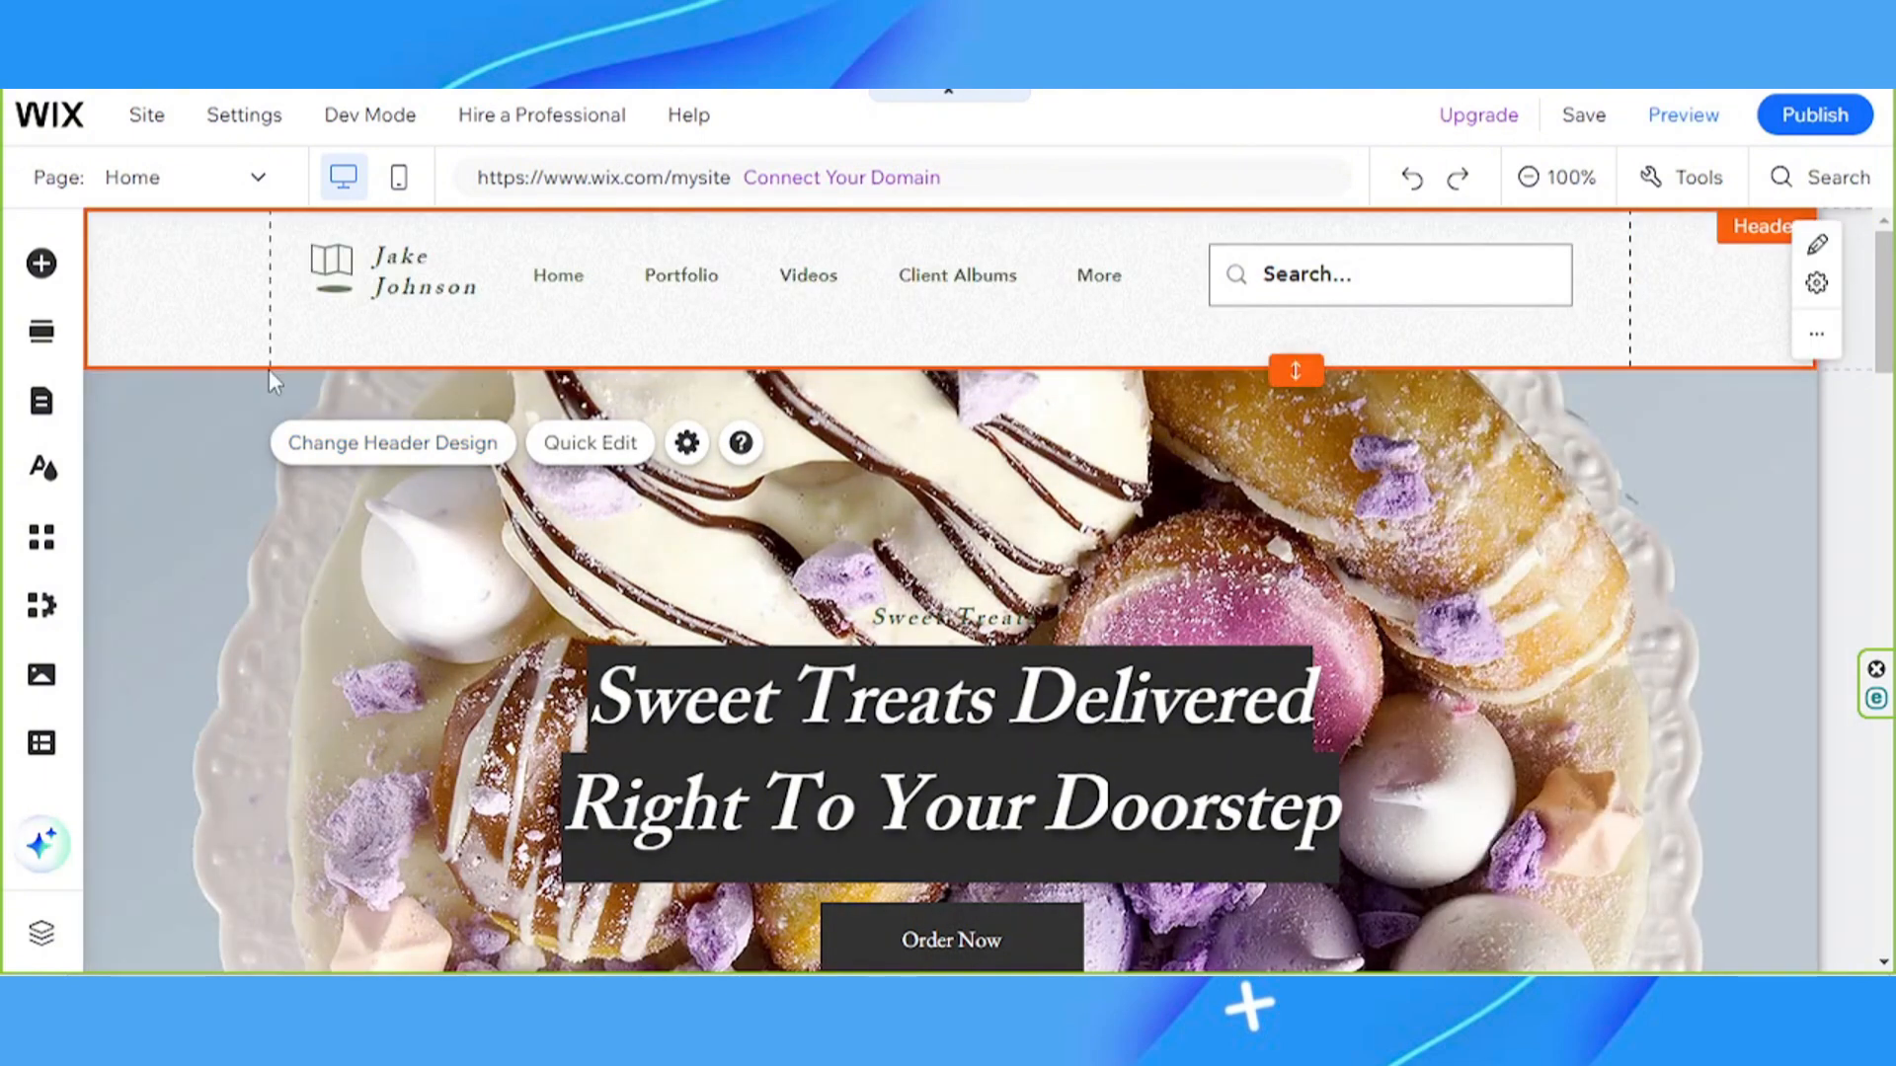
Replace the header's book icon with the red "Piece of Cake" vector art, found by searching Wix vector art for "dessert"
click(316, 262)
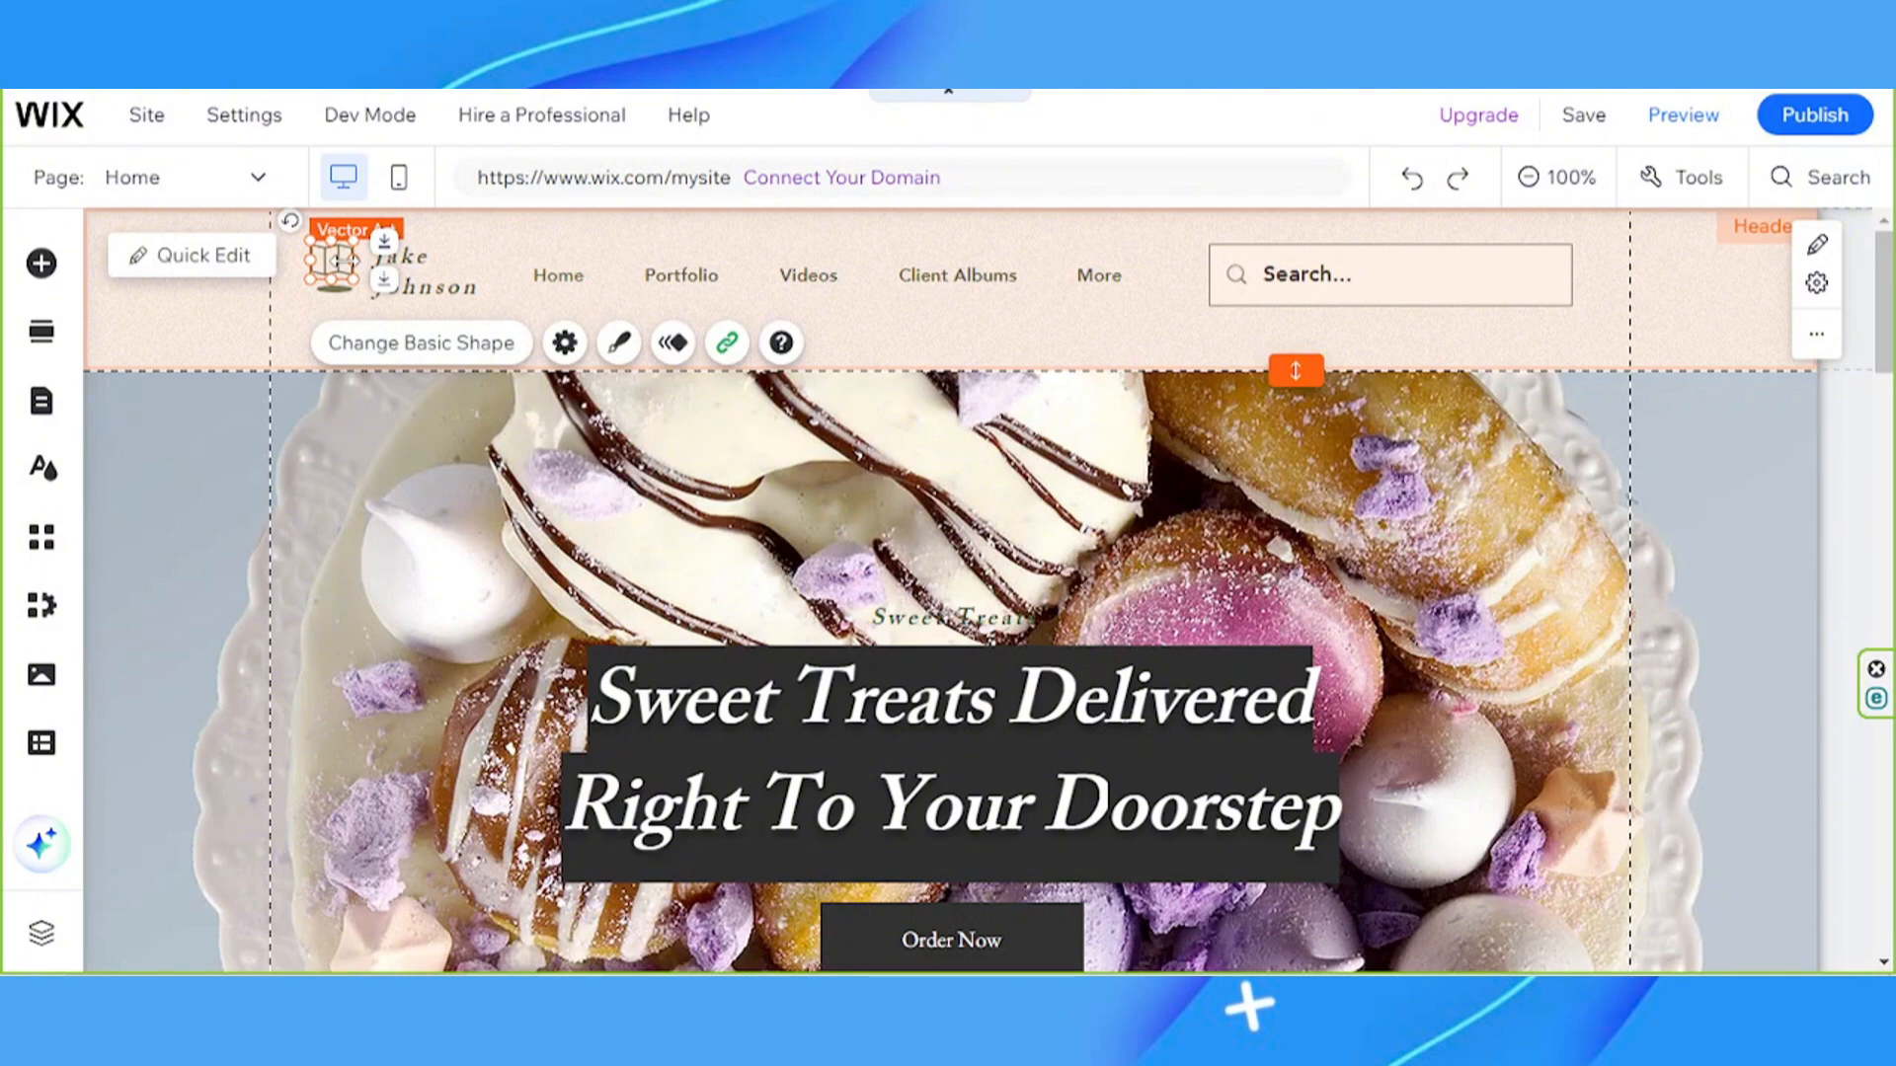
click(421, 343)
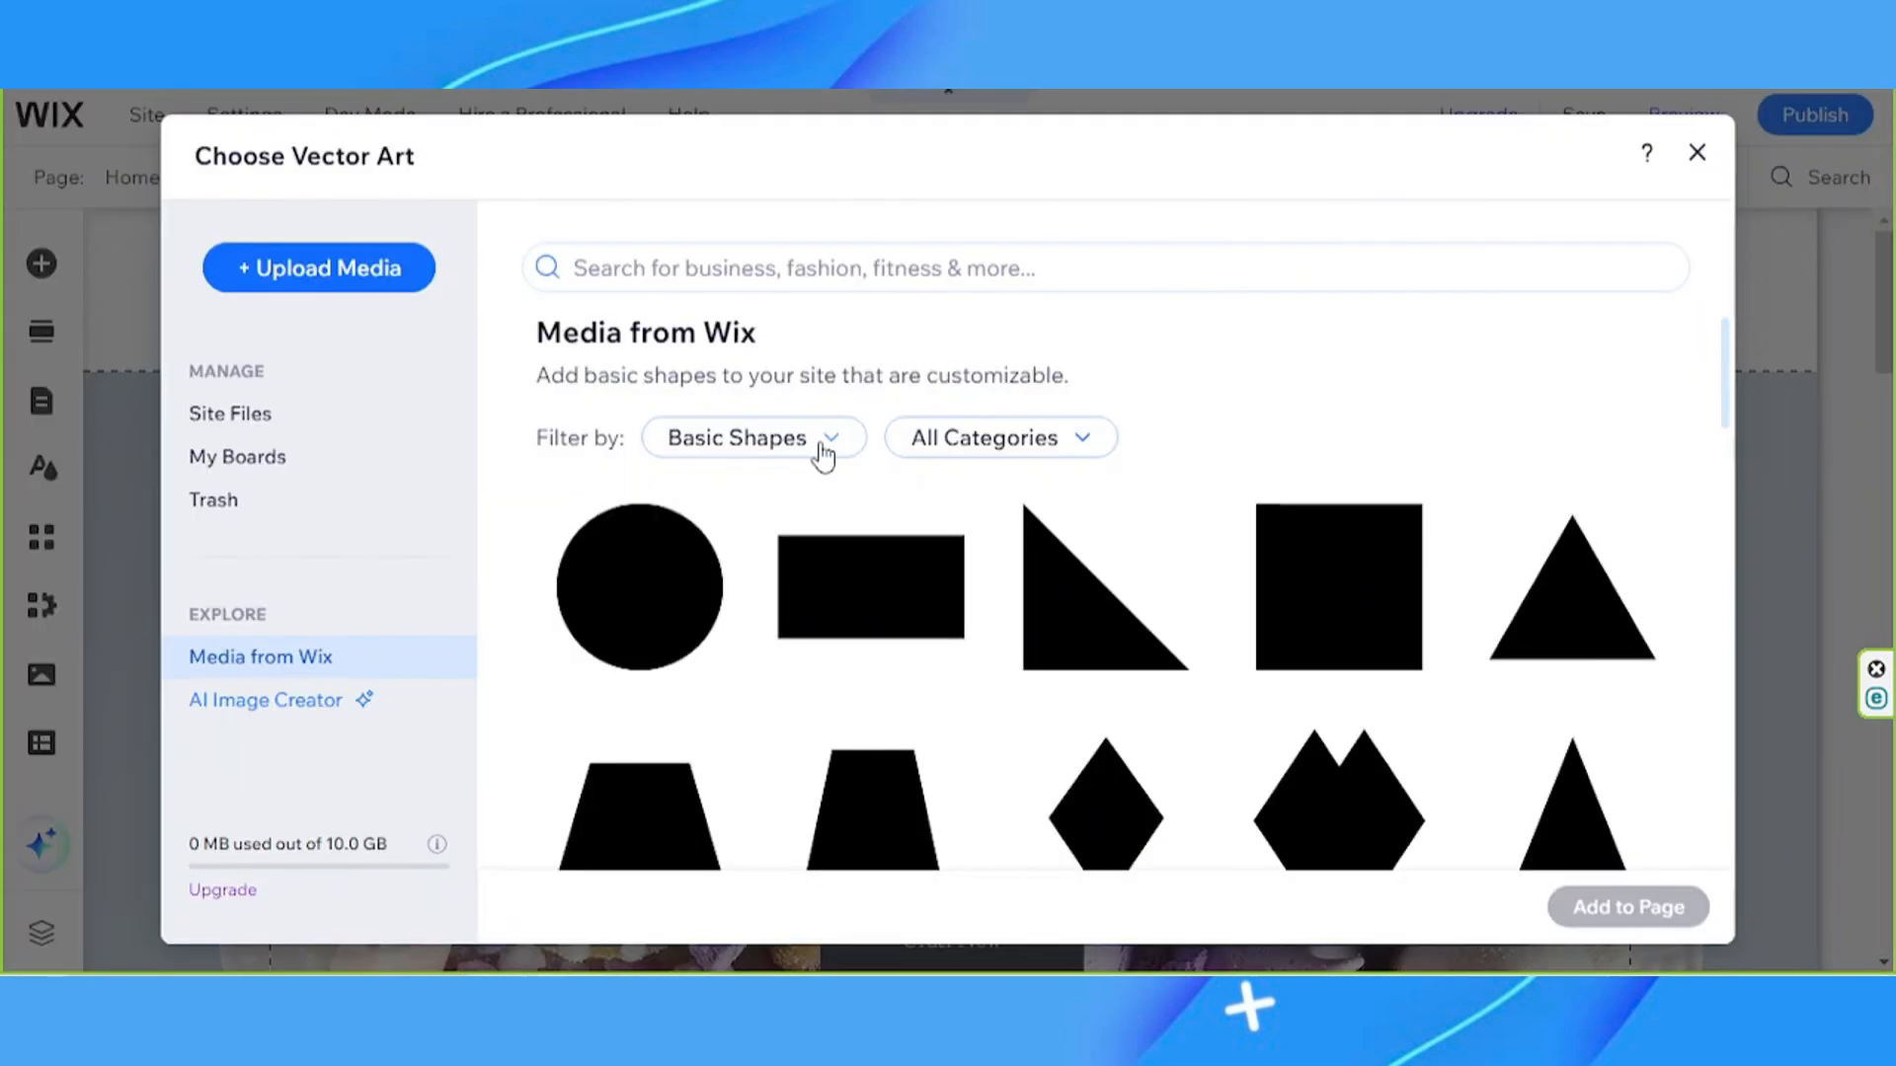
click(824, 454)
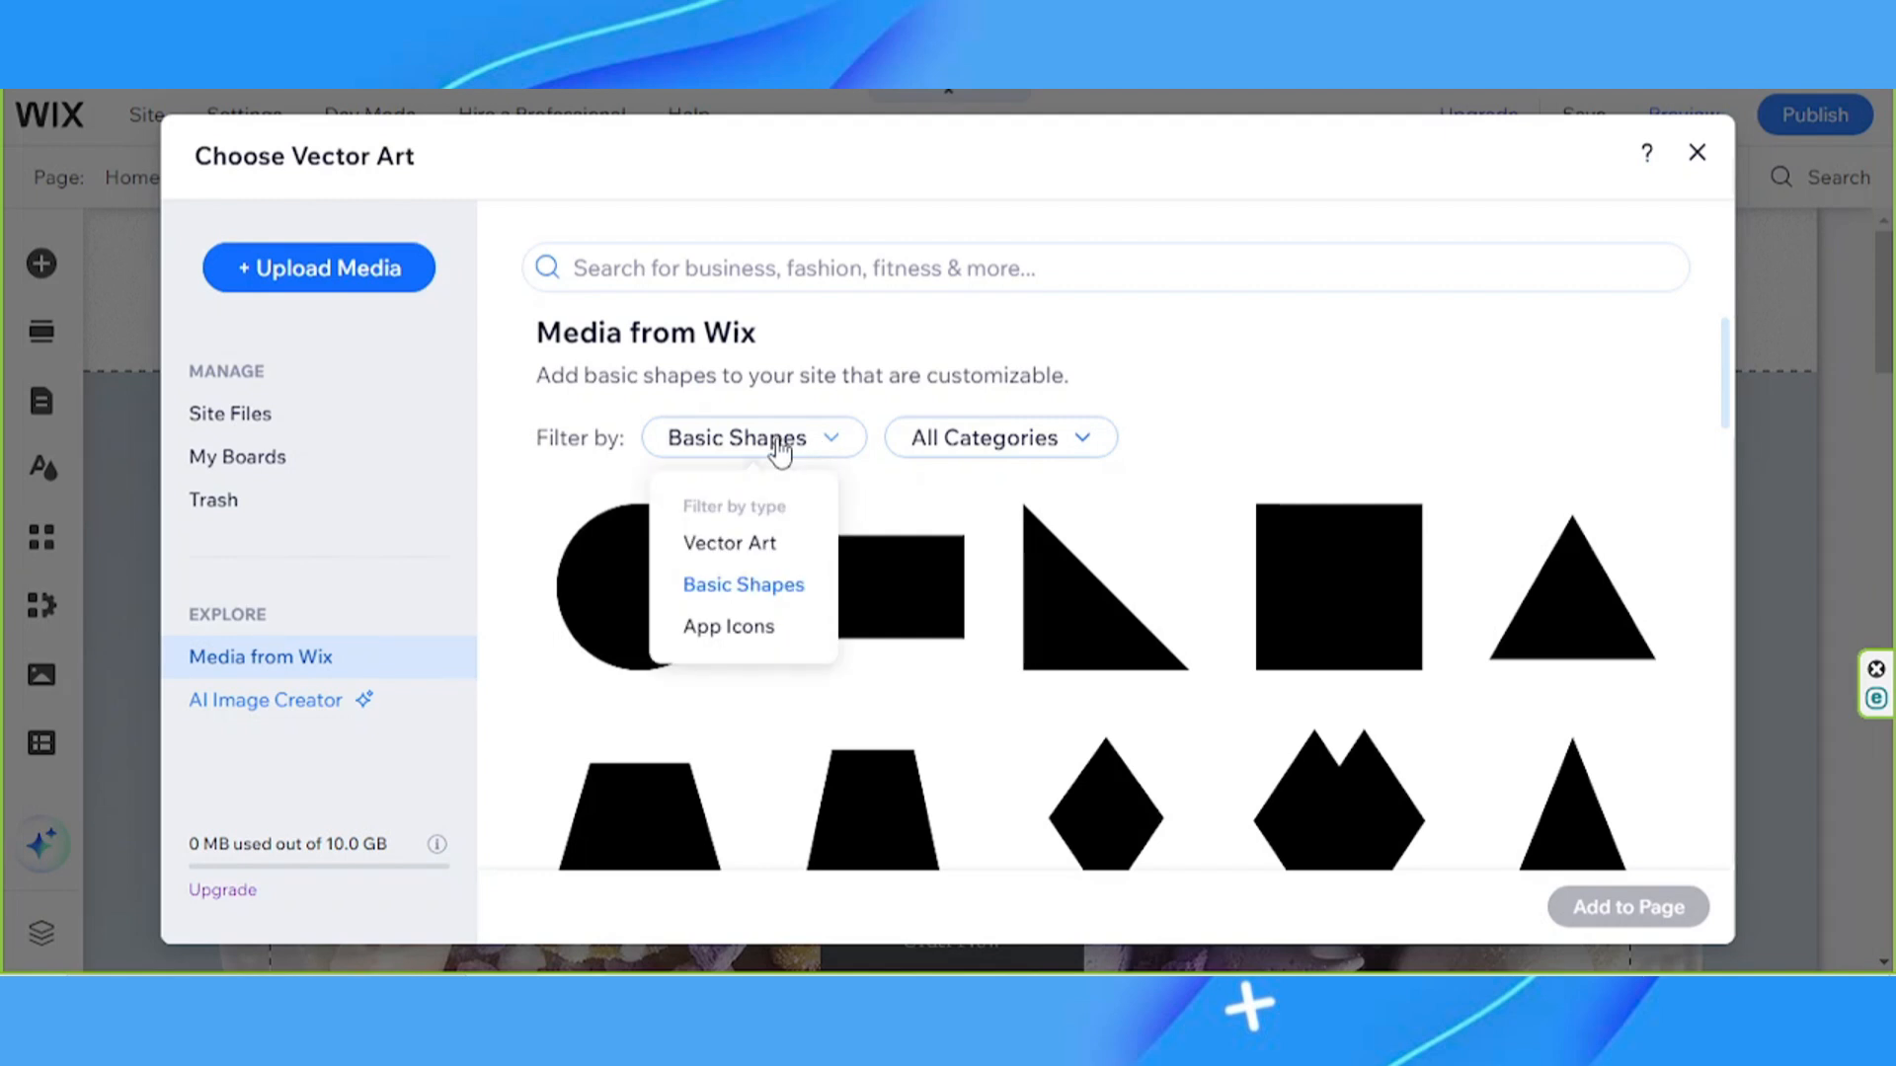
click(728, 548)
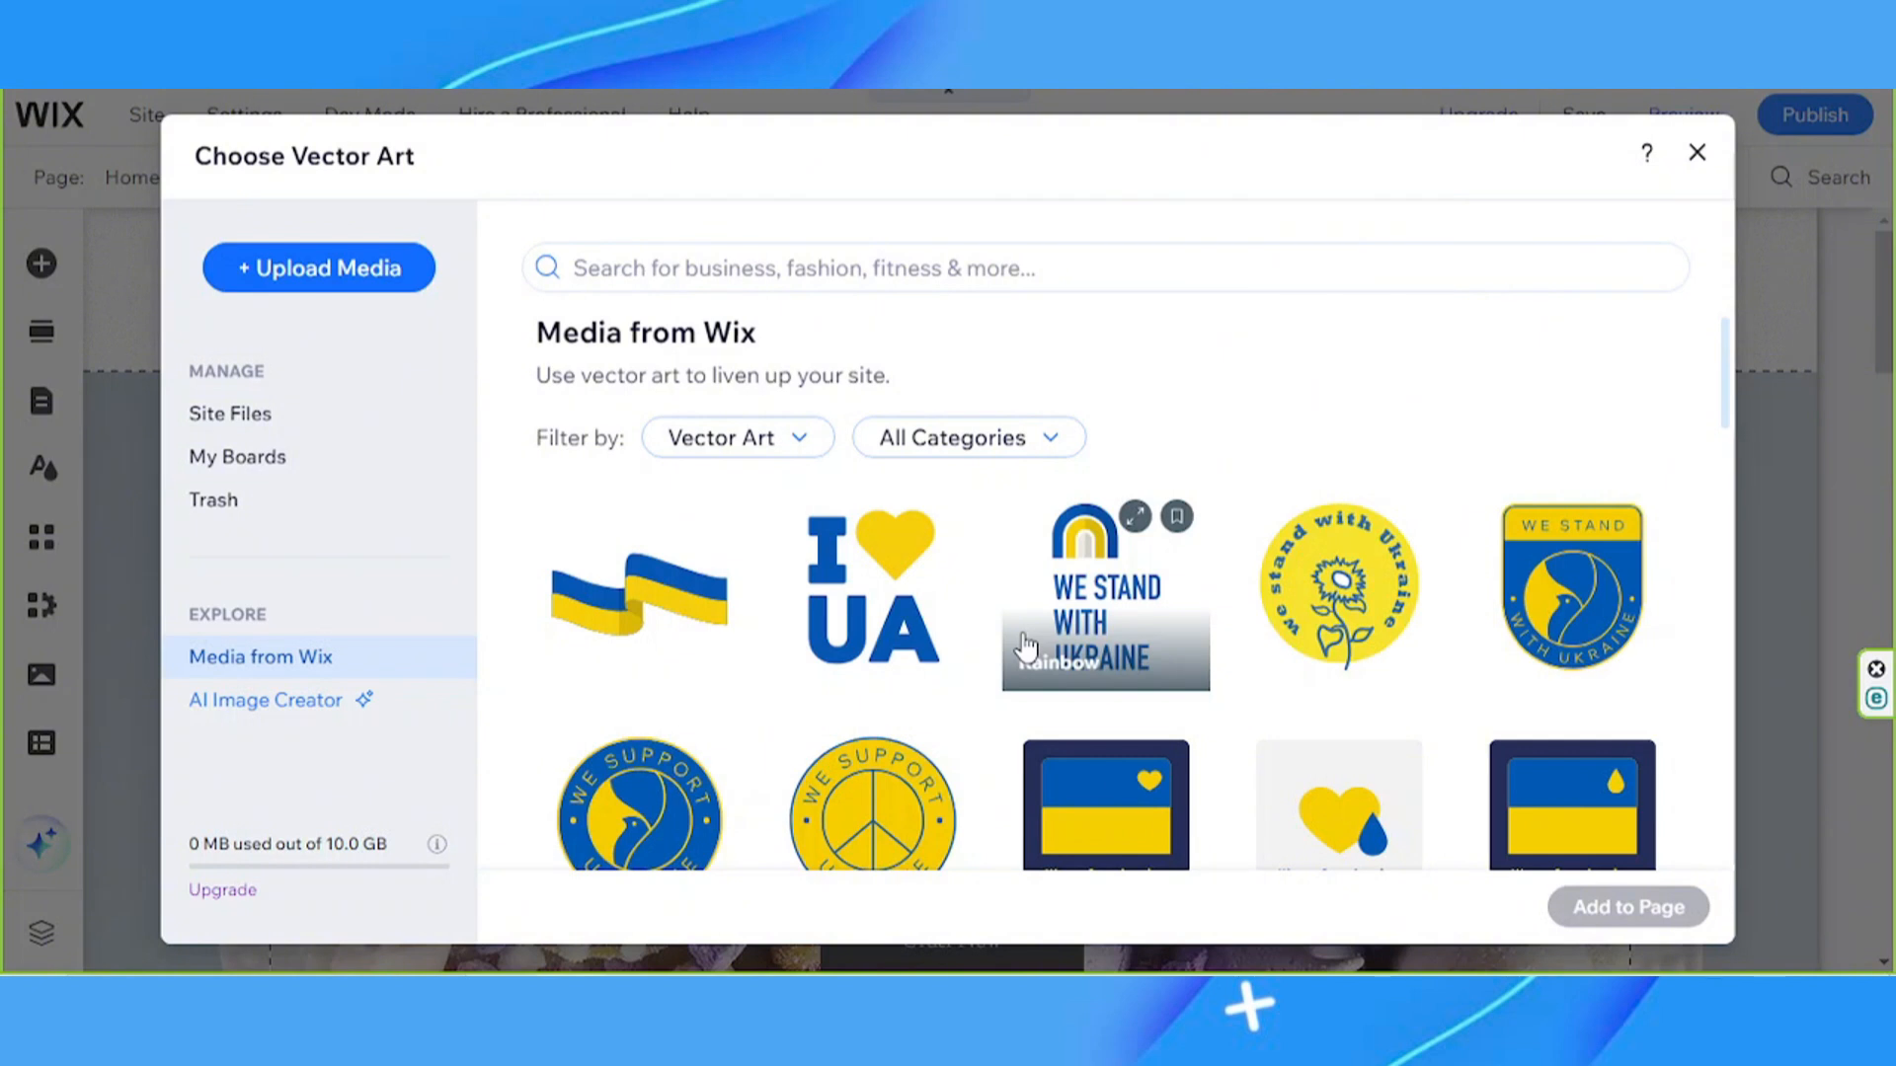
click(791, 270)
text(dessert)
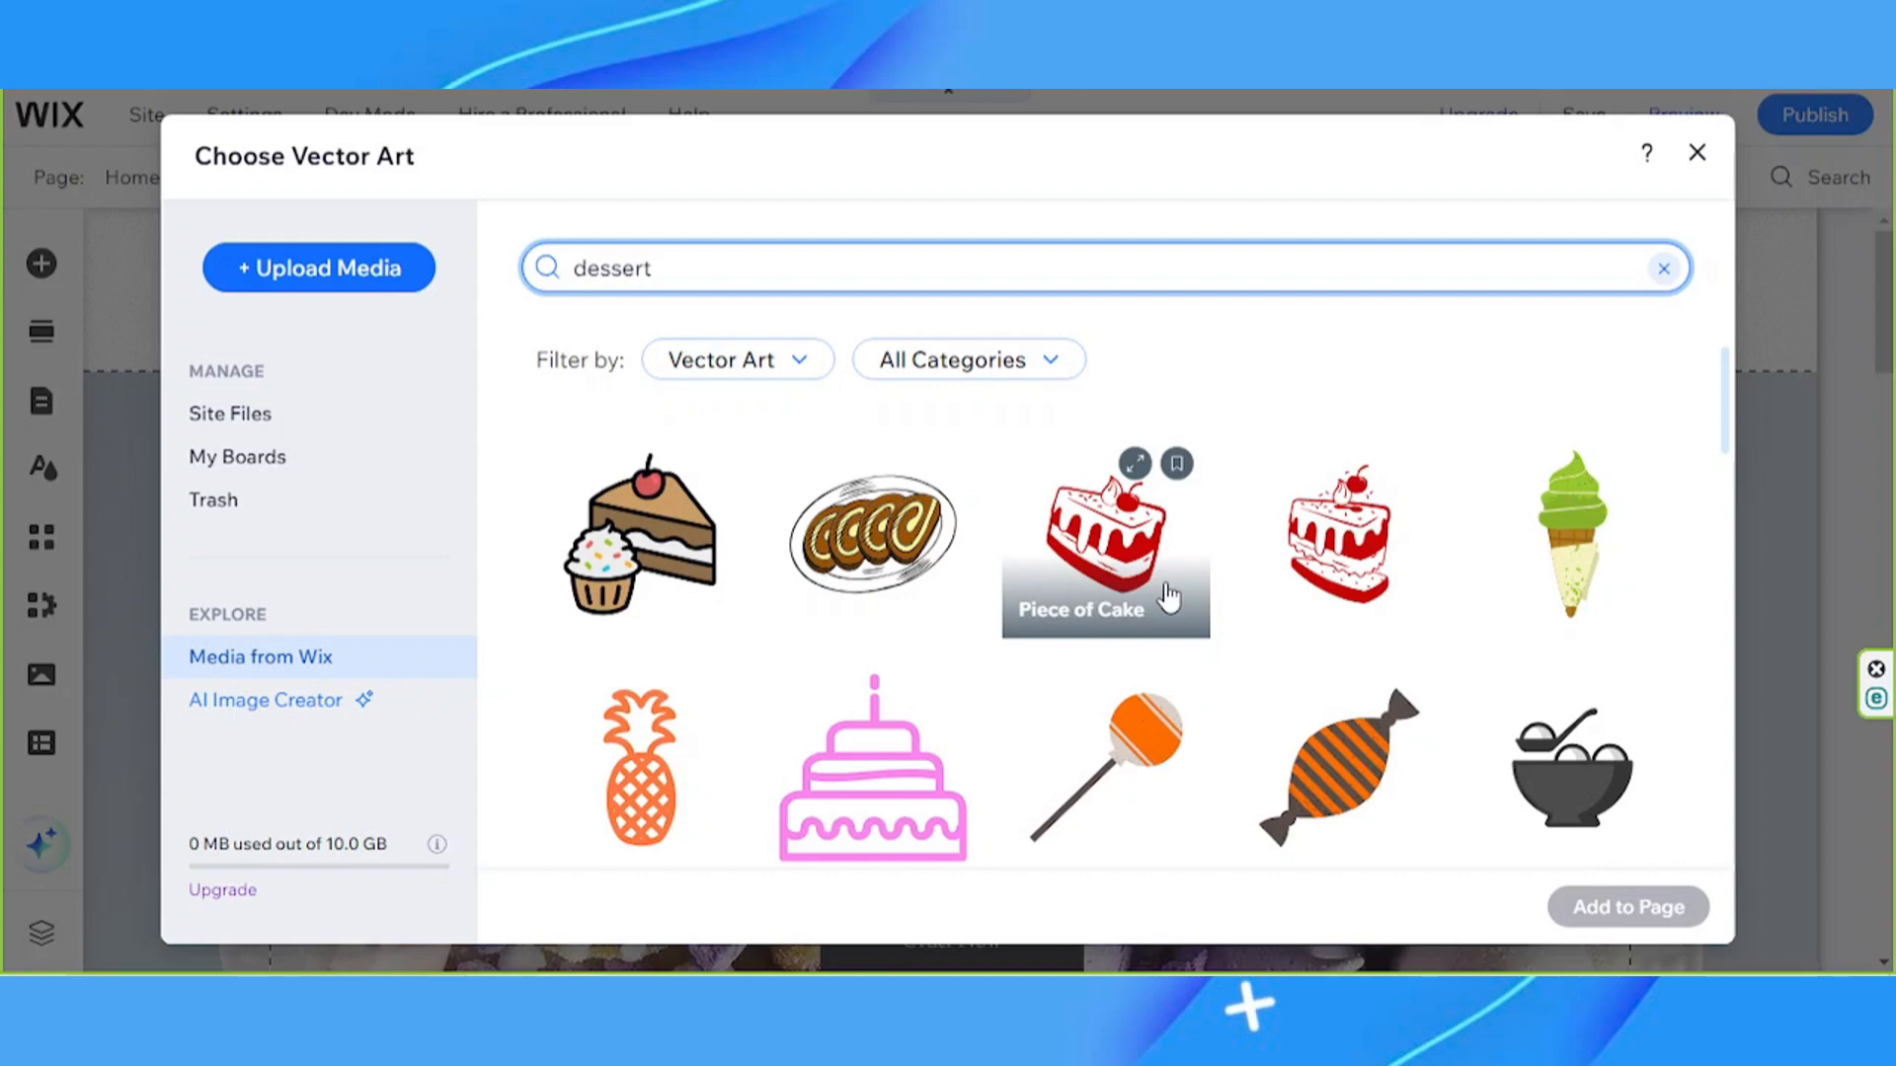
double_click(1168, 595)
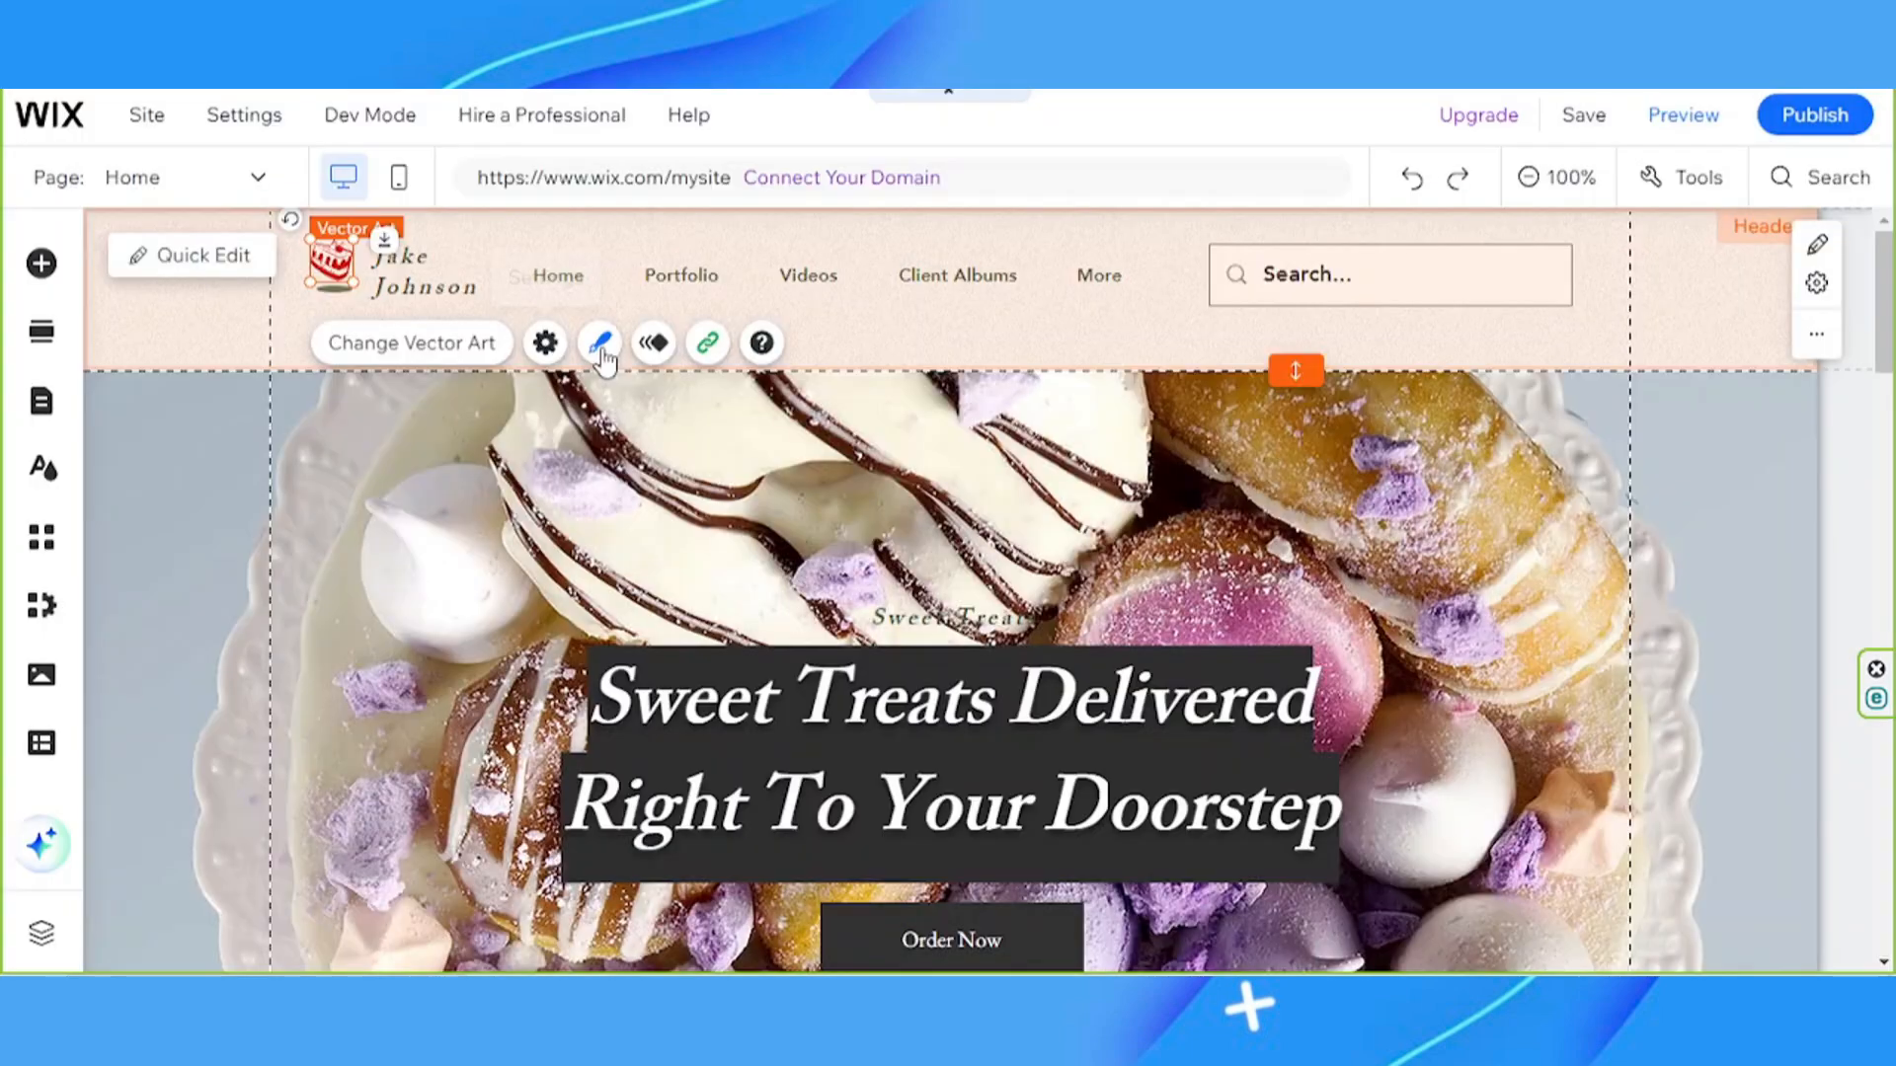
Change the cake icon's red fill to a dark color
click(600, 343)
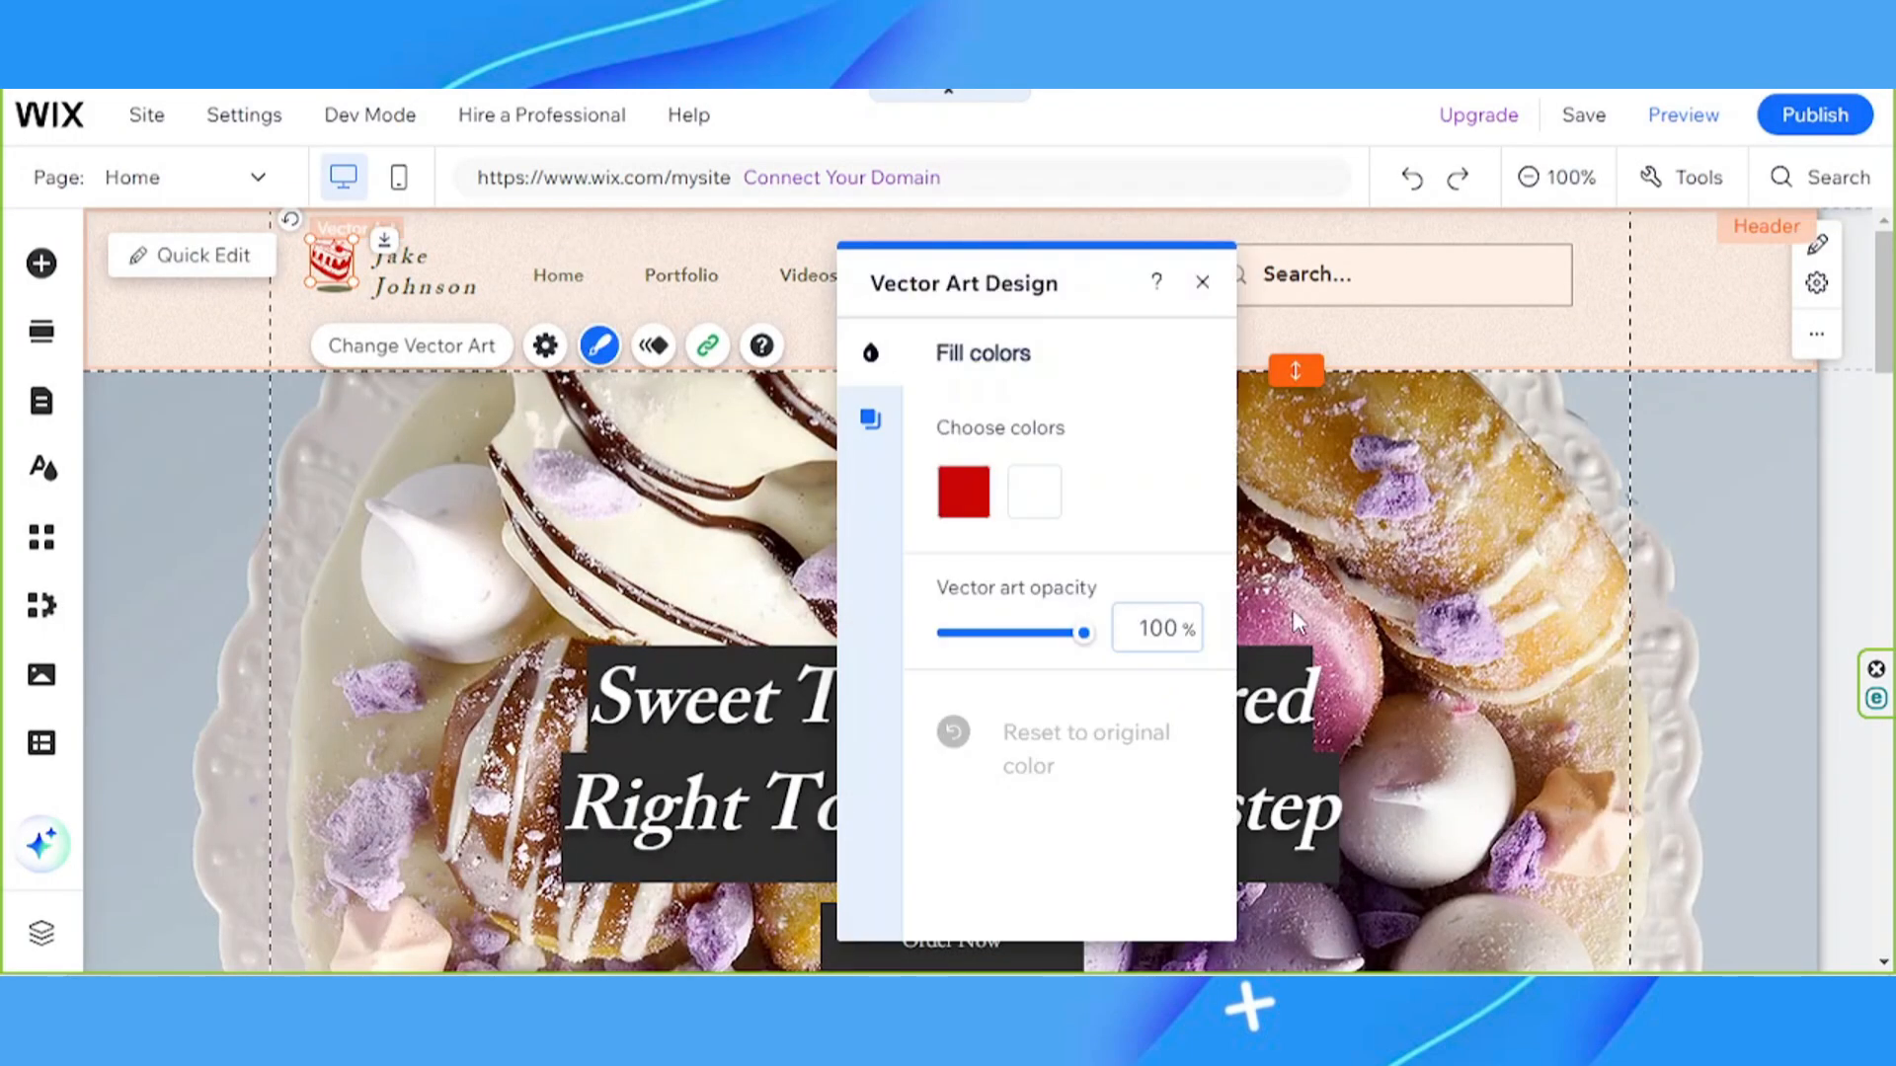
click(962, 491)
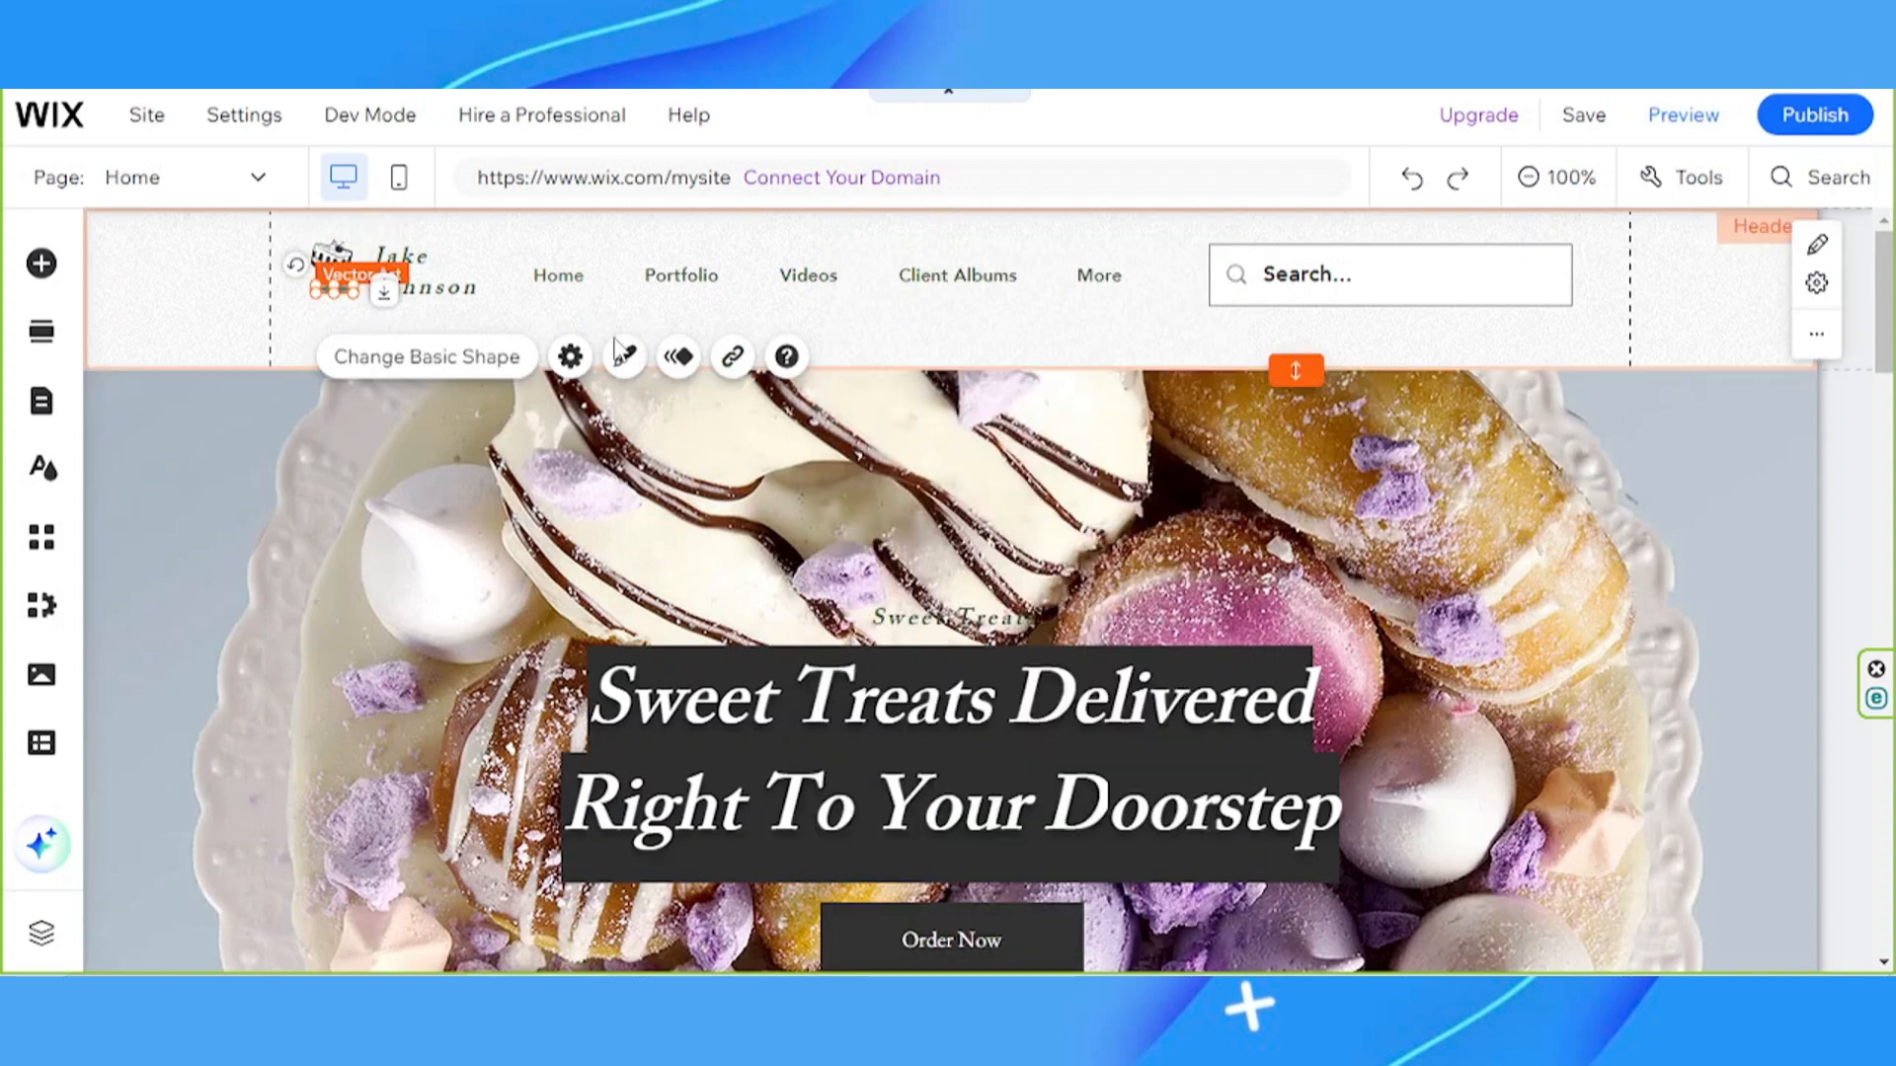
Replace the name text beside the header's cake icon with "Sweet Treats"
click(623, 356)
click(1187, 461)
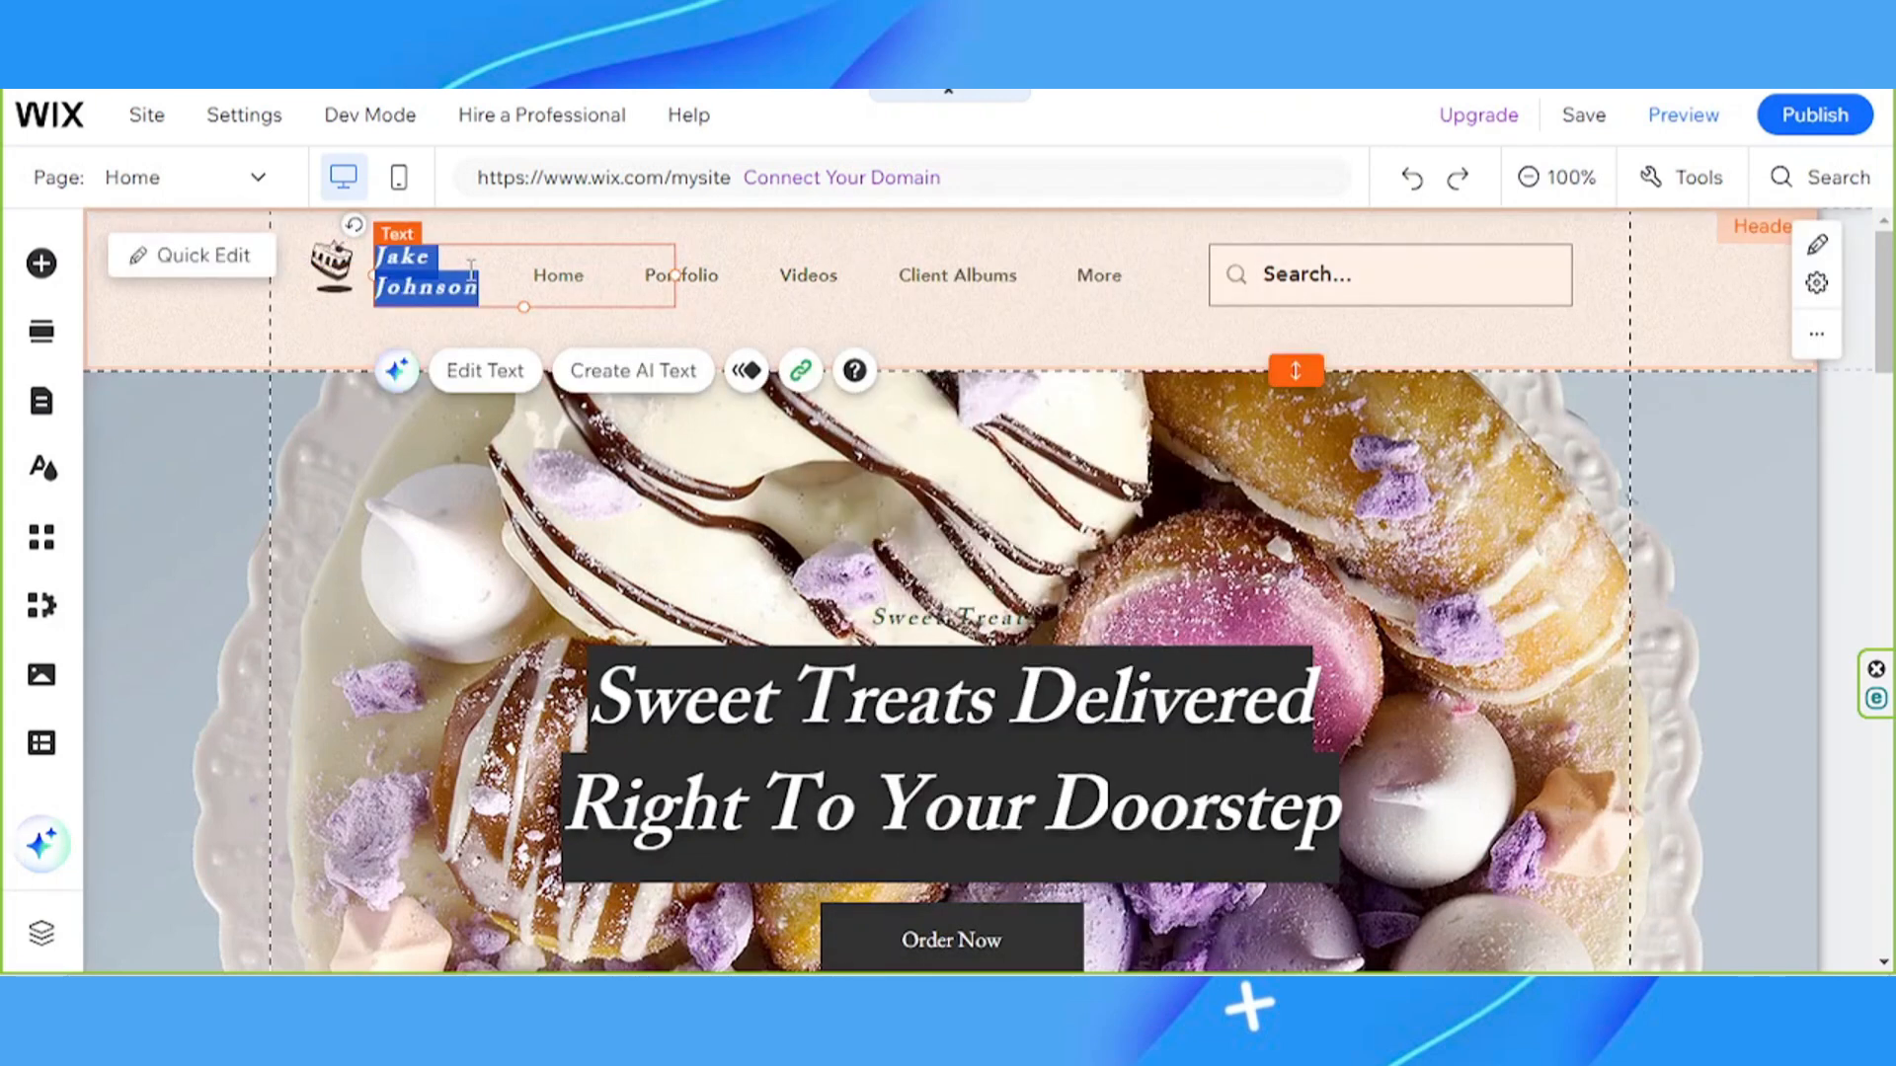
double_click(471, 269)
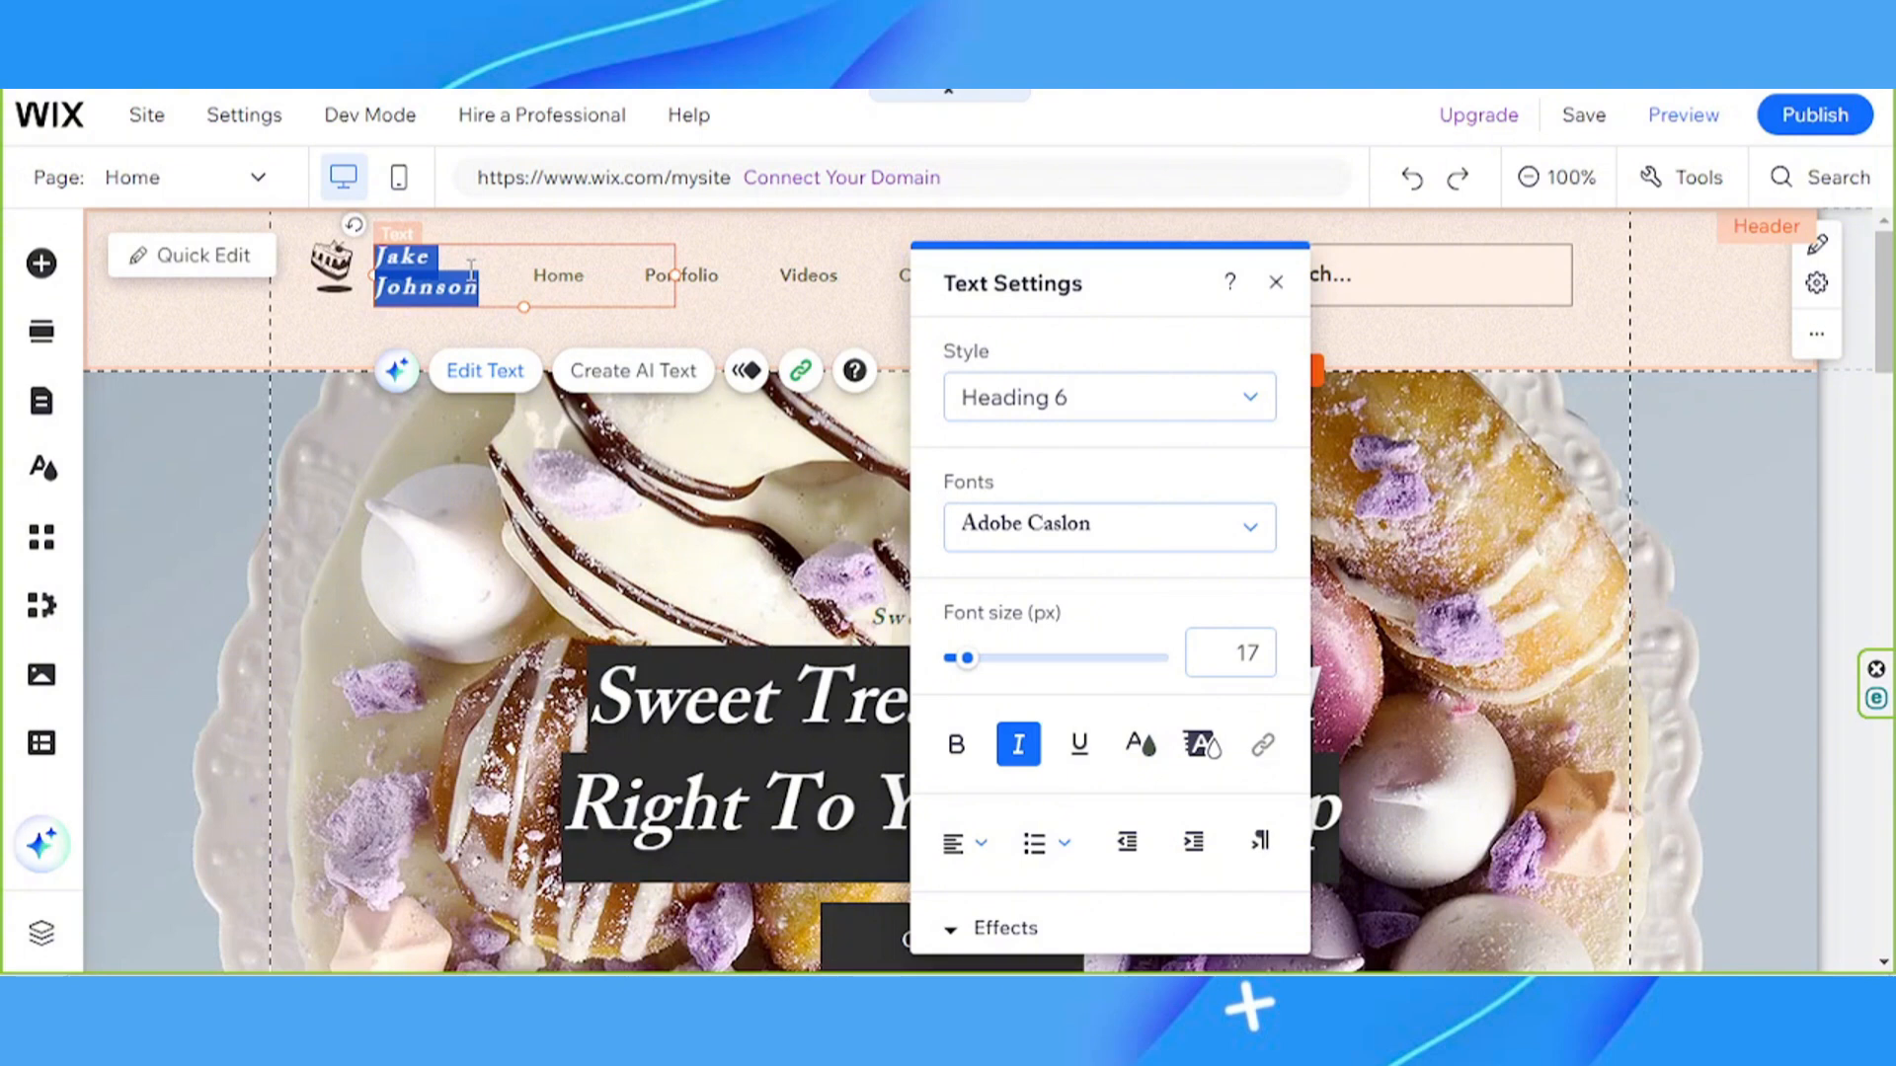
key(BackSpace)
text(Sweet Treats)
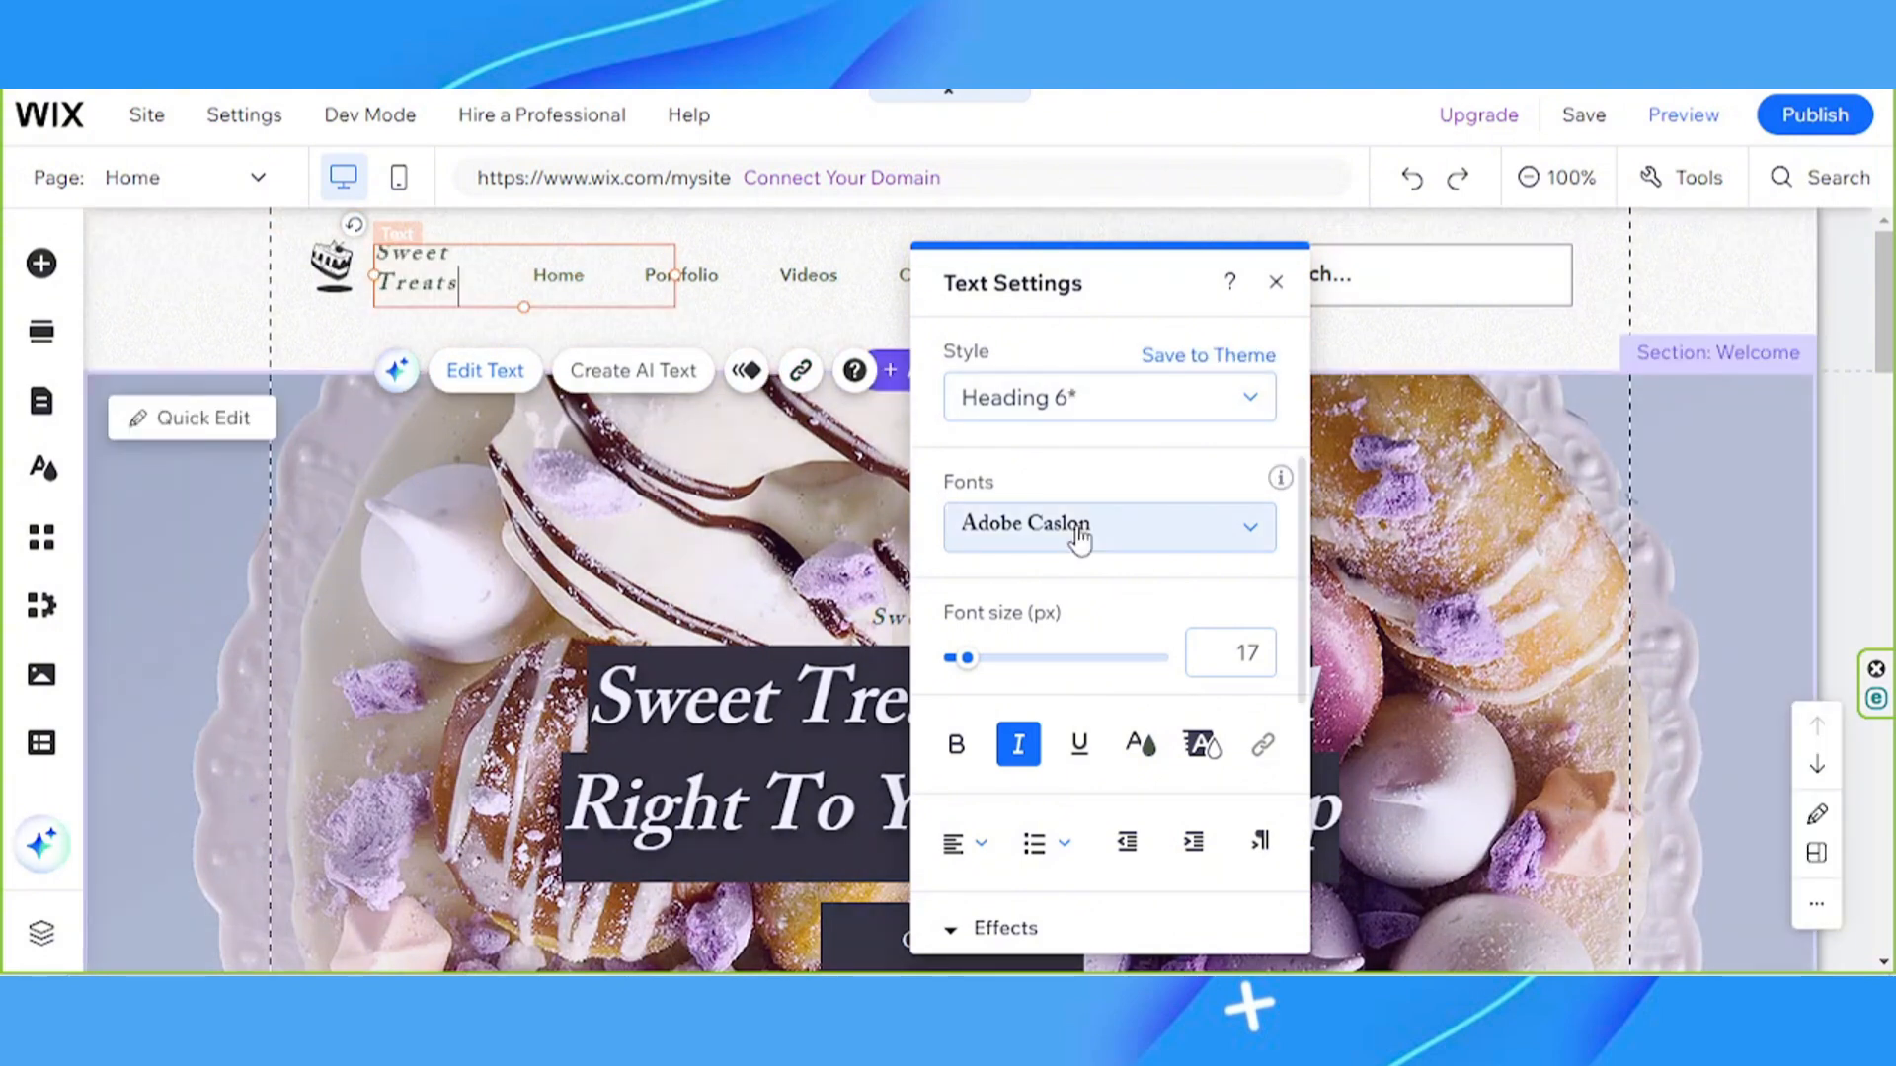
Set the header's "Sweet Treats" text in a cursive script font and move it slightly up beside the cake icon
click(1080, 536)
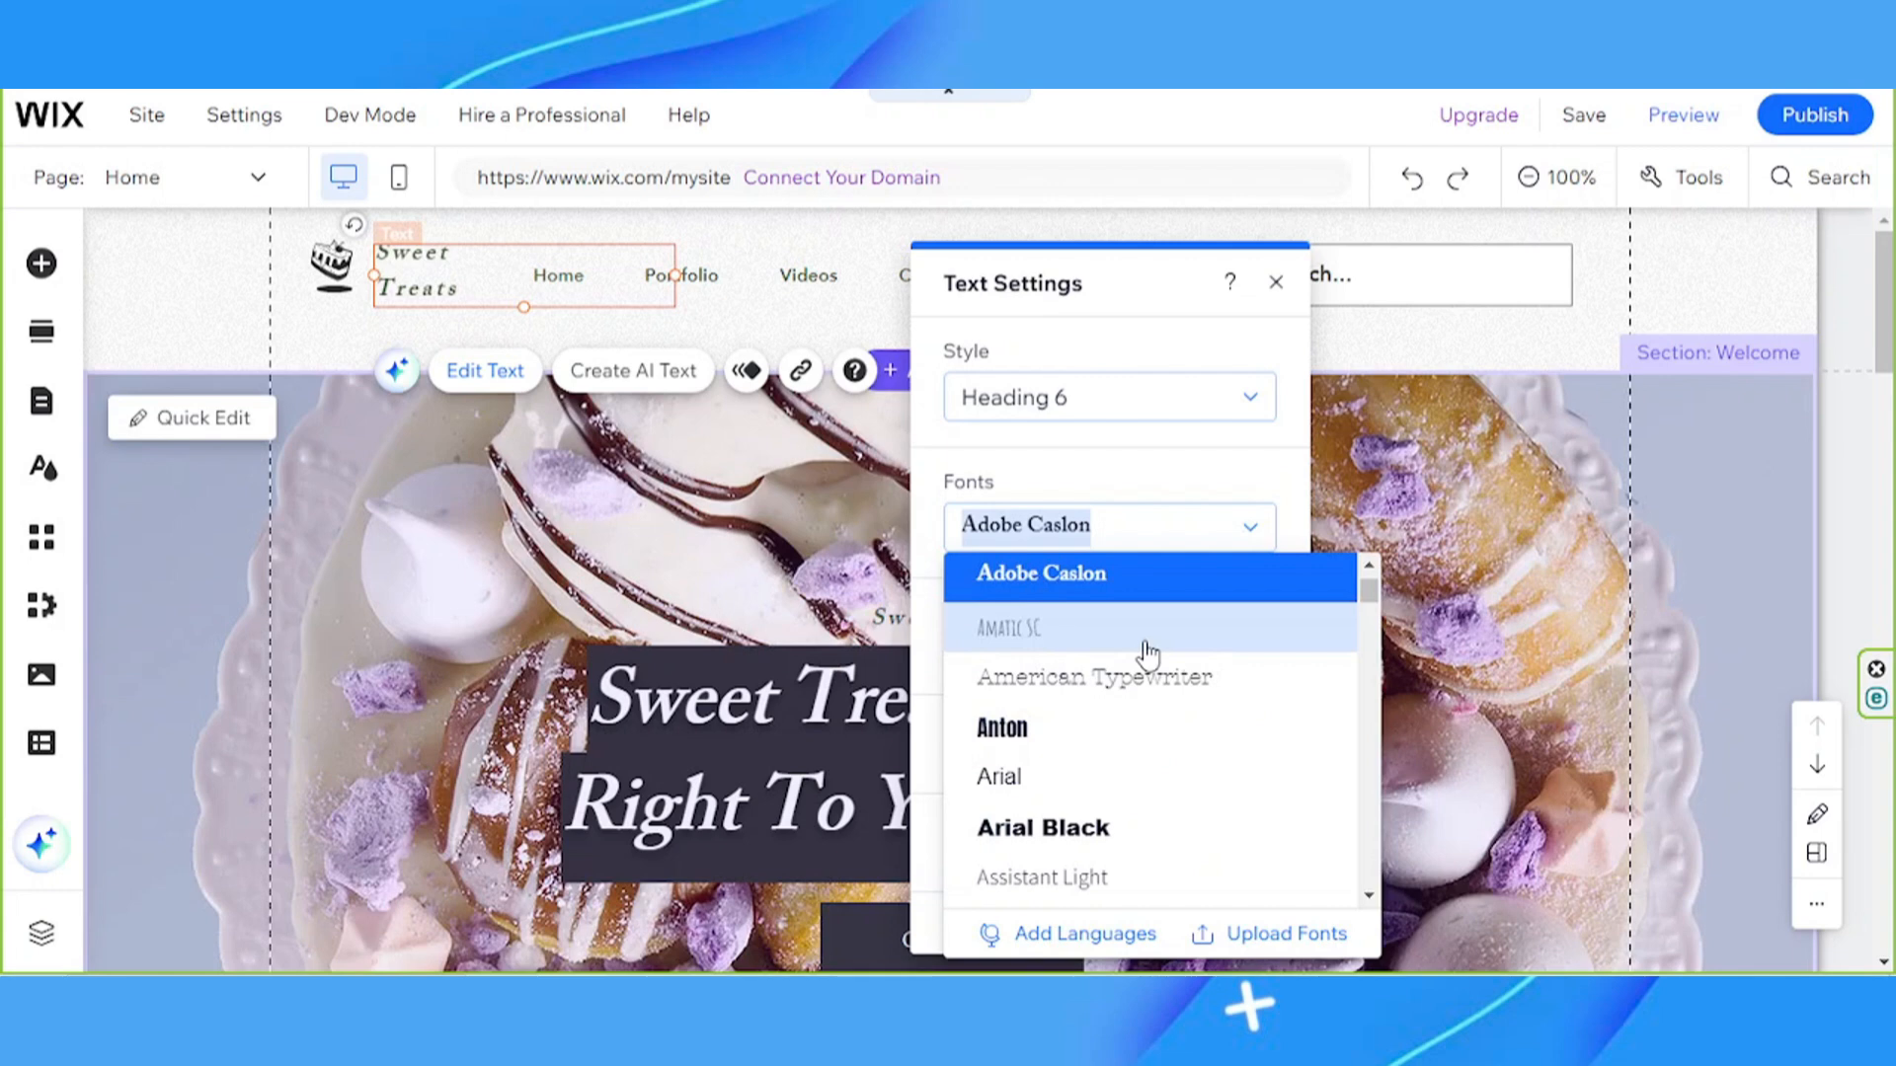
scroll(1146, 651, down, 3)
scroll(1136, 814, down, 3)
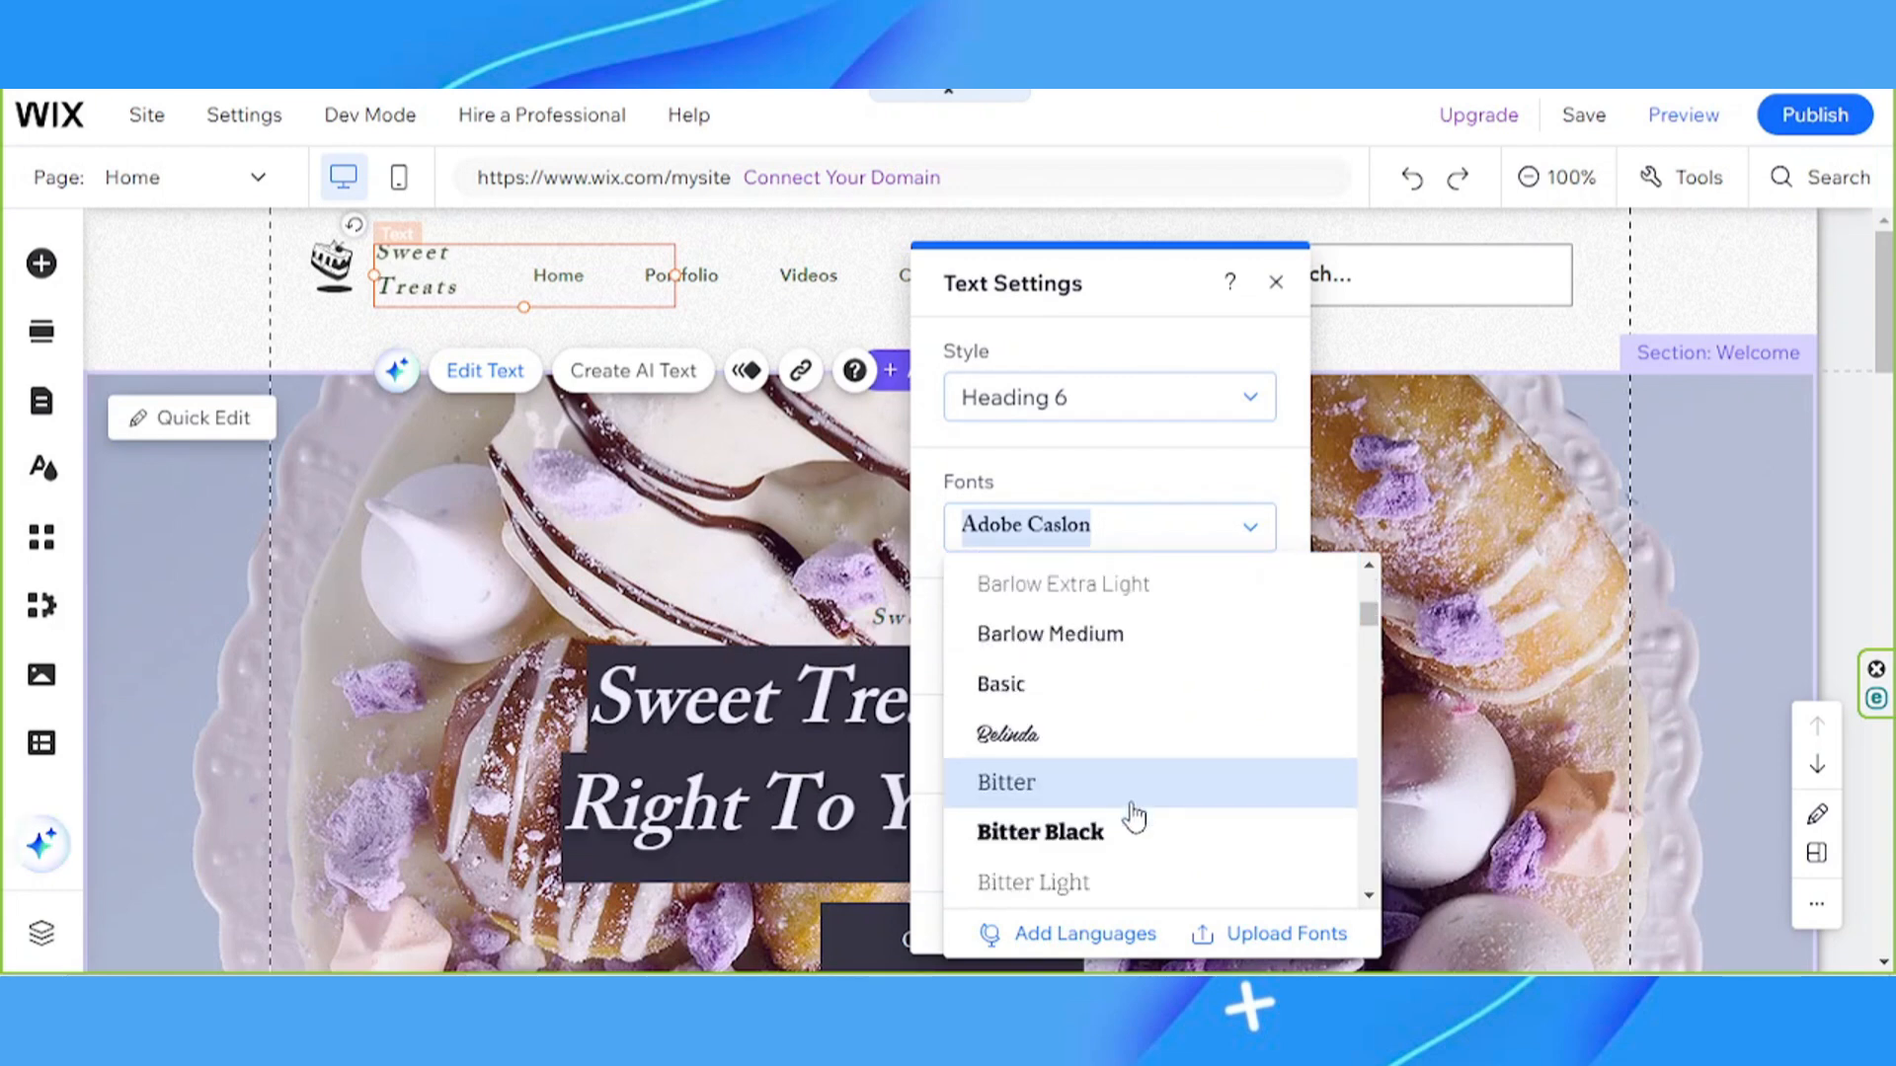
scroll(1136, 816, down, 15)
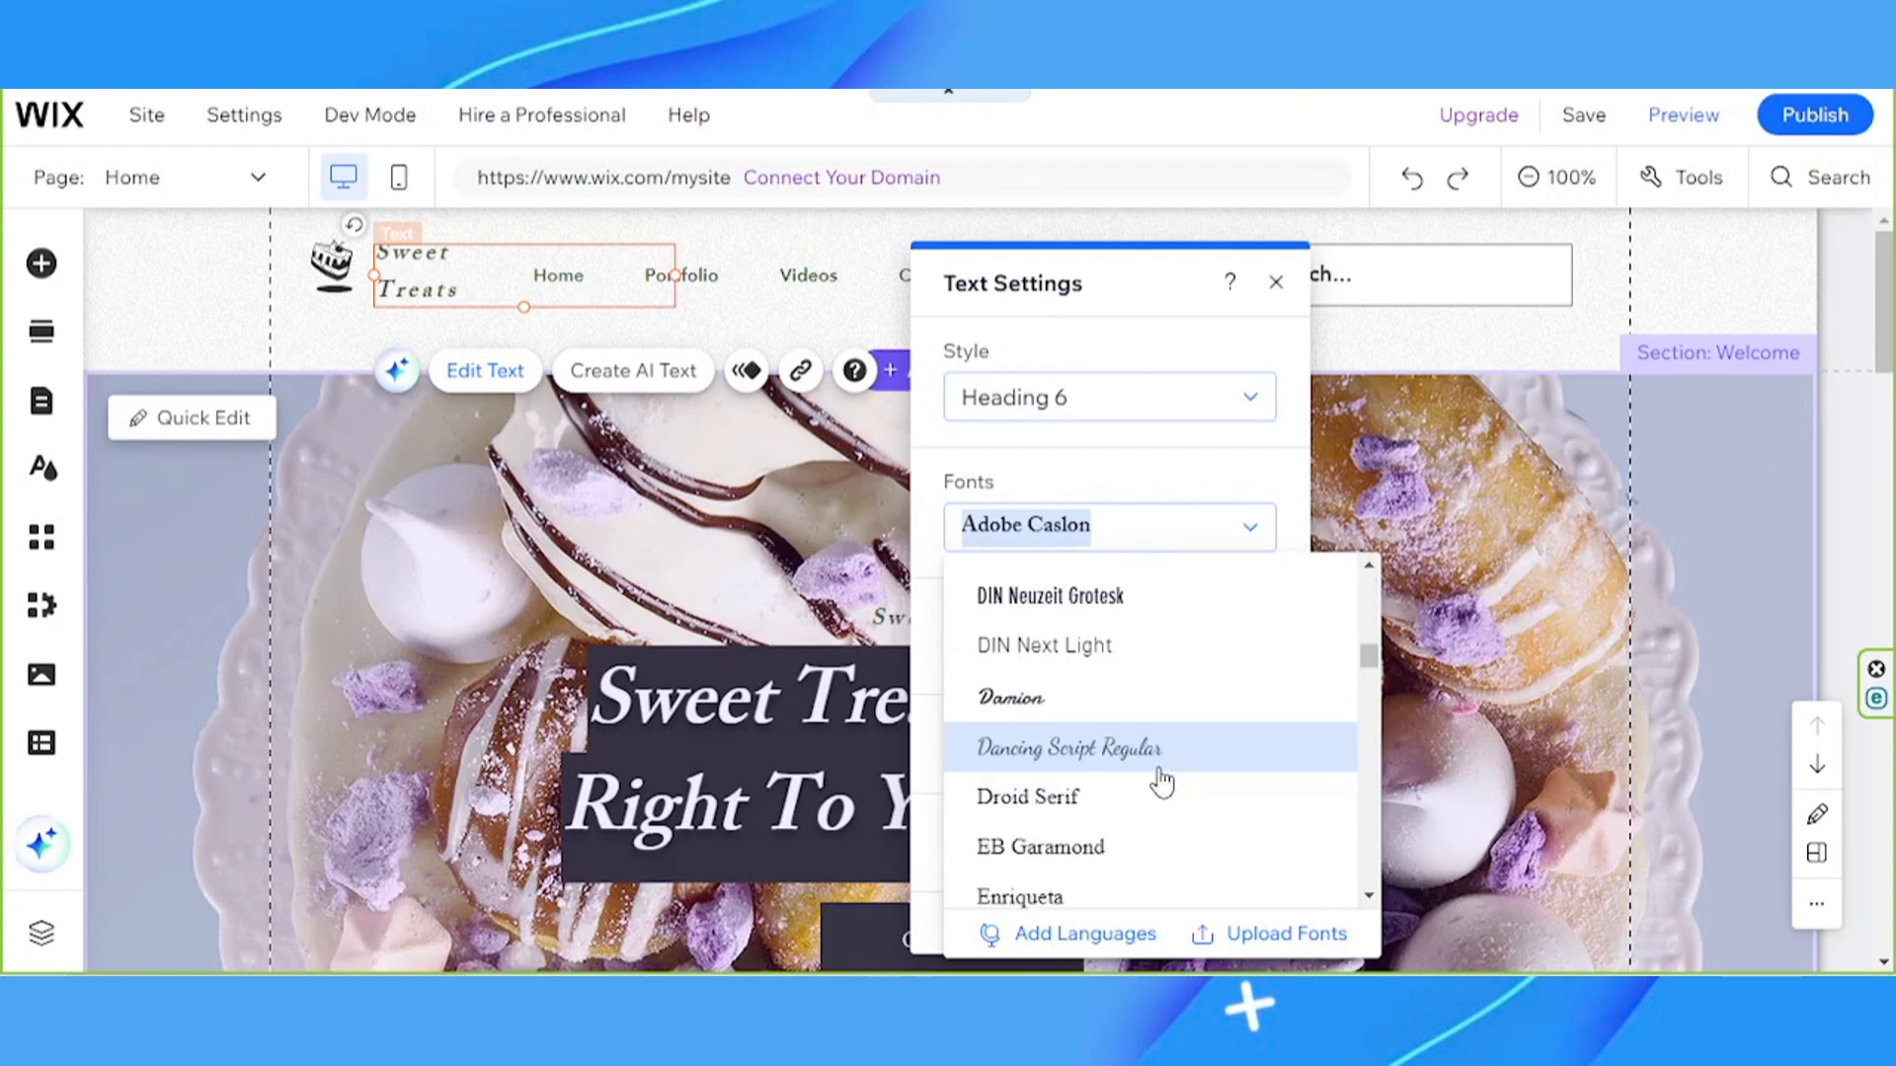
scroll(1175, 691, down, 5)
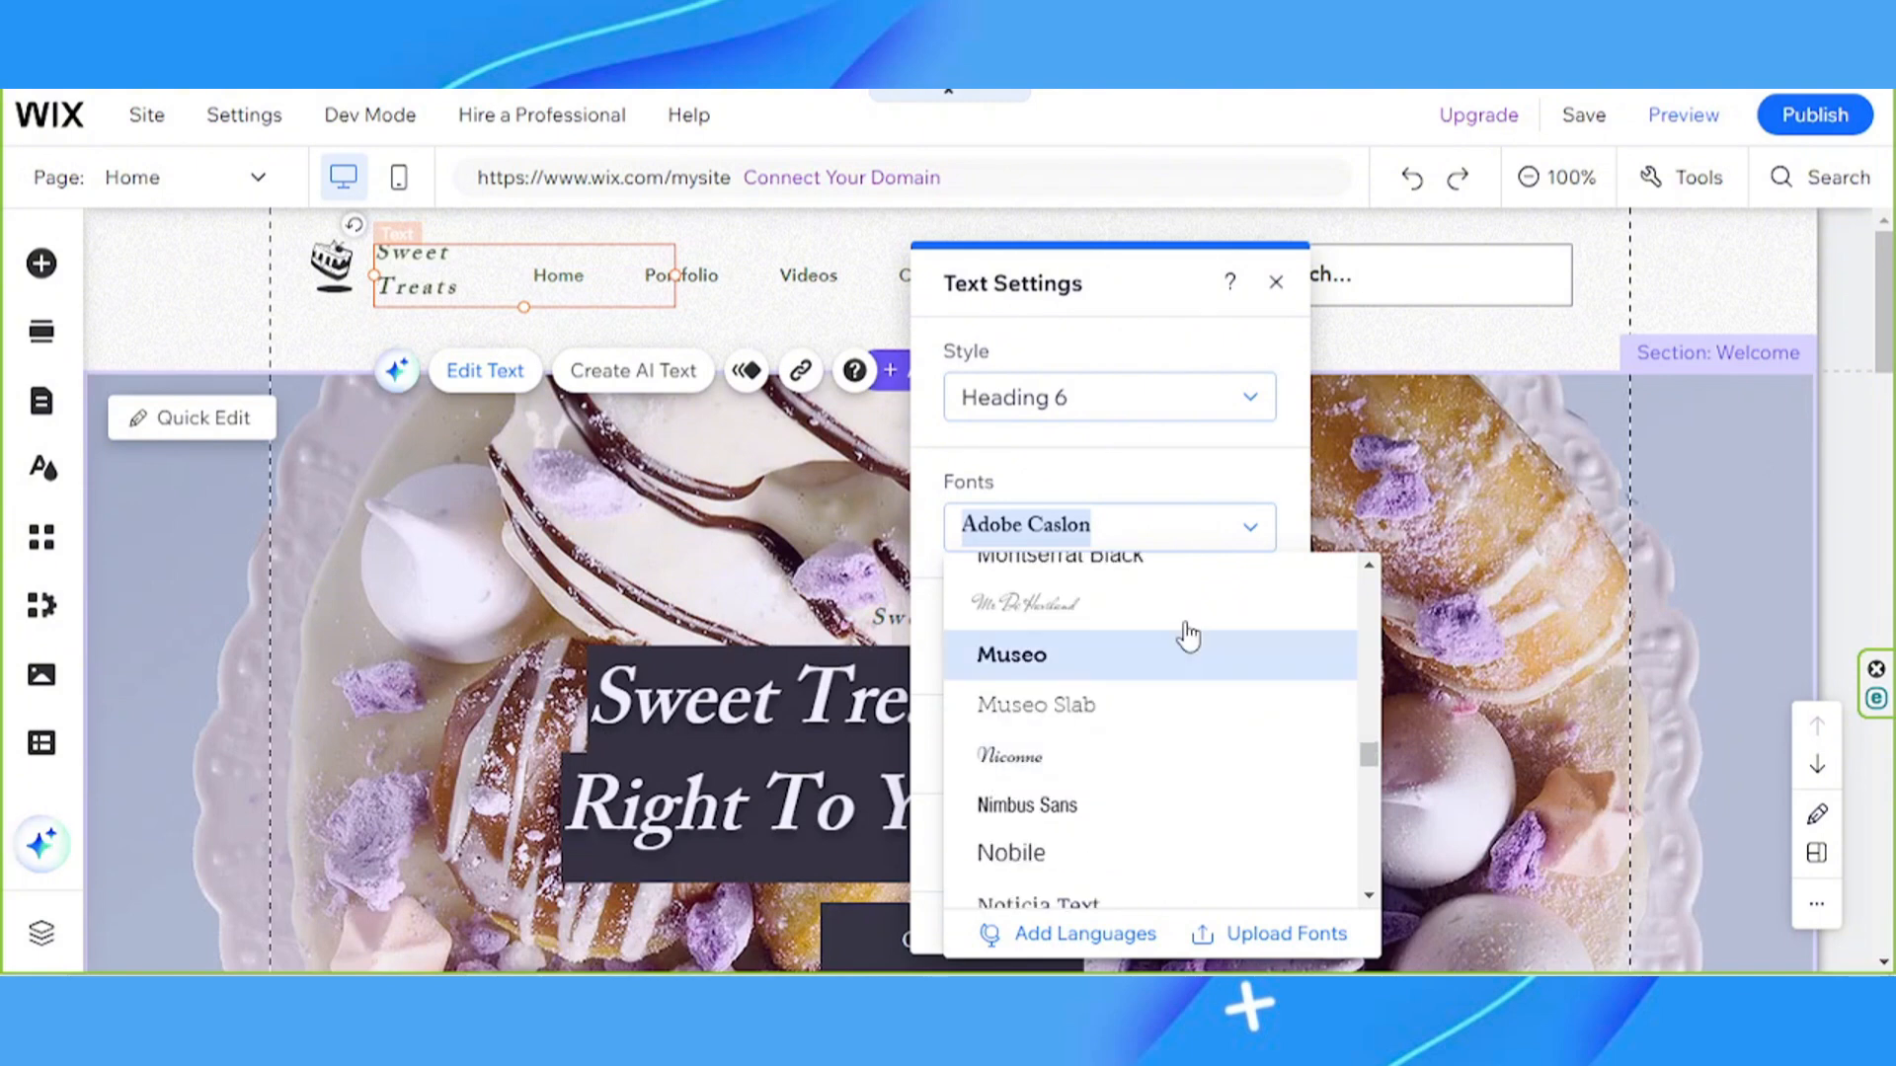
click(1188, 624)
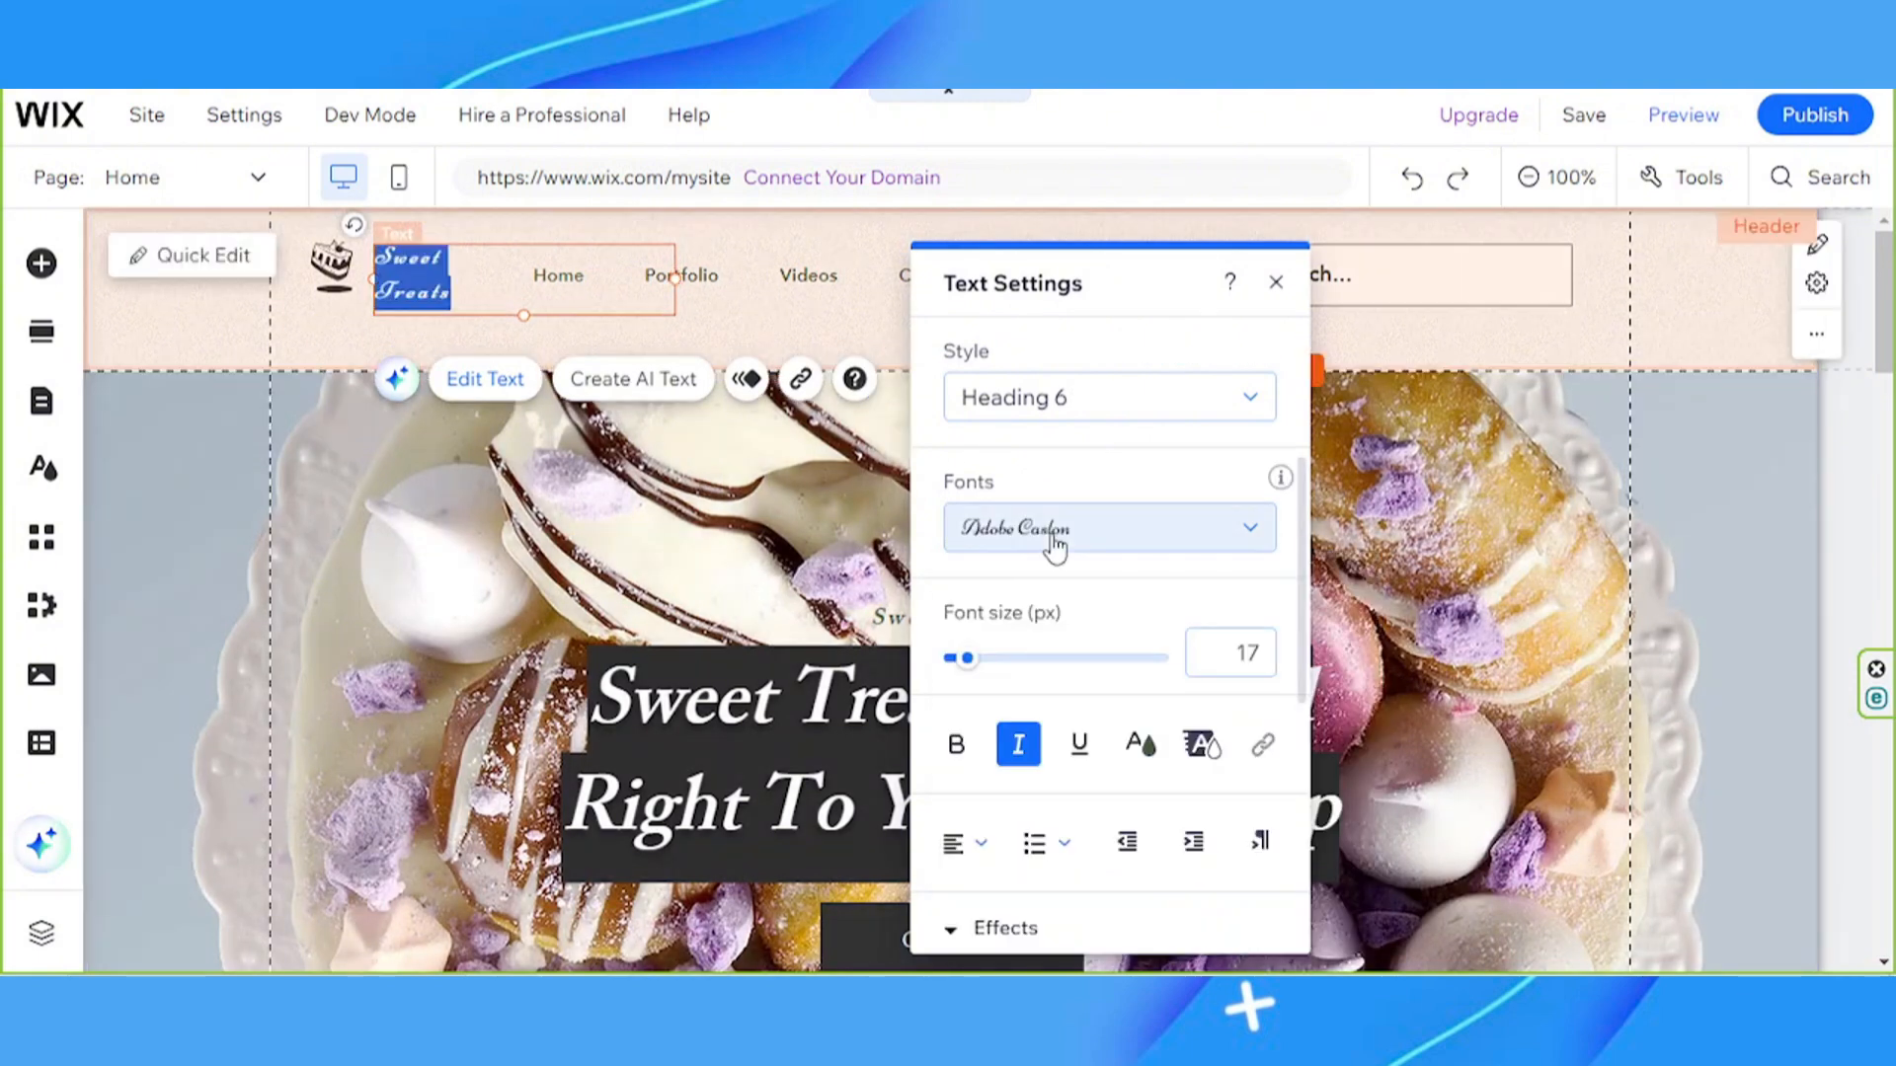
double_click(426, 293)
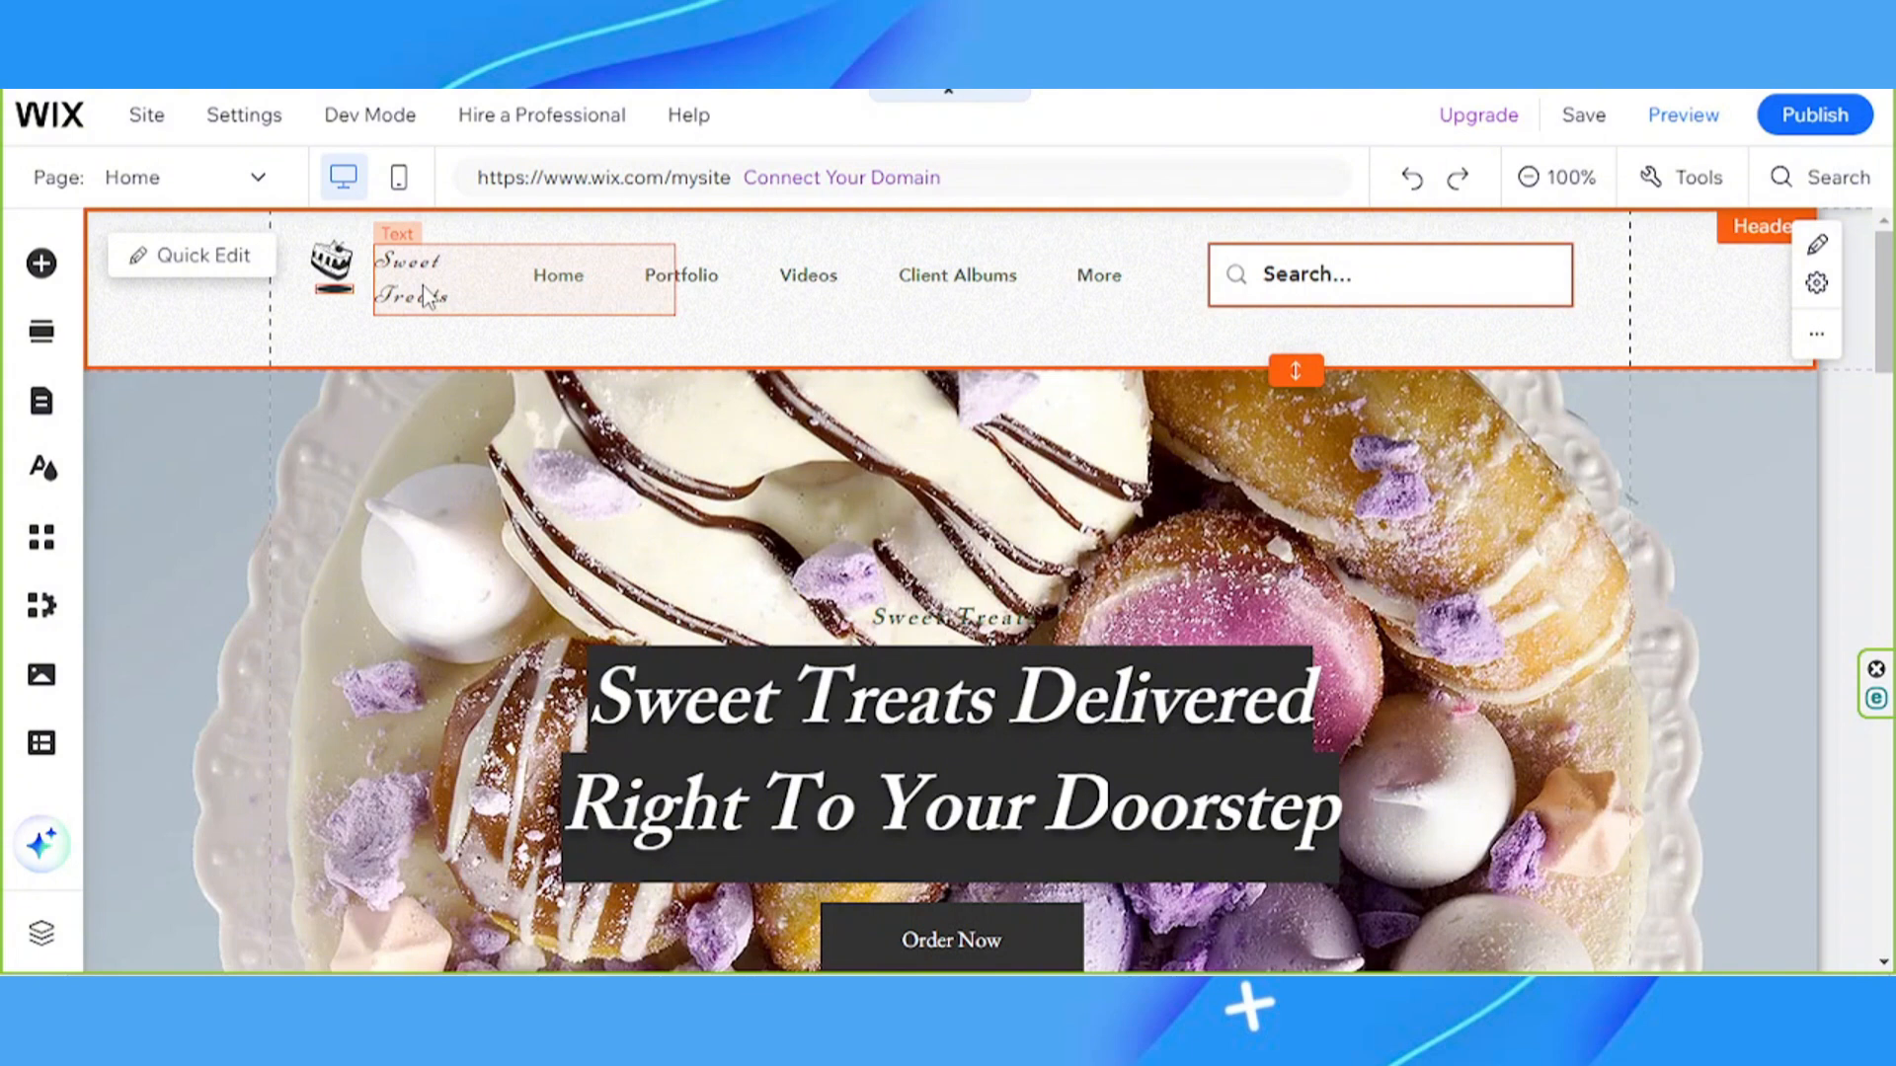
drag(425, 296, 421, 277)
click(1165, 569)
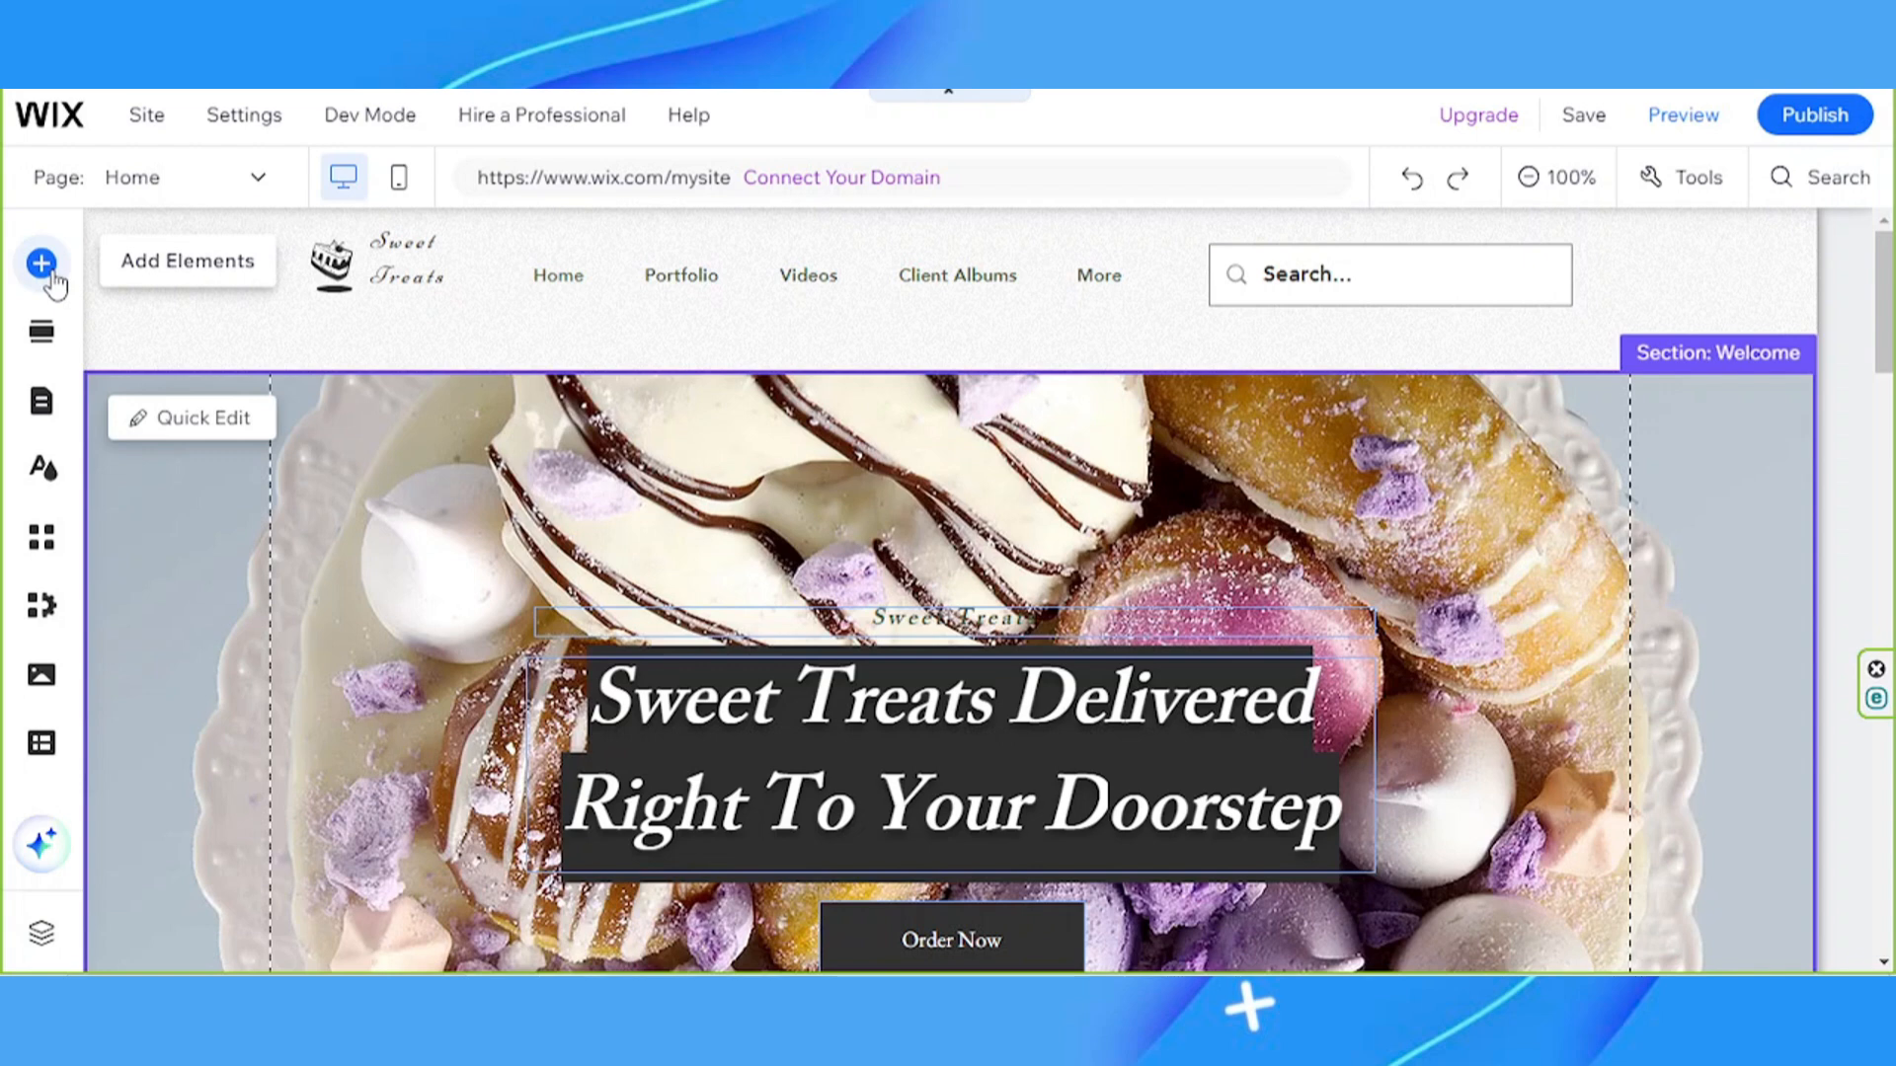
Examine the elements that can be added to the page, including text masks, images, community features and themed buttons
click(111, 274)
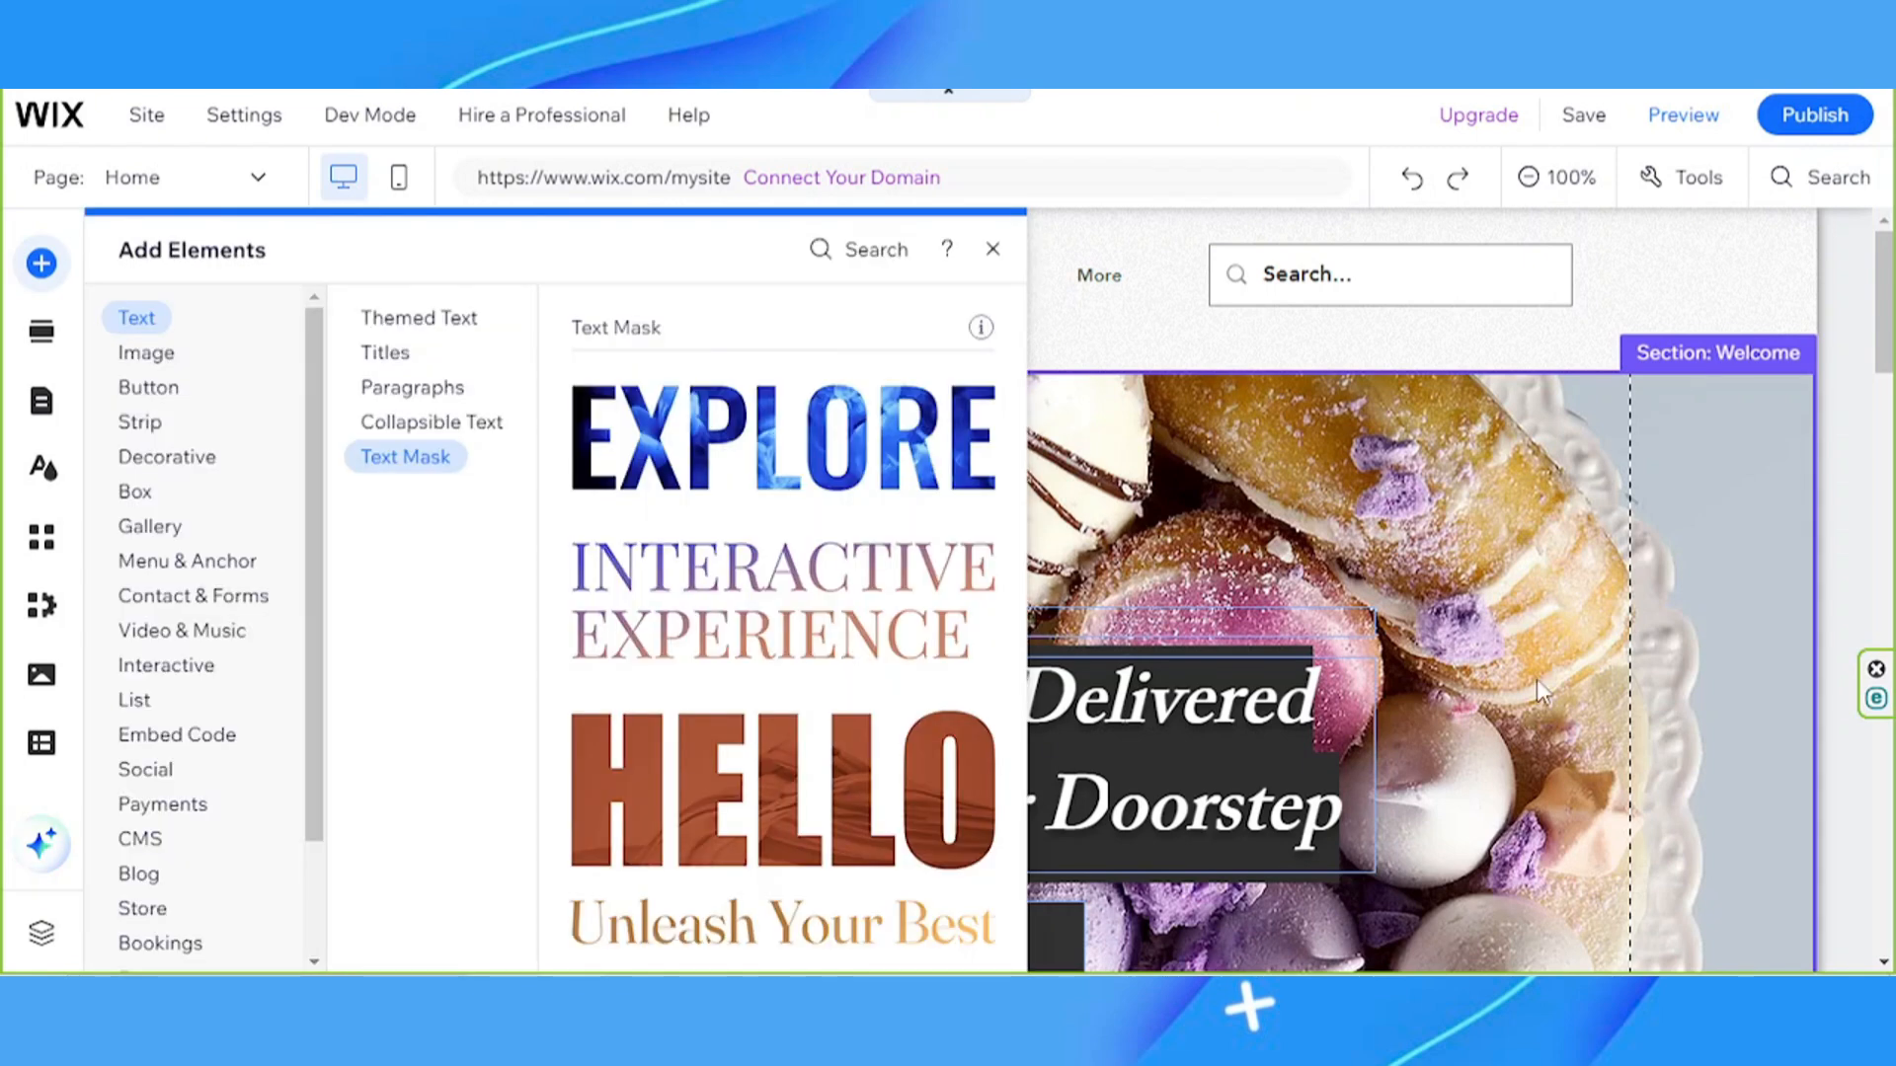
click(146, 353)
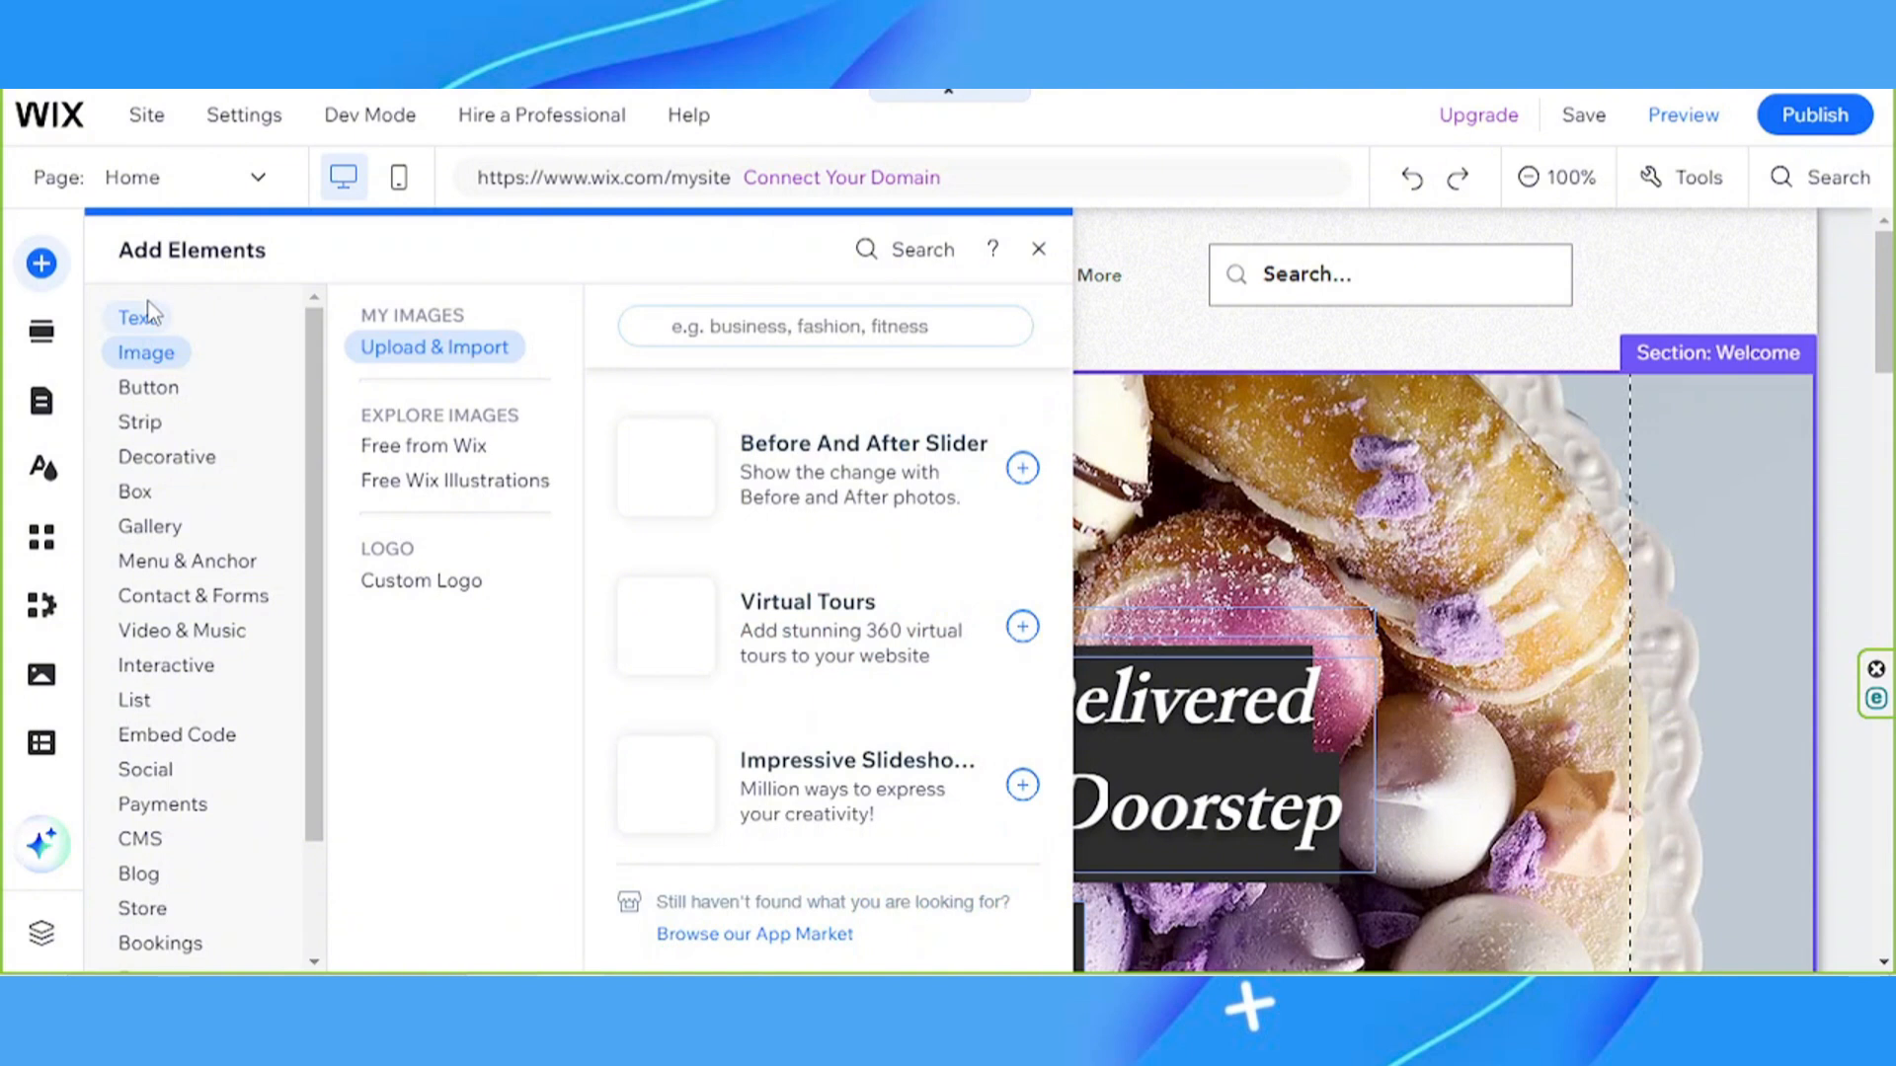
click(148, 320)
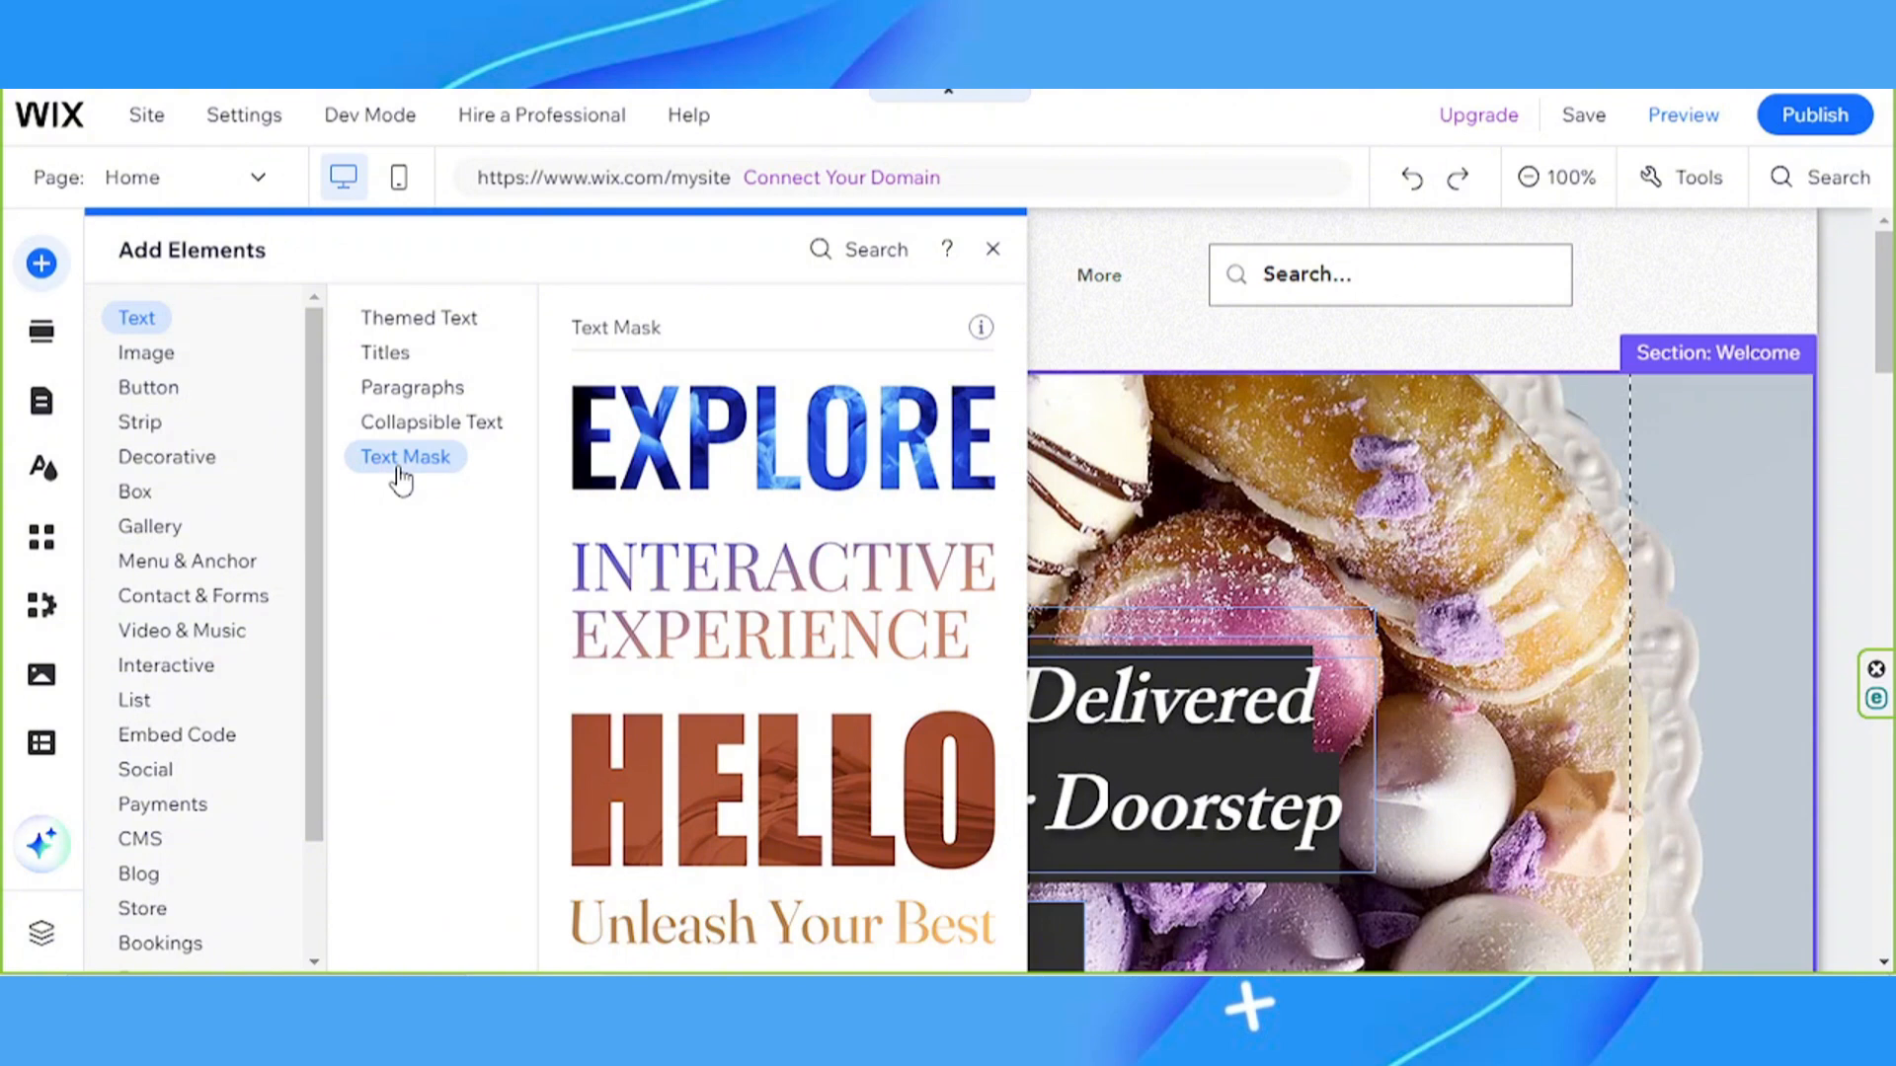
scroll(684, 630, down, 4)
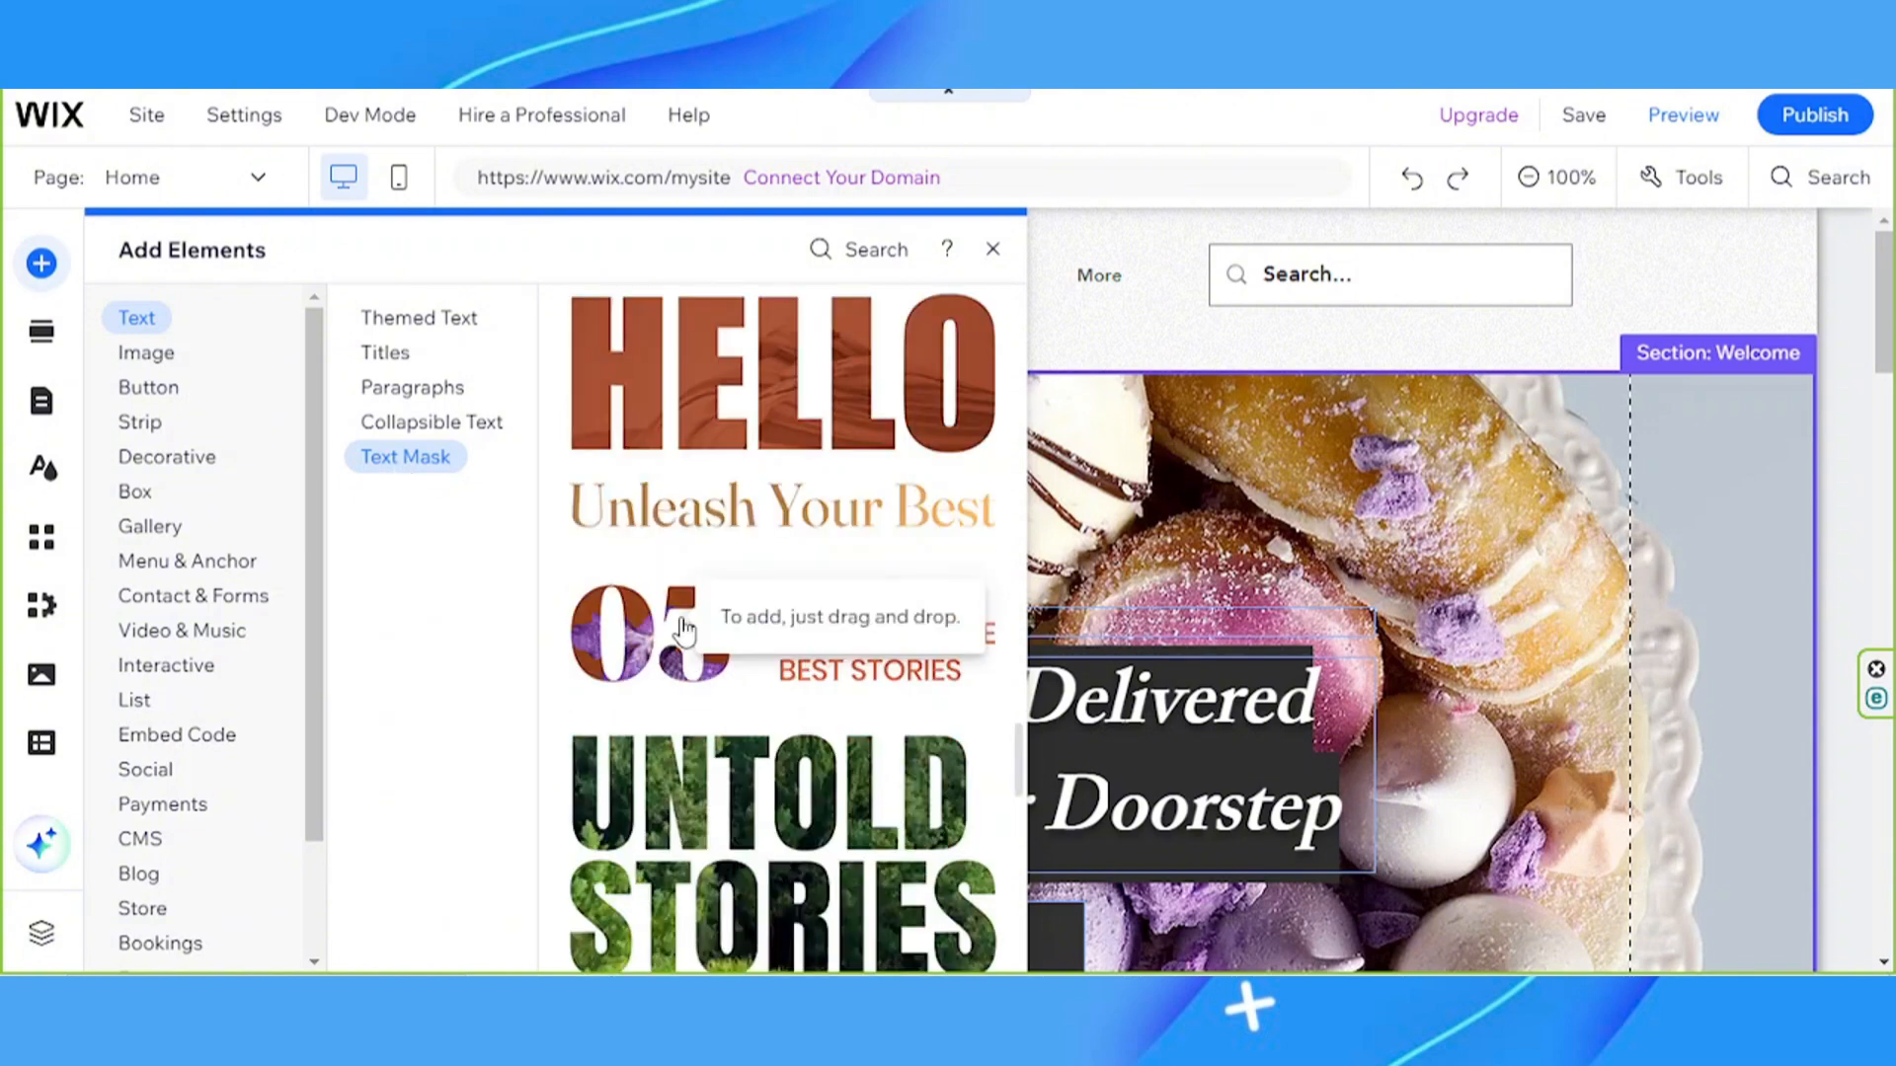
scroll(684, 630, down, 5)
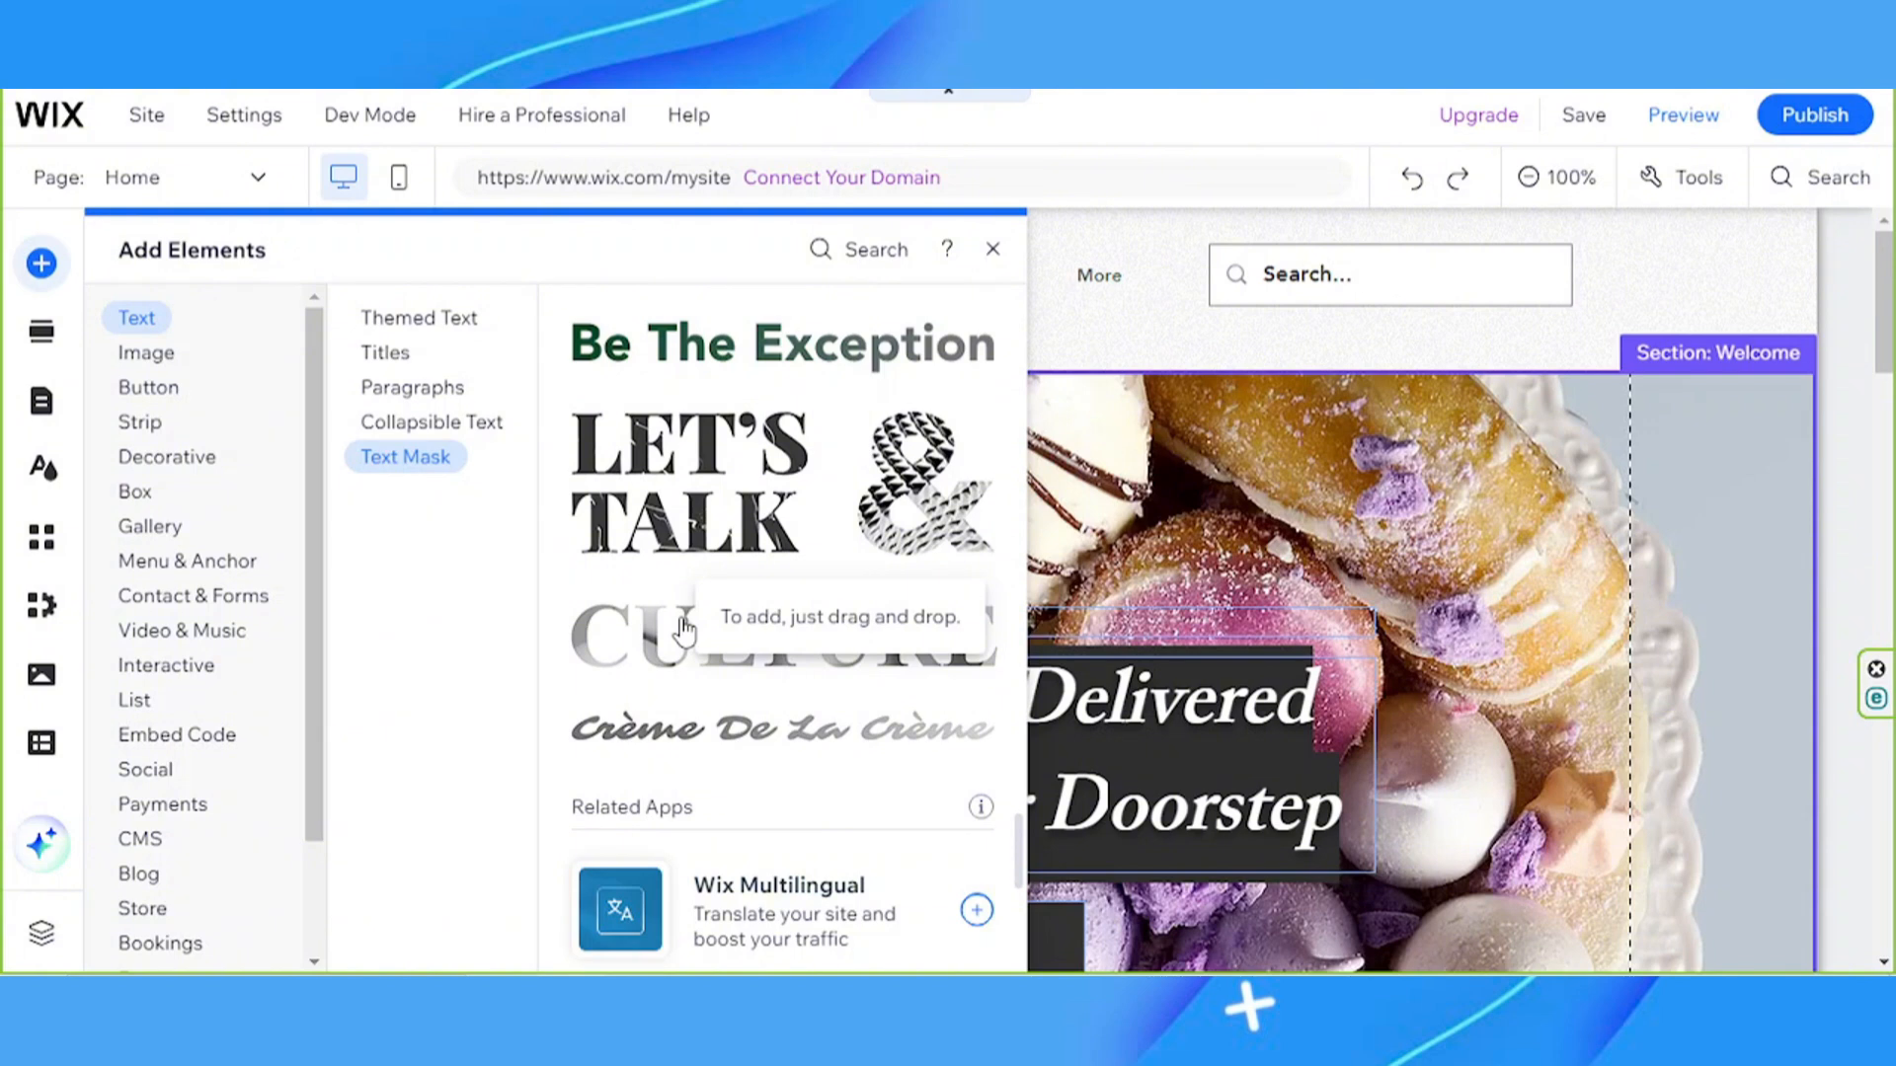
scroll(185, 908, down, 2)
click(178, 905)
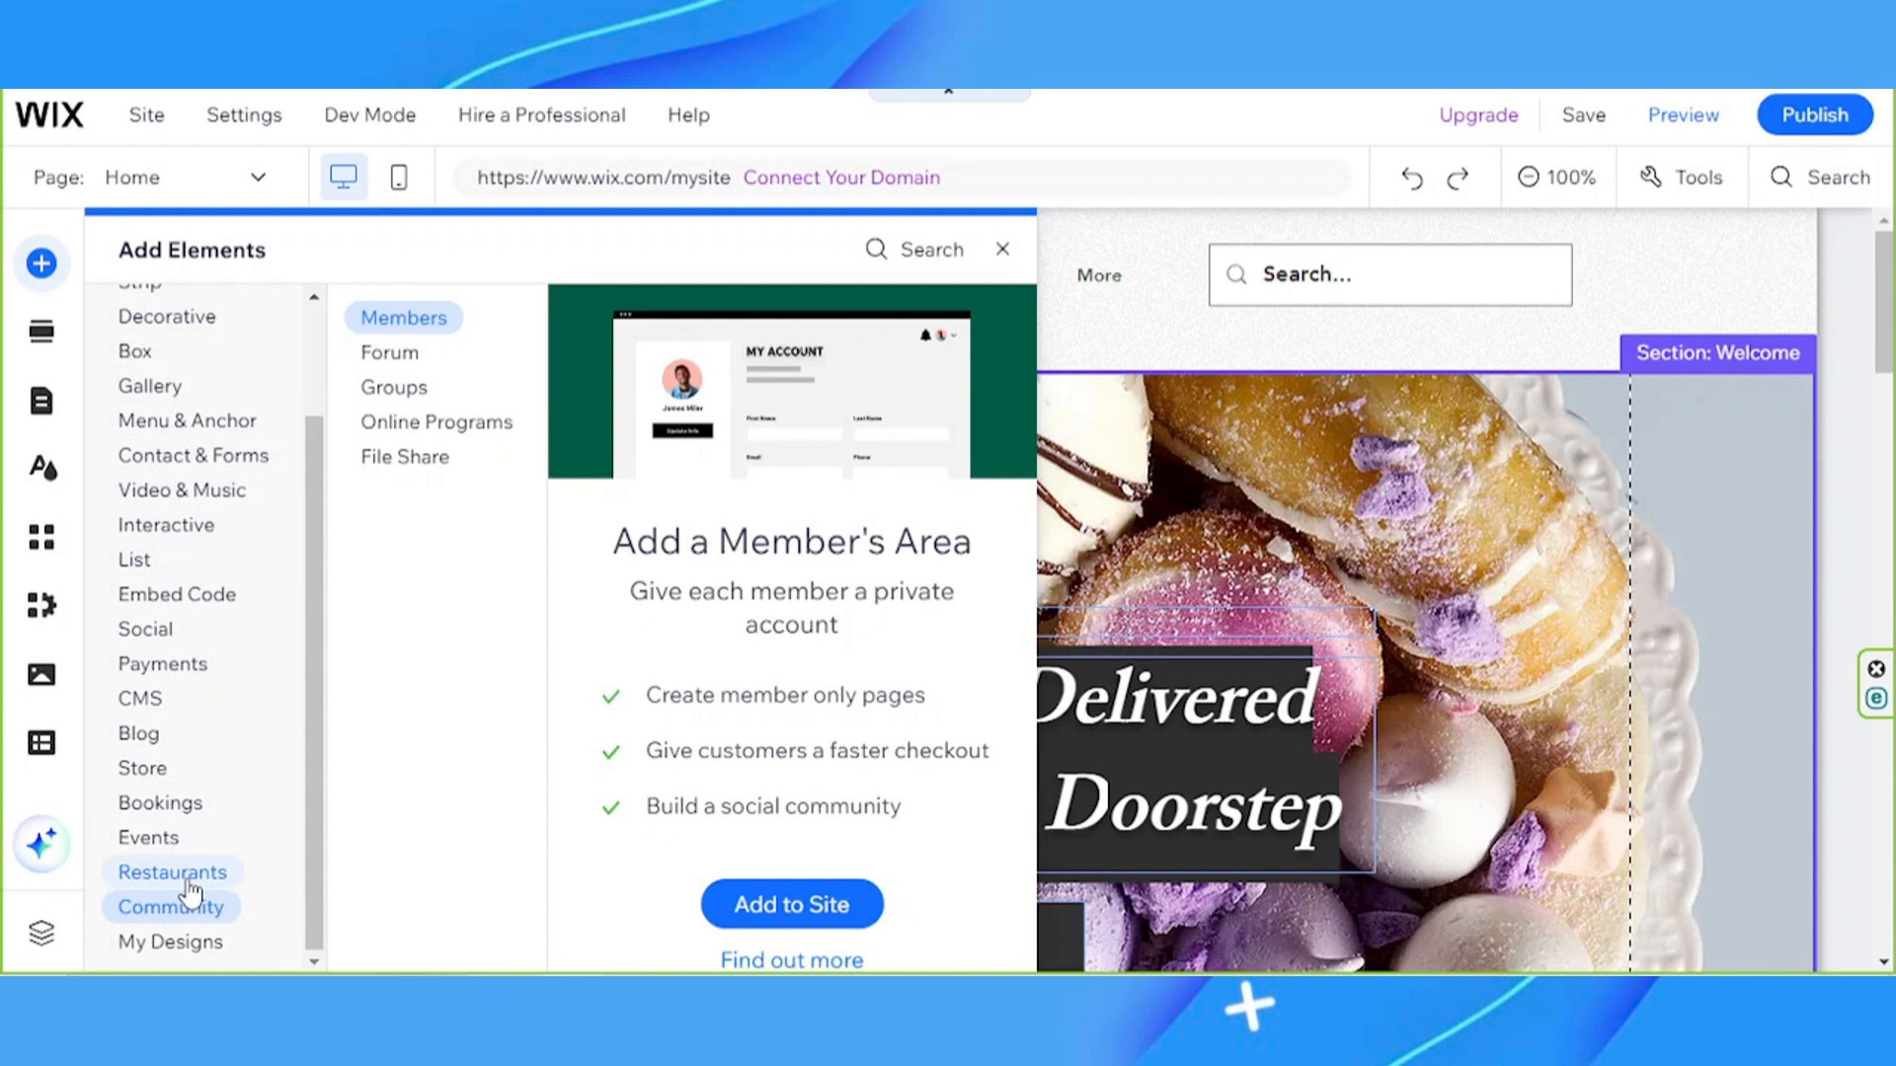
scroll(112, 375, up, 3)
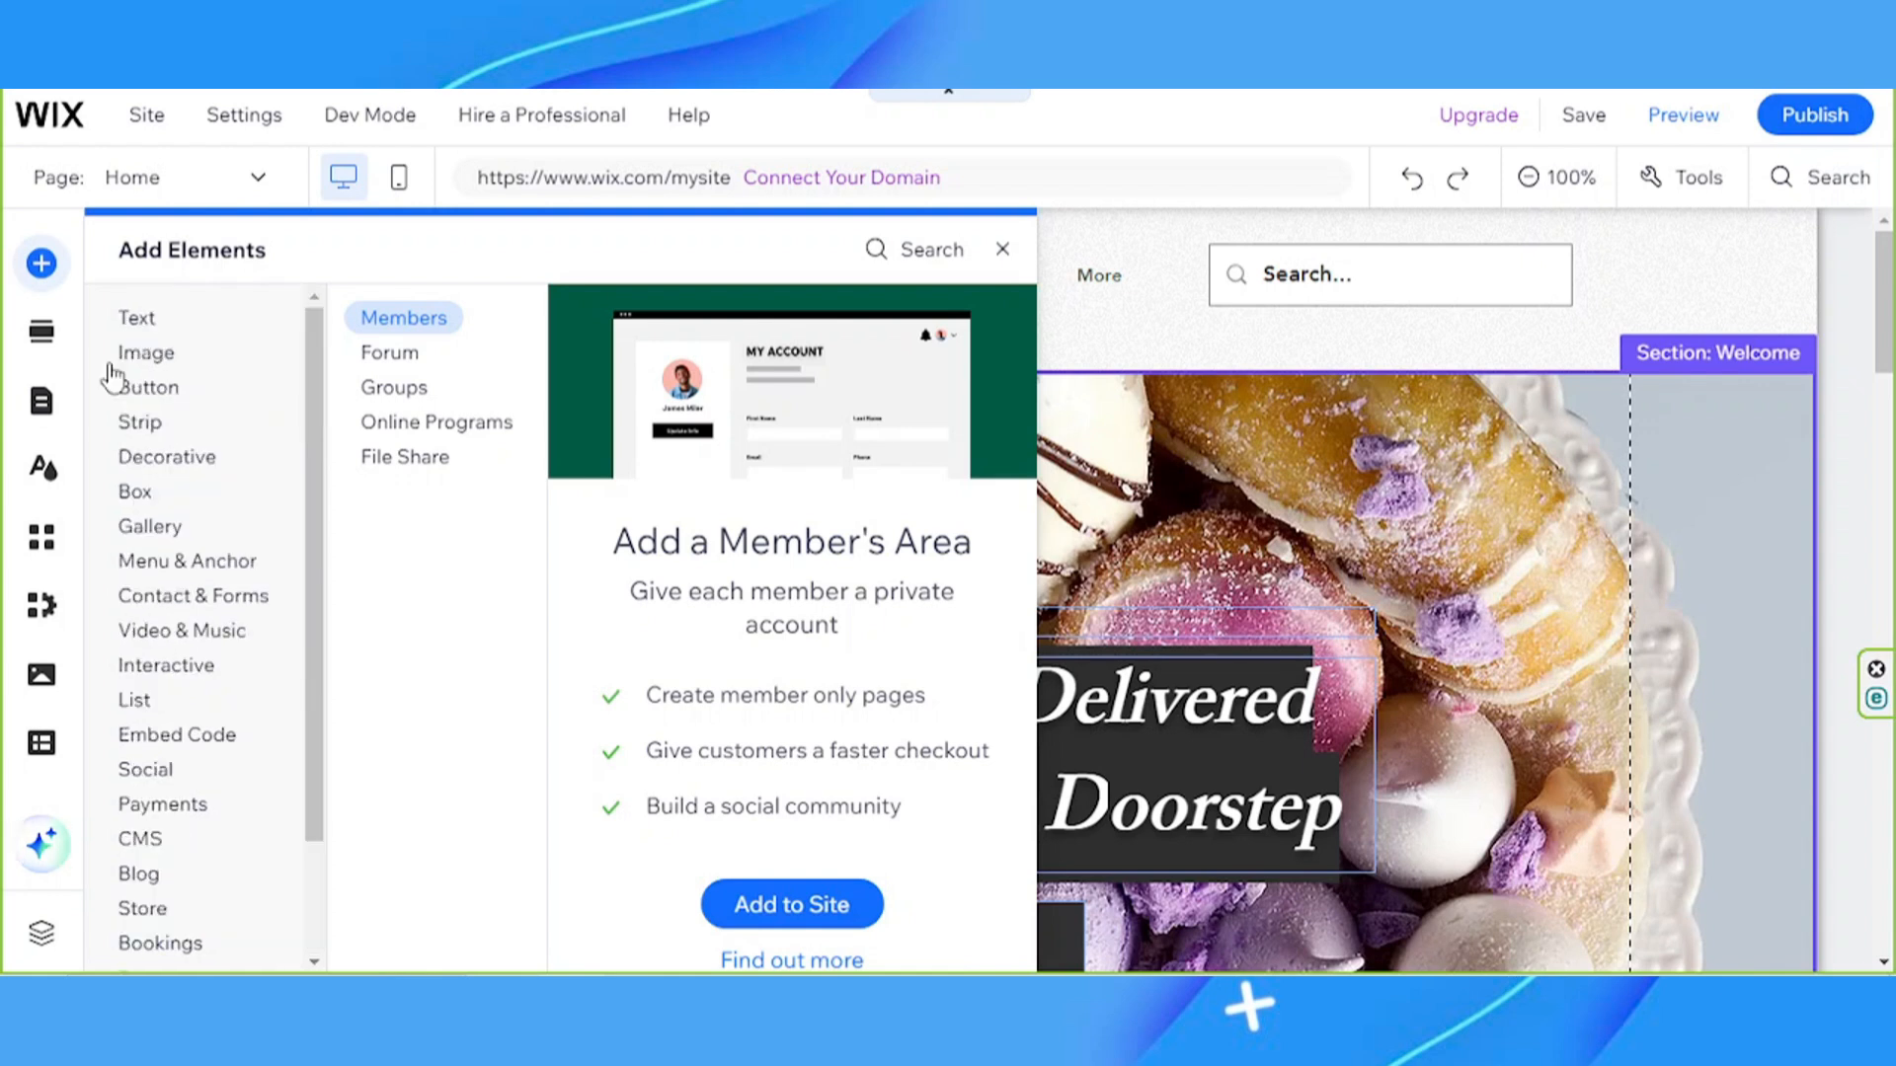
click(115, 383)
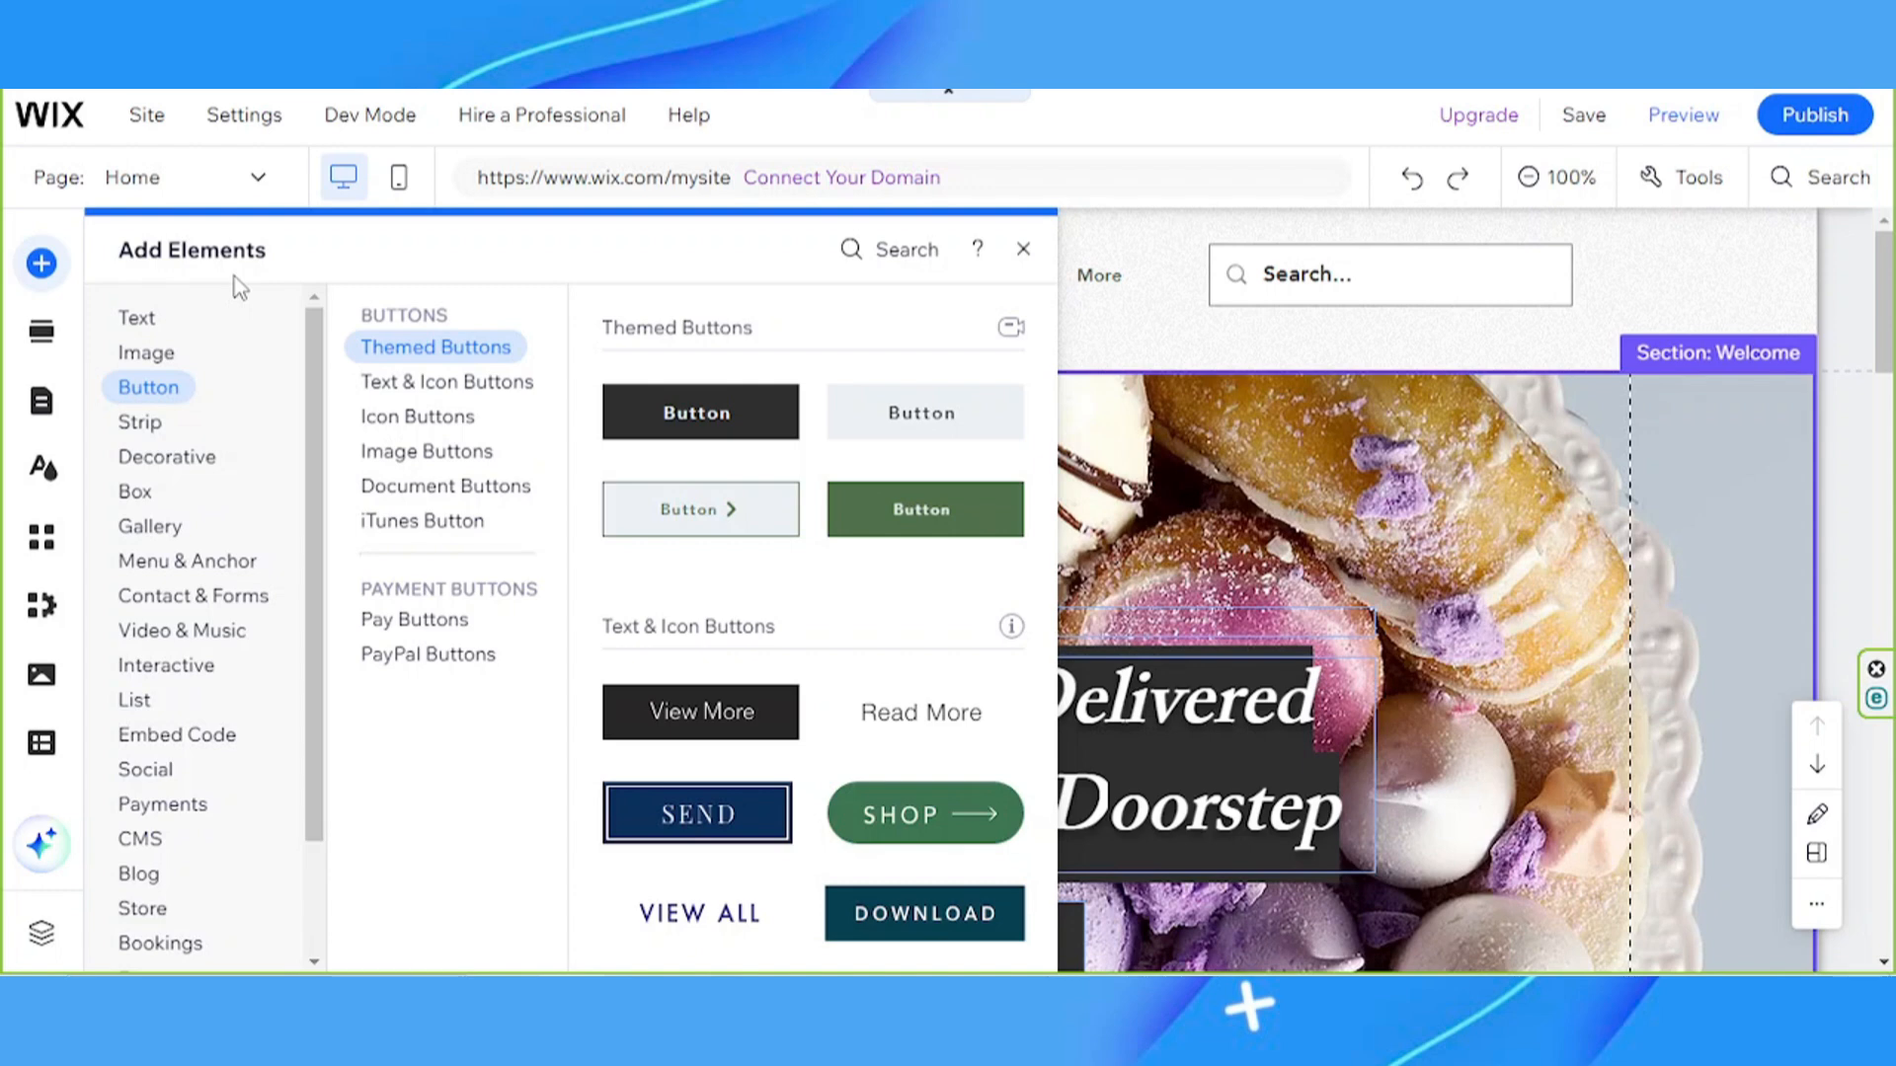
Look through the section categories and the Welcome section templates that can be added to the page
click(41, 332)
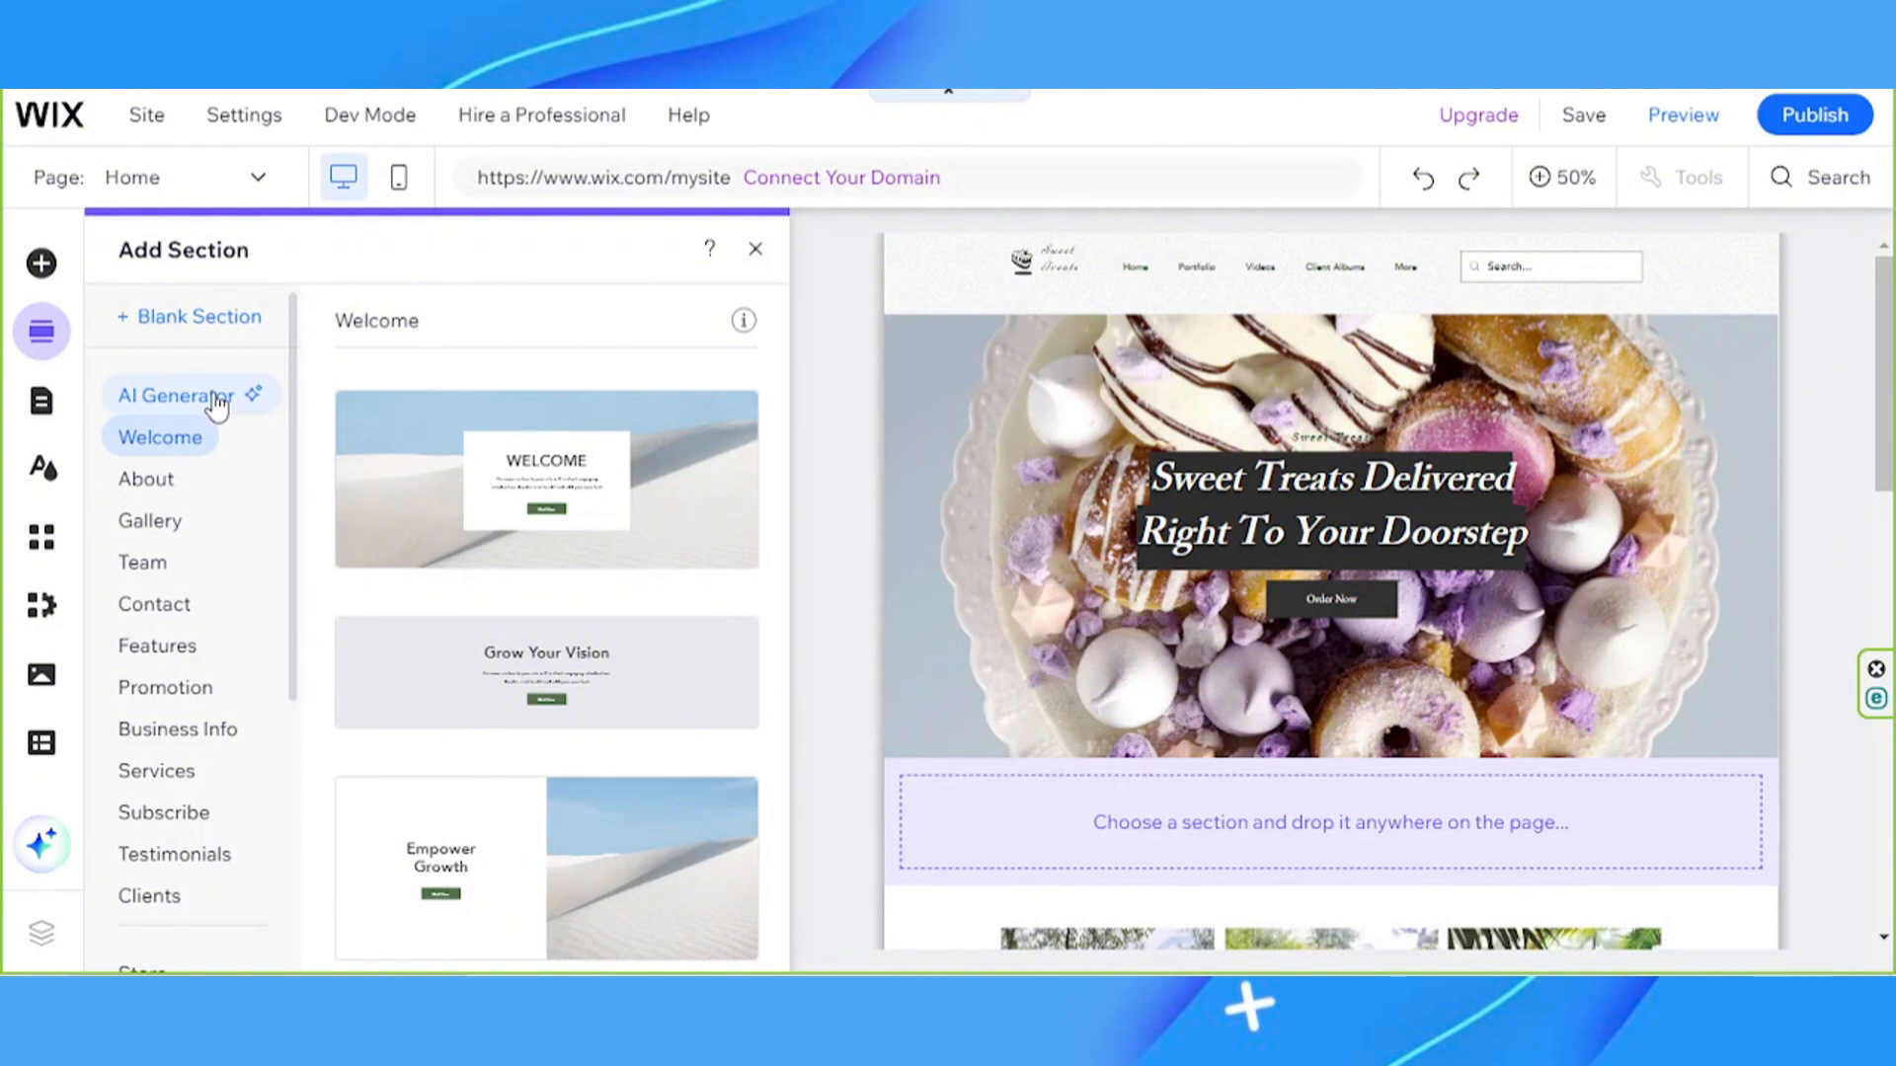
scroll(235, 731, down, 3)
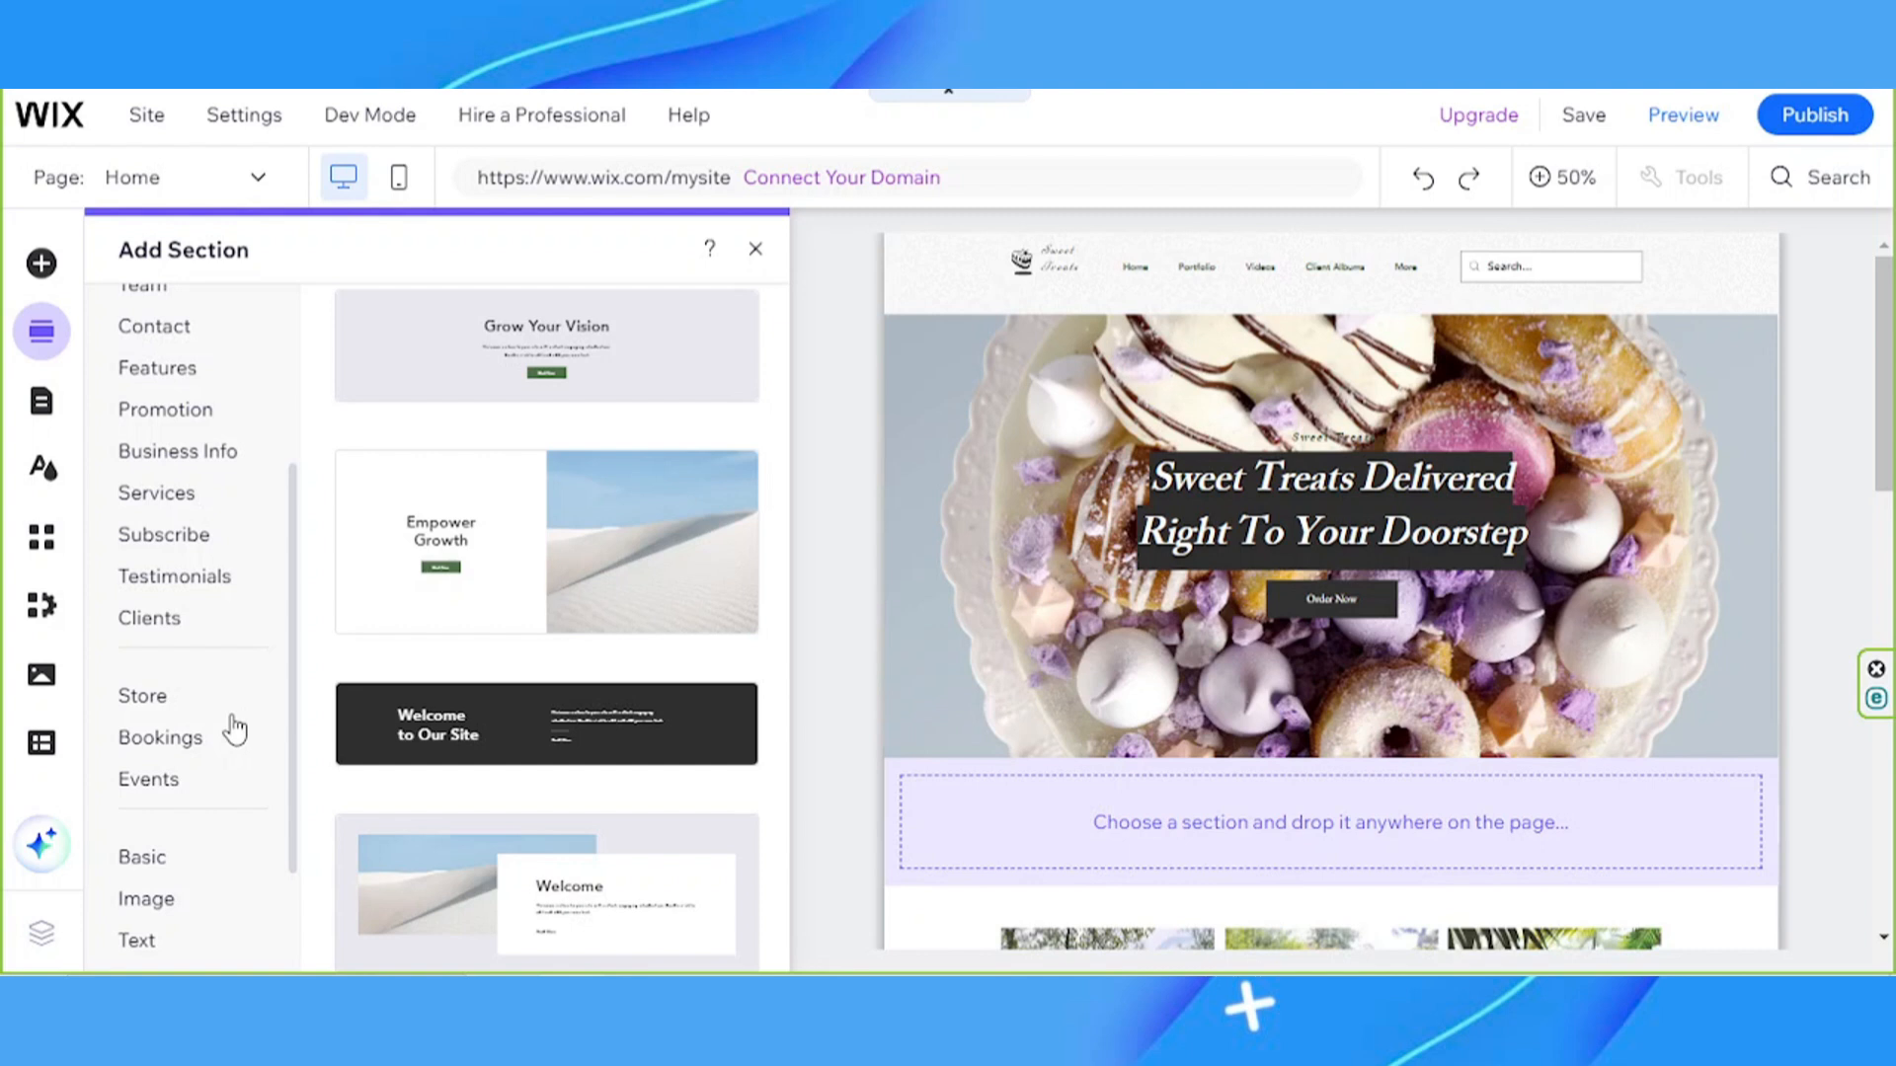
scroll(235, 730, down, 2)
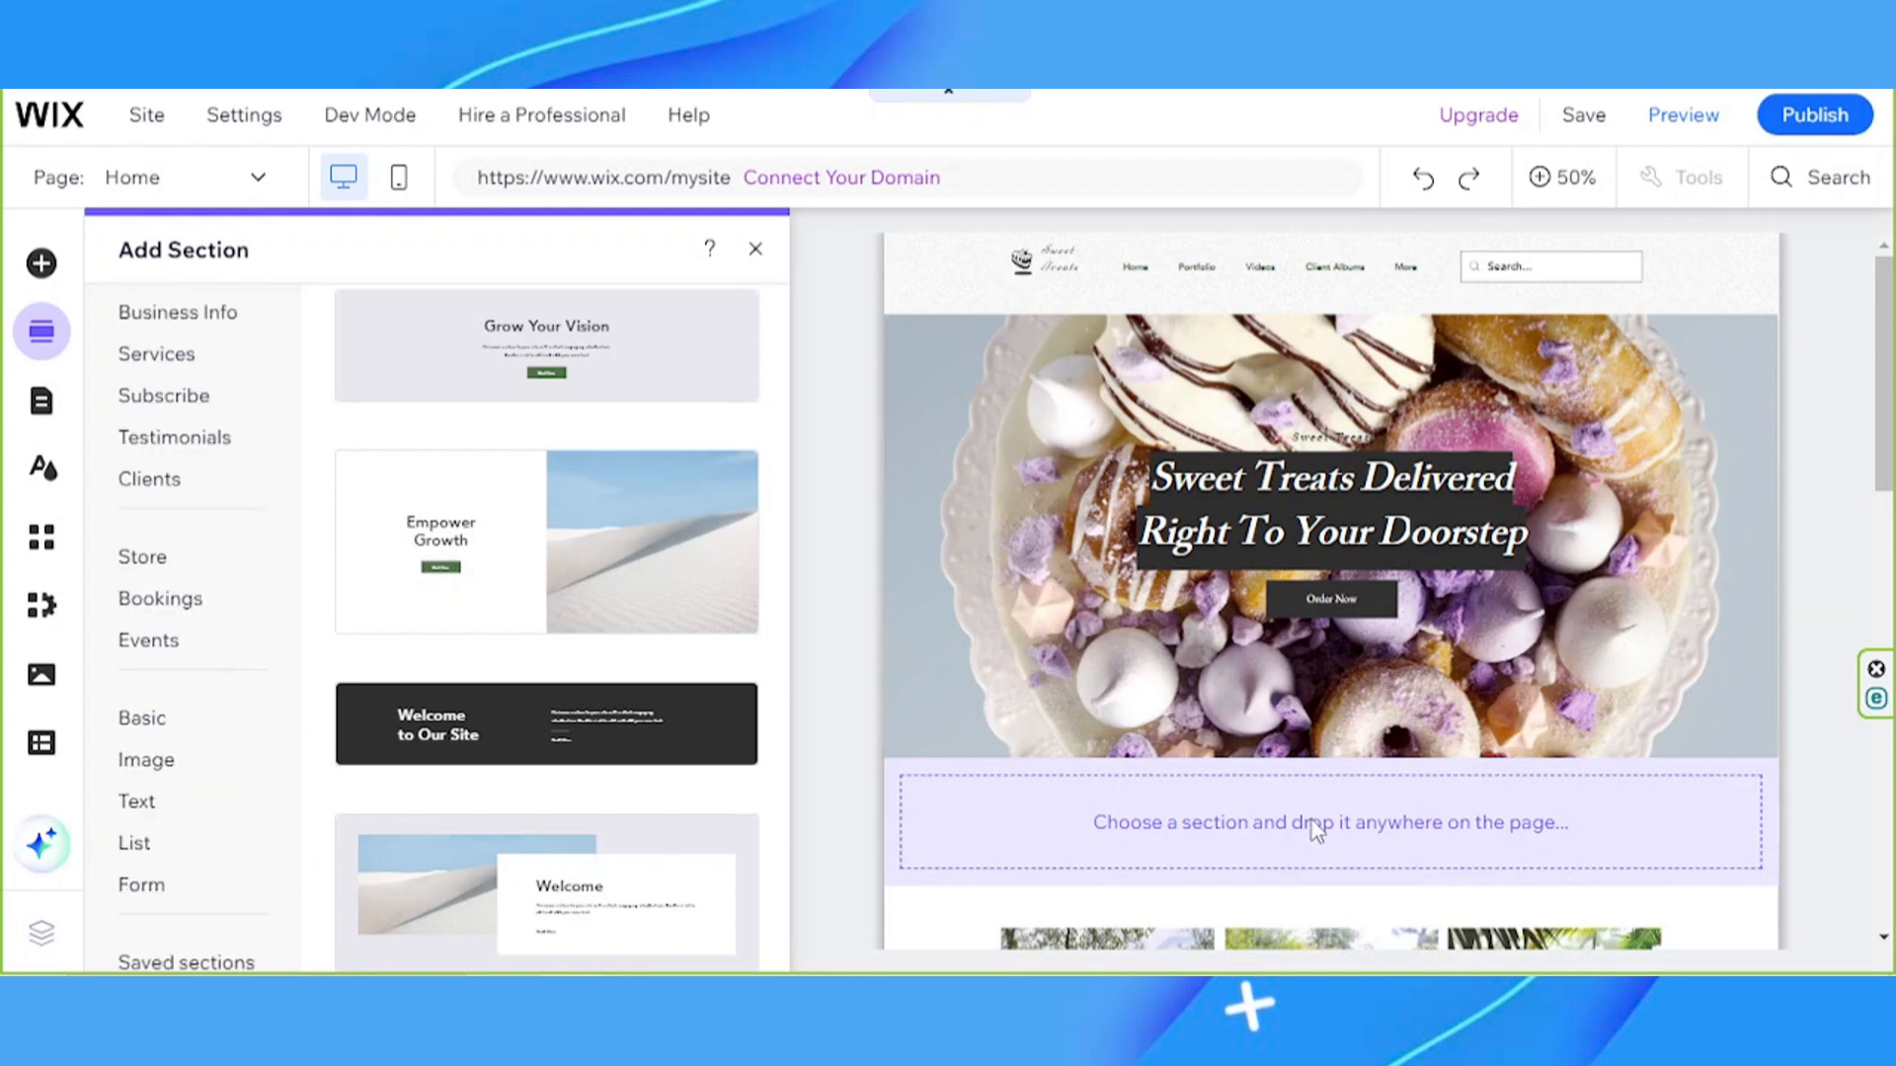
Open the Videos page from the site menu and review the full list of site pages
click(40, 415)
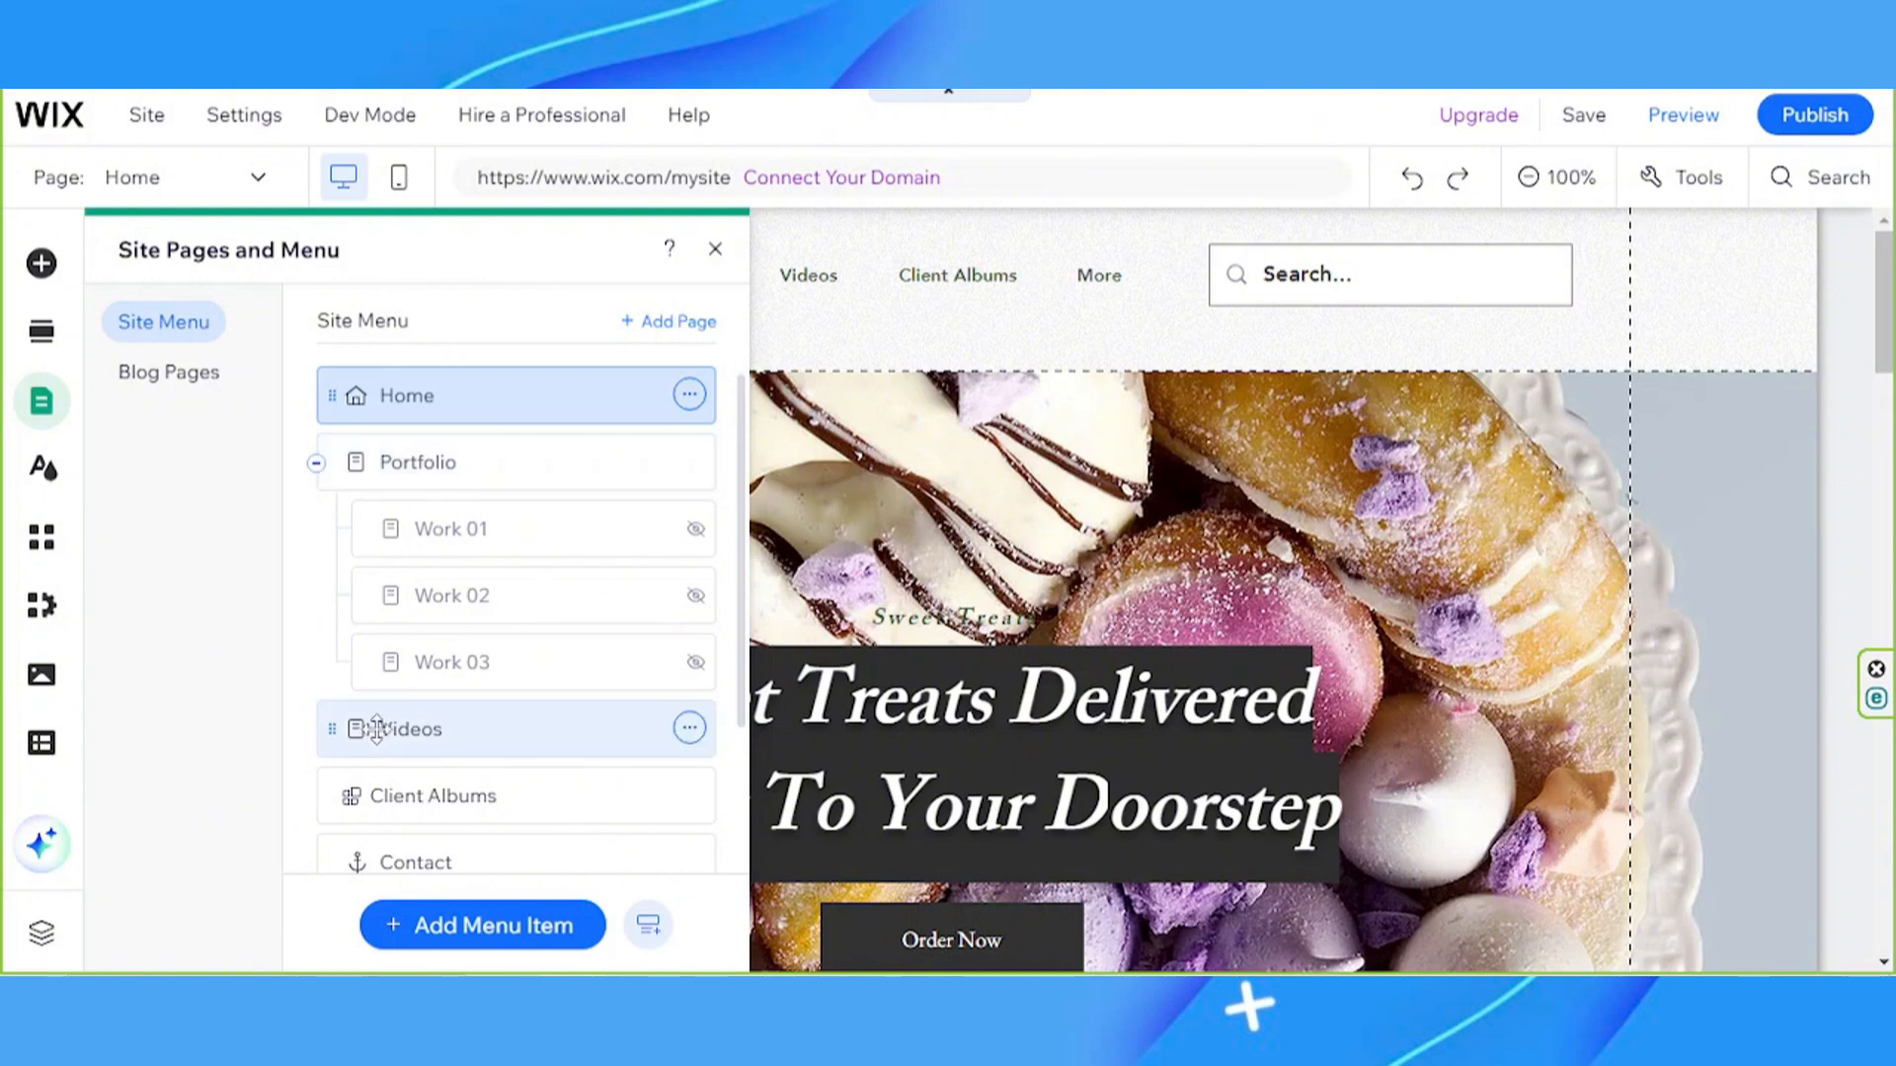
drag(377, 732, 365, 729)
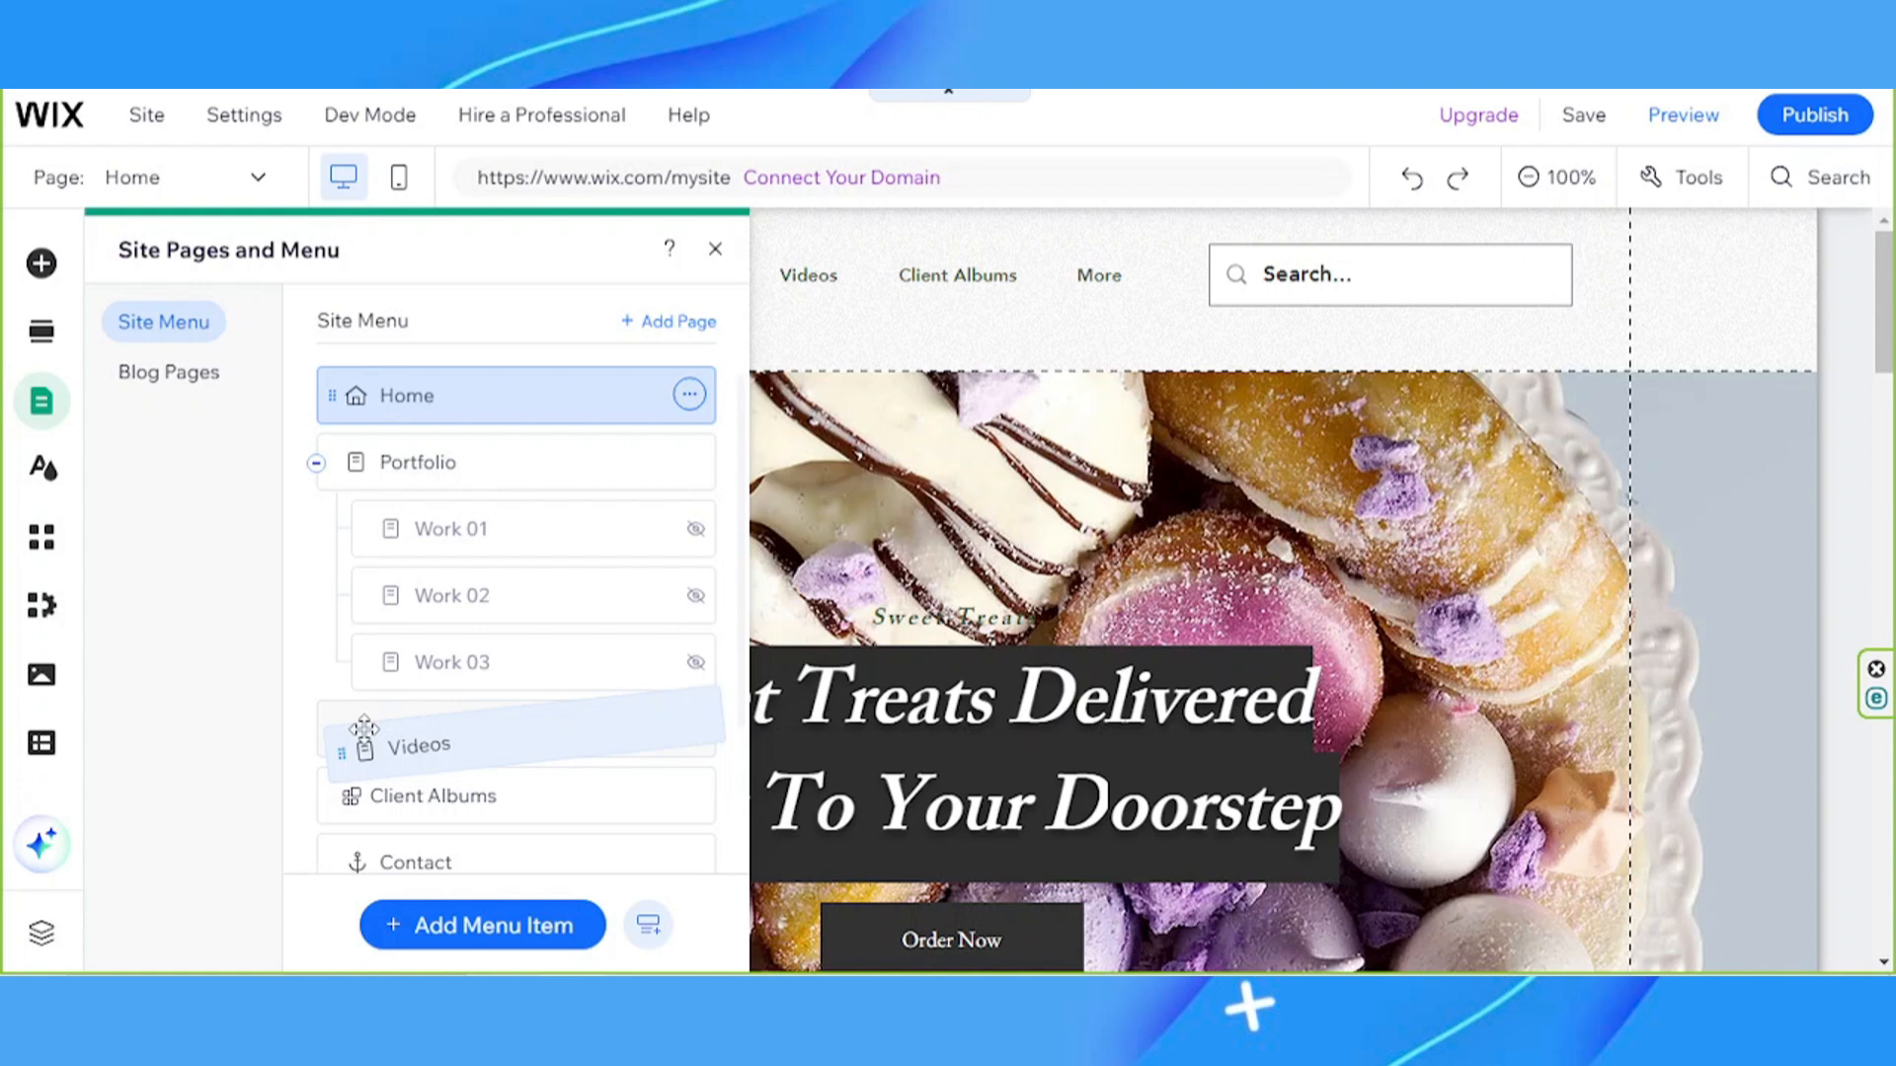
drag(364, 729, 405, 731)
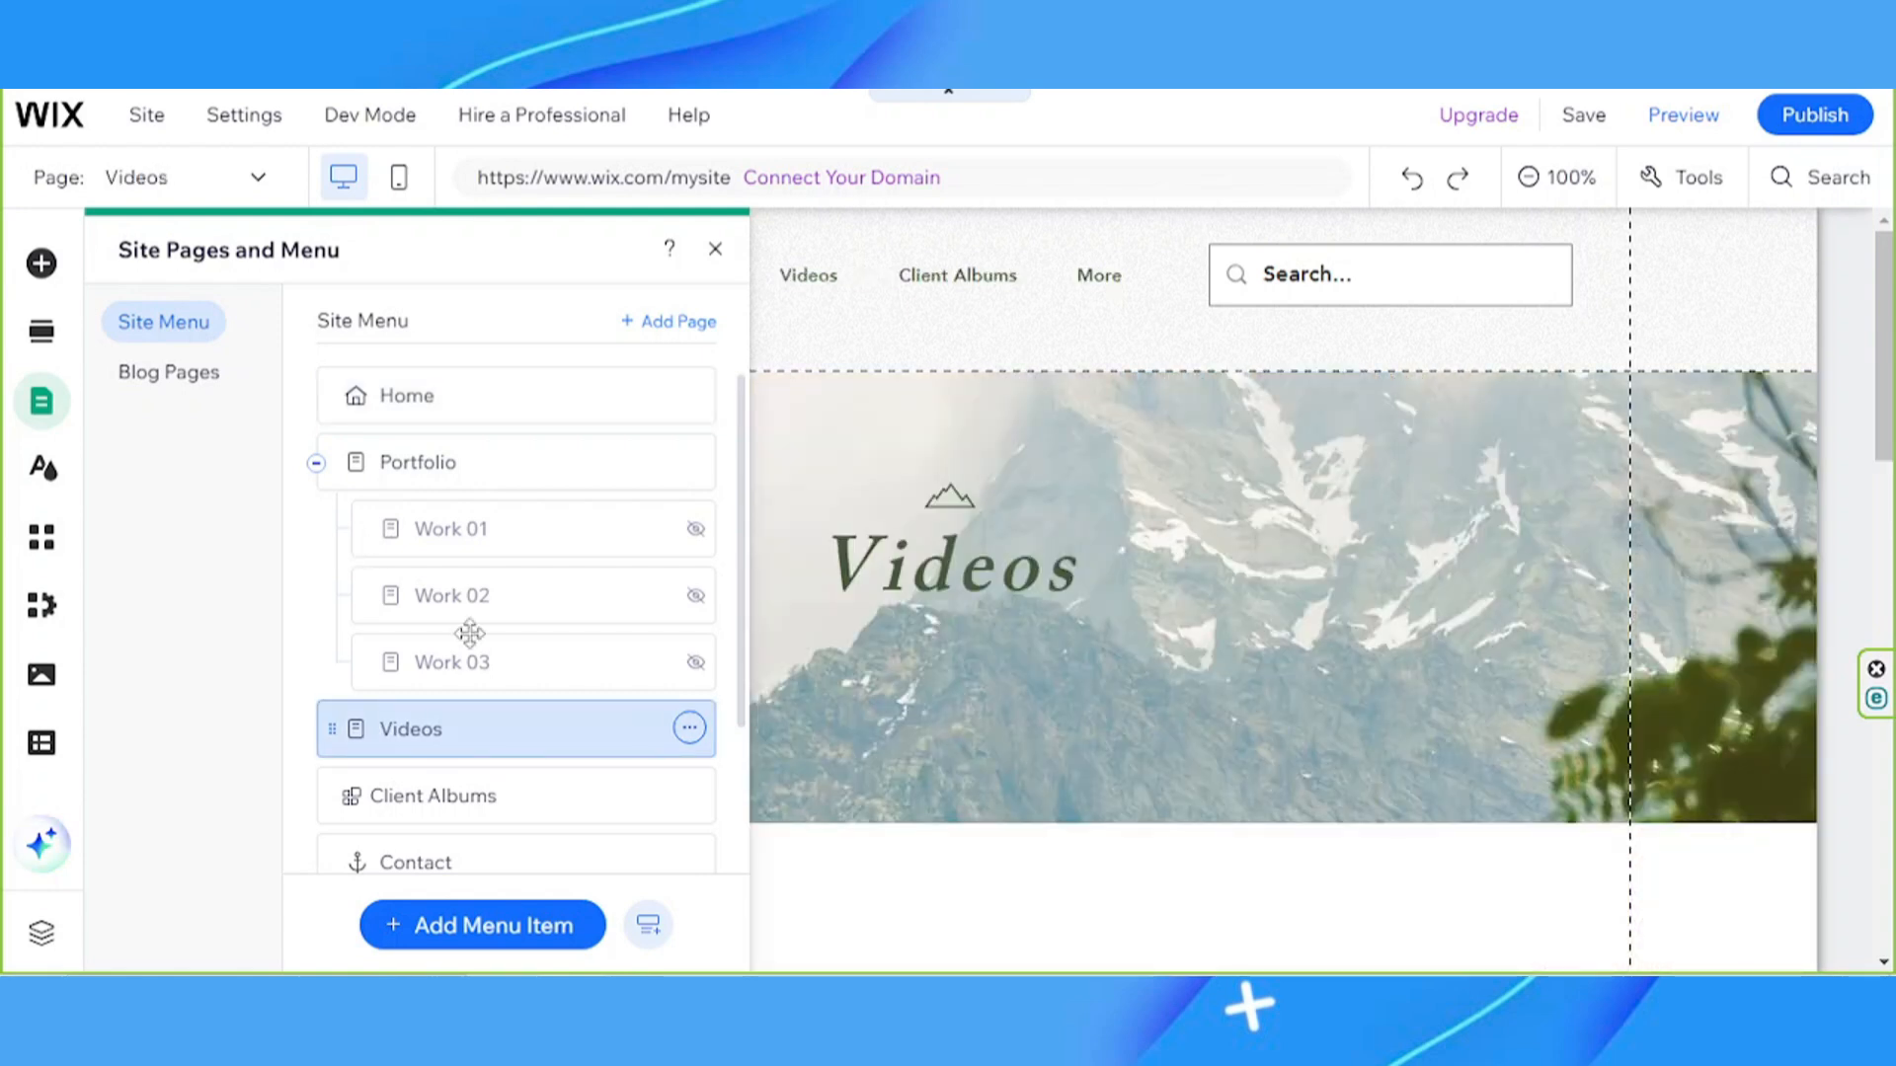
scroll(495, 751, down, 2)
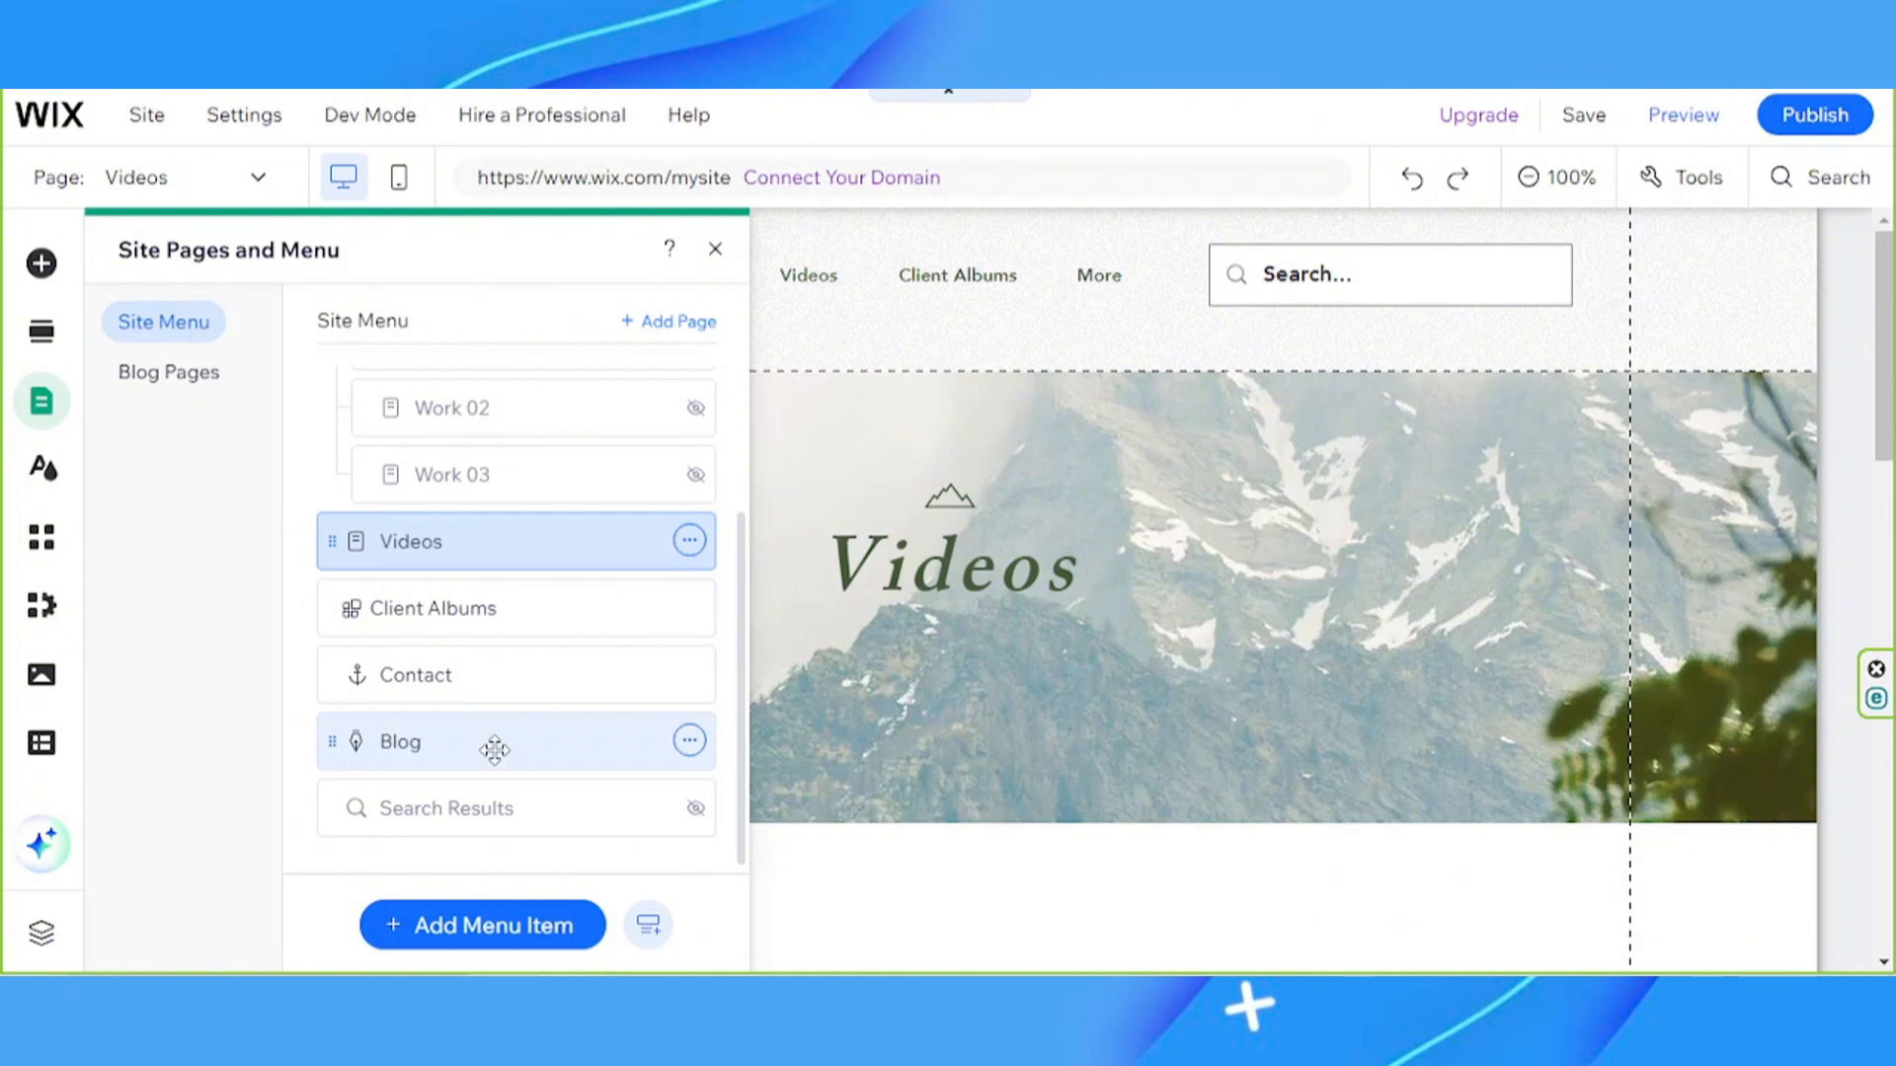
scroll(512, 386, up, 2)
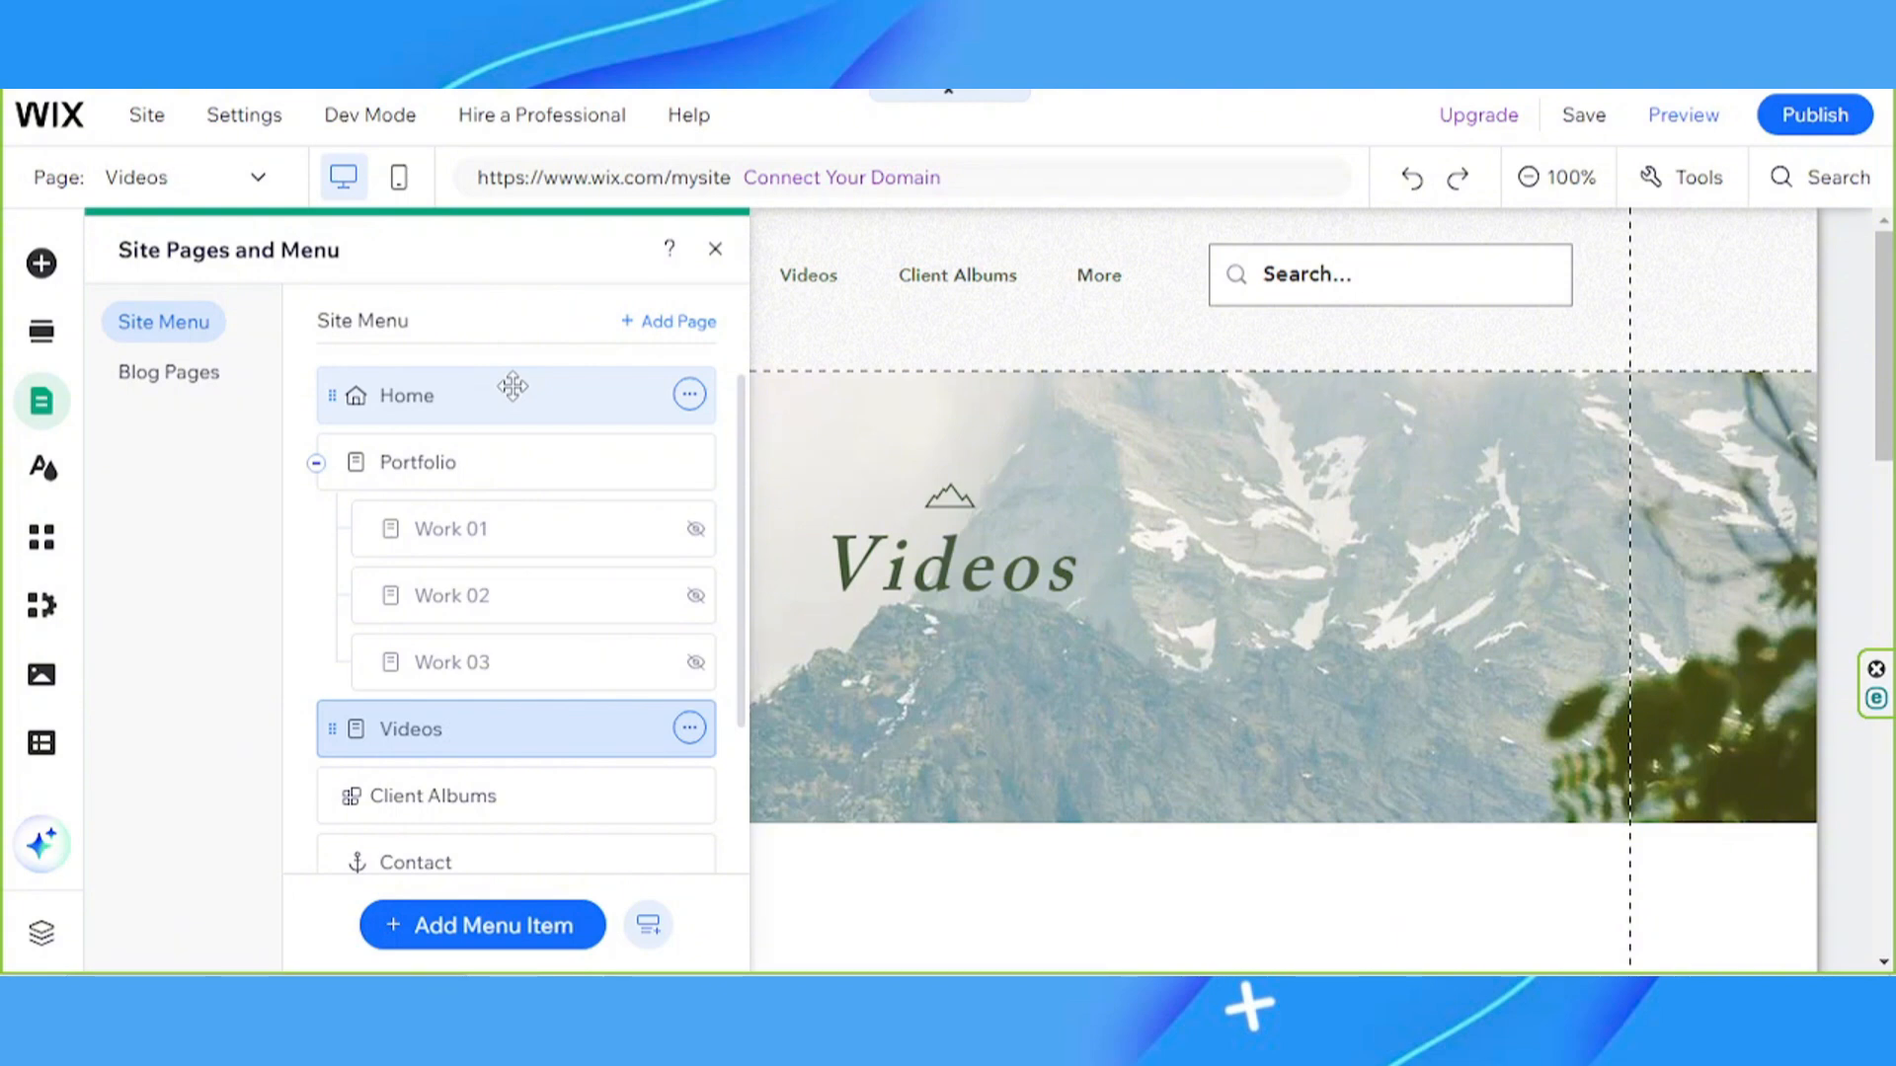
View the Home page's SEO basics settings and the site design options
click(689, 395)
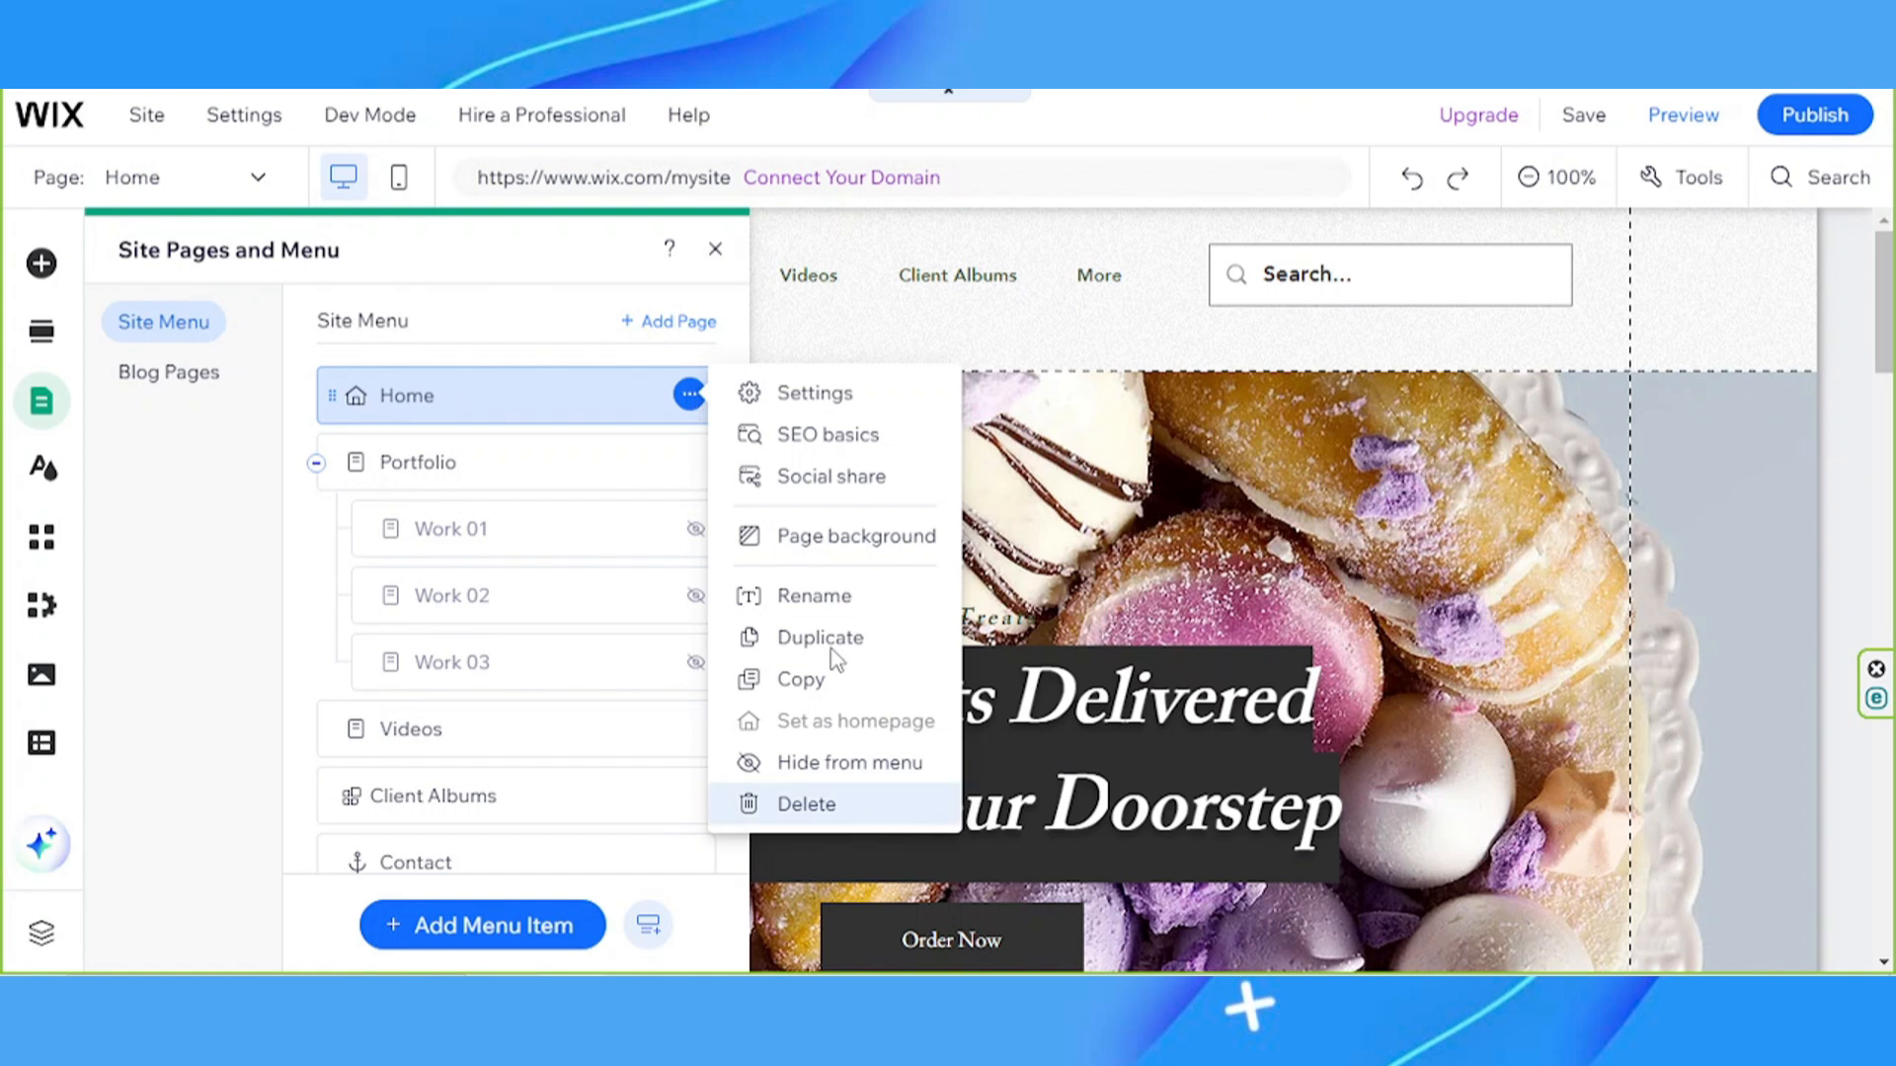
click(827, 434)
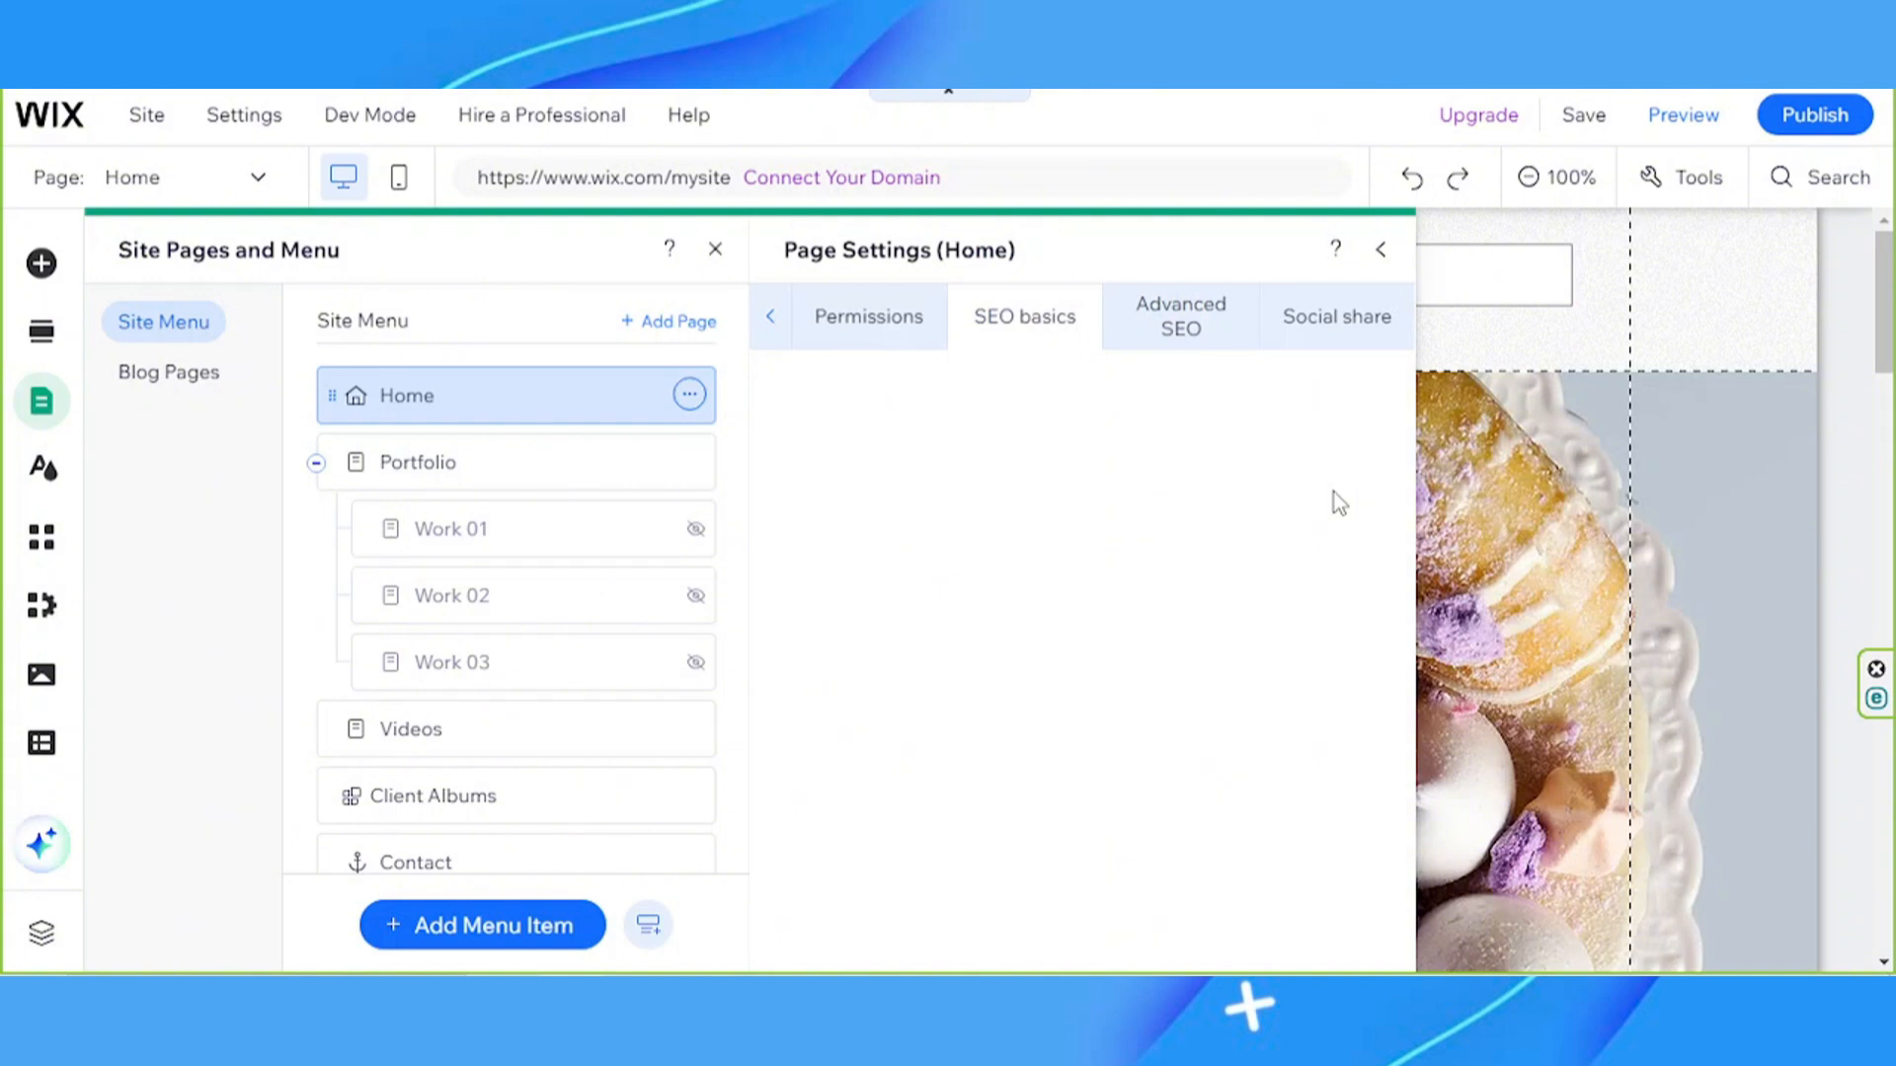
click(1035, 624)
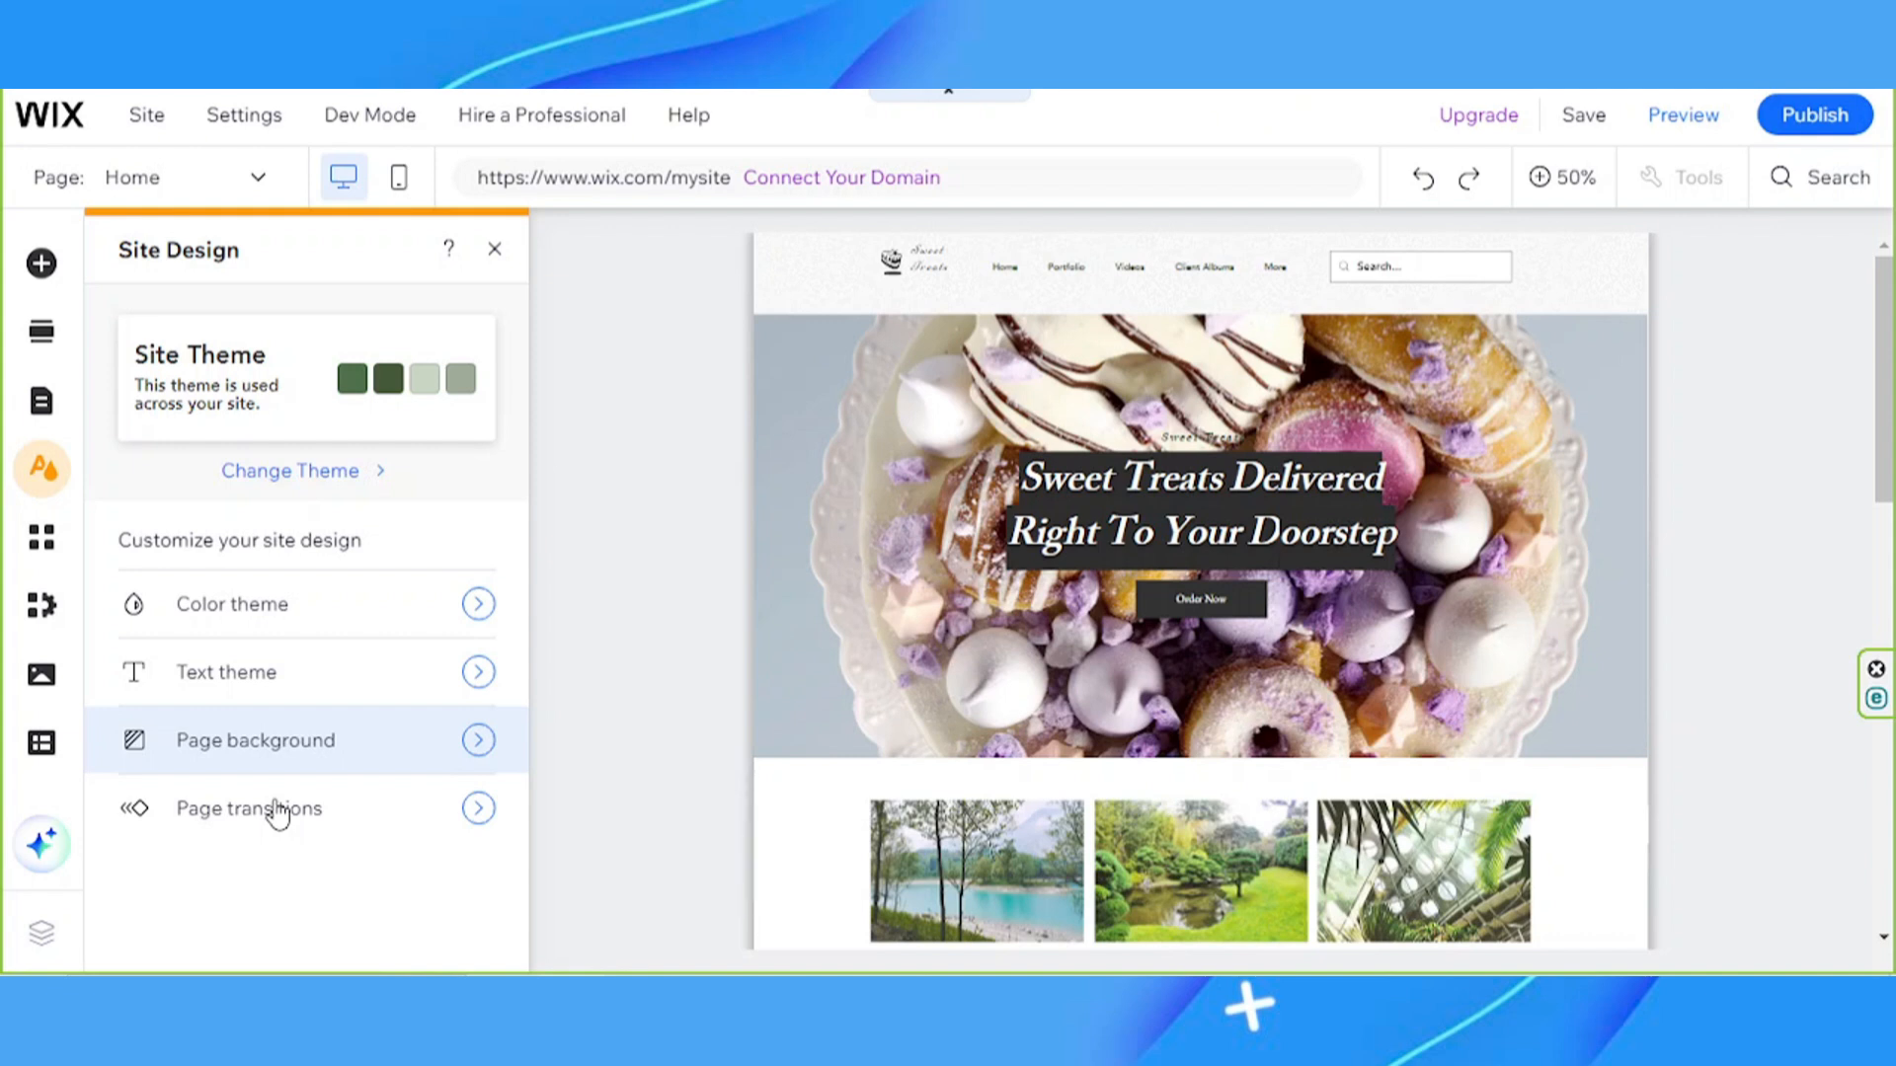
Search the Wix App Market for "wix booking" and open the Wix Bookings app page
click(41, 536)
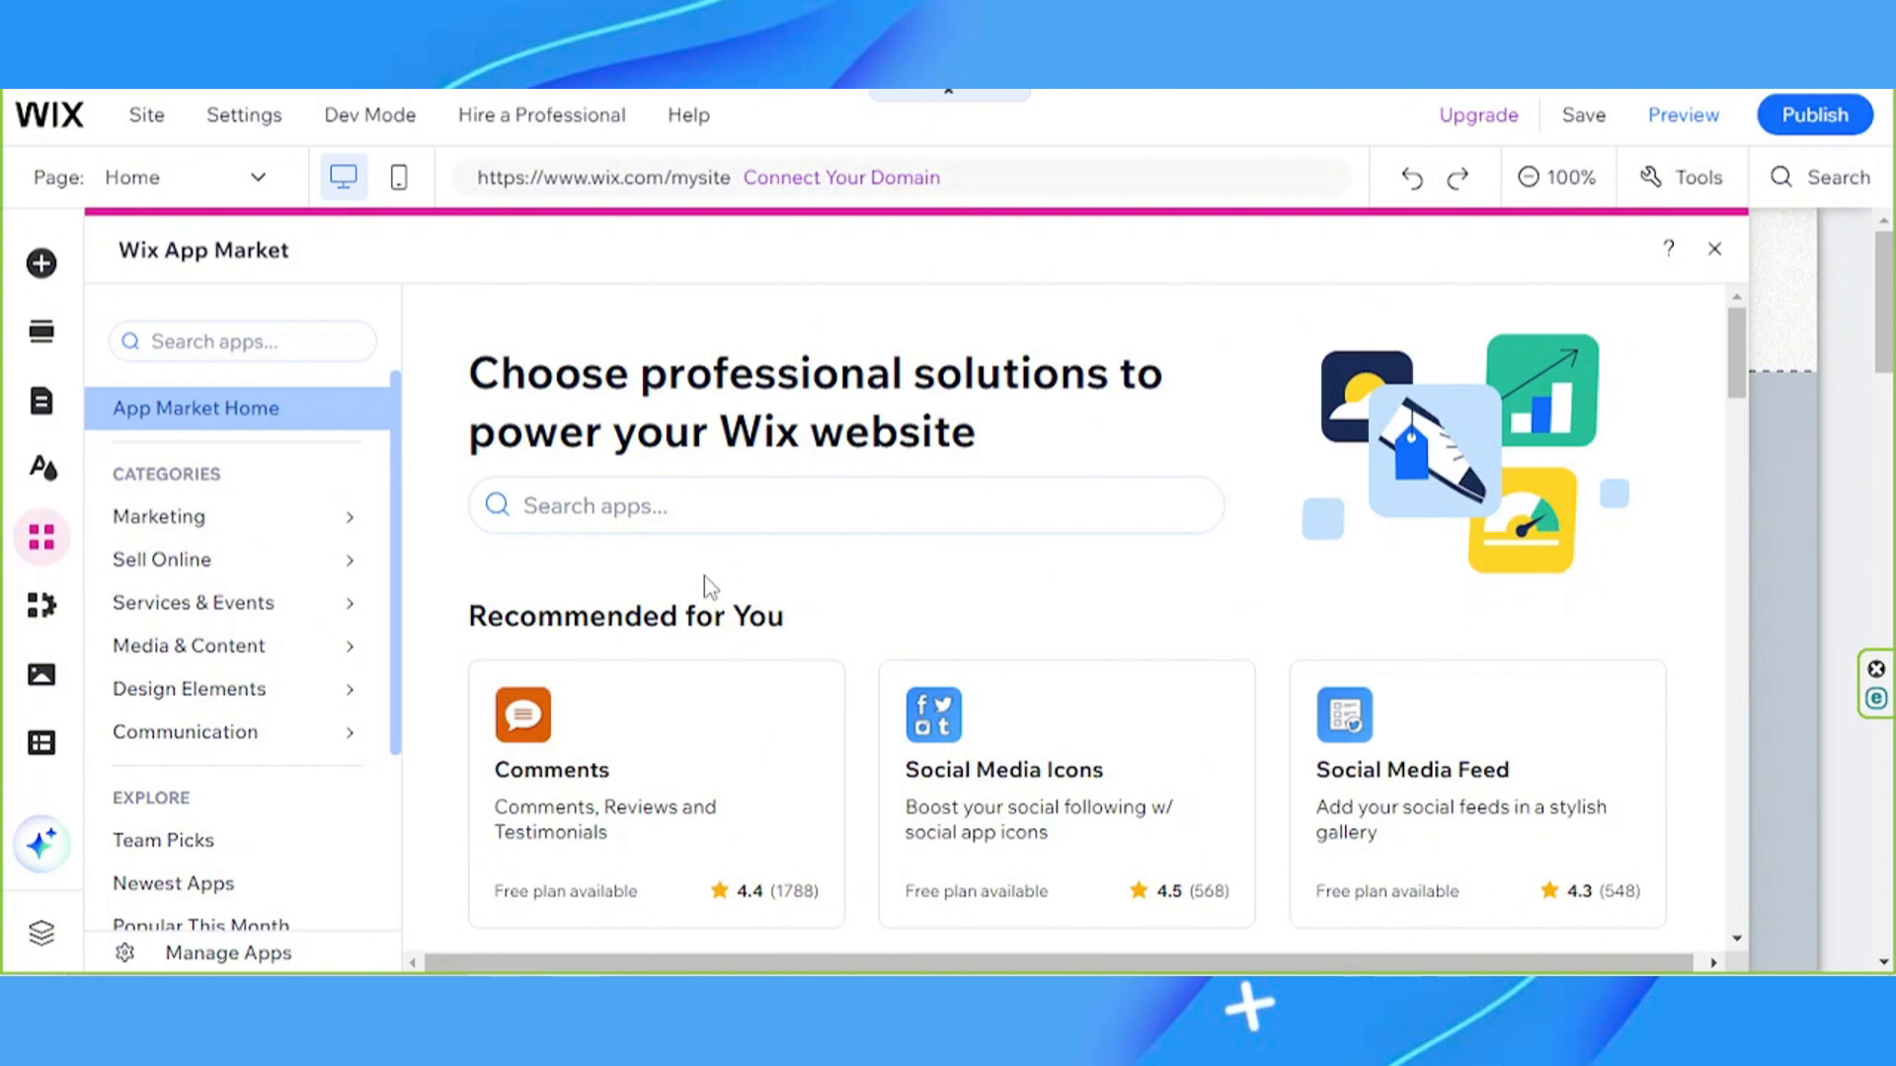
scroll(707, 586, down, 5)
click(242, 342)
text(wix boo)
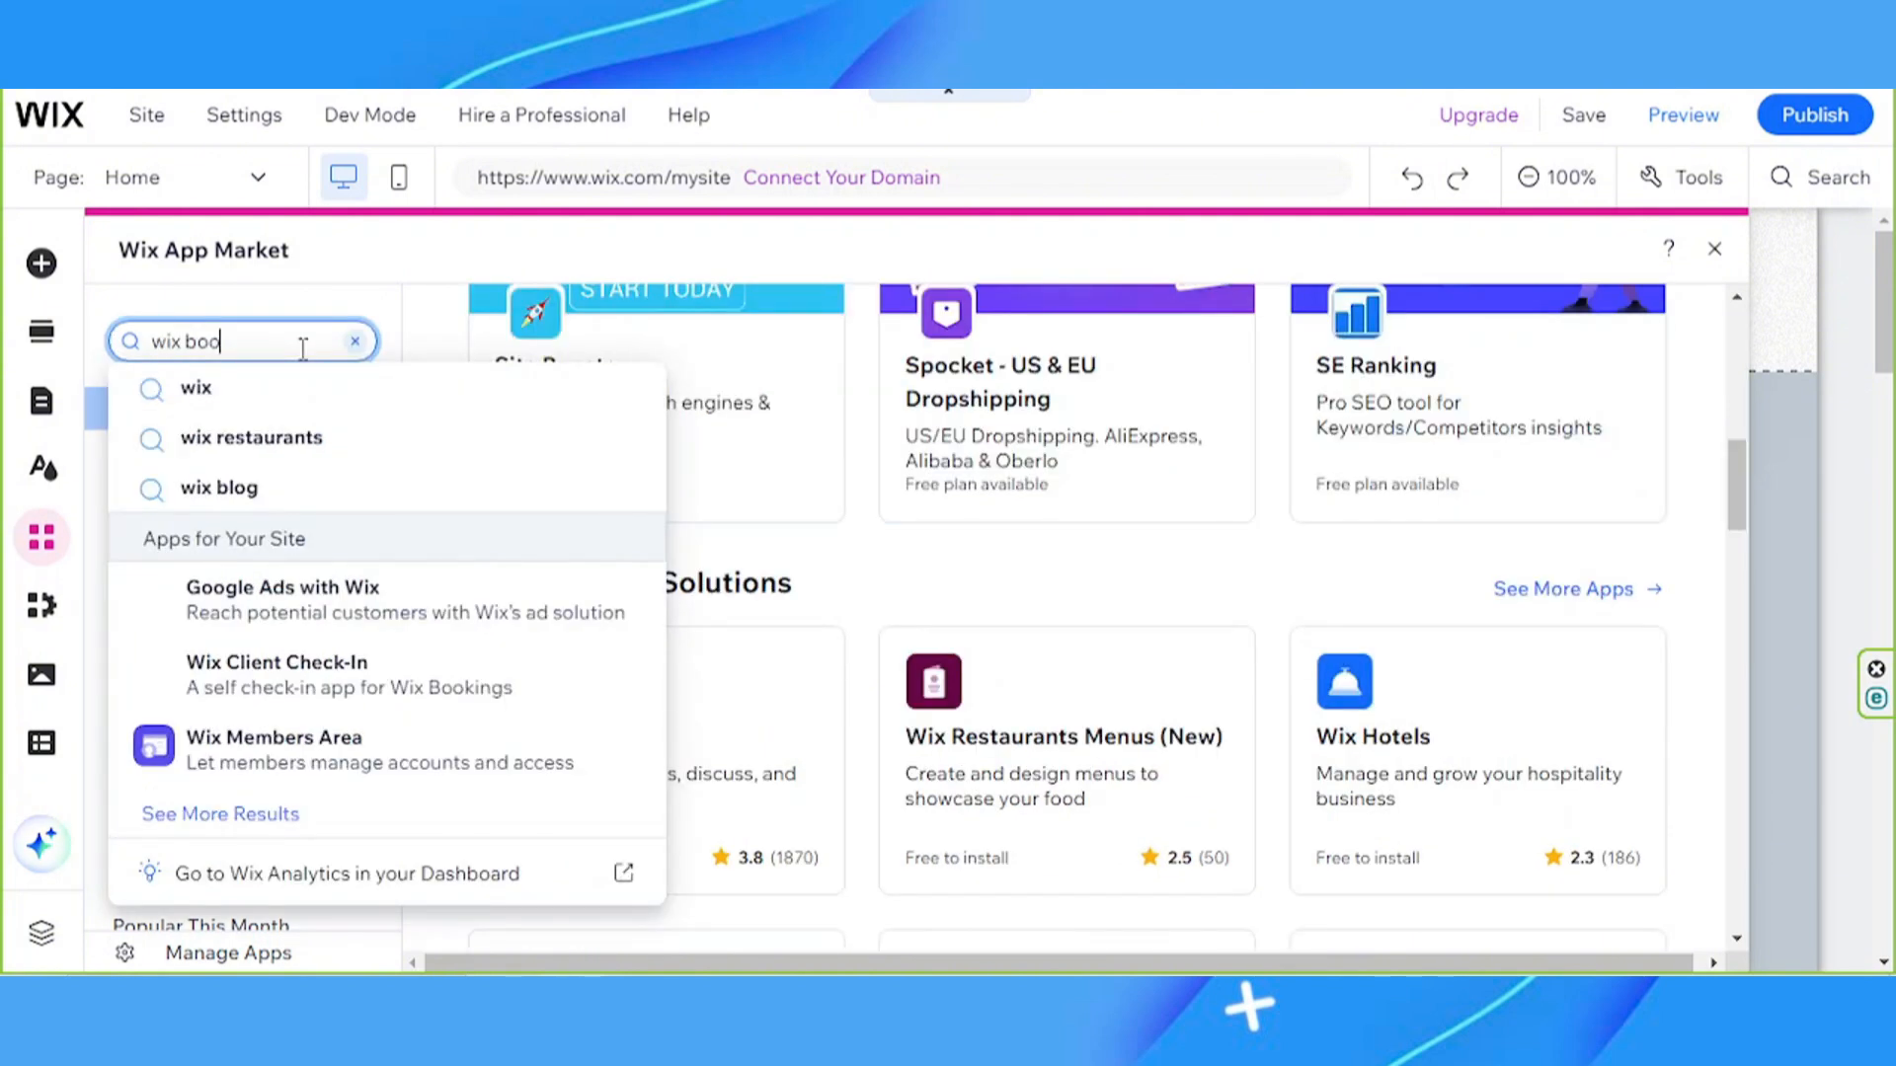
click(295, 547)
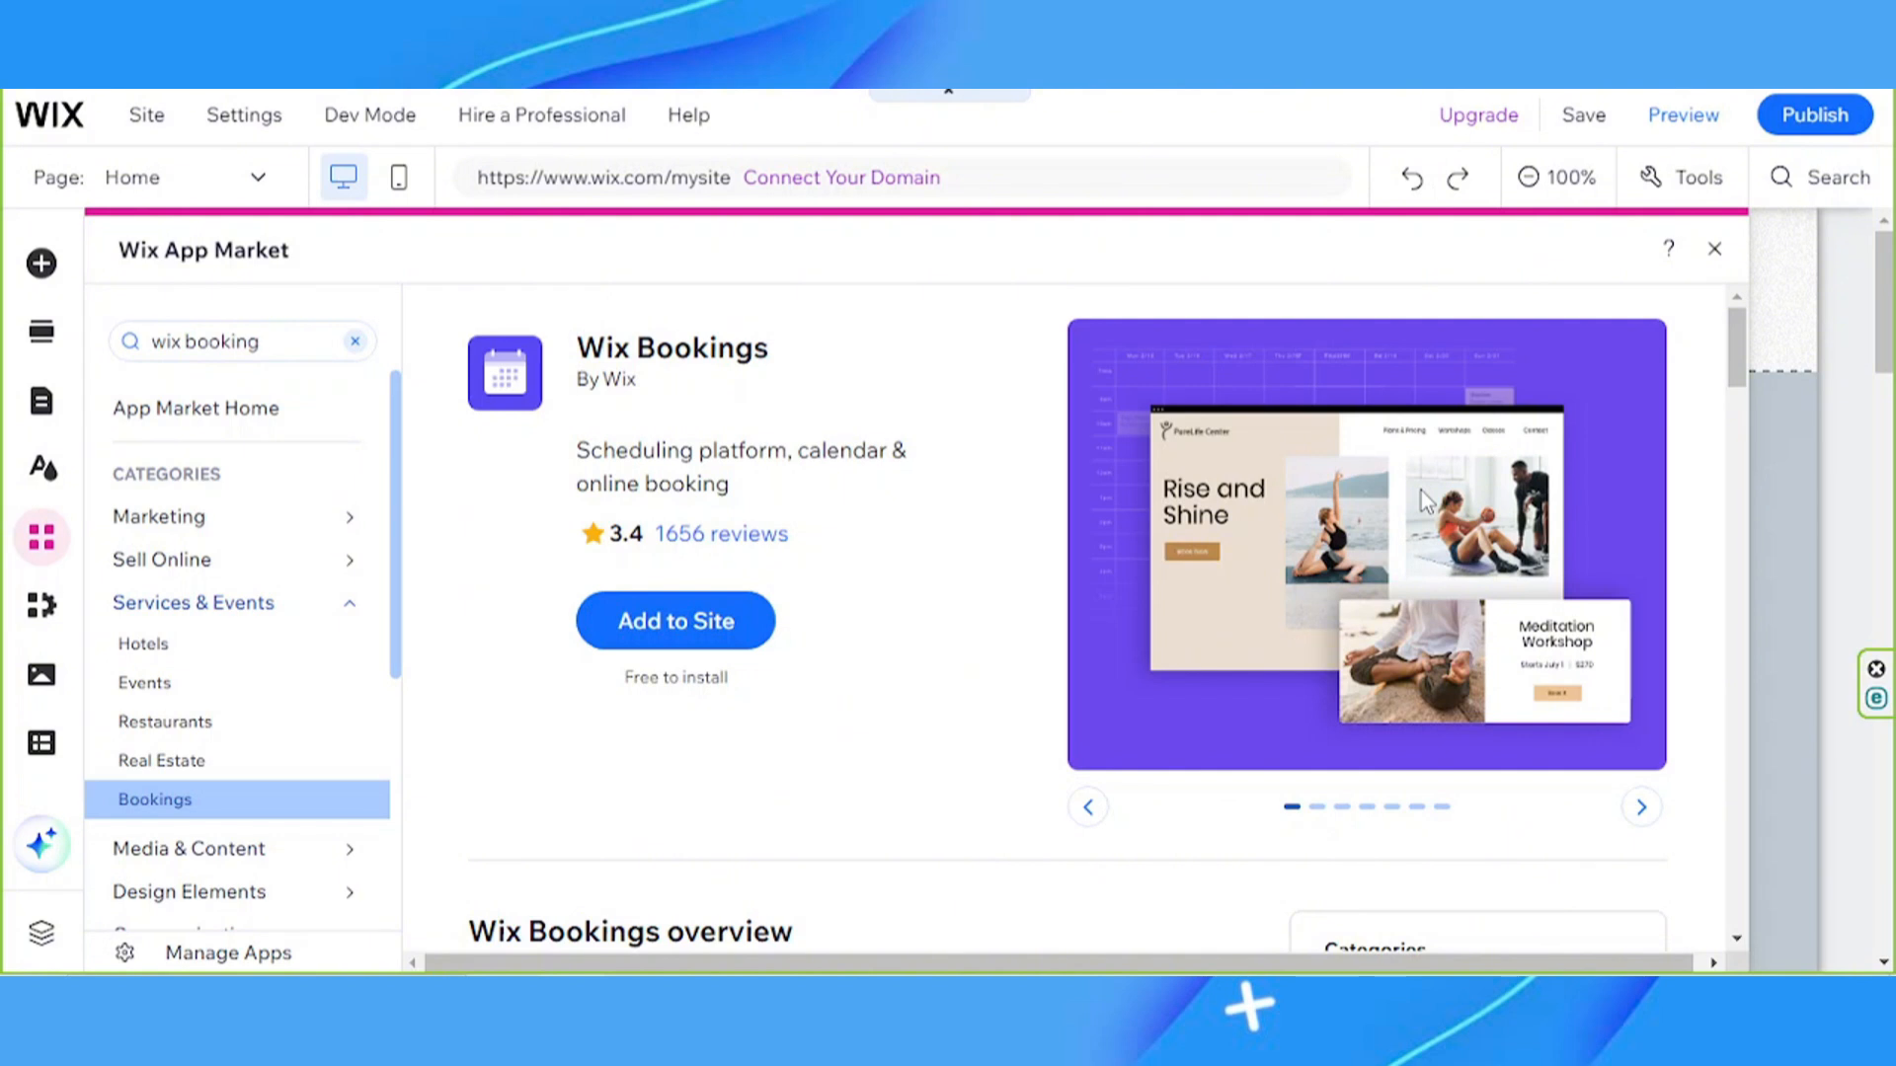
Review the business tools for Wix Blog and the media options down to the free Wix images and videos
click(57, 617)
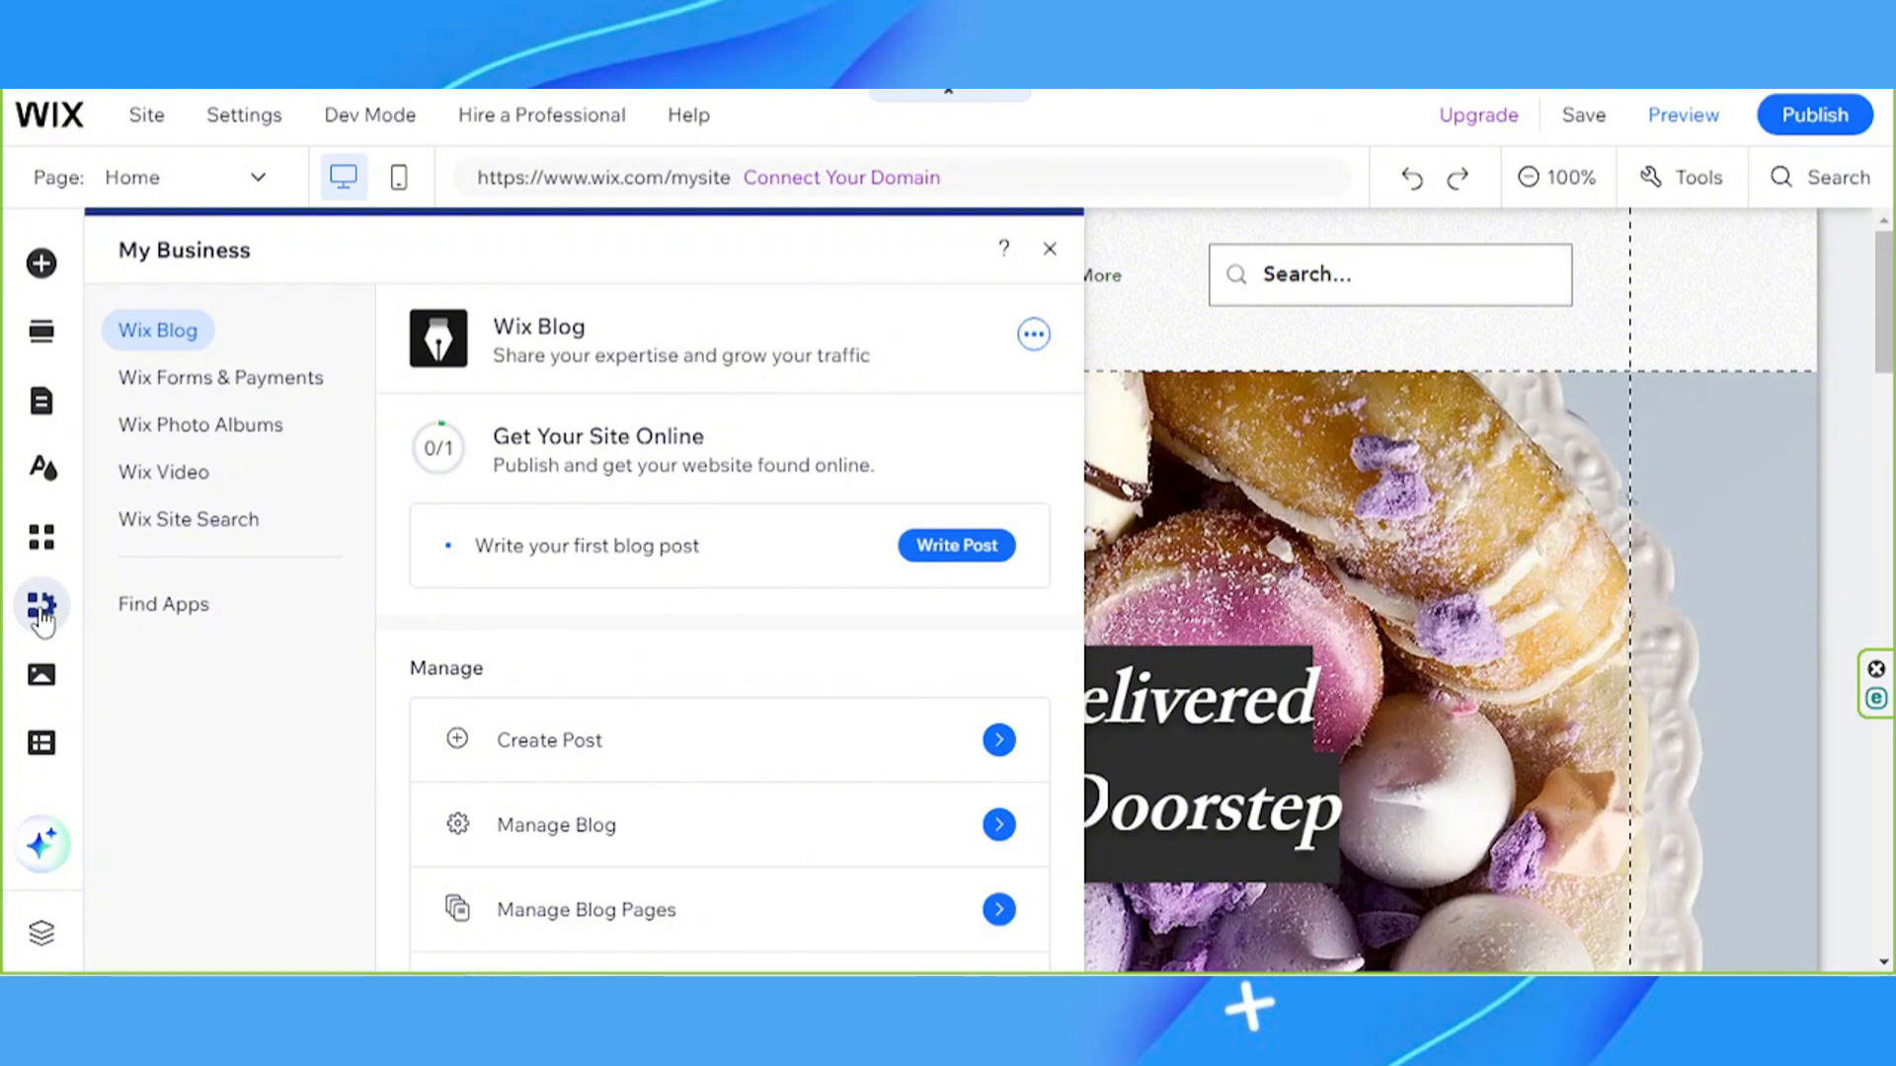
click(41, 674)
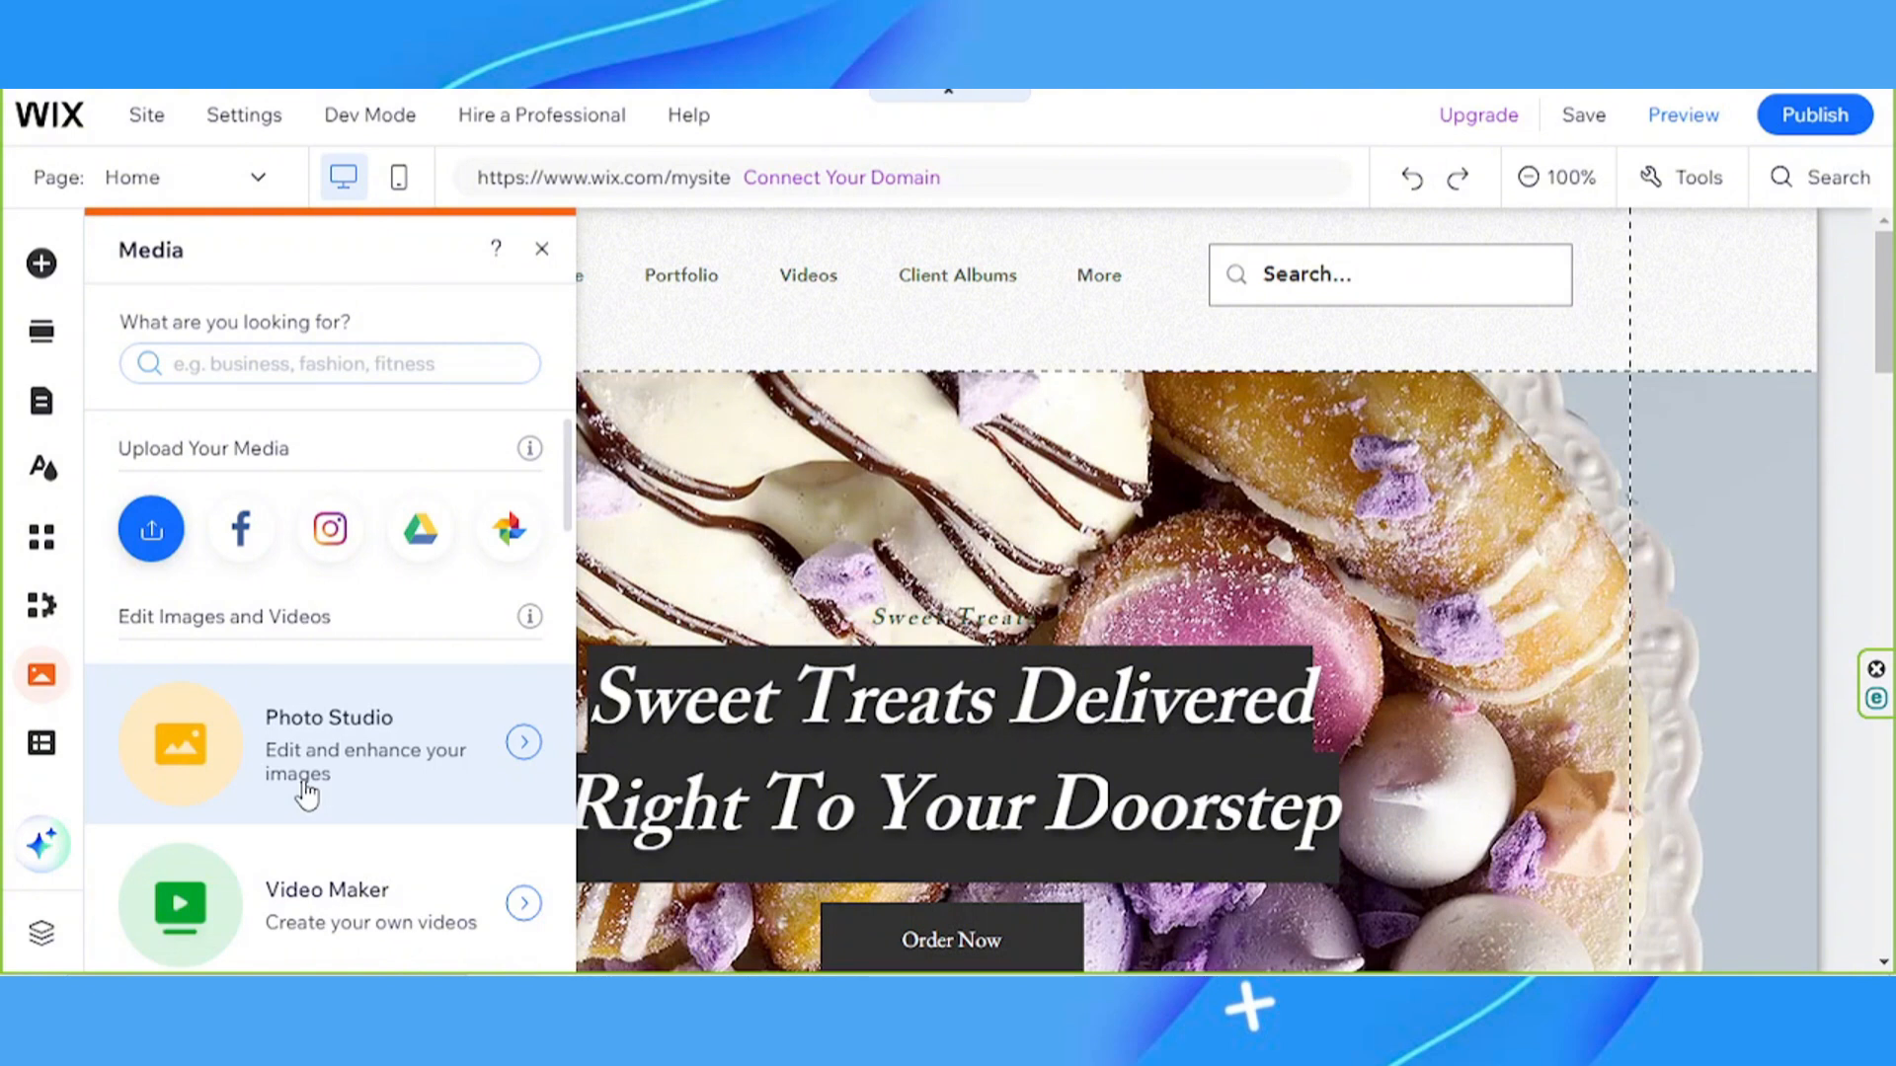
scroll(425, 622, down, 5)
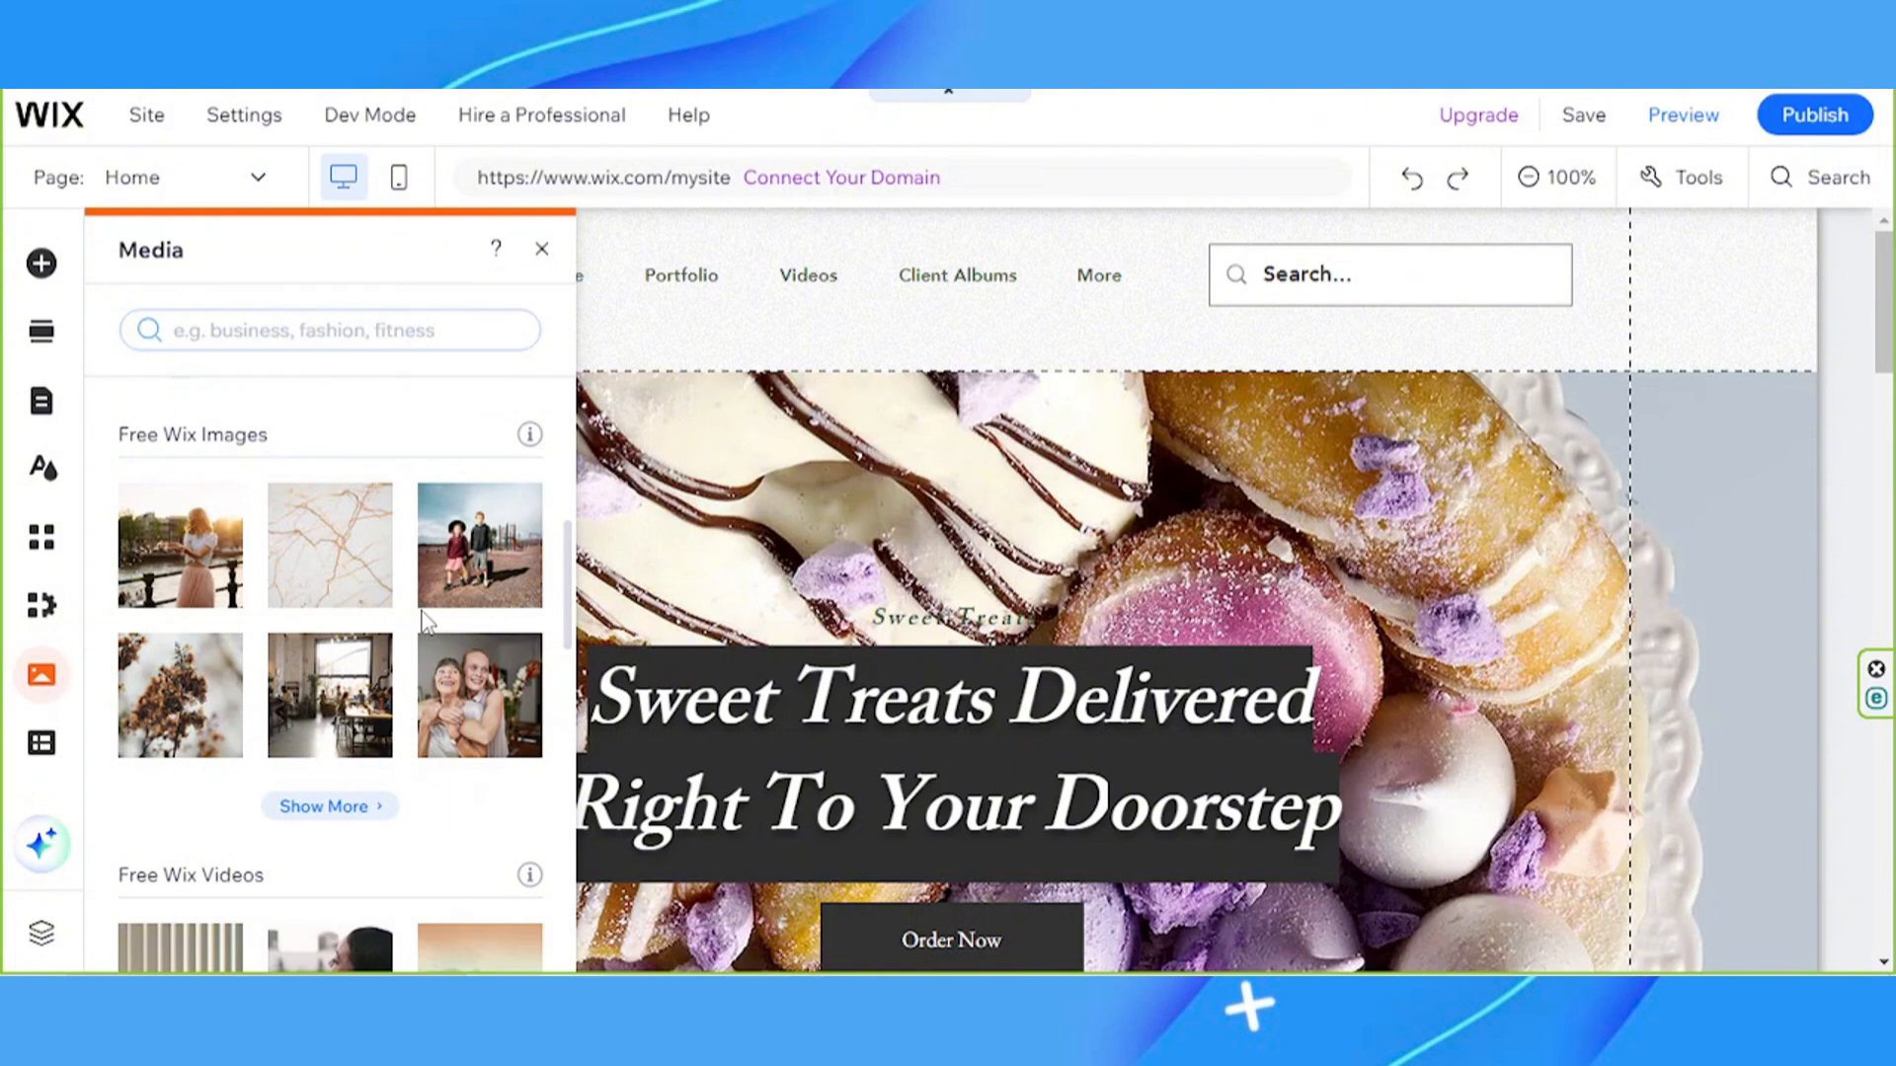
Review the remaining stock media down to the upload option, the content manager and the page layers
scroll(425, 622, down, 8)
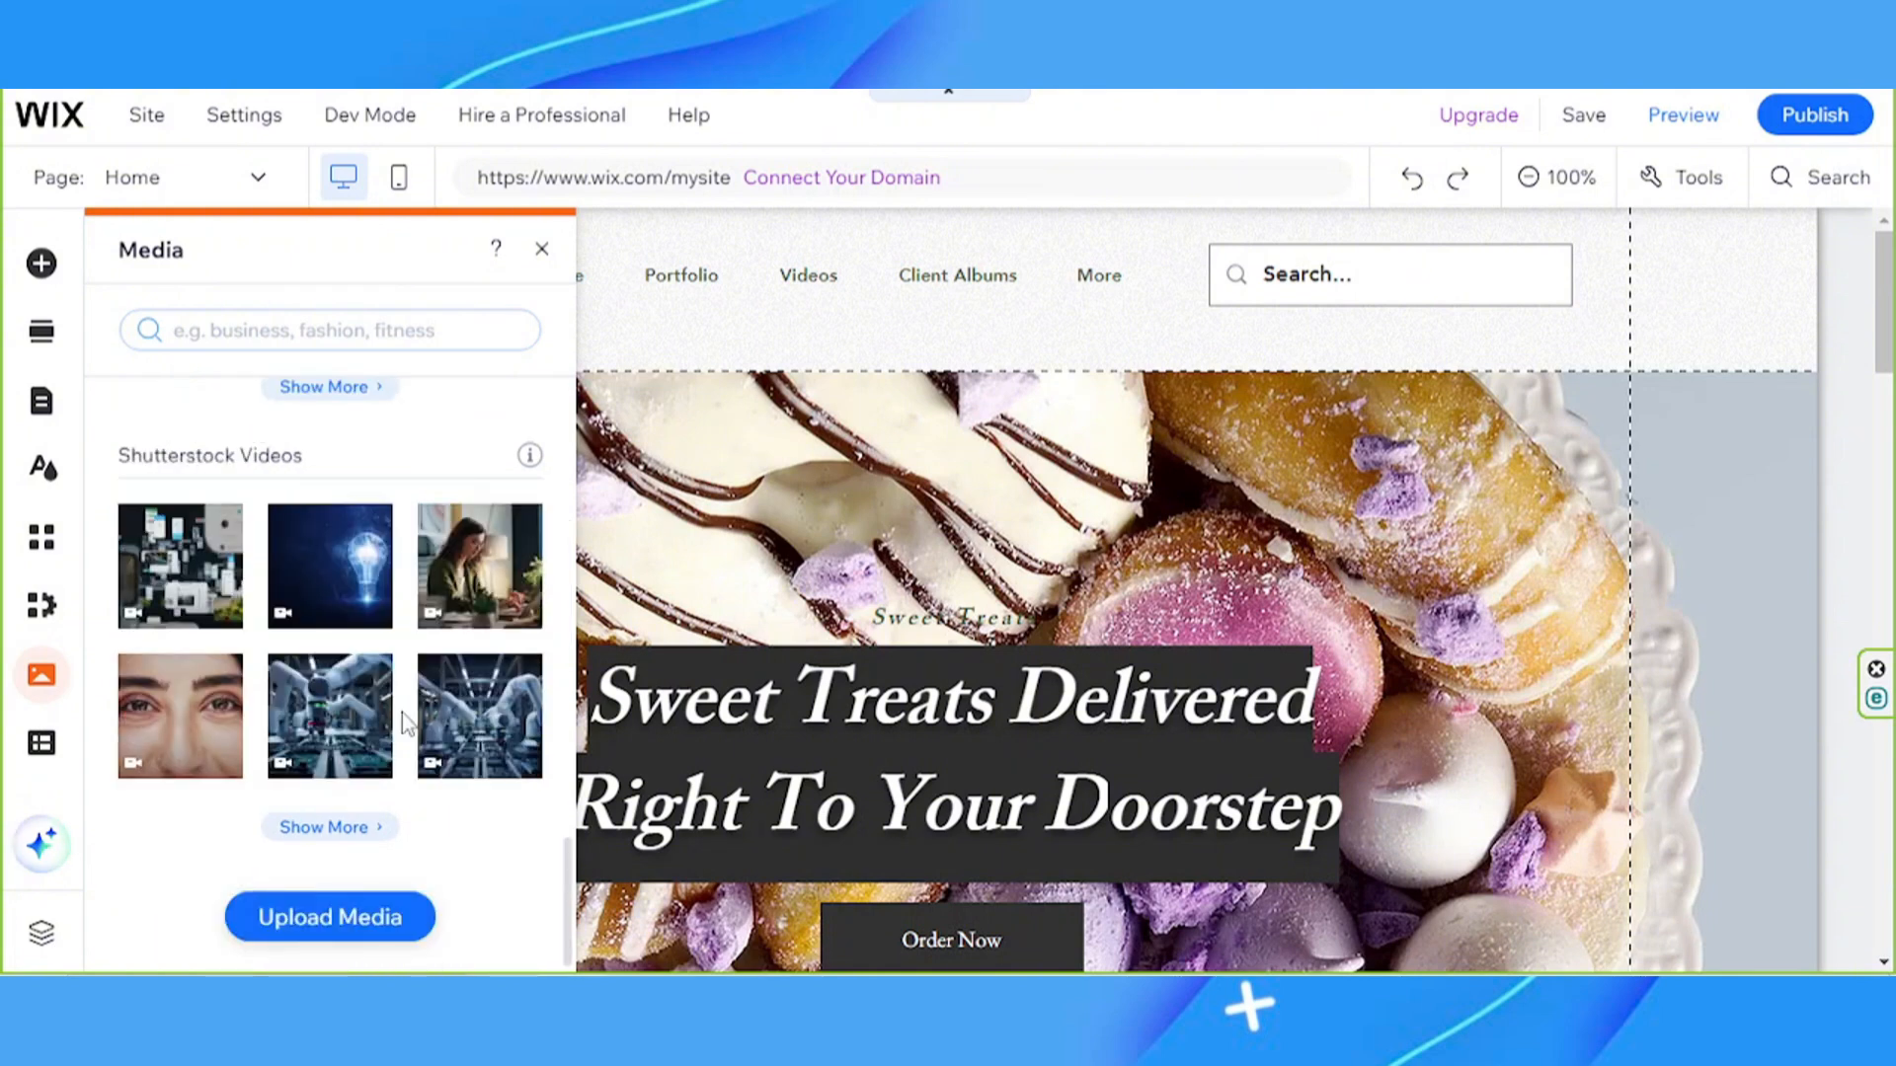
click(62, 743)
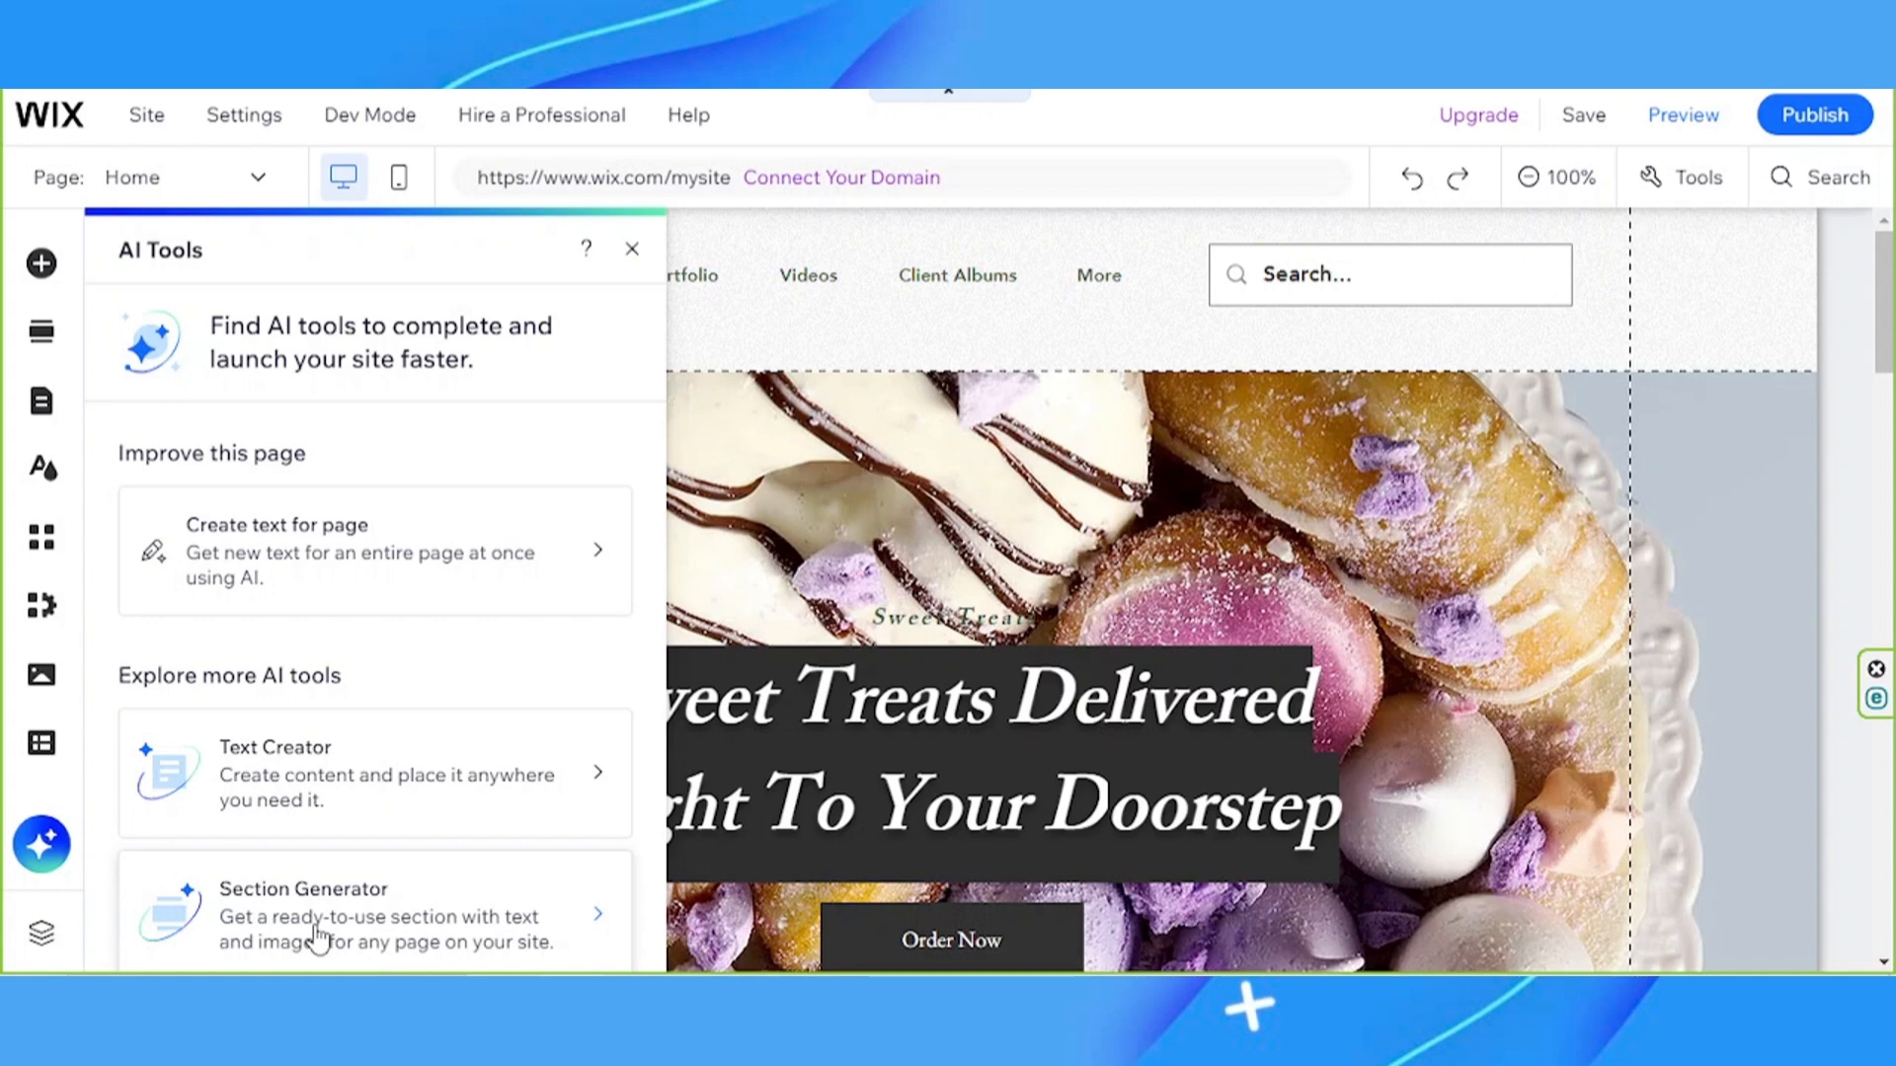
click(41, 934)
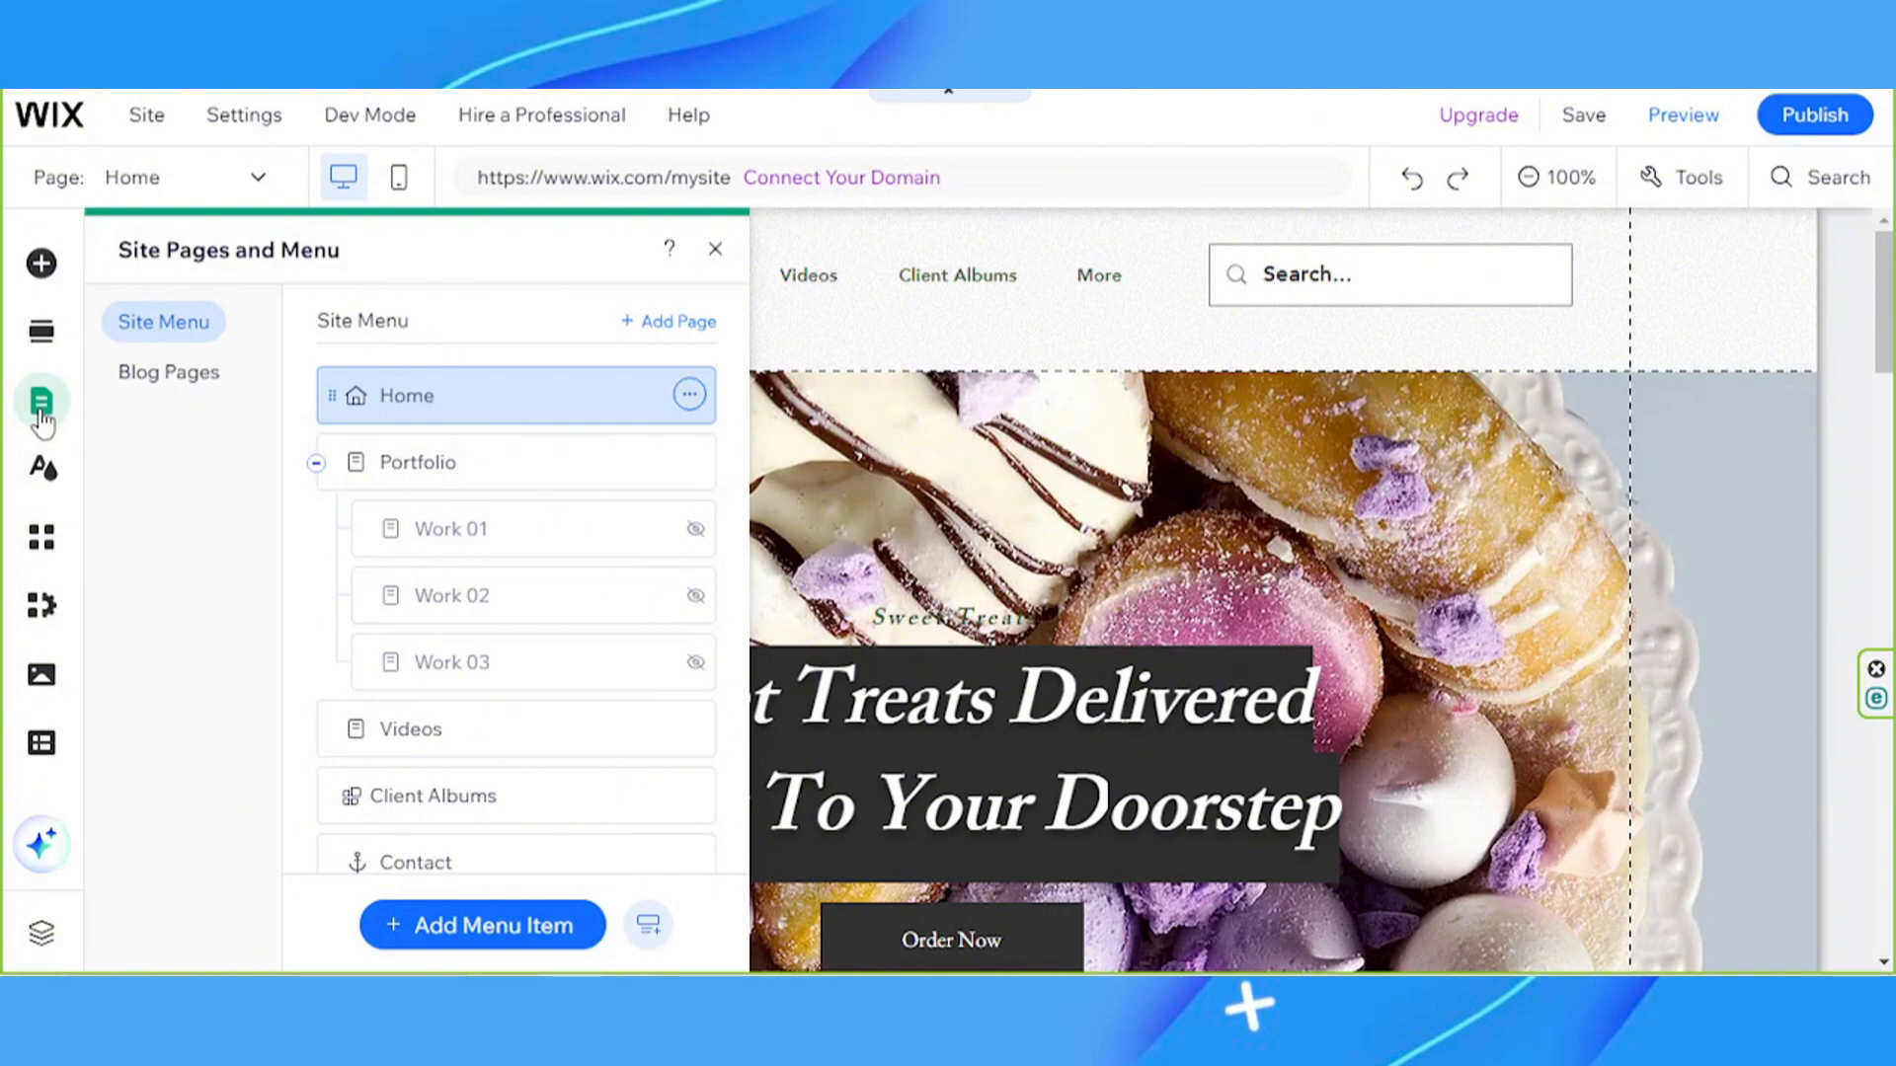
Open the Portfolio page and review its sections from the title down to the contact form
click(77, 186)
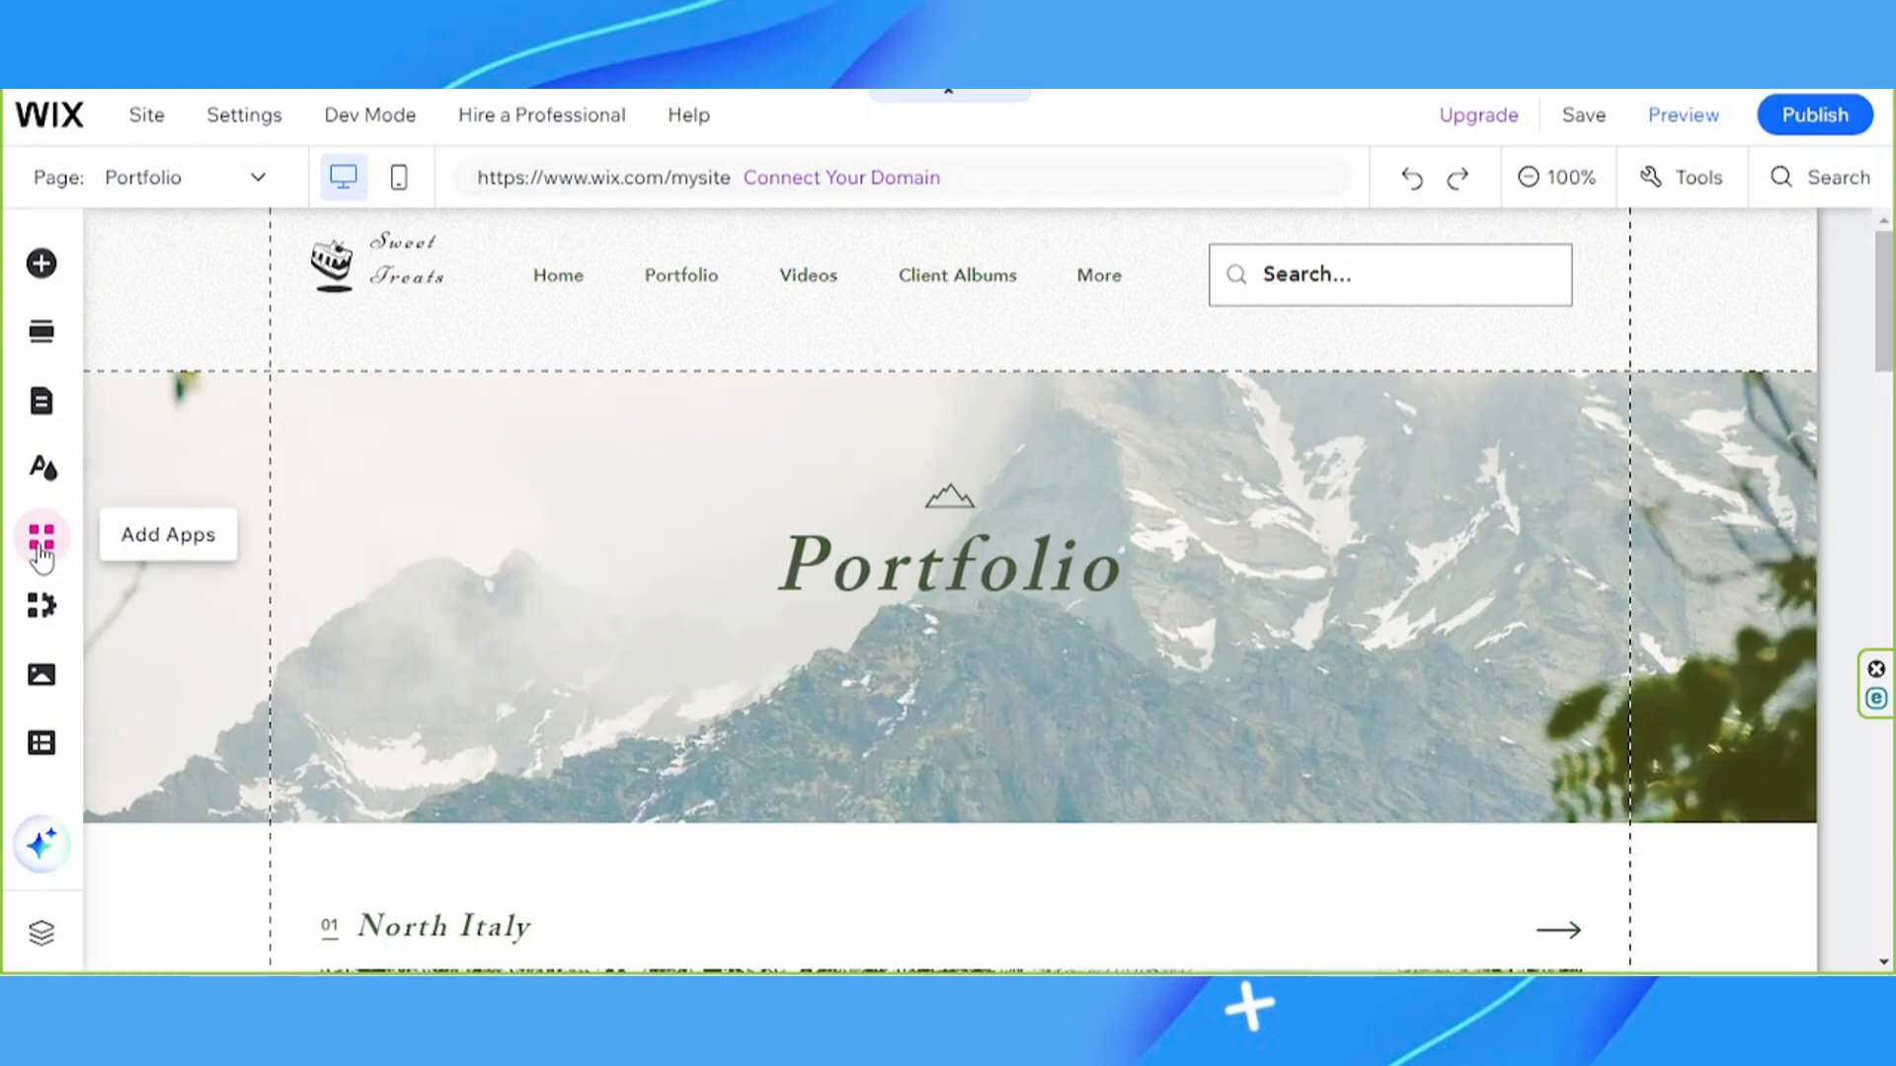
scroll(241, 642, down, 10)
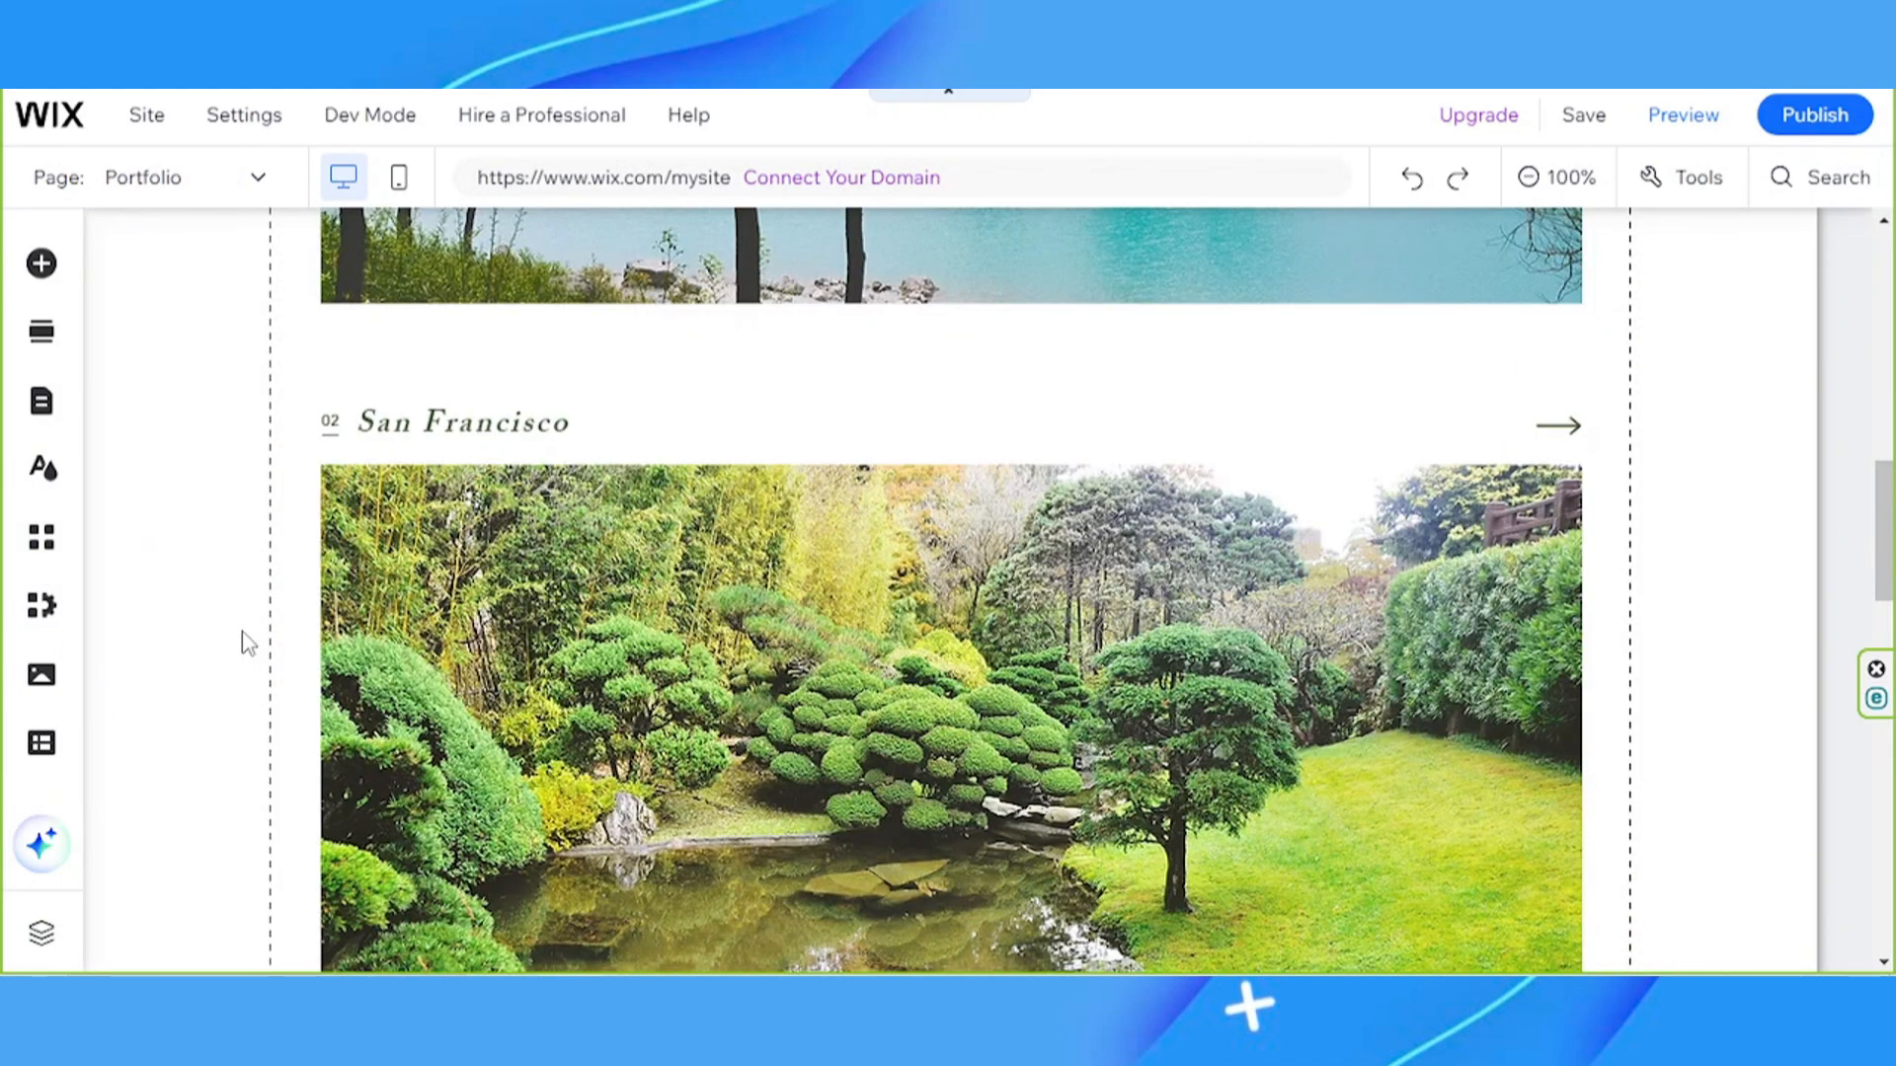
scroll(247, 642, up, 10)
scroll(418, 768, down, 10)
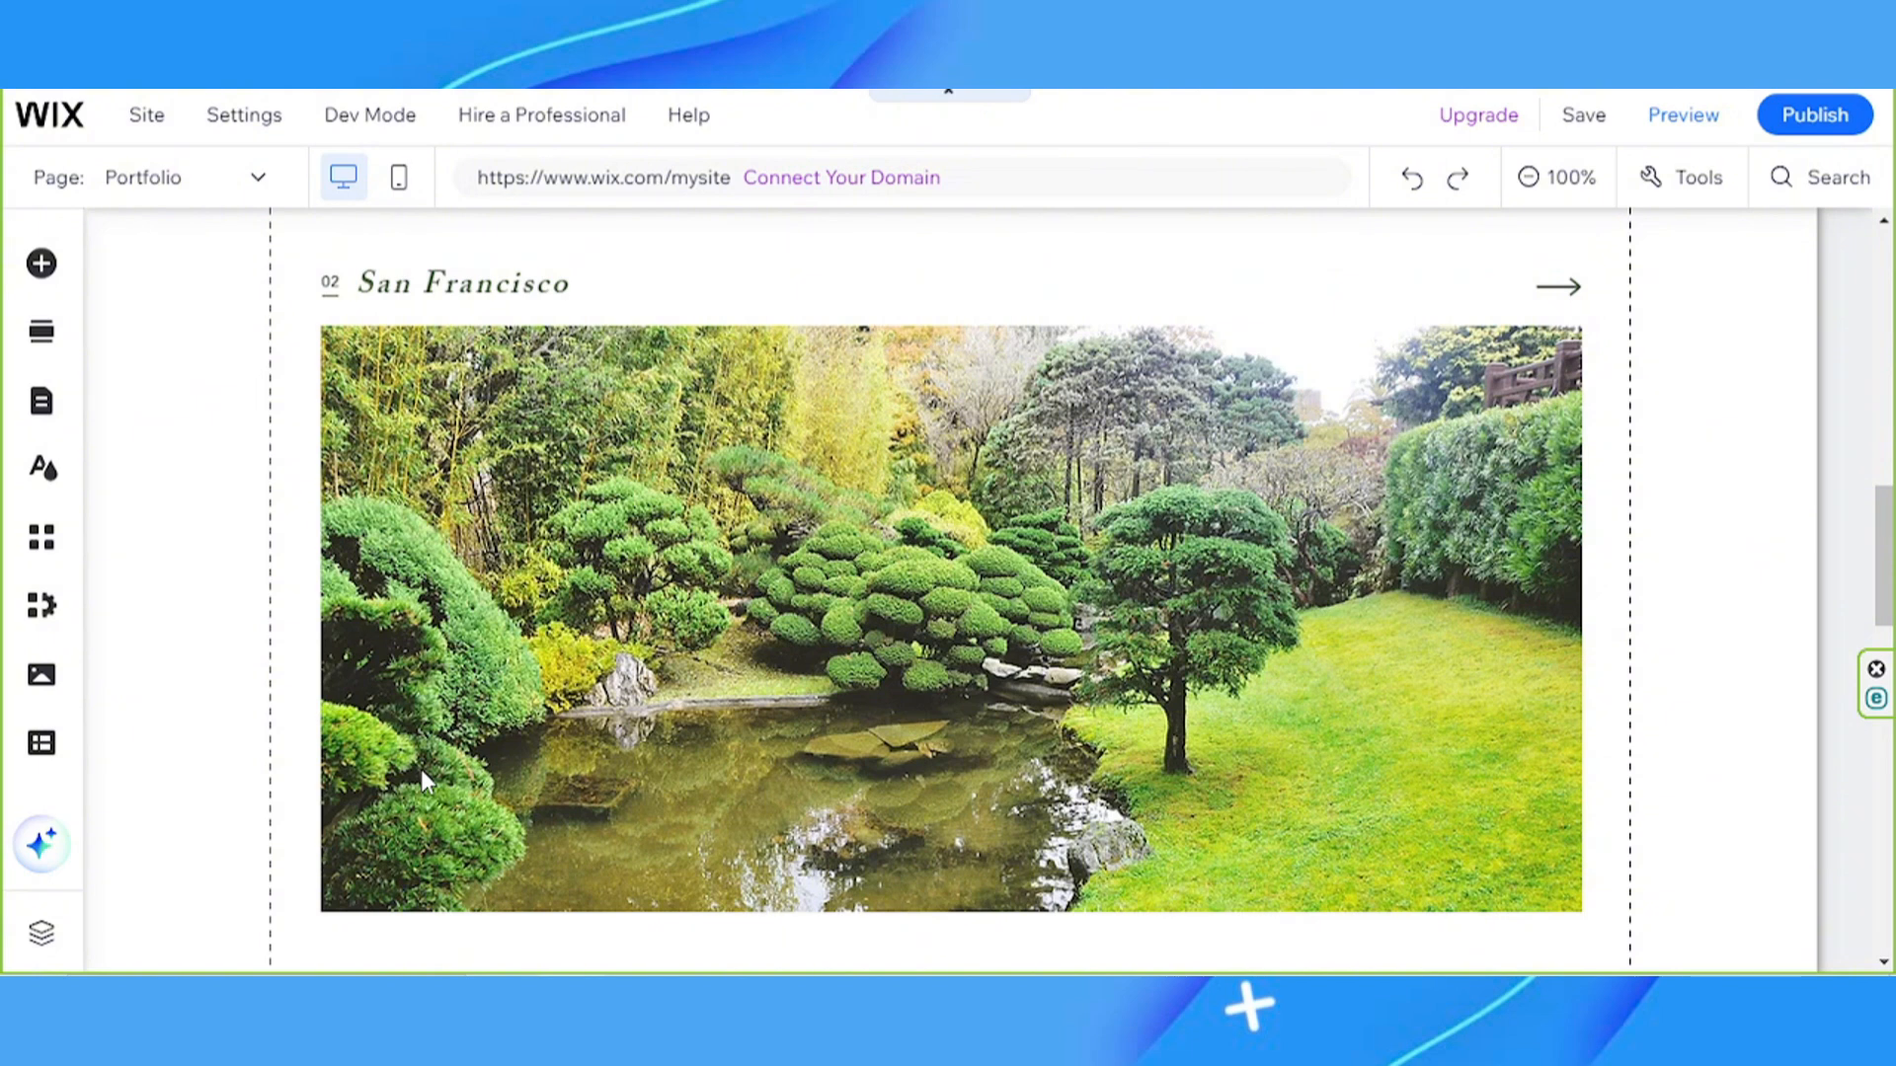
scroll(421, 779, down, 10)
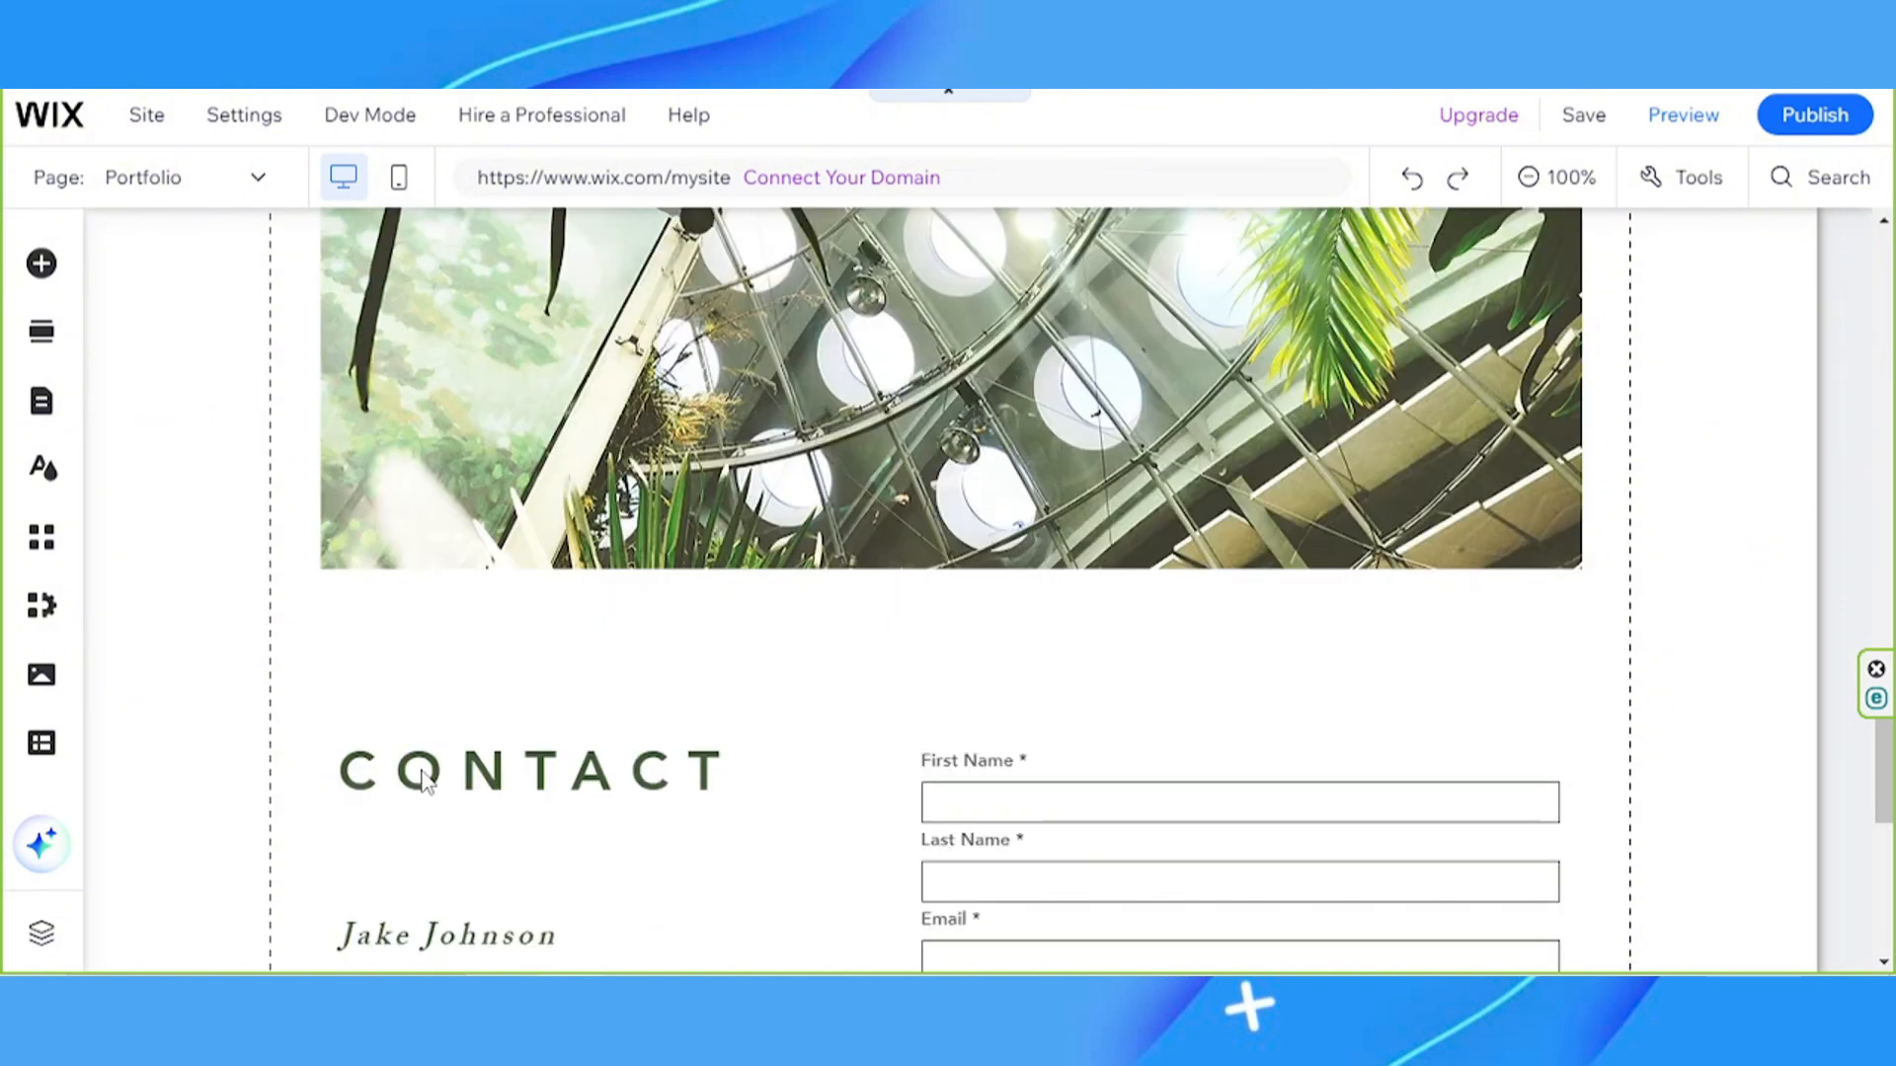
scroll(425, 779, up, 15)
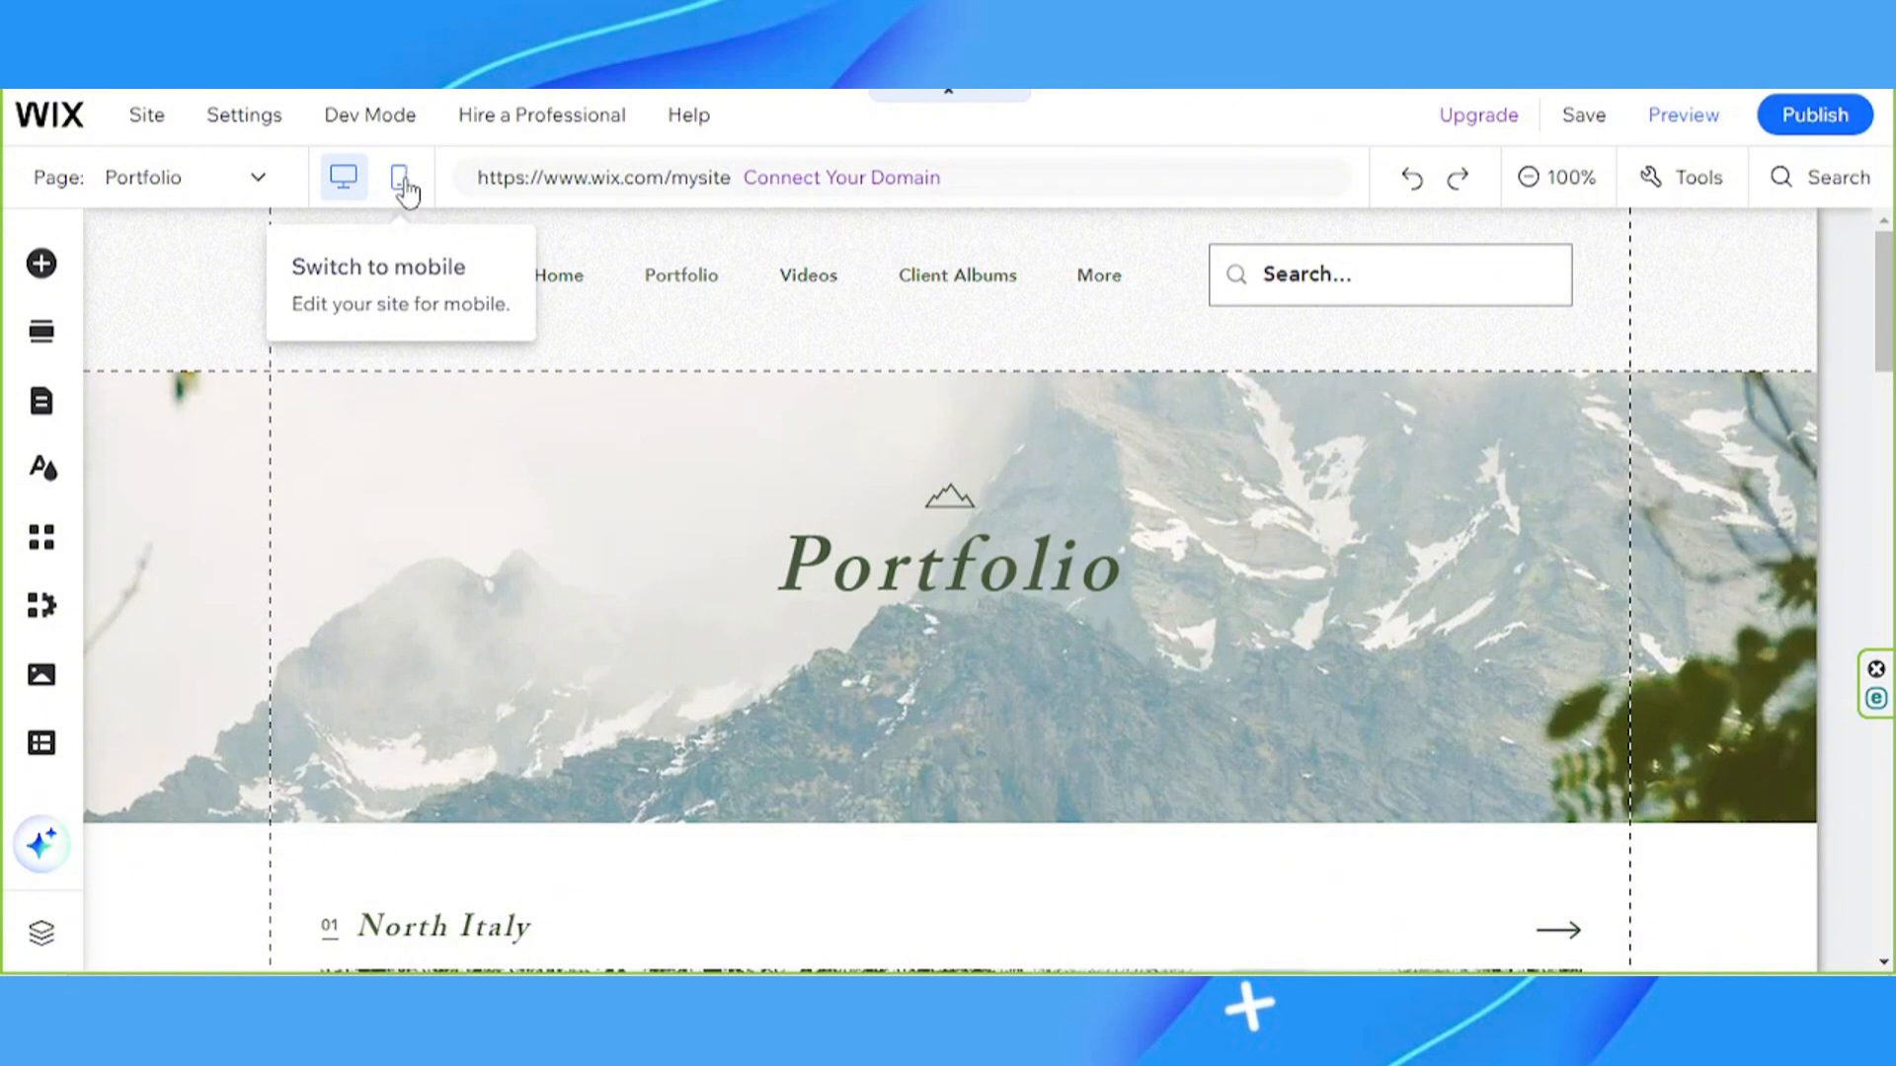
Switch to the mobile editor and examine the Portfolio page's mobile layout, from the header to the contact form
click(400, 179)
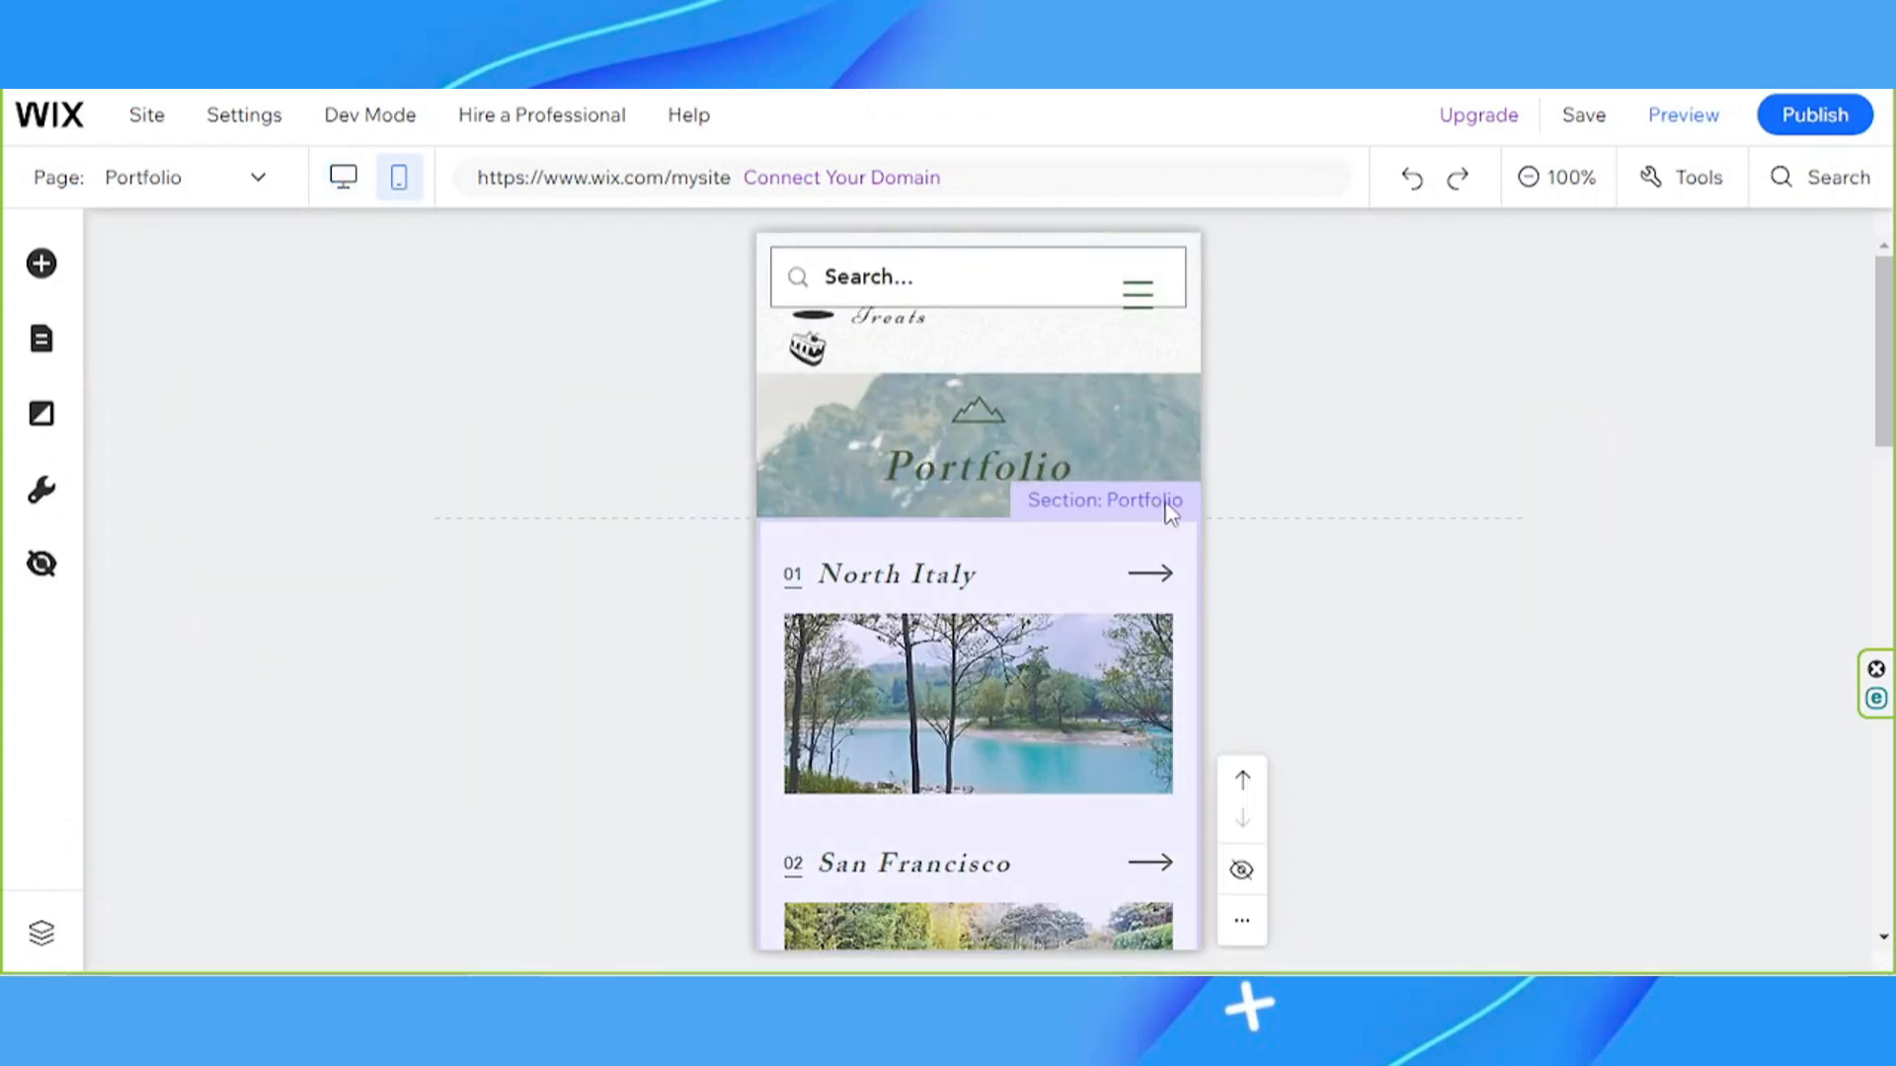
scroll(1228, 645, down, 12)
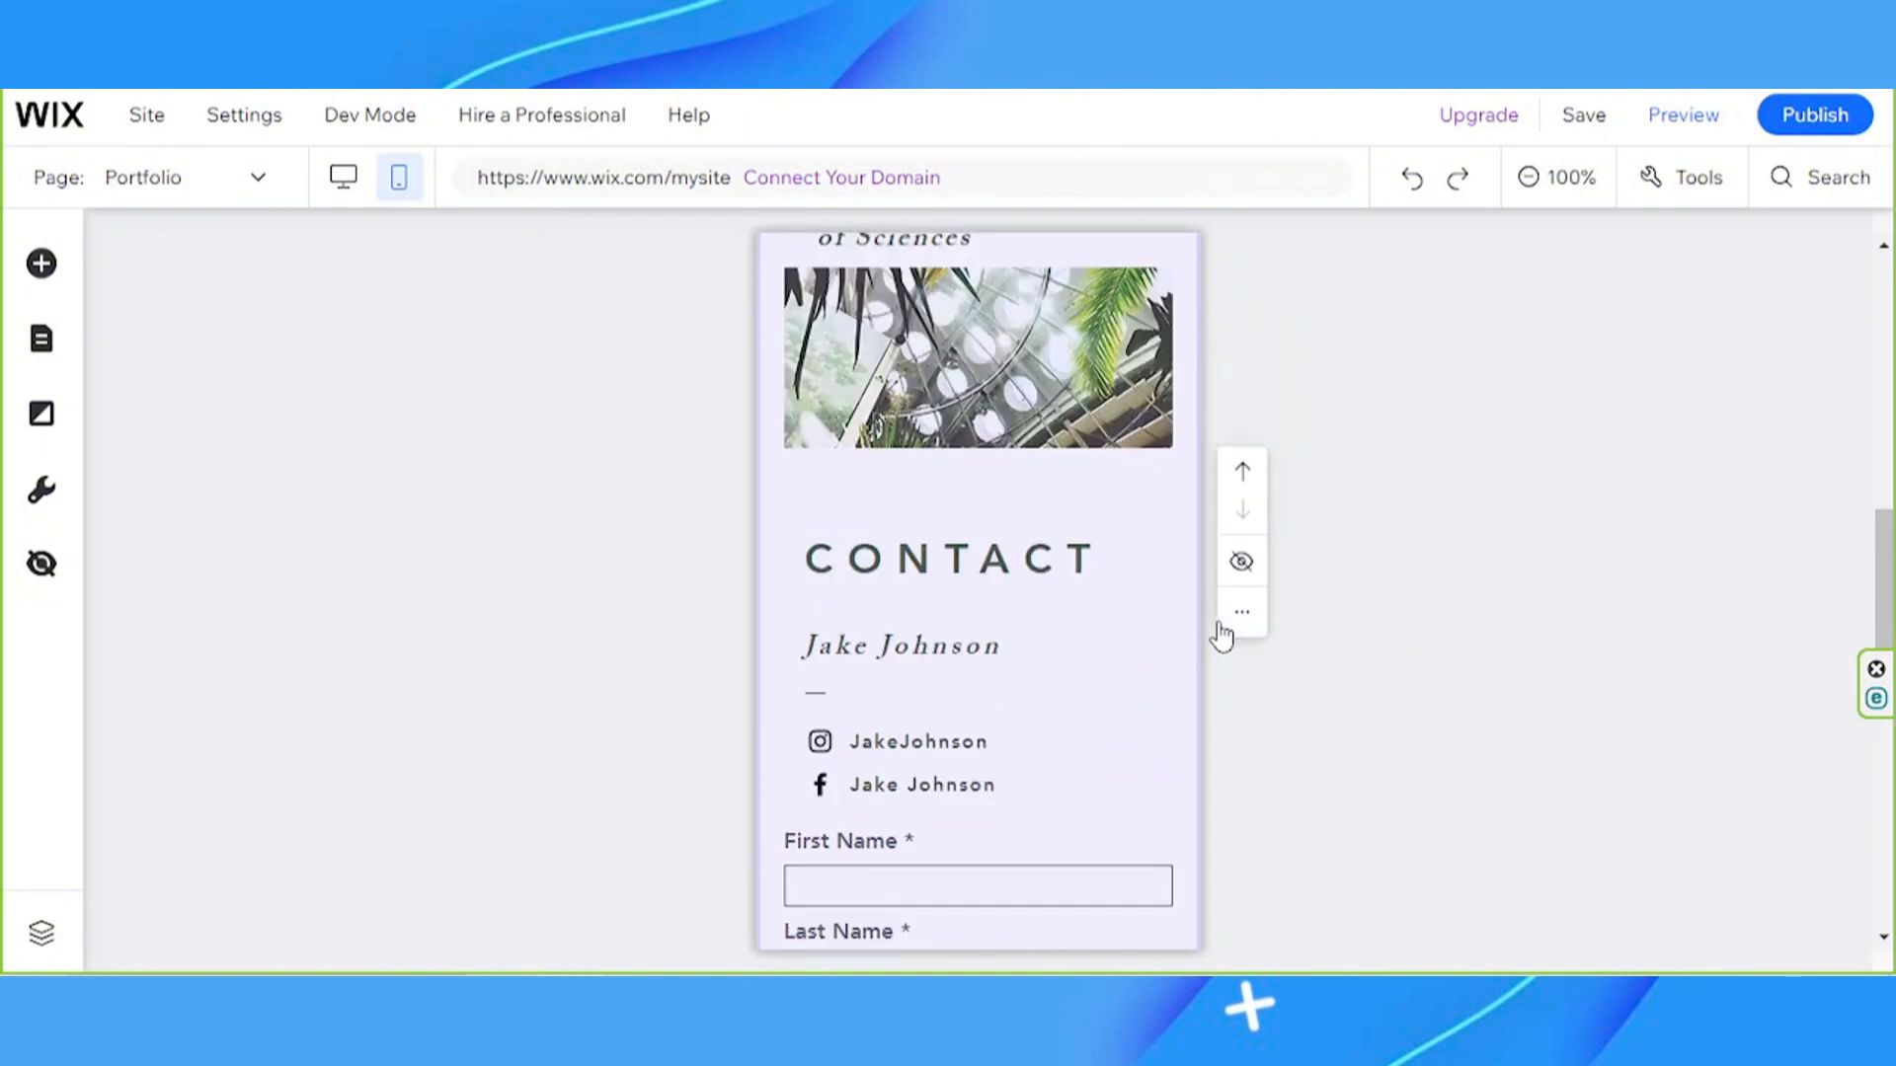
scroll(1222, 637, down, 7)
scroll(1220, 635, up, 18)
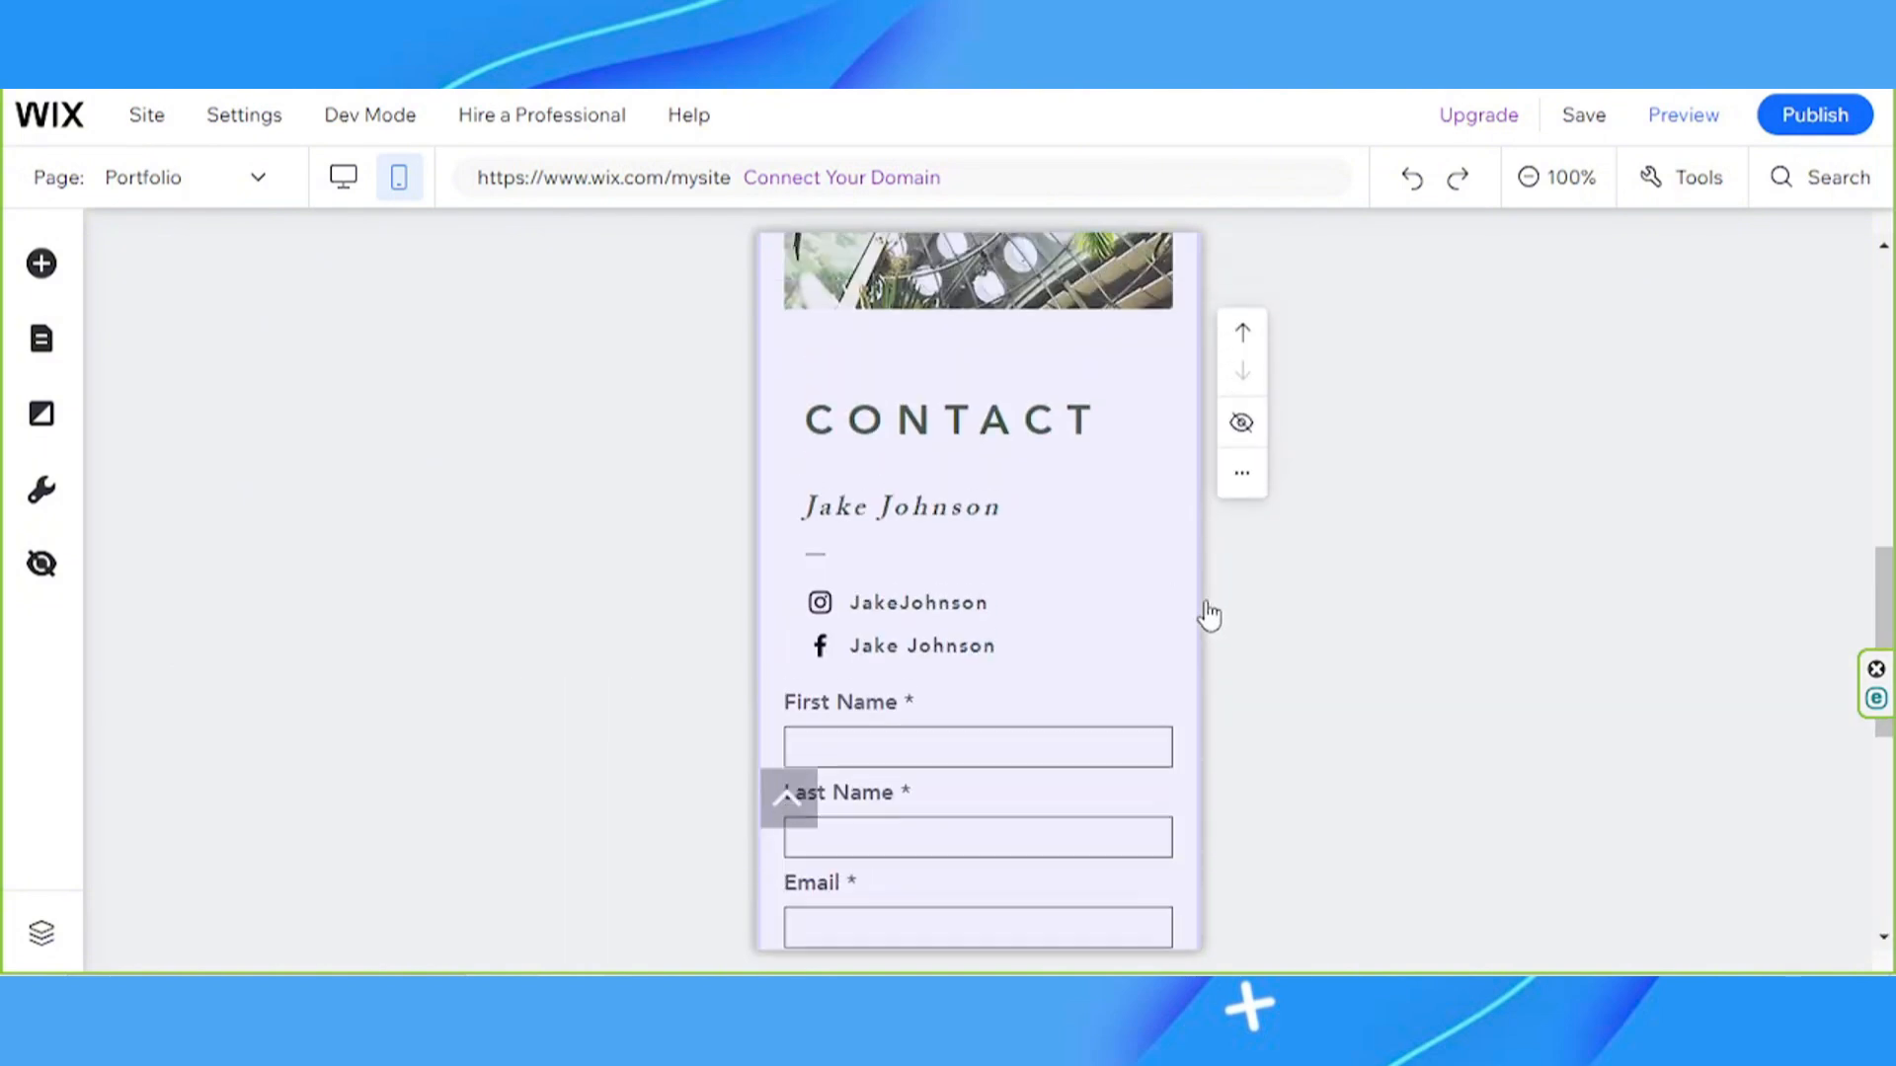
click(1152, 277)
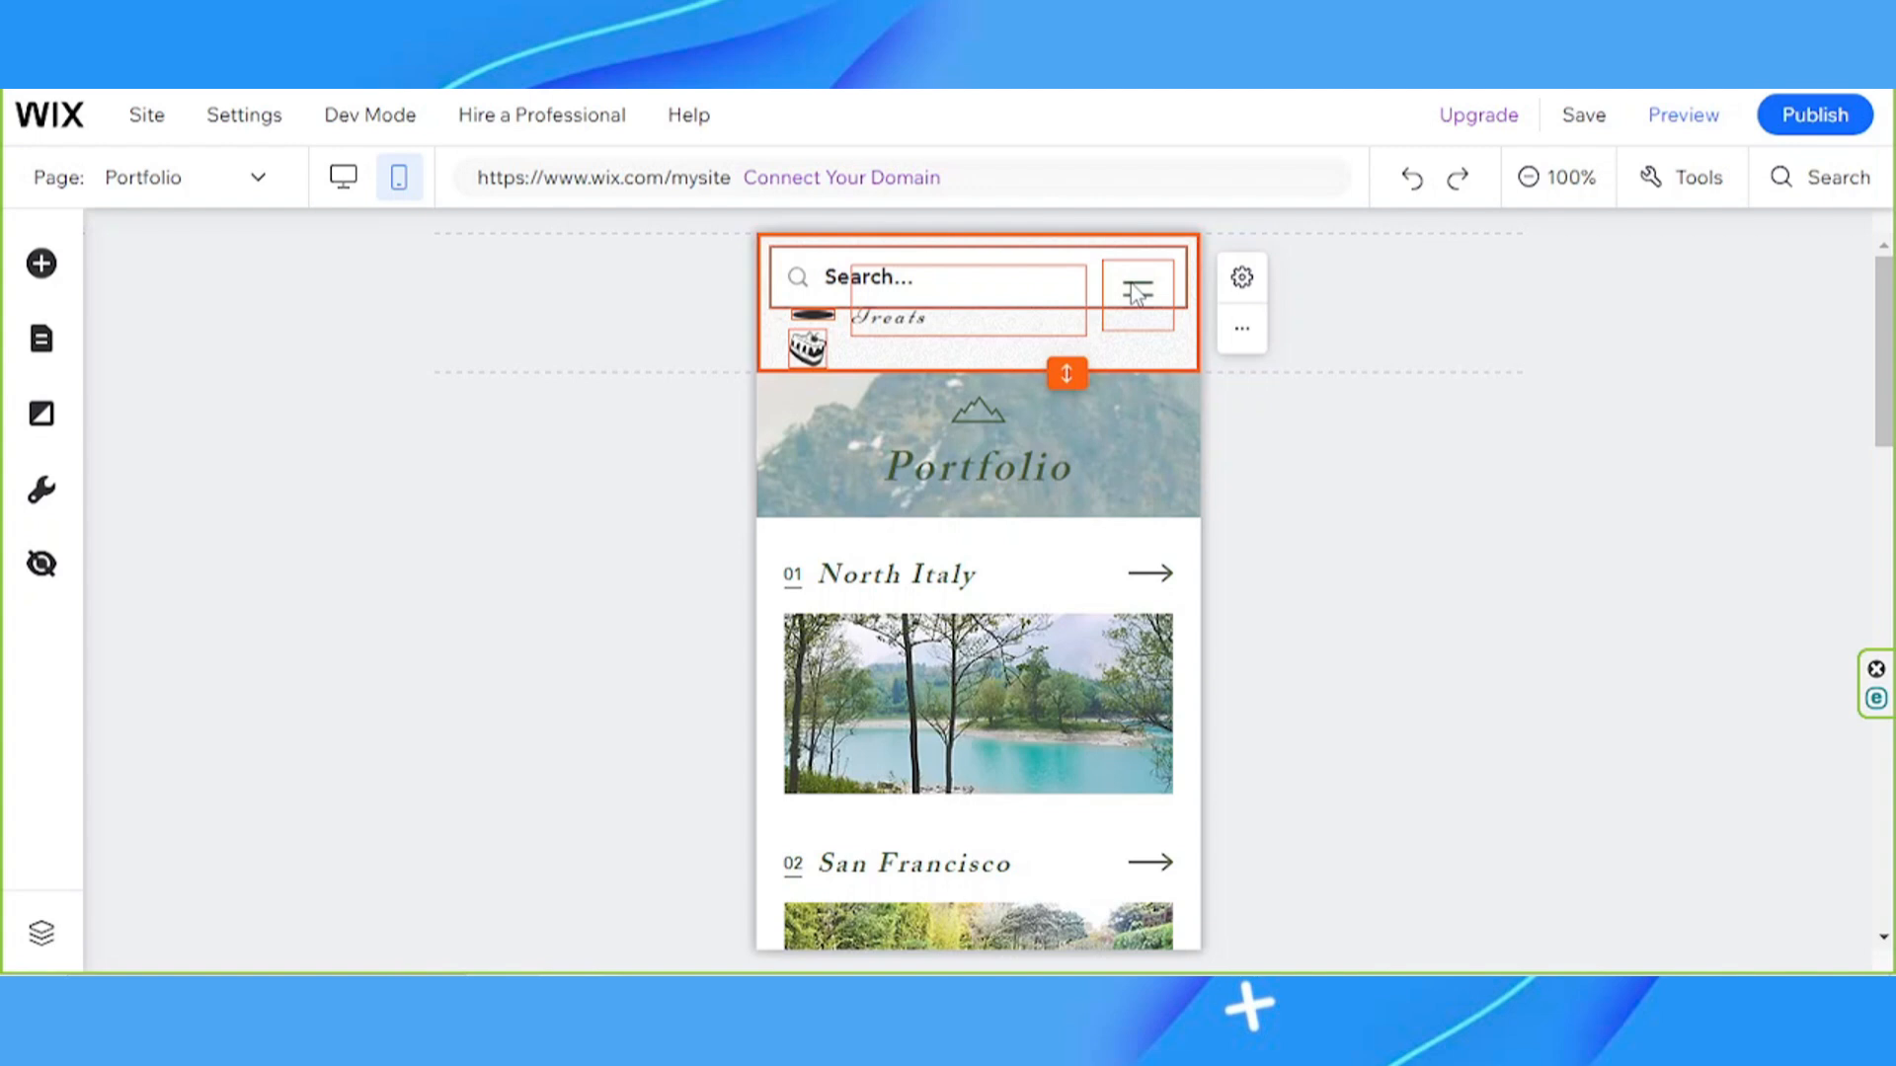
scroll(968, 650, down, 5)
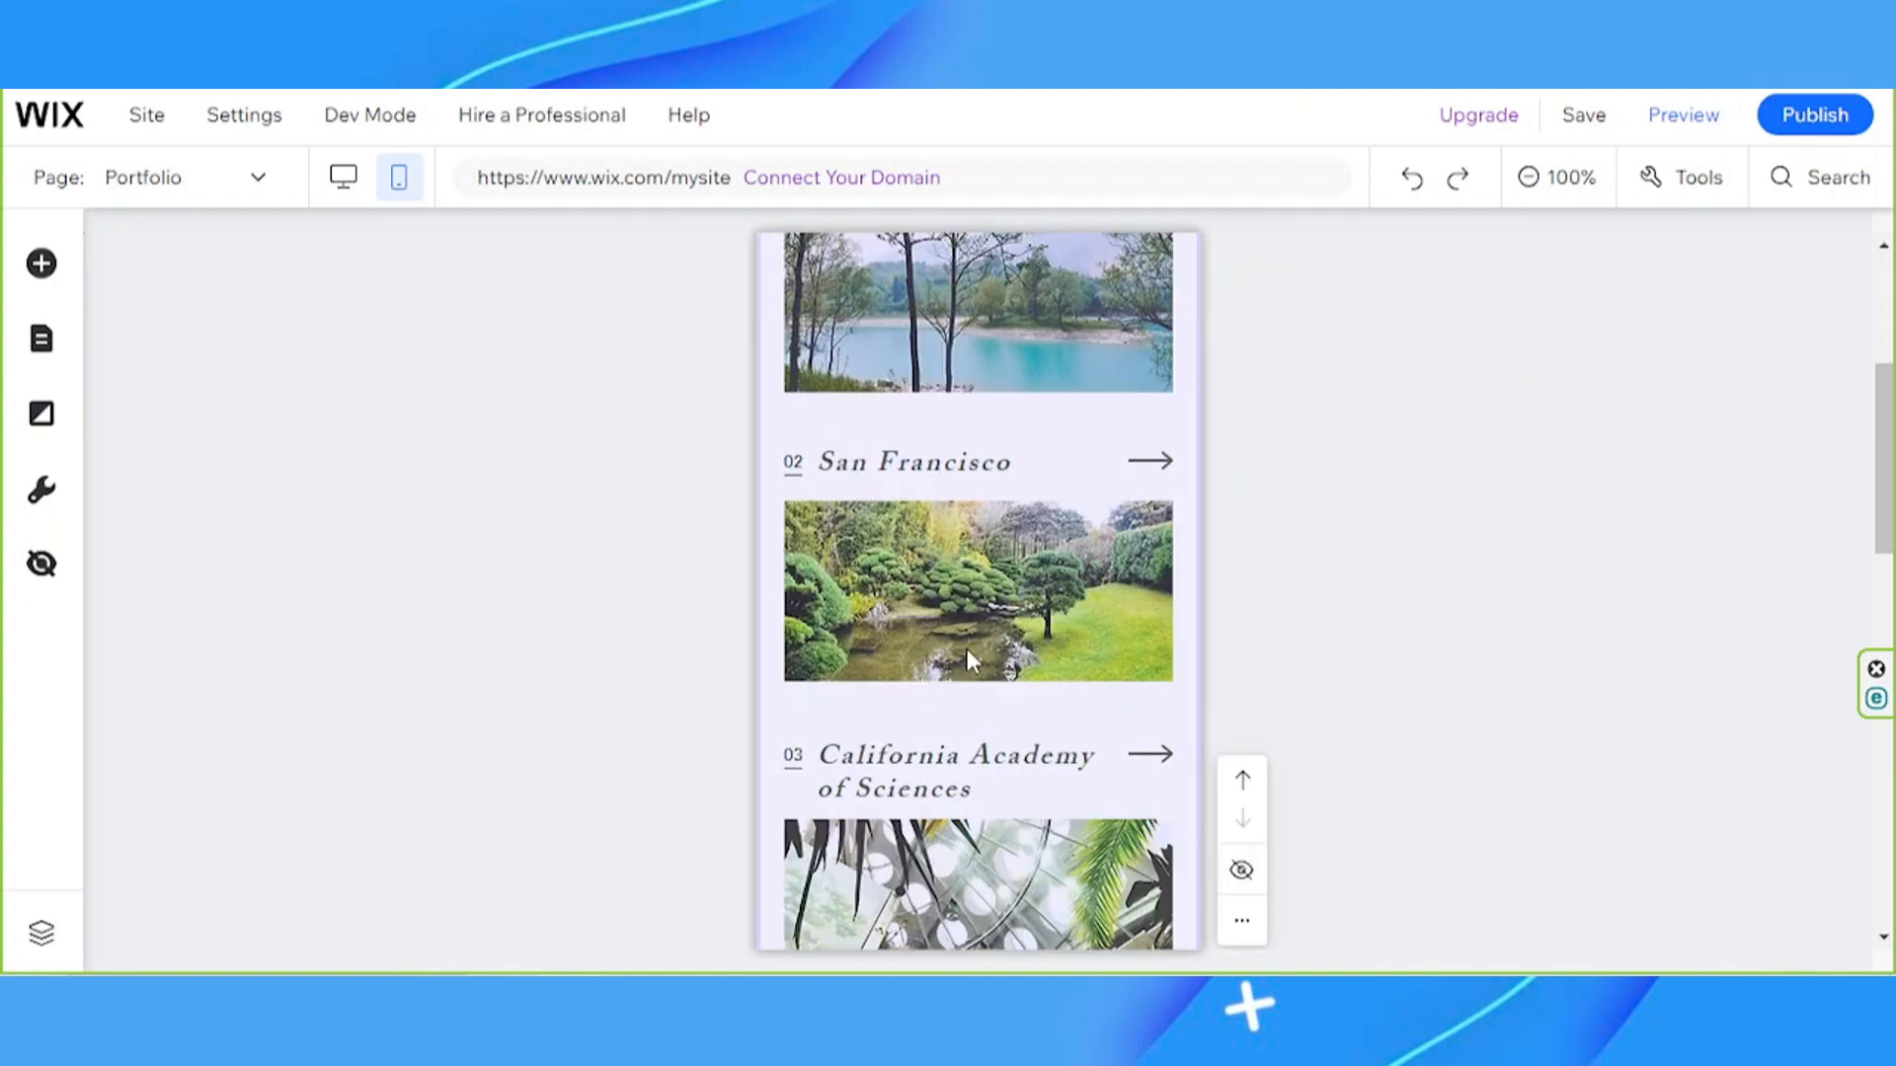
scroll(967, 652, up, 2)
scroll(968, 659, up, 4)
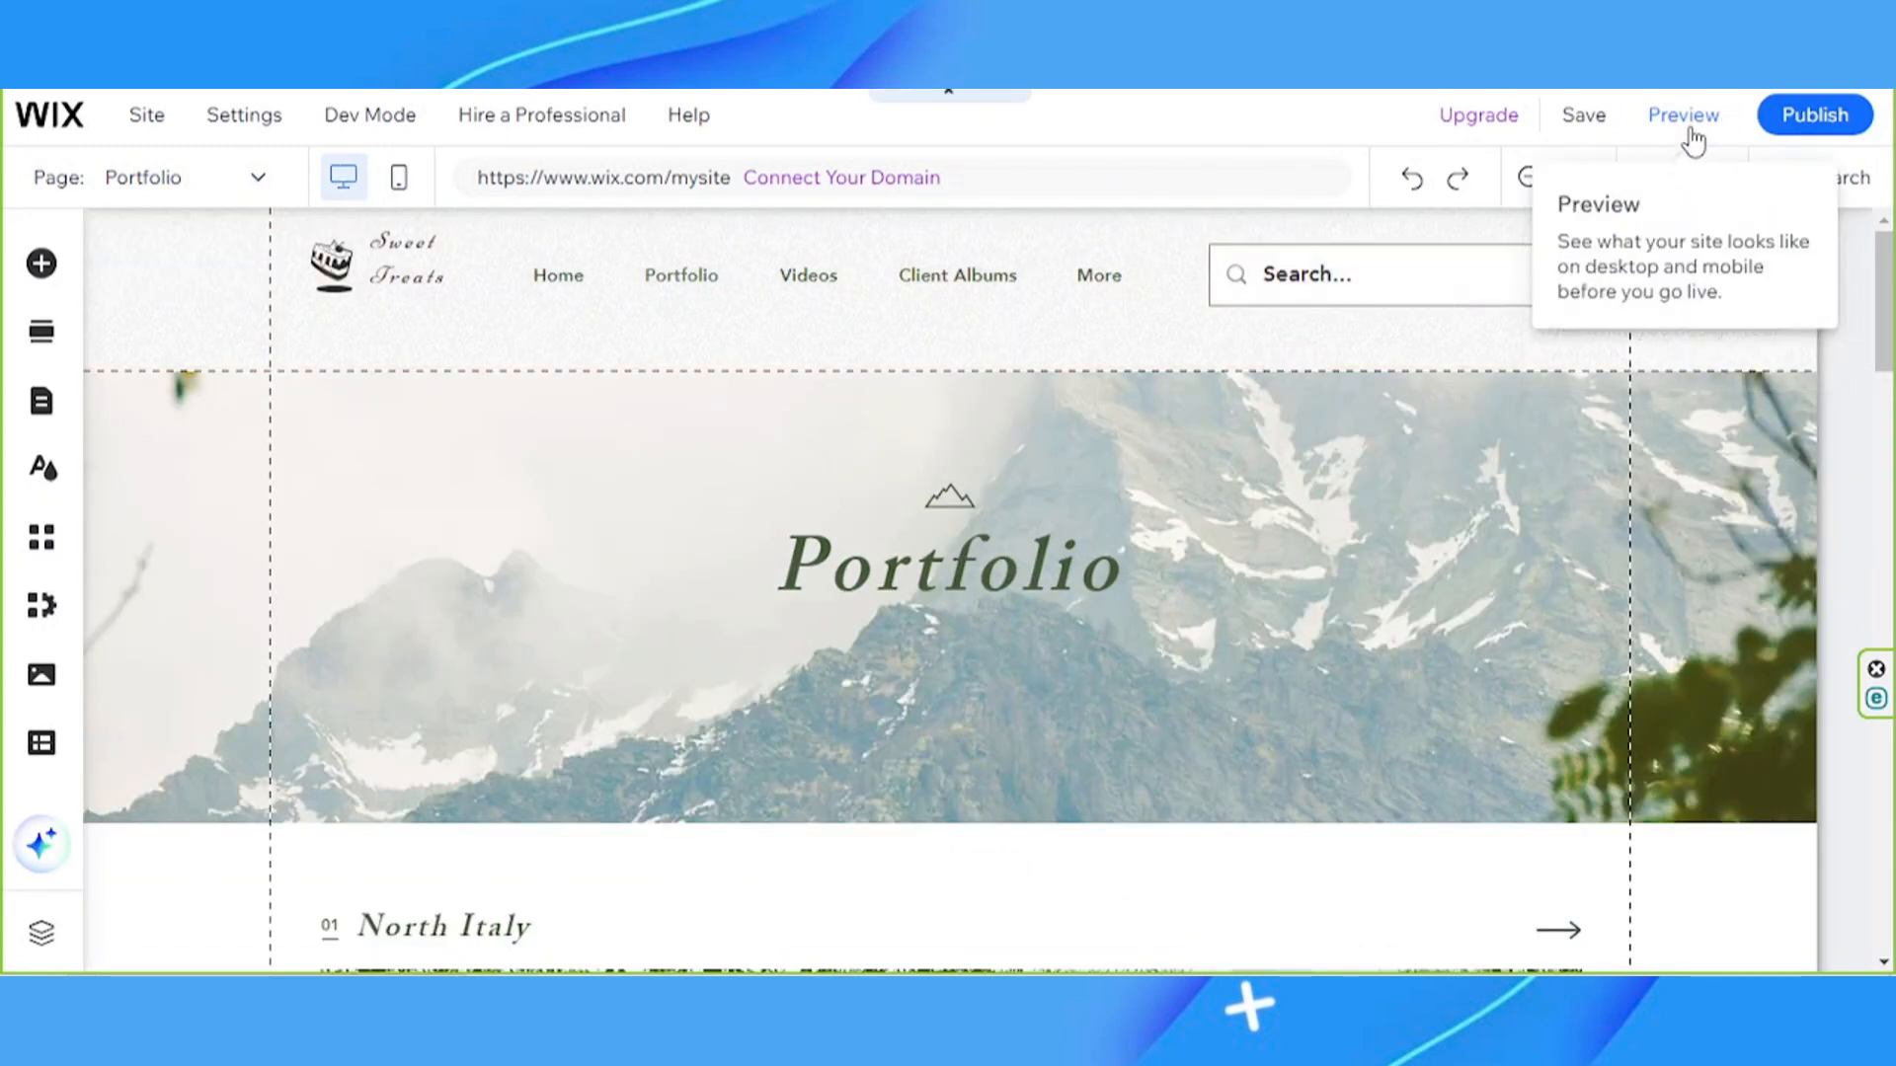
Preview the desktop site, look through the whole Portfolio page and show the More submenu in the header
click(1693, 138)
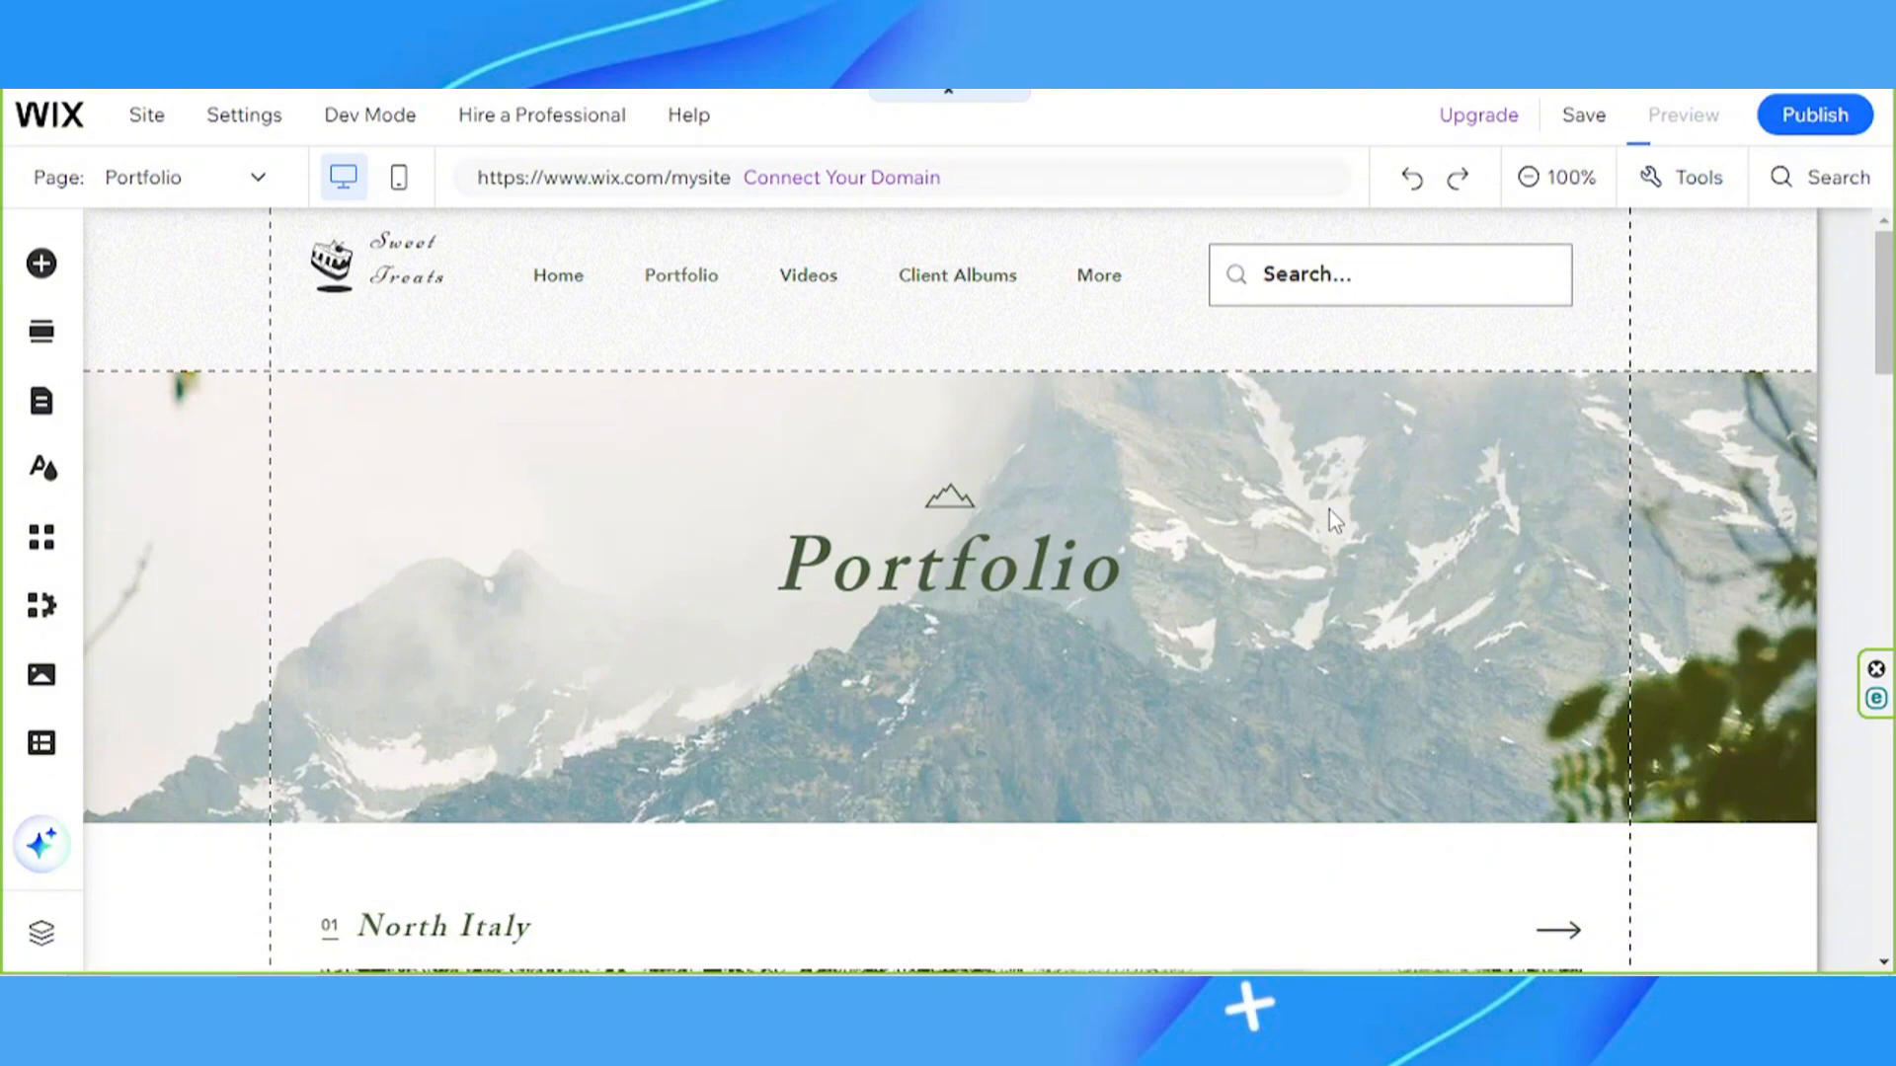
scroll(1390, 527, down, 2)
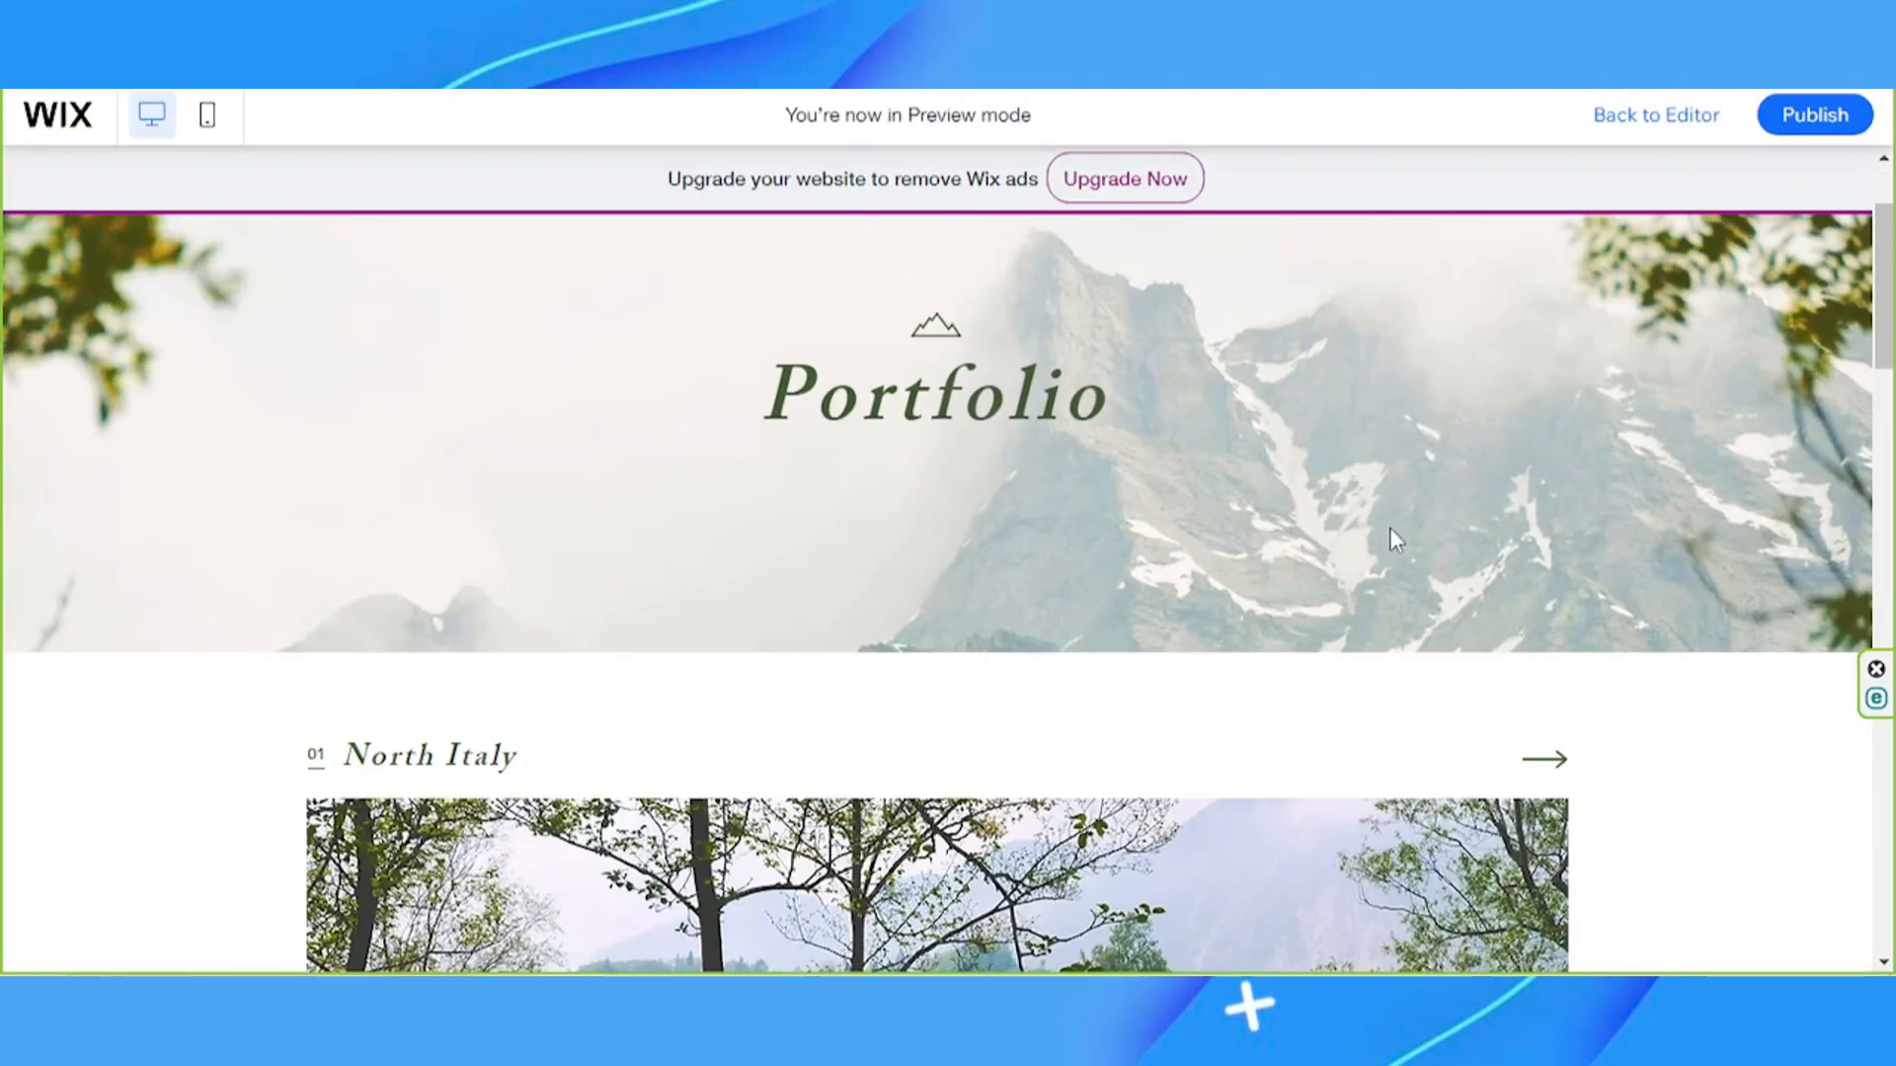
scroll(1389, 527, down, 20)
scroll(1392, 542, up, 20)
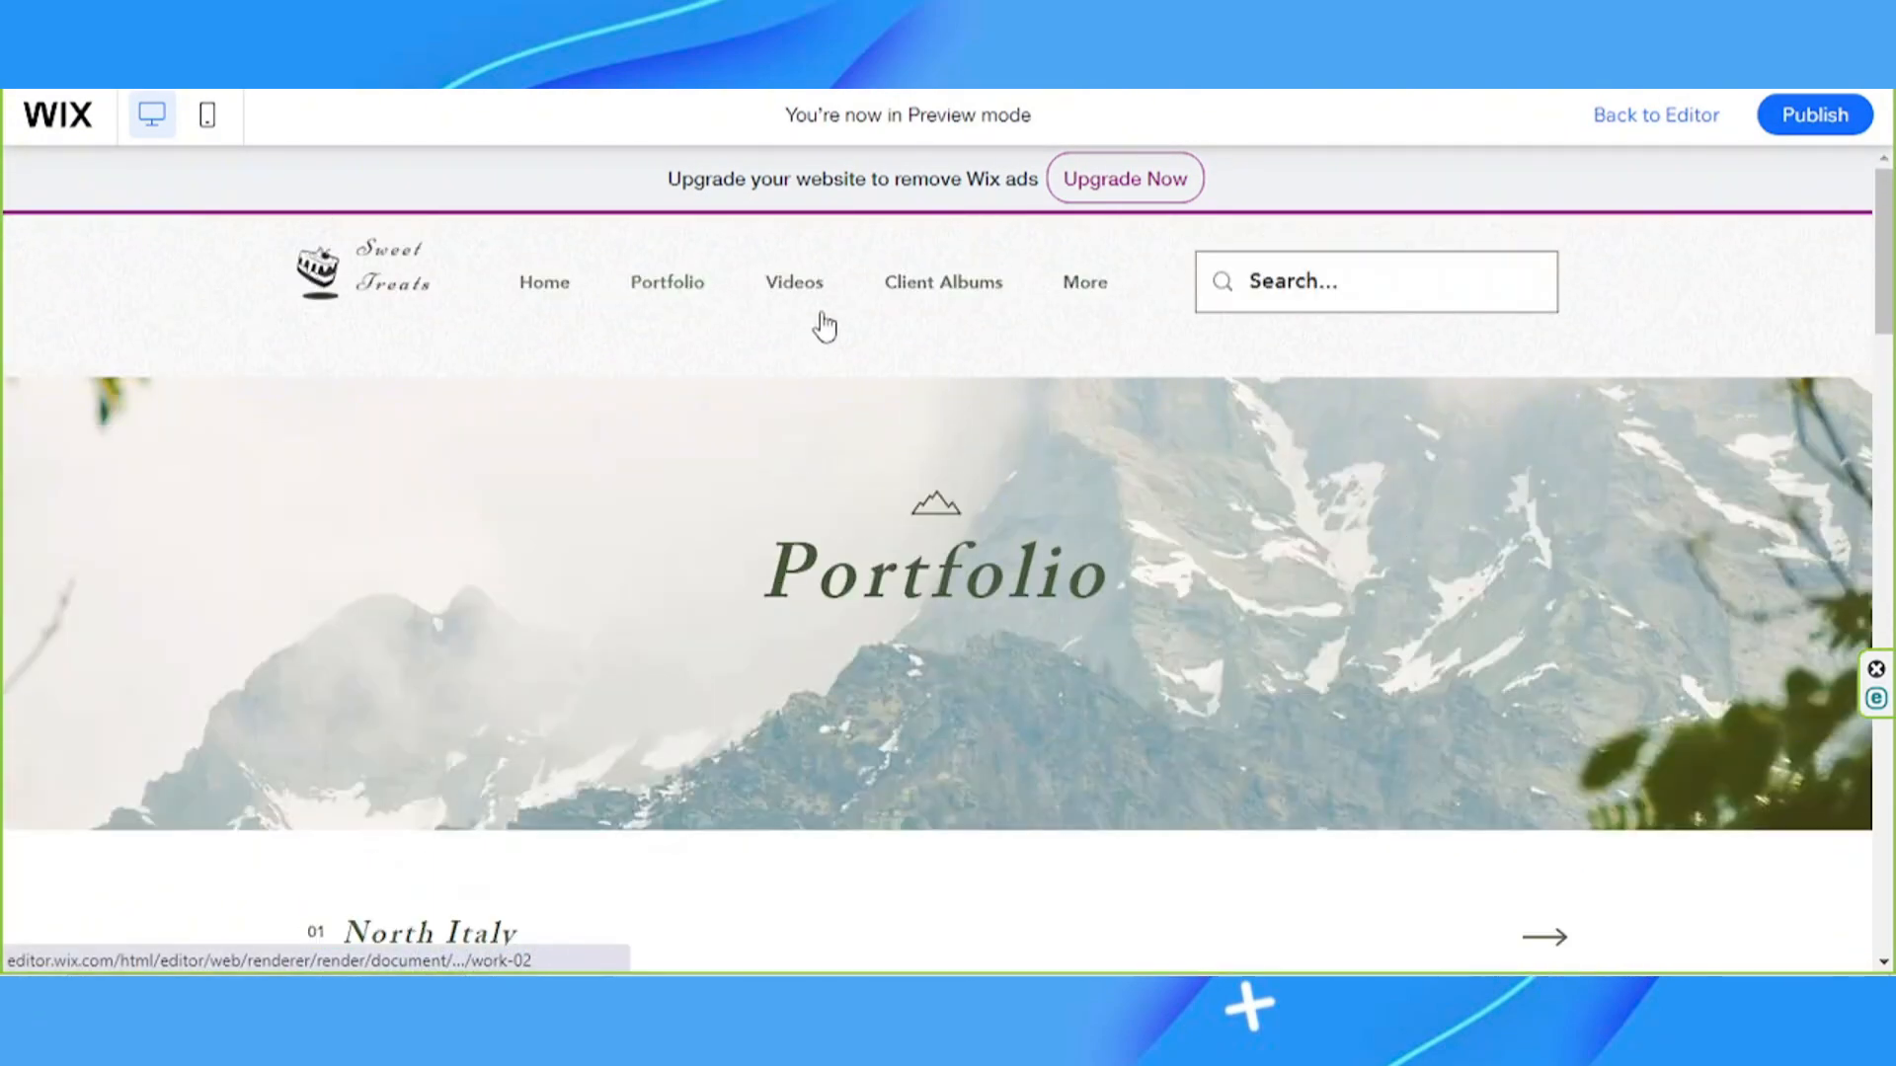
mouse_move(1107, 292)
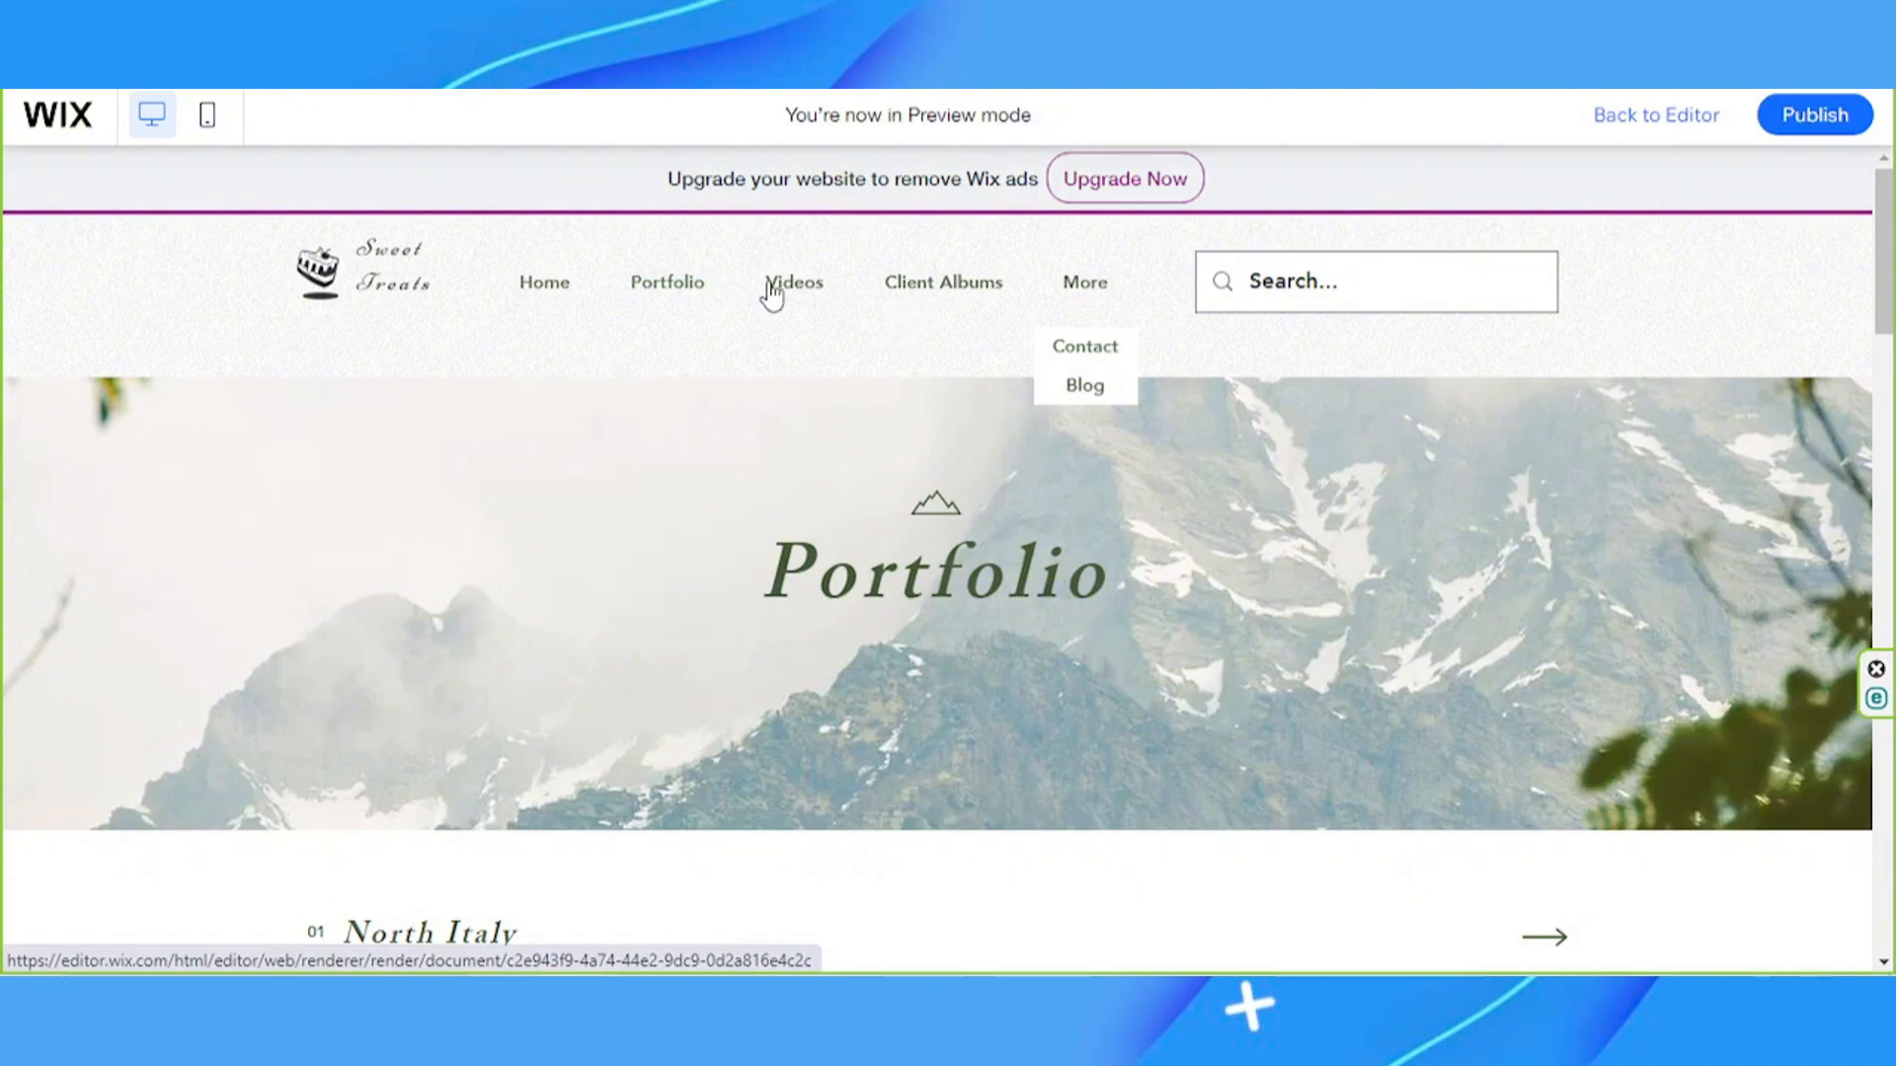
Check the Home and Videos pages in the site preview and return to the editor
click(535, 291)
scroll(770, 464, down, 10)
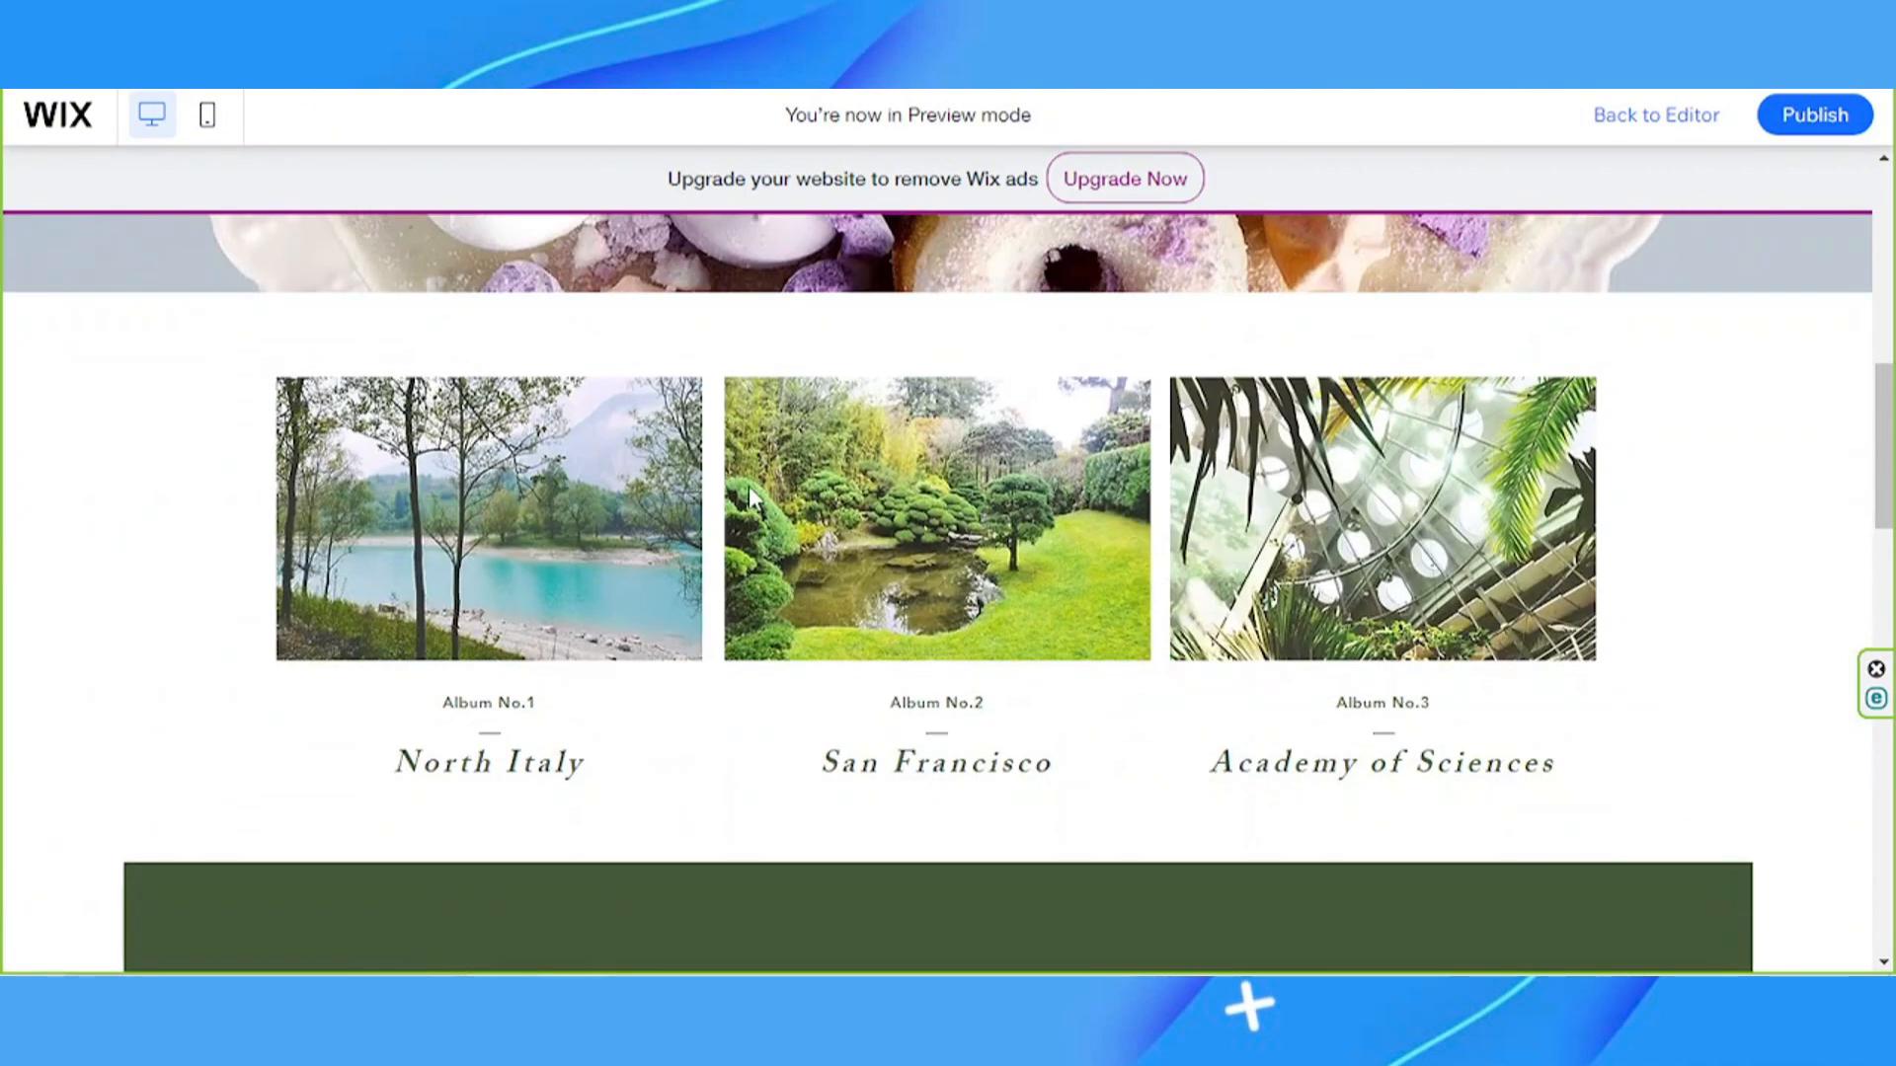
scroll(750, 486, up, 8)
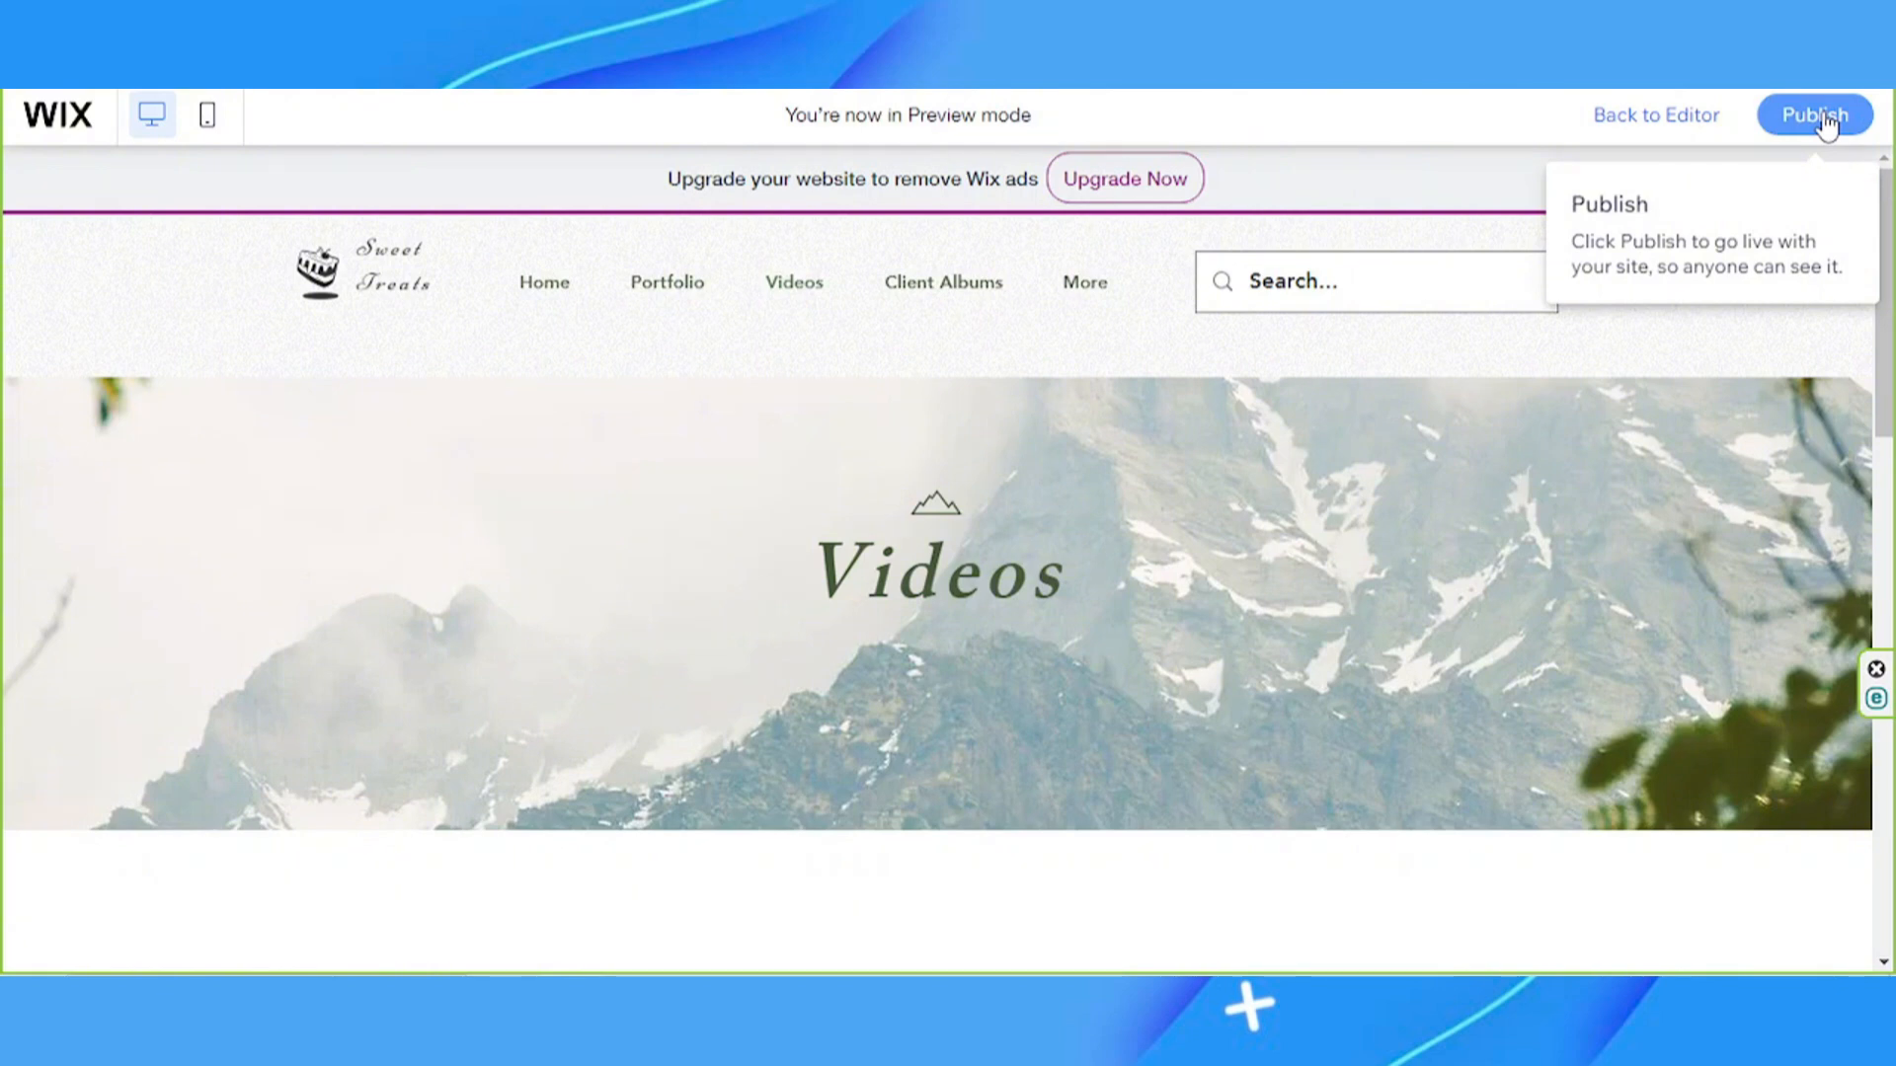
scroll(1240, 708, down, 5)
scroll(1240, 709, up, 6)
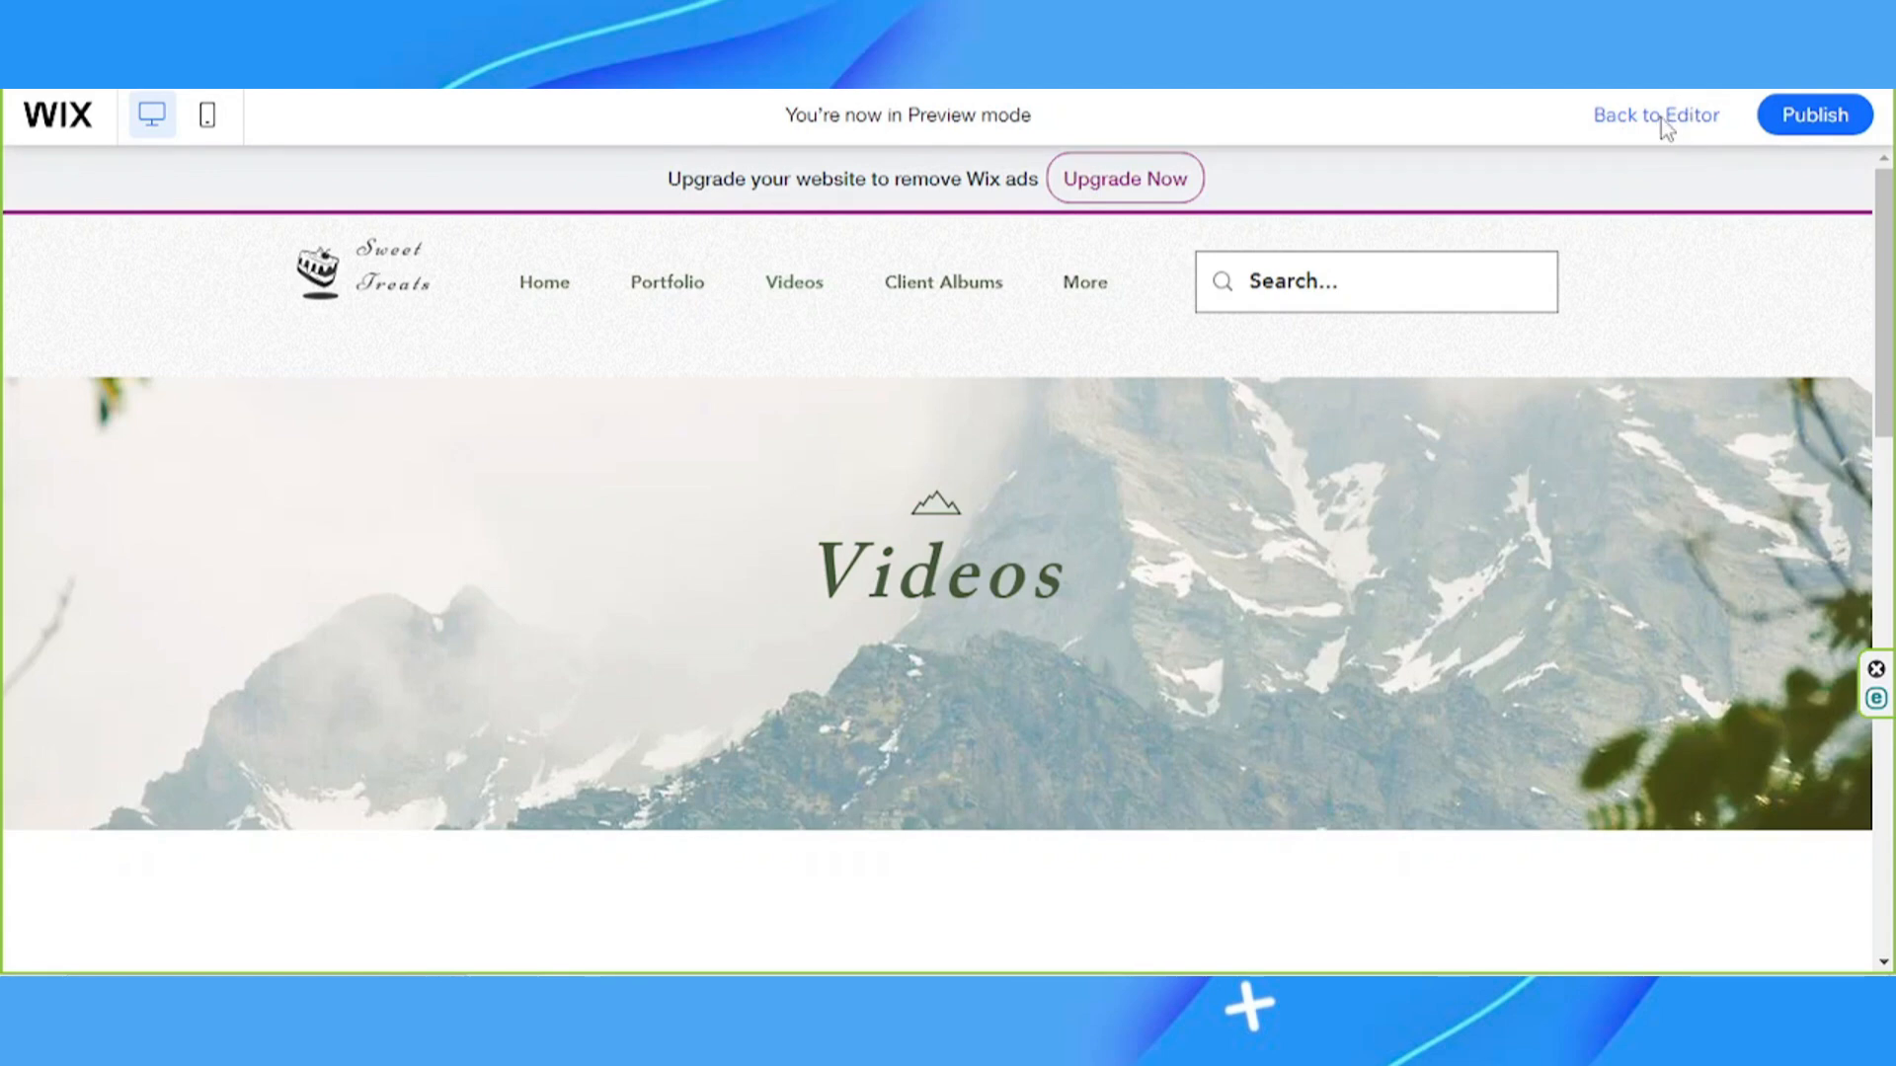
scroll(1100, 520, down, 1)
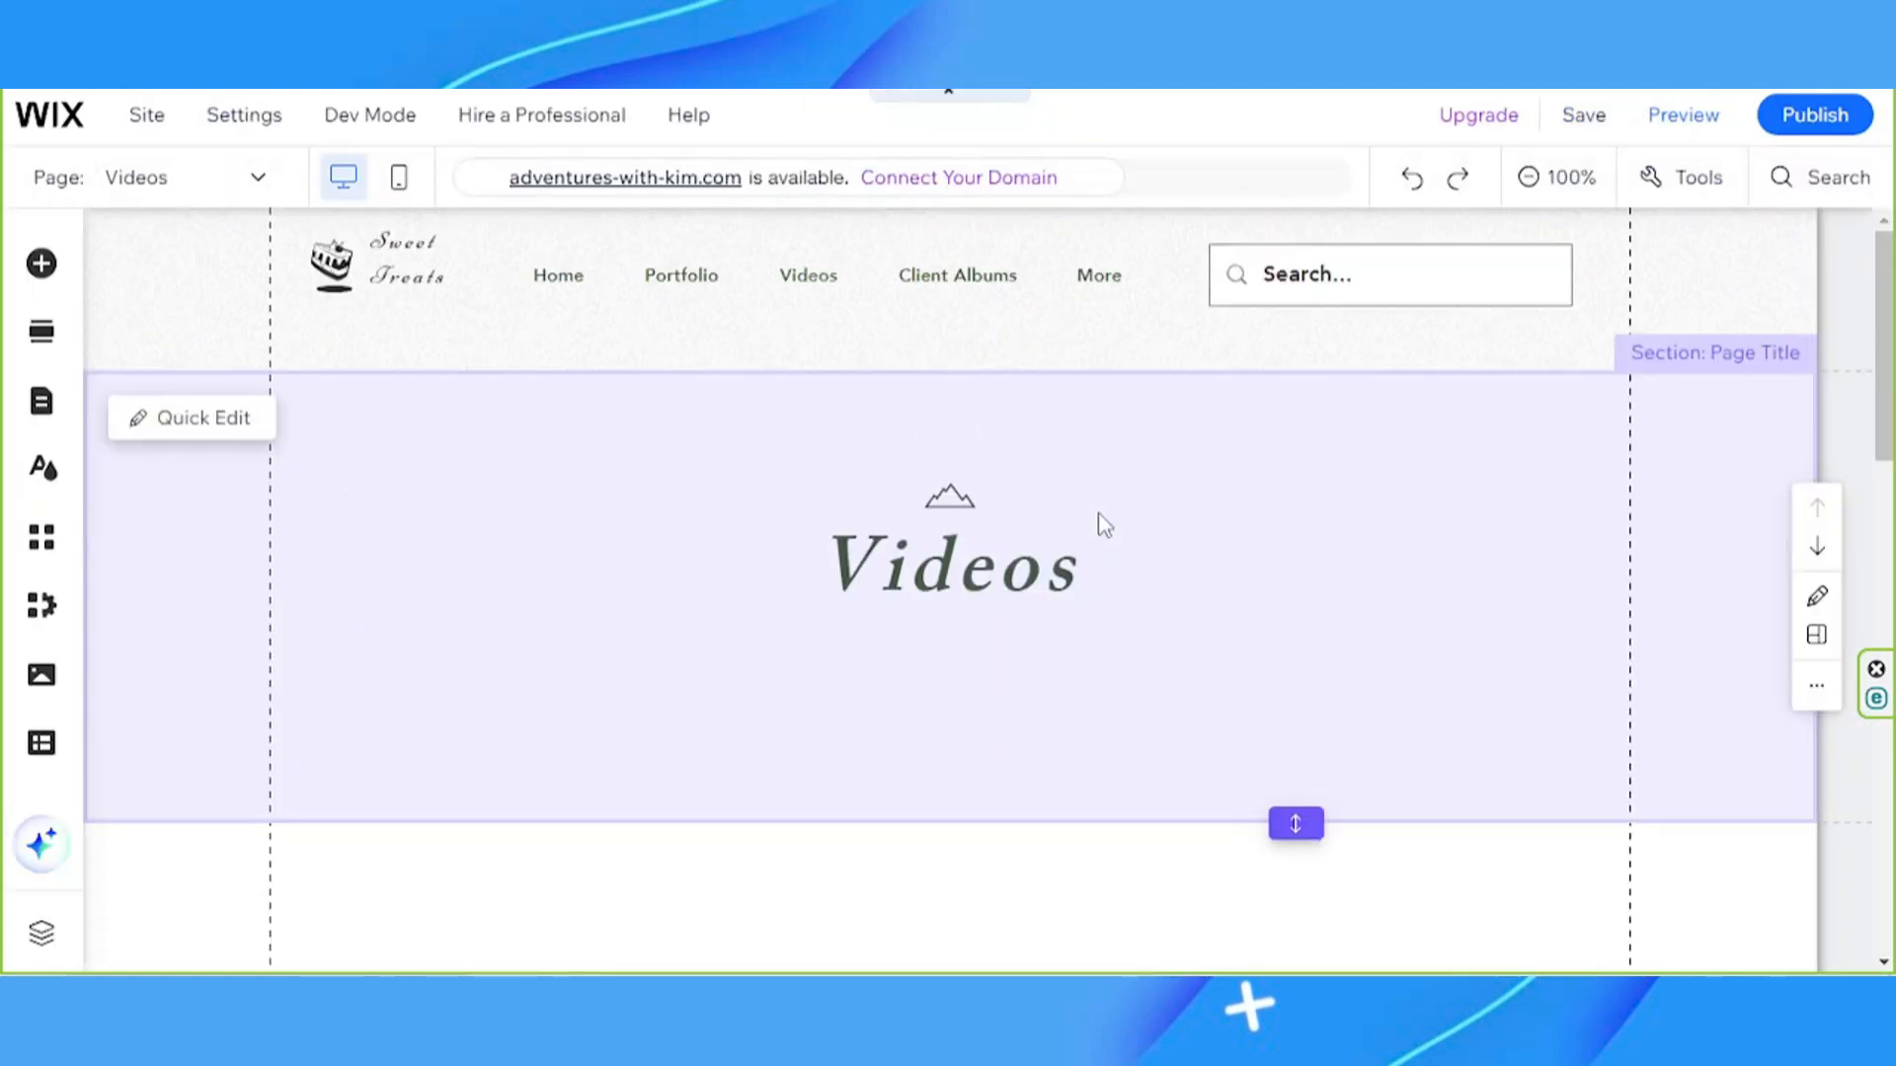